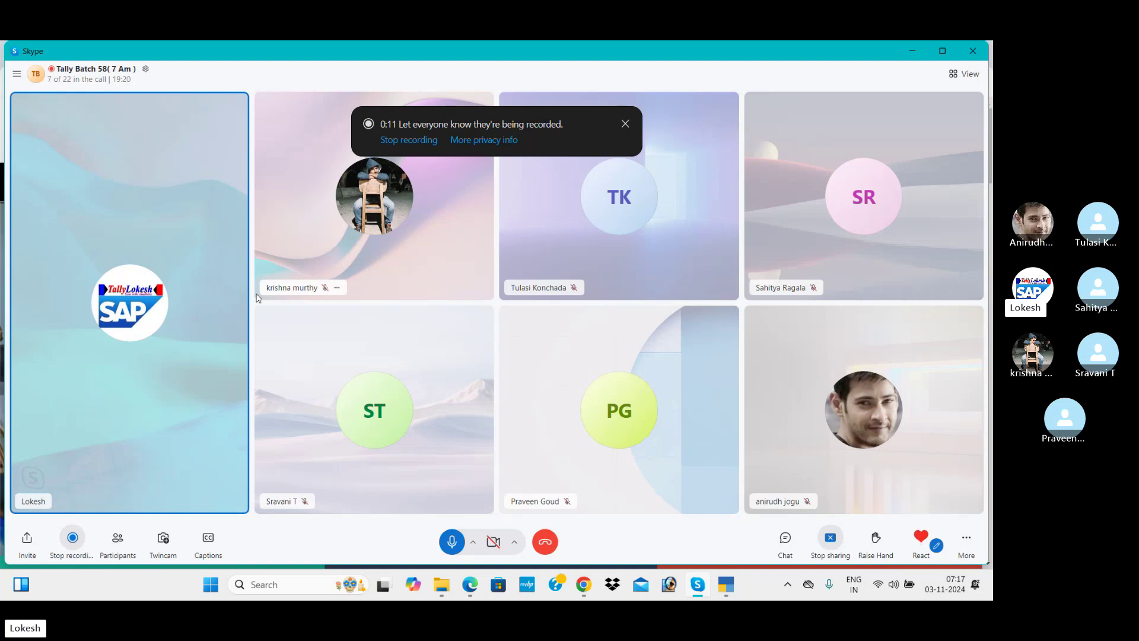
# - Switch to the browser and page through the Lokesh Infotech home page slideshow
pyautogui.hotkey('alt', 'Tab')
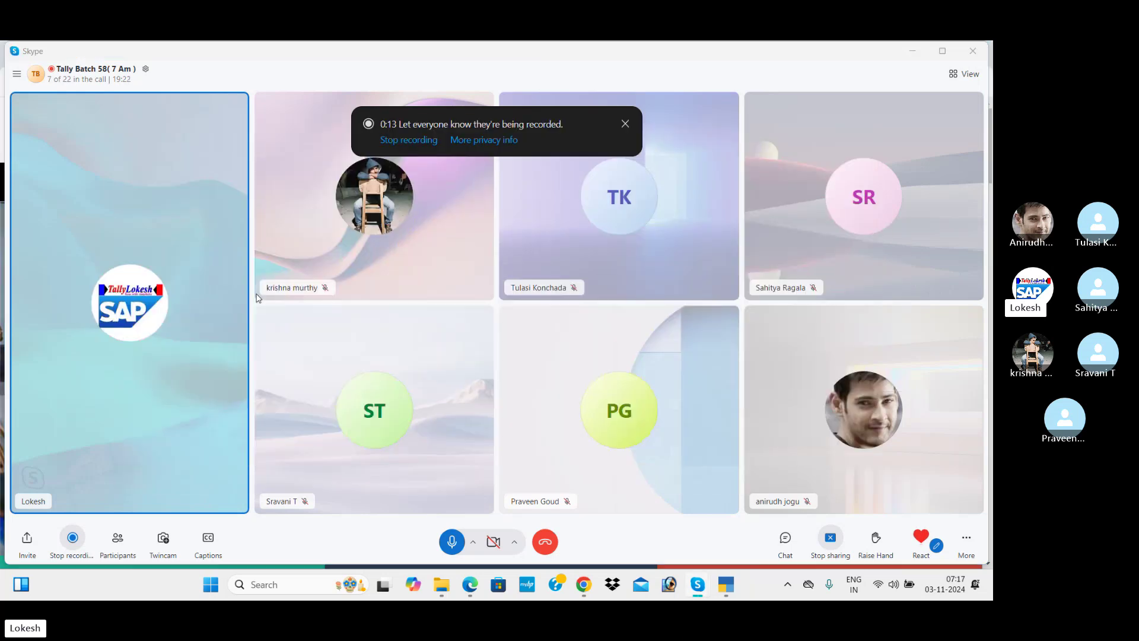
pyautogui.hotkey('alt', 'Tab')
pyautogui.hotkey('alt', 'Tab')
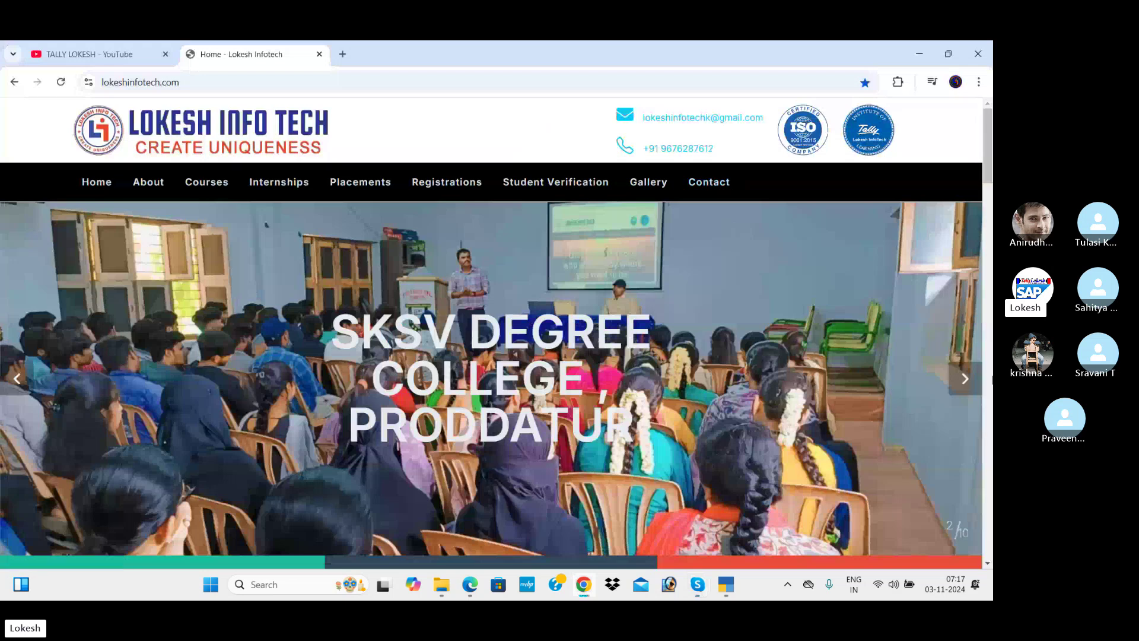
pyautogui.click(965, 380)
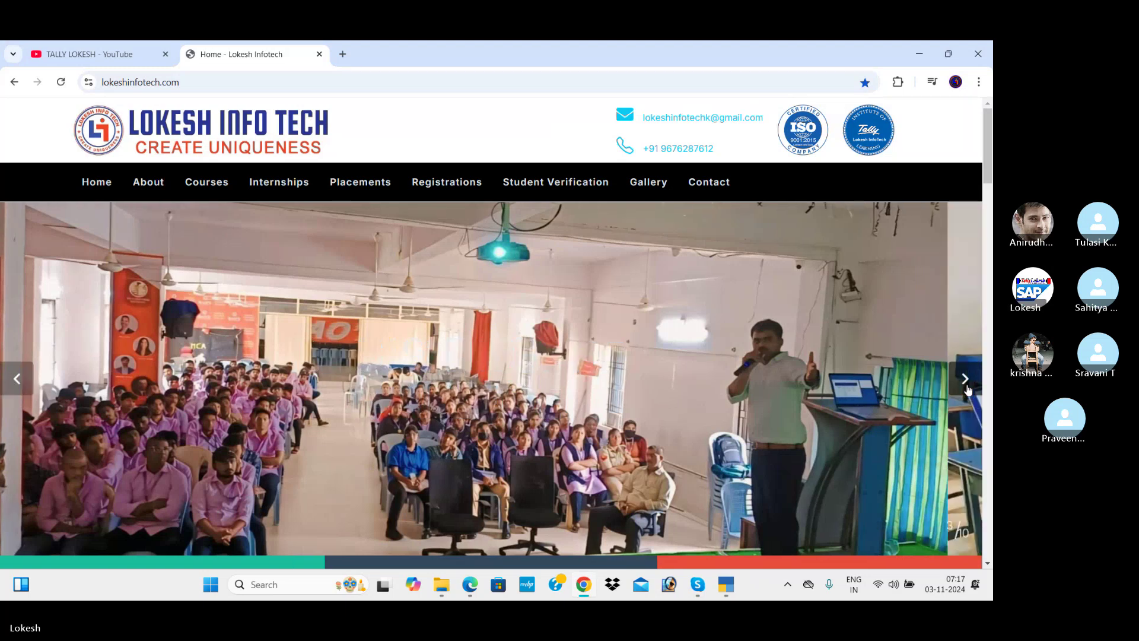
pyautogui.click(966, 380)
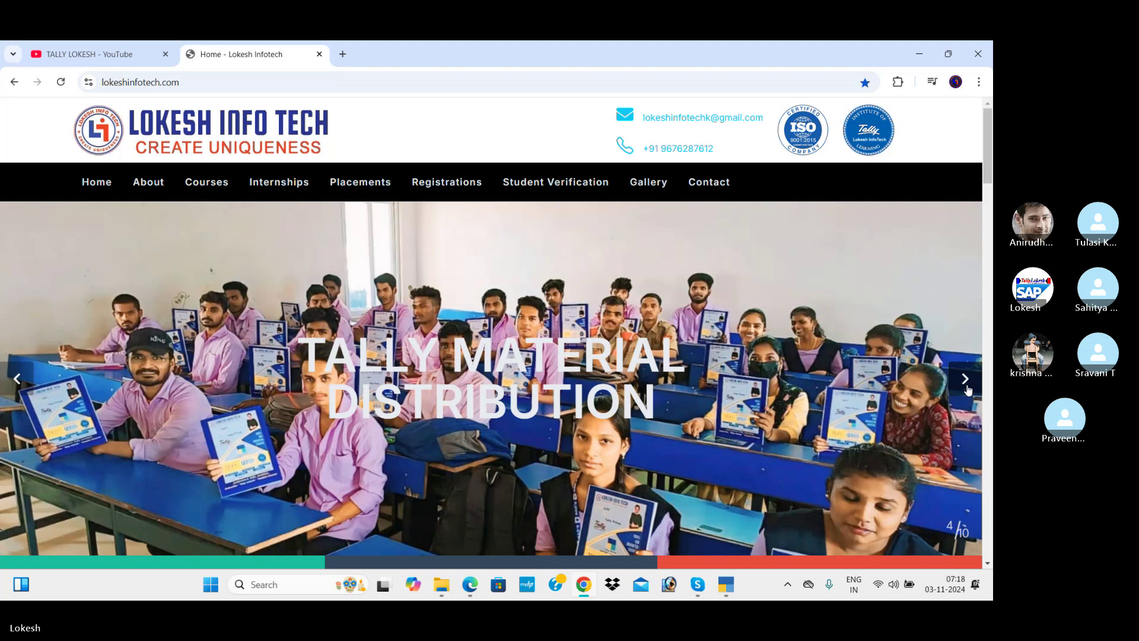
# - Switch to TallyPrime and start creating a new company
pyautogui.hotkey('alt', 'Tab')
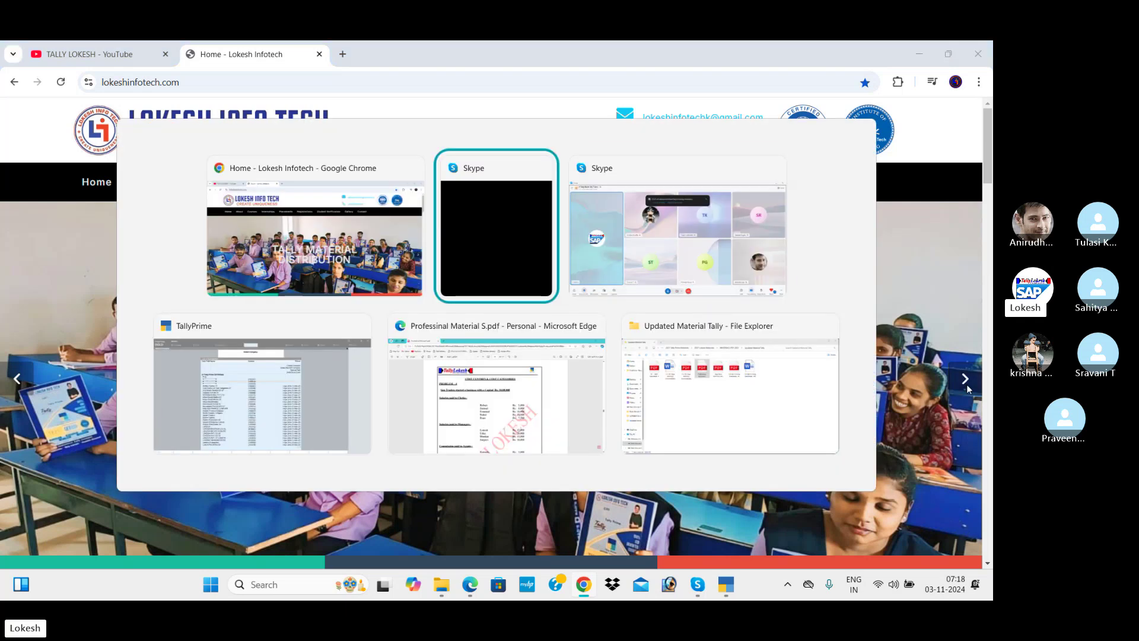
pyautogui.press('Tab')
pyautogui.press('Tab')
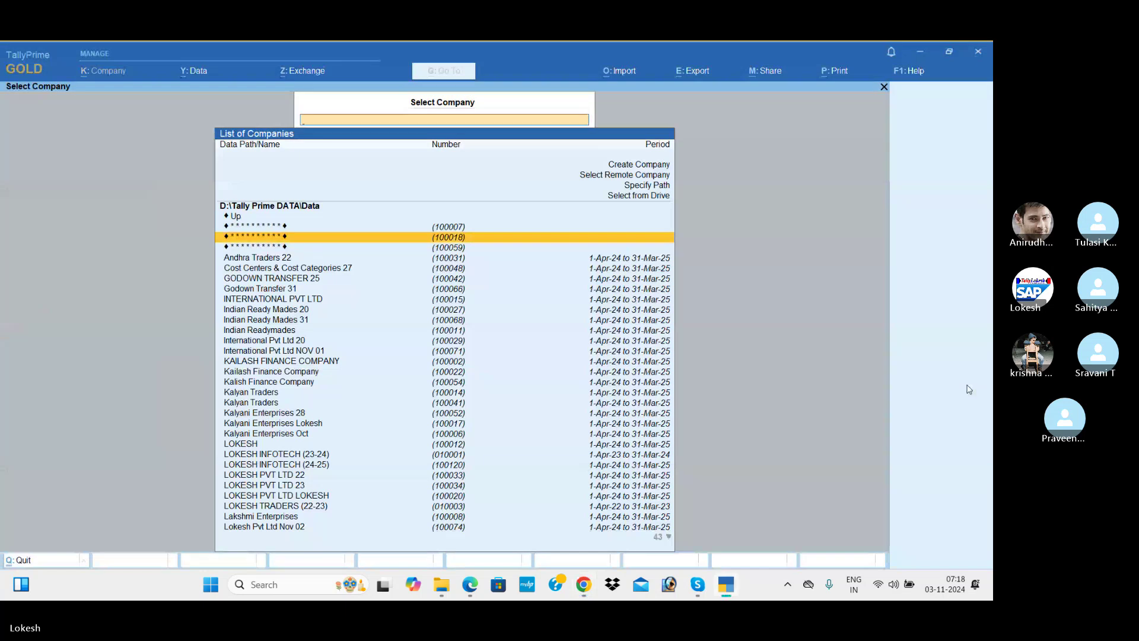
pyautogui.press('Up')
pyautogui.press('Up')
pyautogui.press('Up')
pyautogui.press('Up')
pyautogui.press('Up')
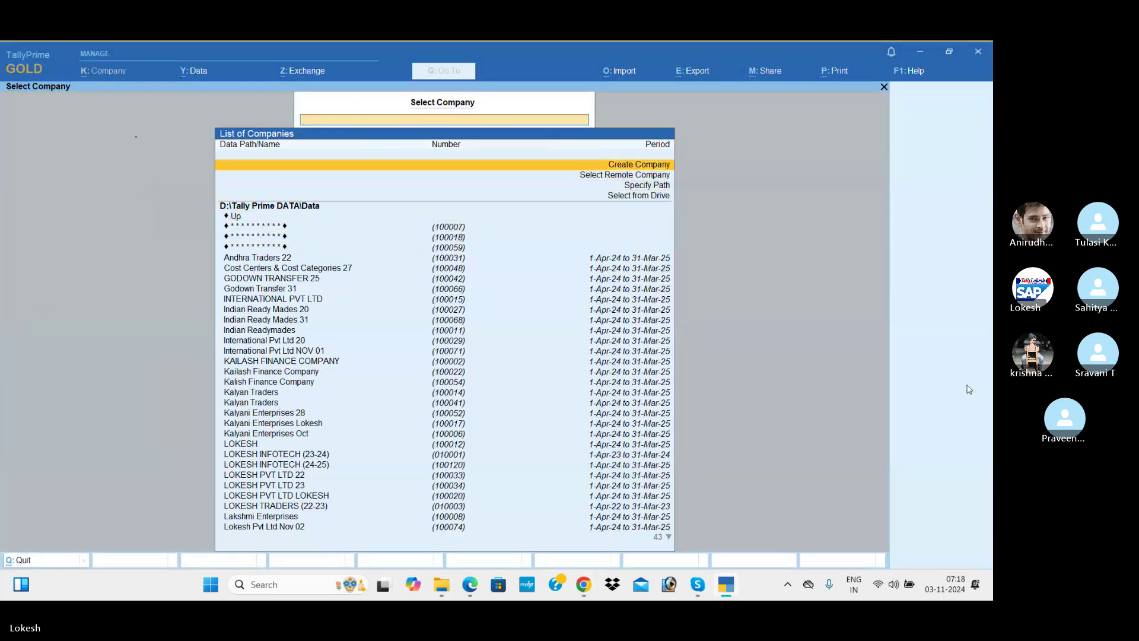
pyautogui.press('Return')
# - Name the new company Cost Centers & Categories 03, keeping the same mailing name and a blank address
pyautogui.write('Cos')
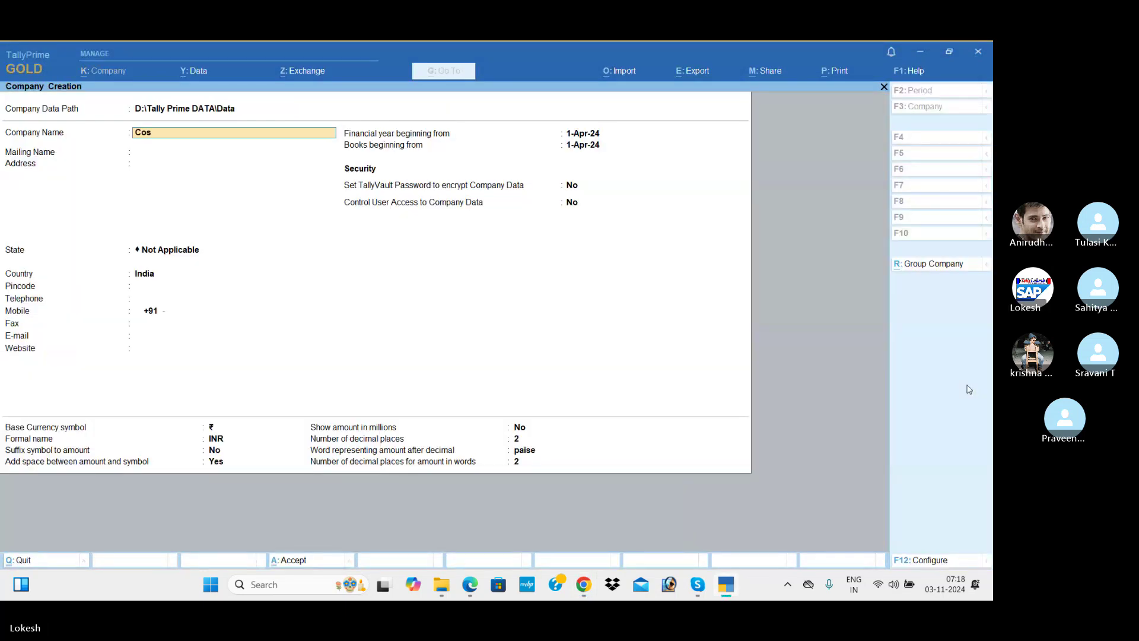
pyautogui.write('t Cnte')
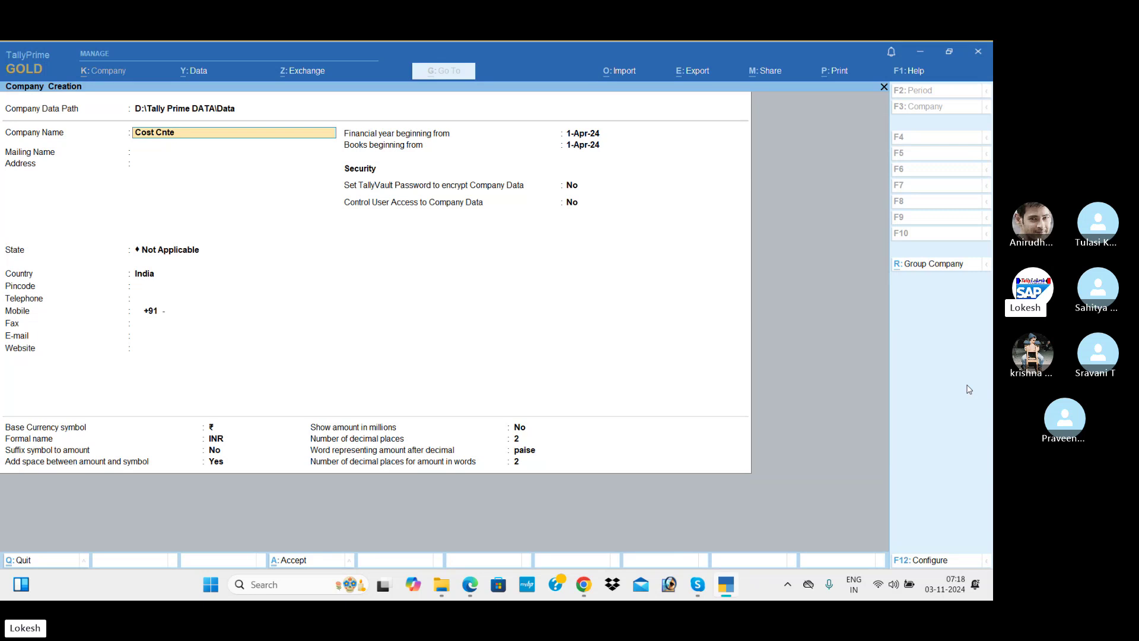
pyautogui.press('BackSpace')
pyautogui.press('BackSpace')
pyautogui.press('BackSpace')
pyautogui.write('ent')
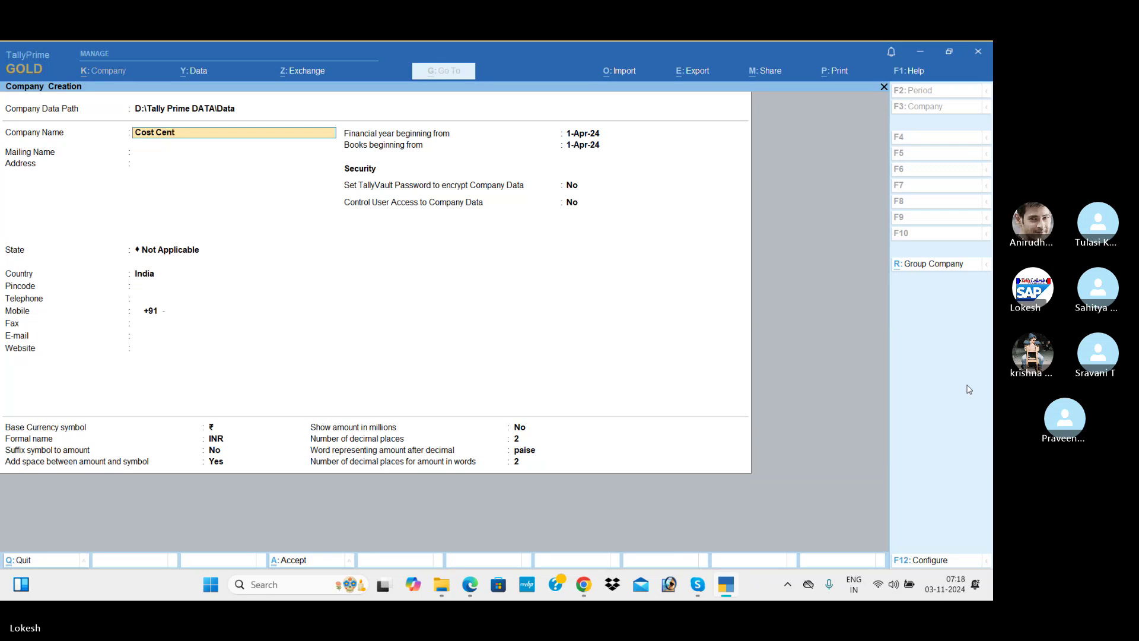
pyautogui.write('ers & Categoroe')
pyautogui.press('BackSpace')
pyautogui.write('es 03')
pyautogui.press('Return')
pyautogui.press('Return')
pyautogui.press('Return')
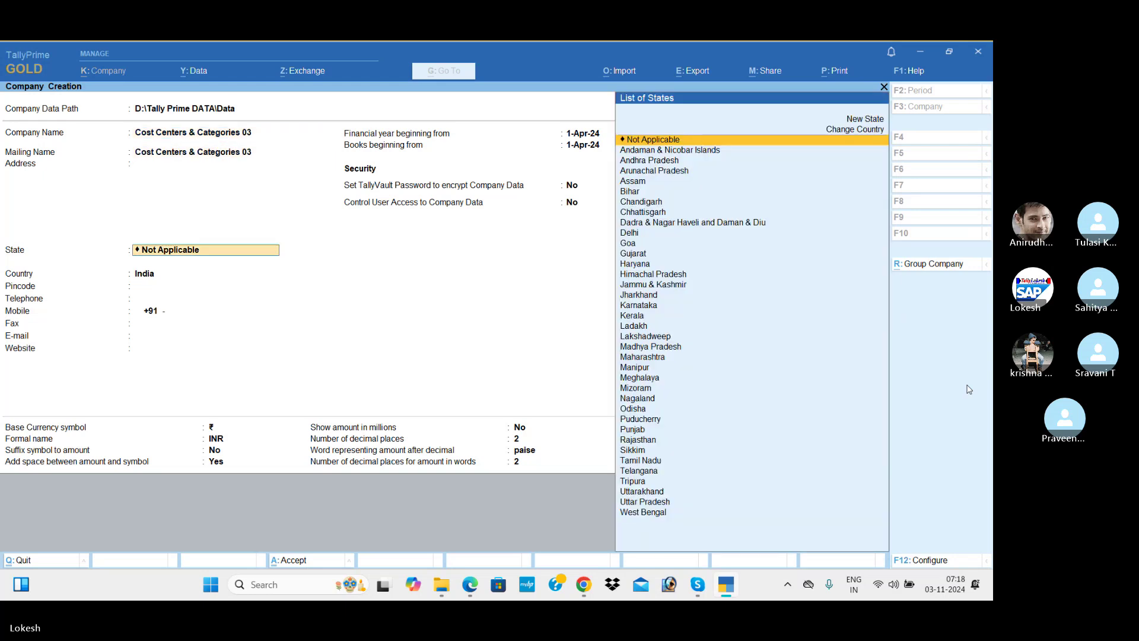
# - Set the company's state to Andhra Pradesh and save the company
pyautogui.press('Down')
pyautogui.press('Down')
pyautogui.press('Return')
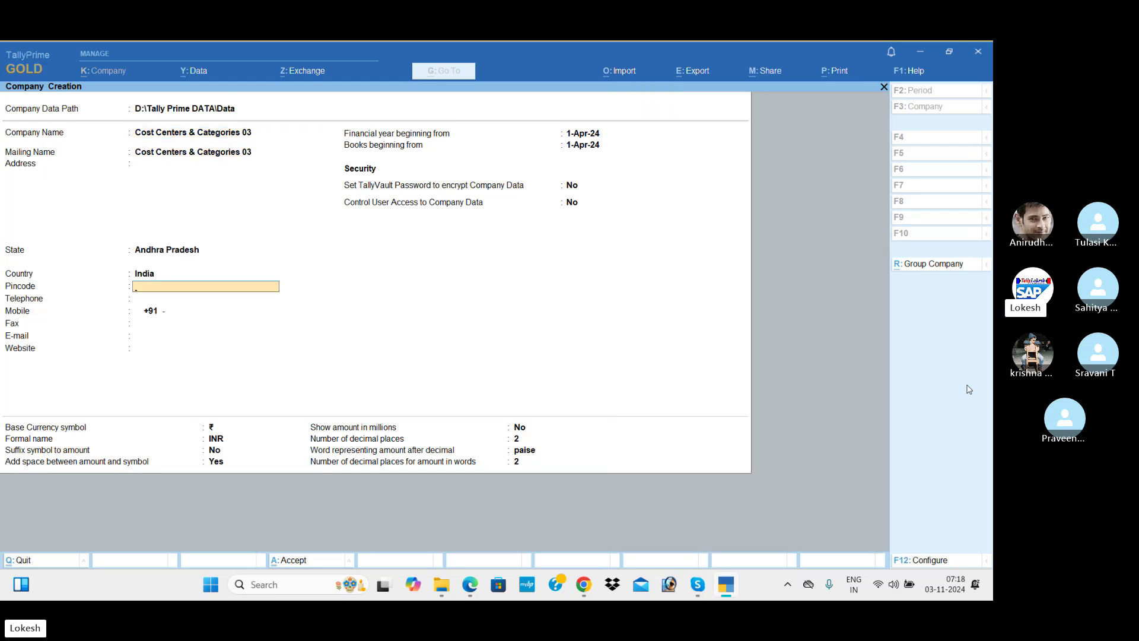
pyautogui.press('ctrl')
pyautogui.hotkey('ctrl', 'a')
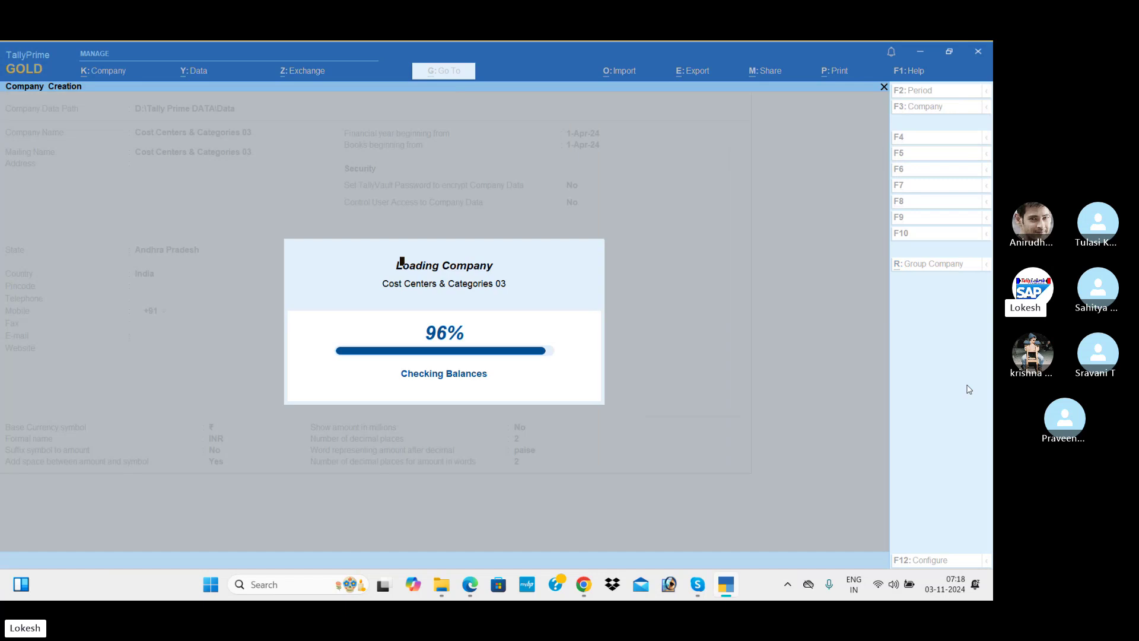
# - Disable bill-wise entry and enable cost centres in the company's accounting features
pyautogui.press('Return')
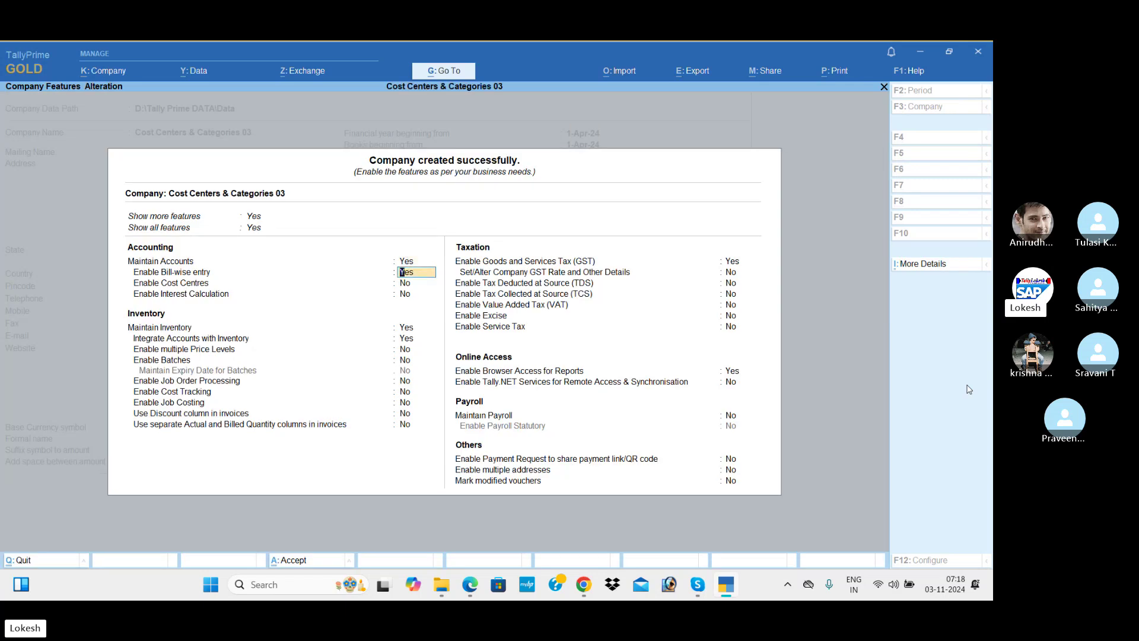
pyautogui.write('n')
pyautogui.press('Return')
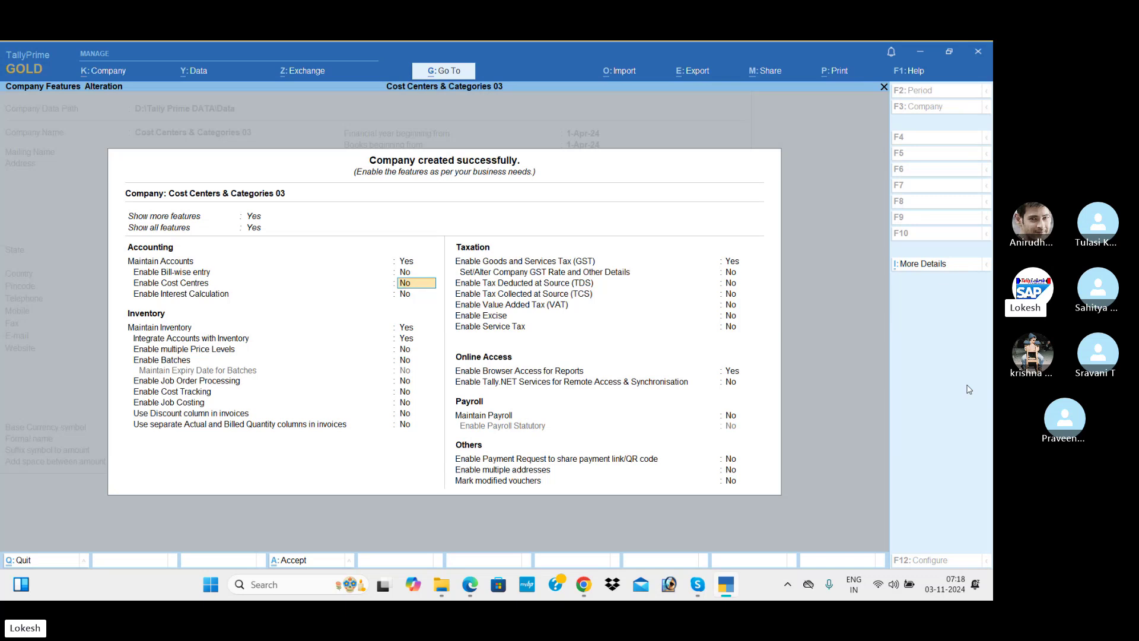
pyautogui.write('y')
pyautogui.press('Return')
pyautogui.press('Return')
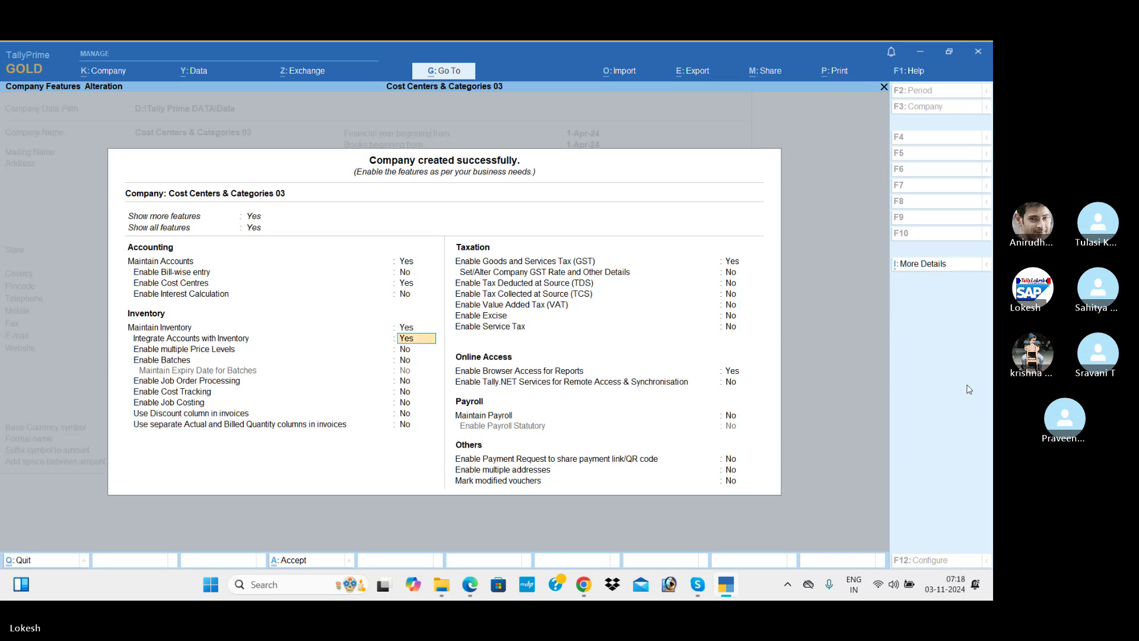
# - Turn off Maintain Inventory and Goods and Services Tax (GST) for the company
pyautogui.write('n')
pyautogui.press('Return')
pyautogui.write('n')
pyautogui.press('Return')
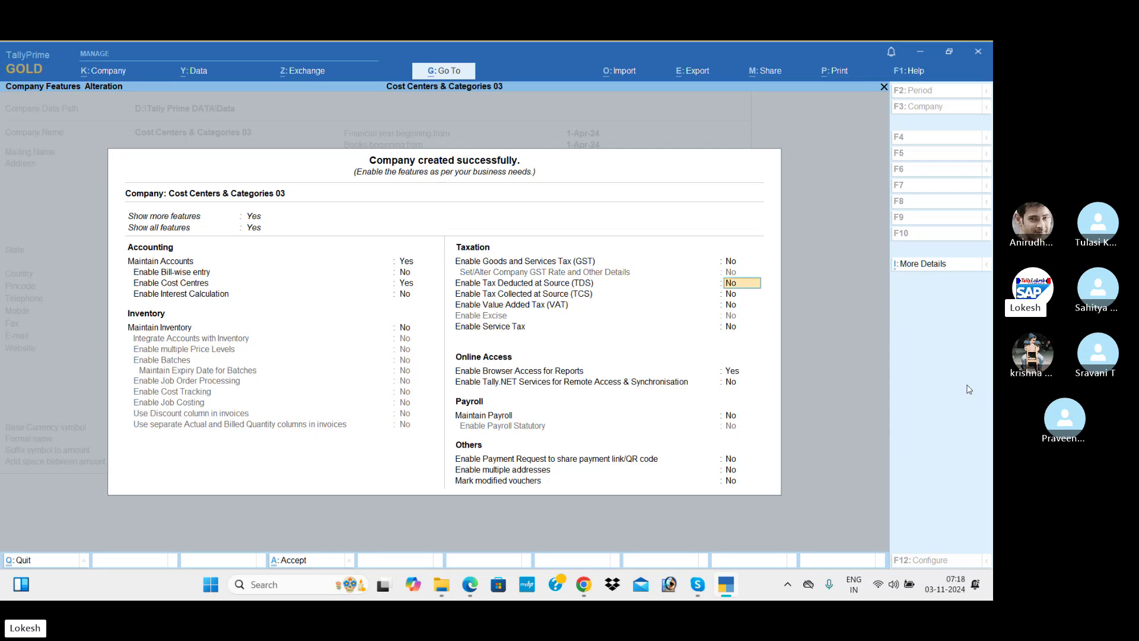
# - Disable browser access for reports and accept the company features
pyautogui.press('Return')
pyautogui.press('Return')
pyautogui.press('Return')
pyautogui.press('Return')
pyautogui.write('n')
pyautogui.press('Return')
pyautogui.press('Return')
pyautogui.press('Return')
pyautogui.press('Return')
pyautogui.press('Return')
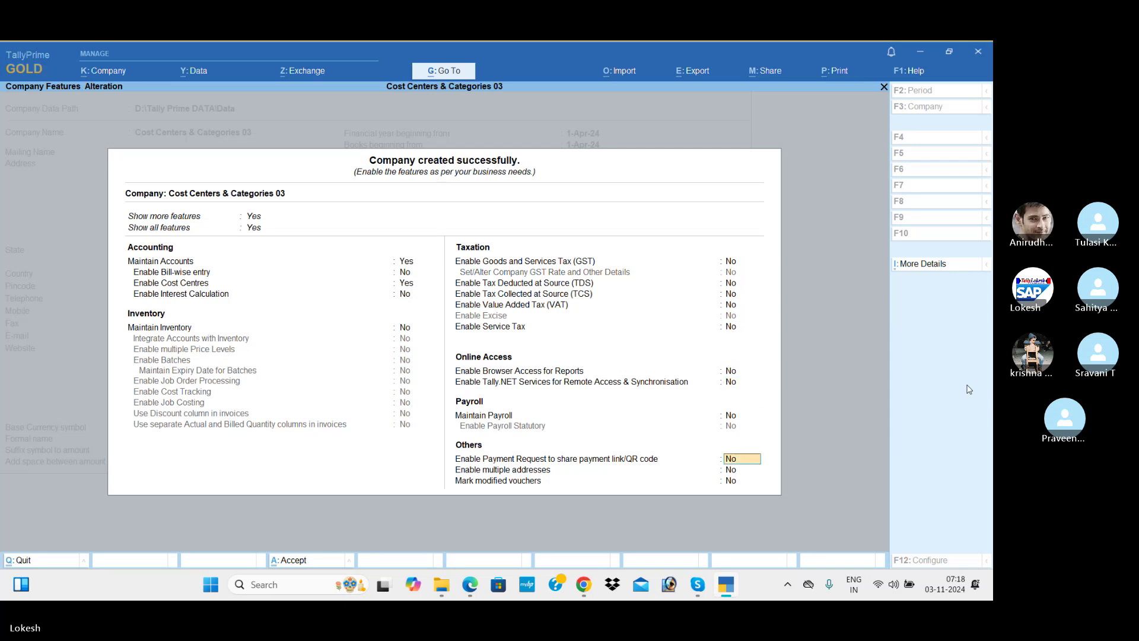
pyautogui.press('Return')
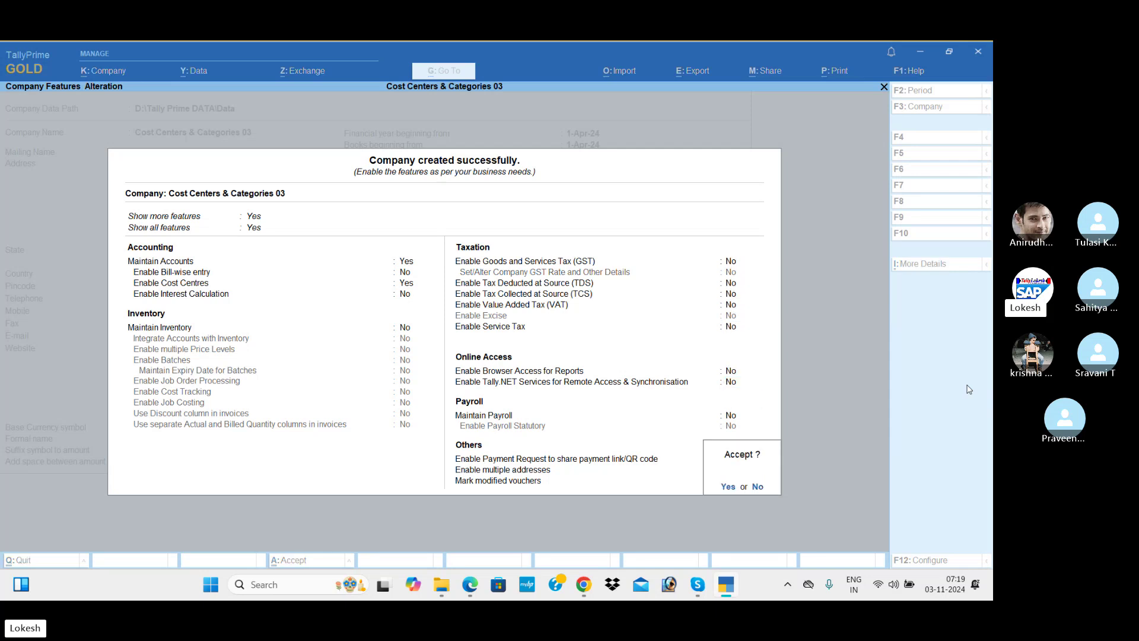
pyautogui.press('y')
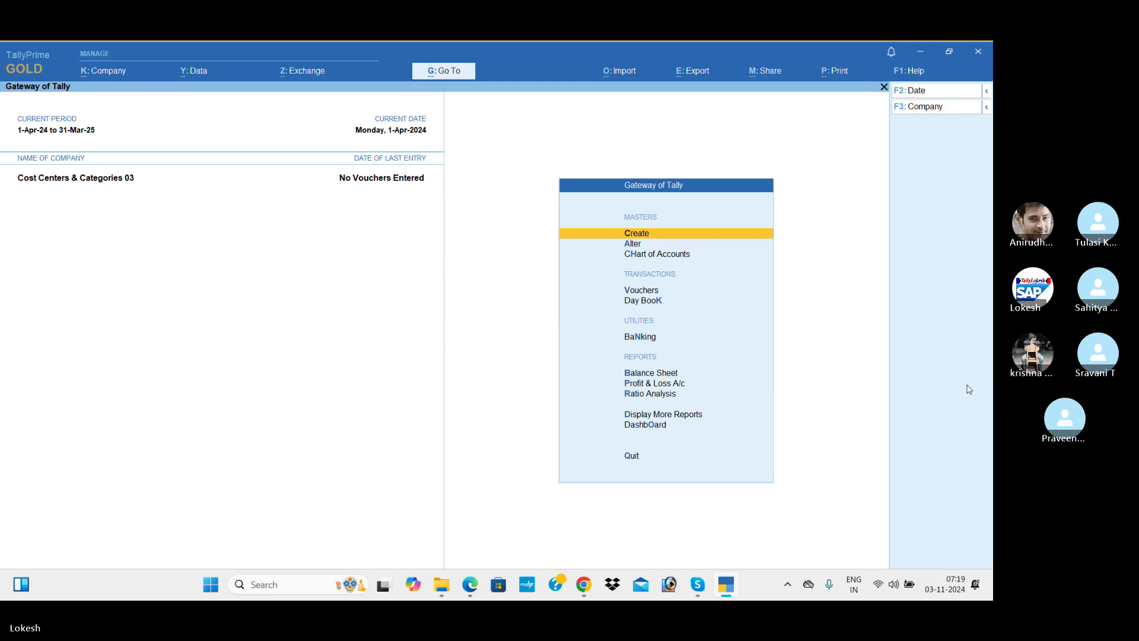
# - Open the creation form for a new ledger master
pyautogui.press('Return')
pyautogui.press('Down')
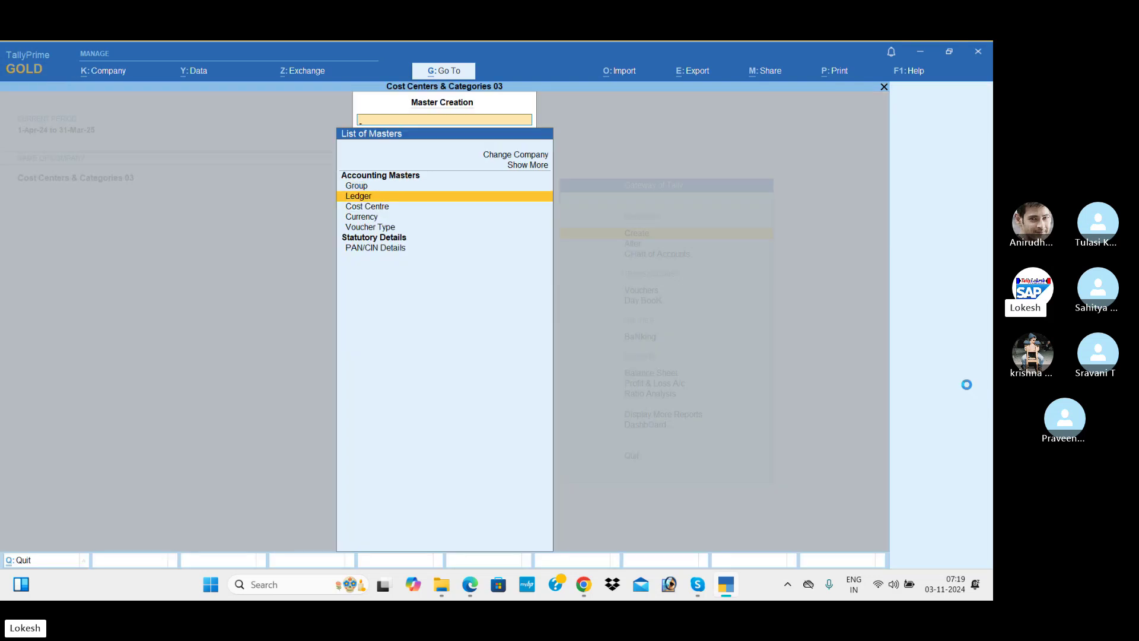
pyautogui.press('Return')
# - Switch to the Professinal Material S.pdf in Edge and review Problem 4 on cost centres and cost categories
pyautogui.hotkey('alt', 'Tab')
pyautogui.hotkey('alt', 'Tab')
pyautogui.hotkey('alt', 'Tab')
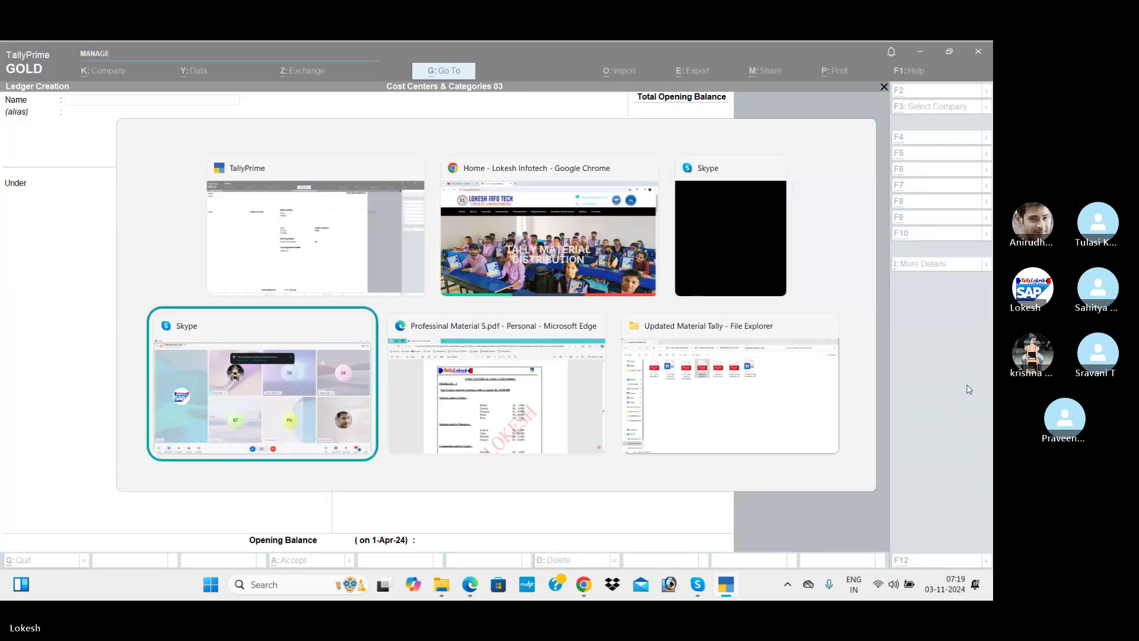
pyautogui.hotkey('alt', 'Tab')
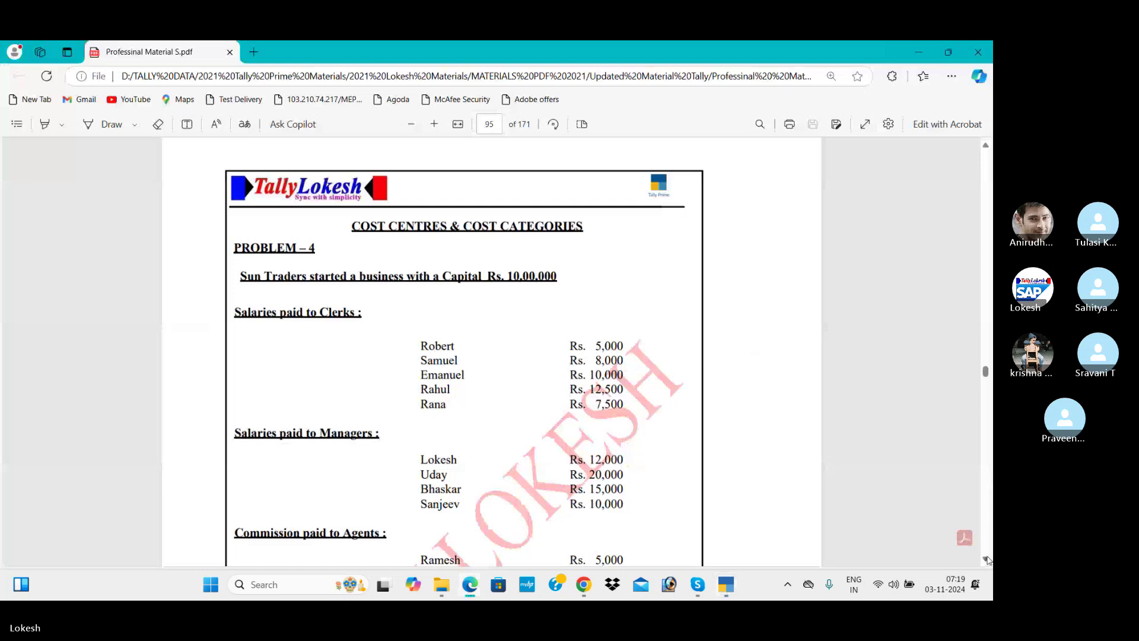
pyautogui.scroll(-3, 986, 559)
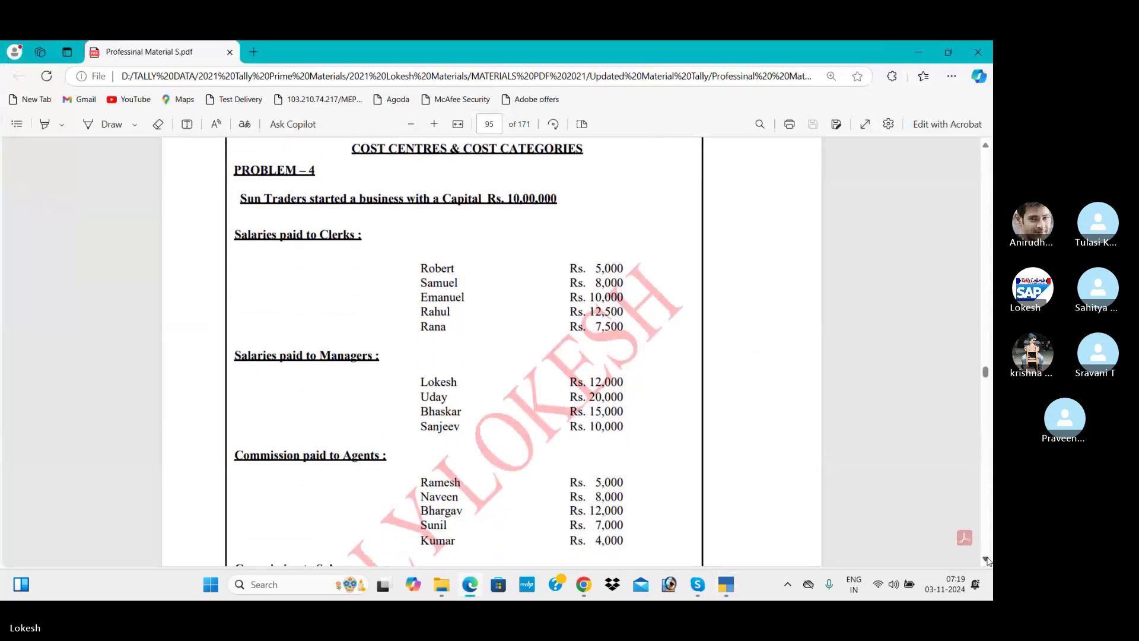
pyautogui.scroll(-1, 986, 560)
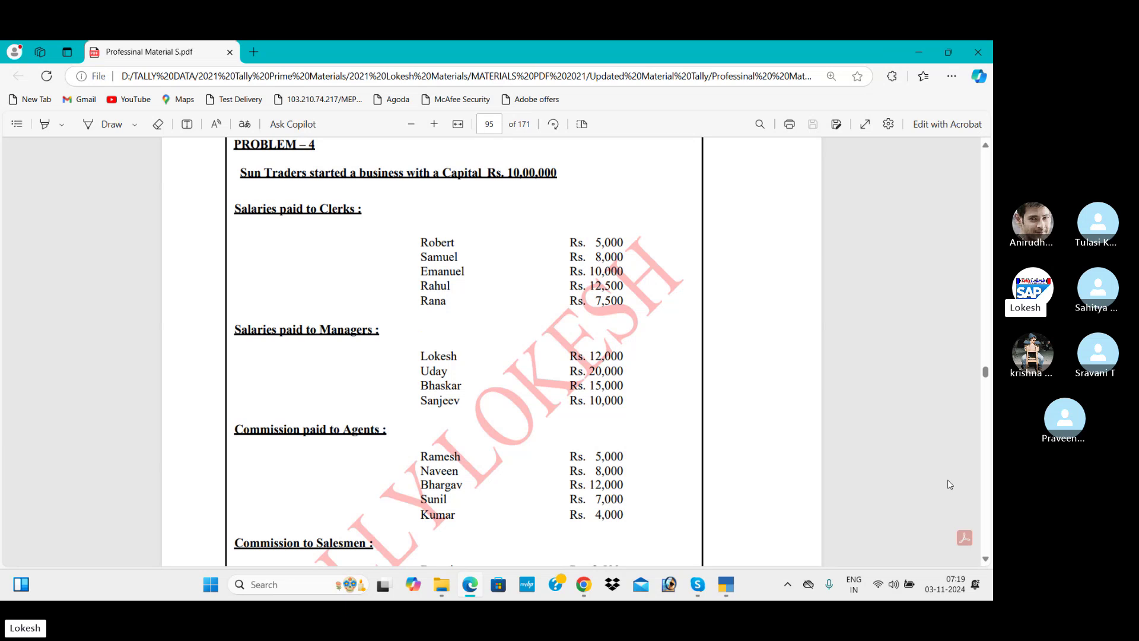
pyautogui.scroll(-10, 987, 555)
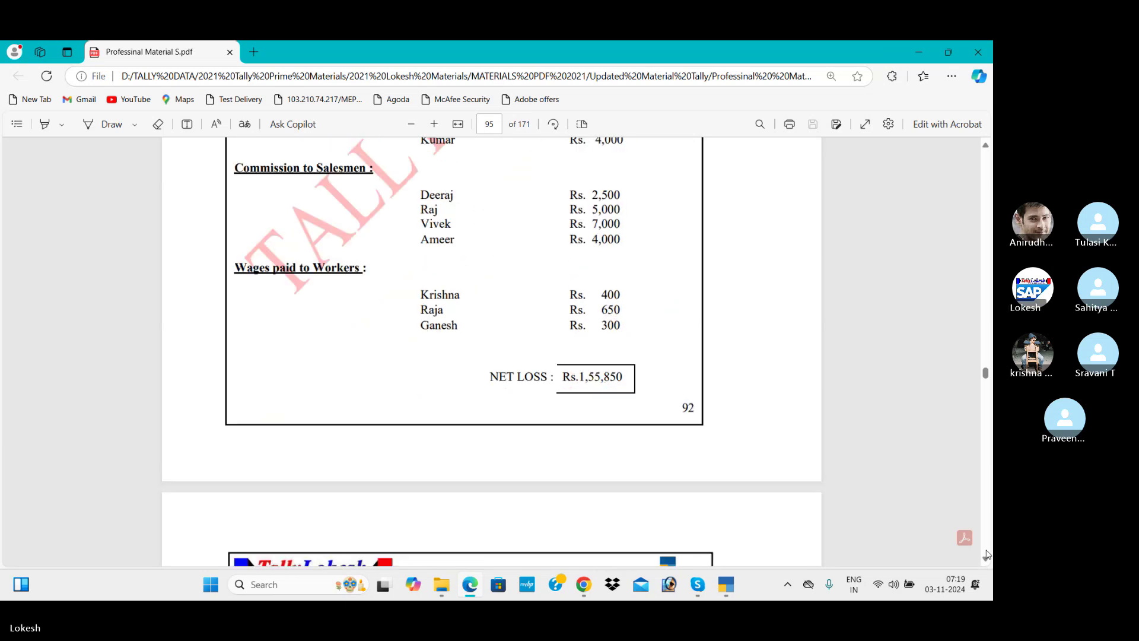
pyautogui.click(987, 174)
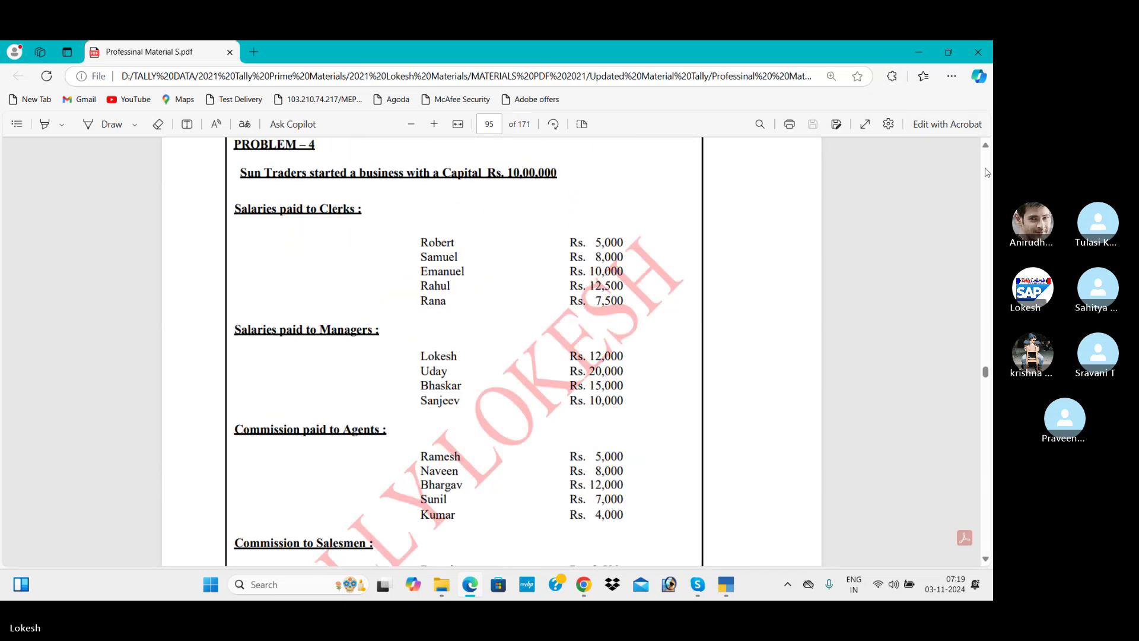
pyautogui.click(985, 145)
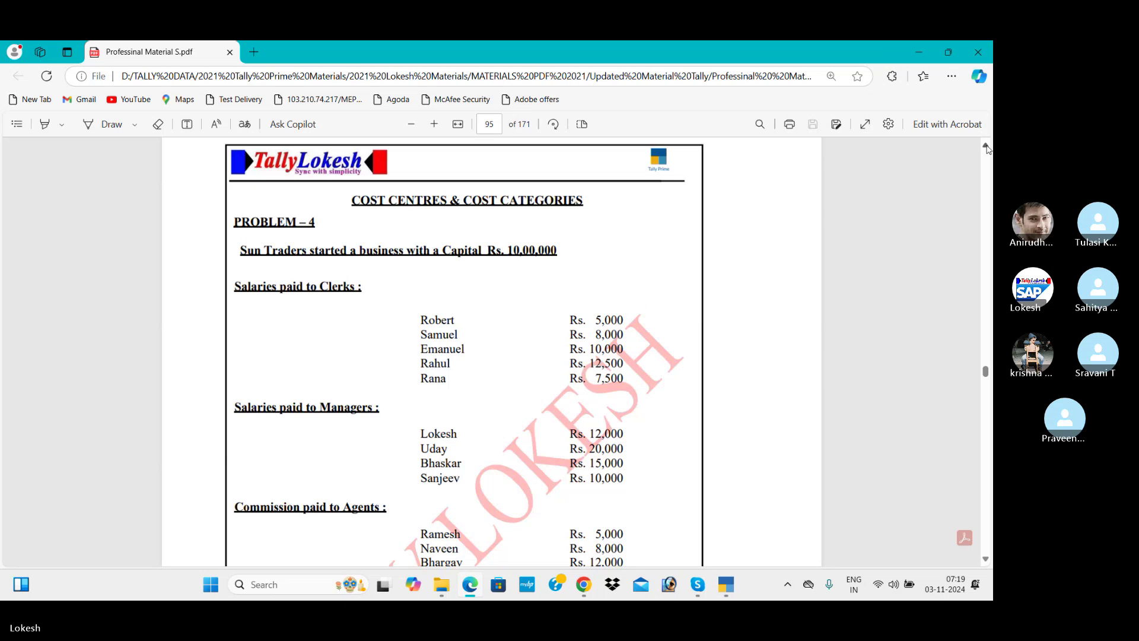
# - Return to TallyPrime and create a Capital ledger under Capital Account
pyautogui.hotkey('alt', 'Tab')
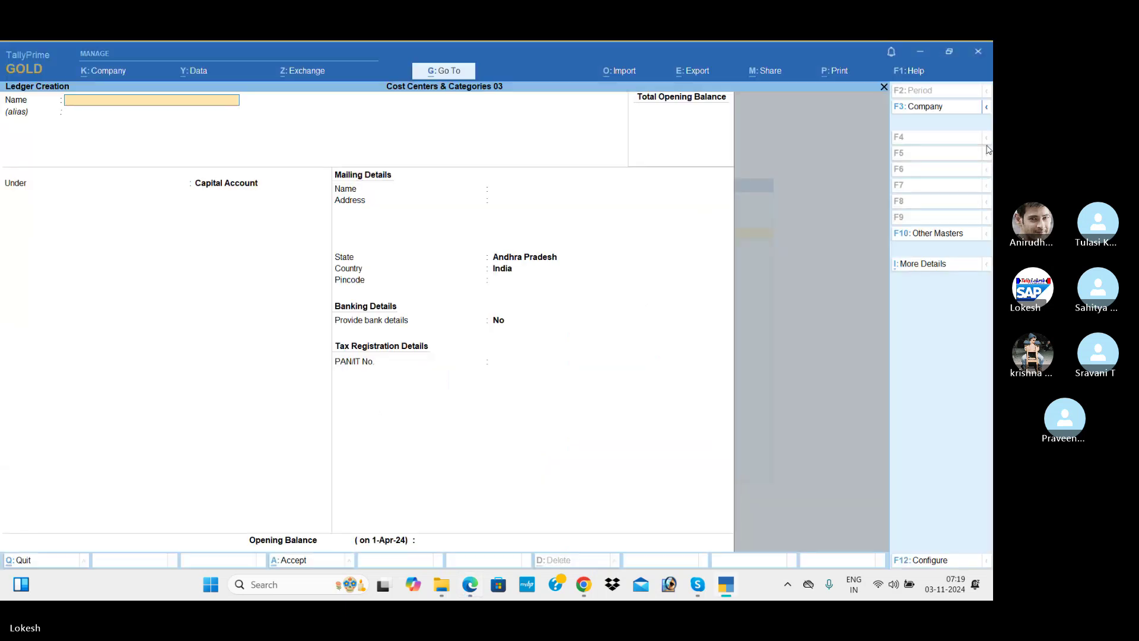
pyautogui.write('Capital')
pyautogui.press('Return')
pyautogui.press('Return')
pyautogui.press('Return')
pyautogui.hotkey('ctrl', 'a')
# - Create a Salaries ledger under Indirect Expenses
pyautogui.write('Salari')
pyautogui.press('Return')
pyautogui.write('Ind')
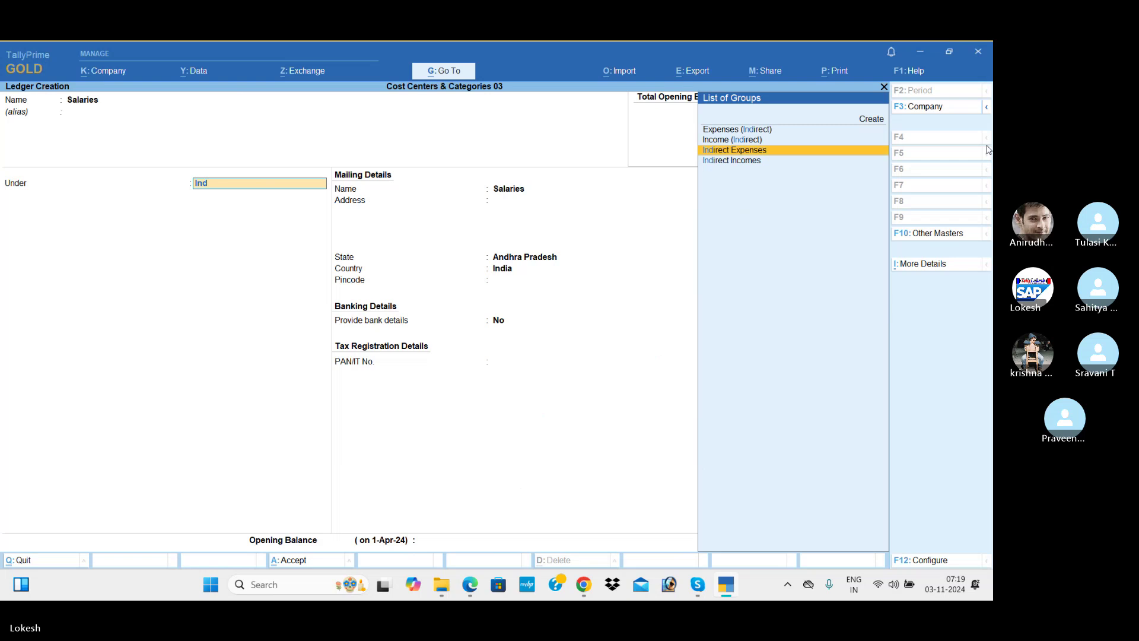
pyautogui.press('Return')
pyautogui.press('Return')
pyautogui.press('Return')
pyautogui.press('Return')
pyautogui.press('Return')
pyautogui.press('Return')
pyautogui.press('Return')
pyautogui.press('Return')
pyautogui.press('Return')
pyautogui.press('Return')
pyautogui.press('Return')
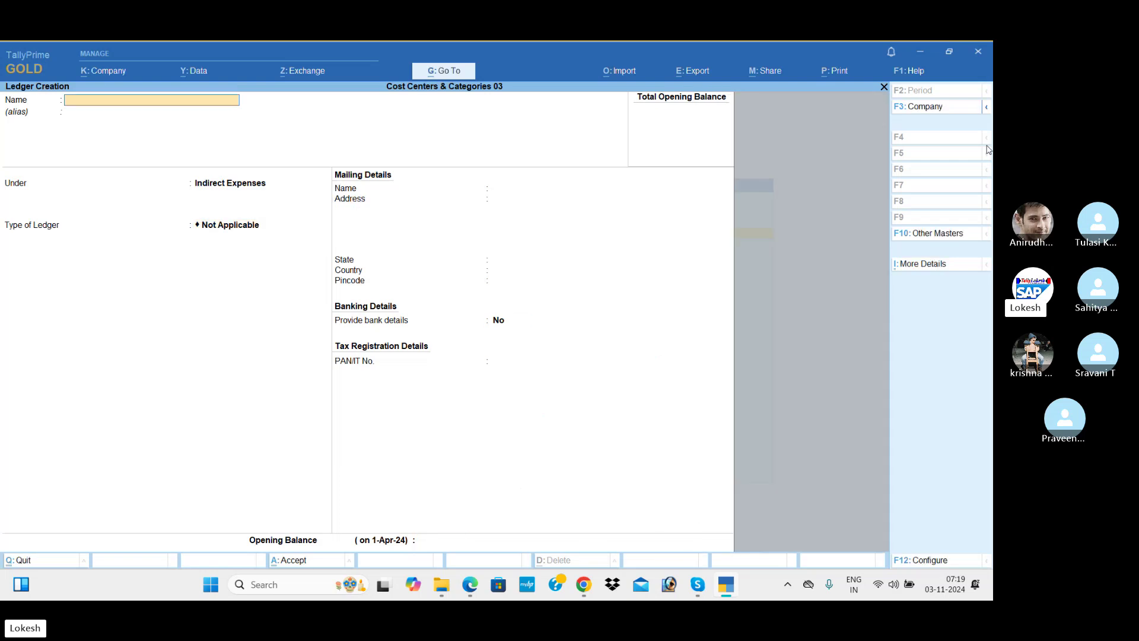
# - Create a Commission ledger under Indirect Expenses
pyautogui.write('Commission')
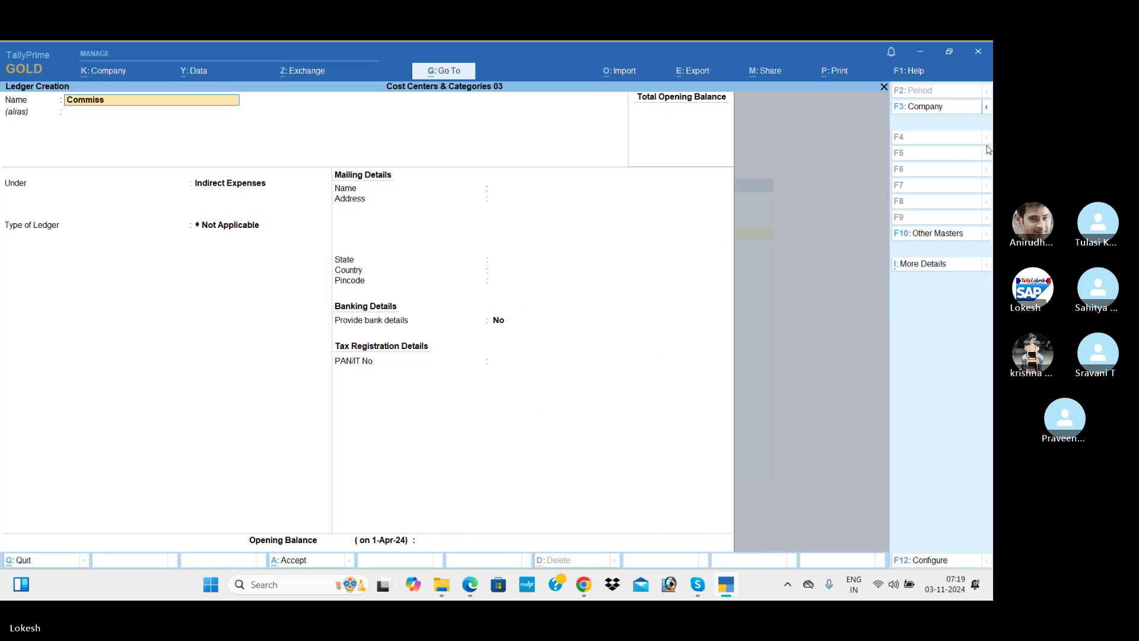
pyautogui.press('Return')
pyautogui.press('Return')
pyautogui.press('Return')
pyautogui.press('Return')
pyautogui.press('Return')
pyautogui.press('Return')
pyautogui.press('Return')
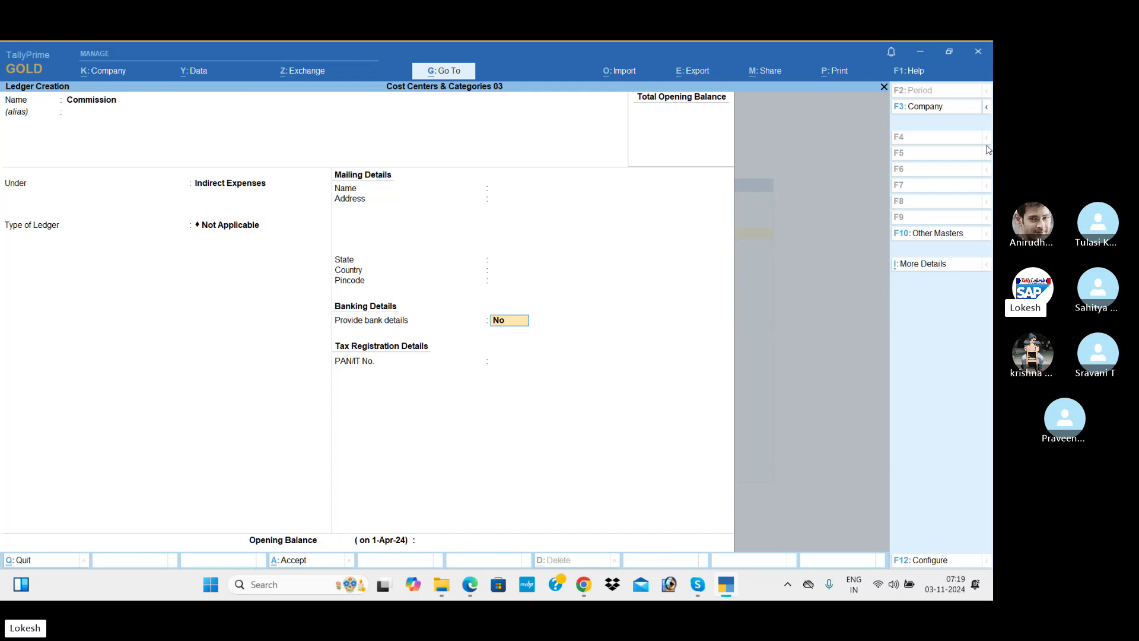
# - Create a Wages ledger under Direct Expenses
pyautogui.write('Wages')
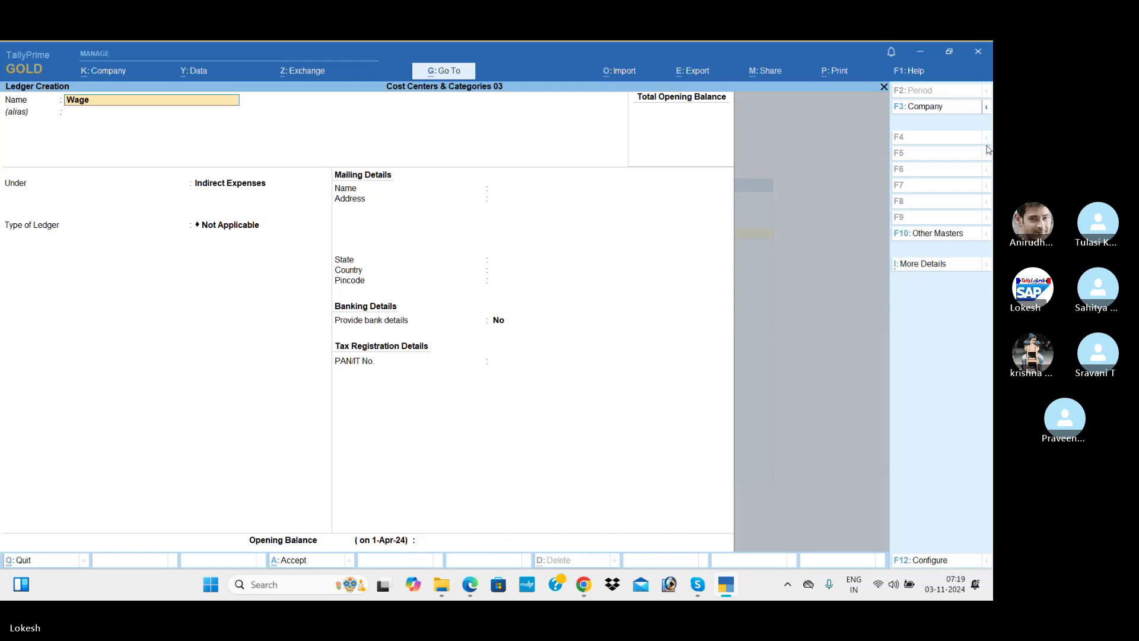
pyautogui.press('Return')
pyautogui.press('Return')
pyautogui.write('Dir')
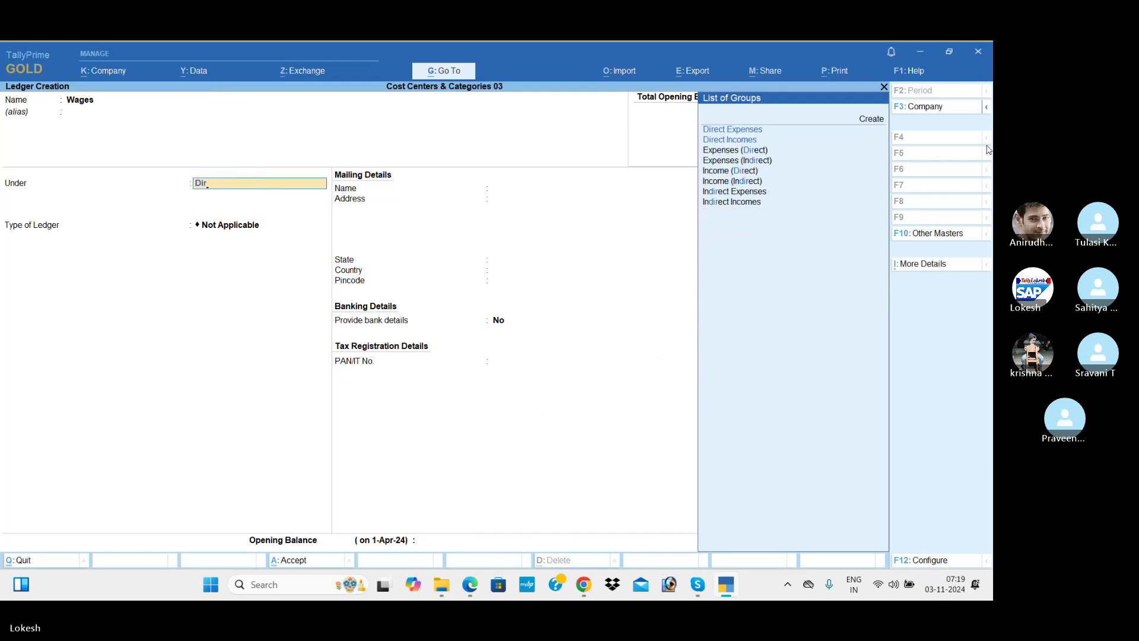
pyautogui.press('Return')
pyautogui.press('Return')
pyautogui.press('Return')
pyautogui.press('Return')
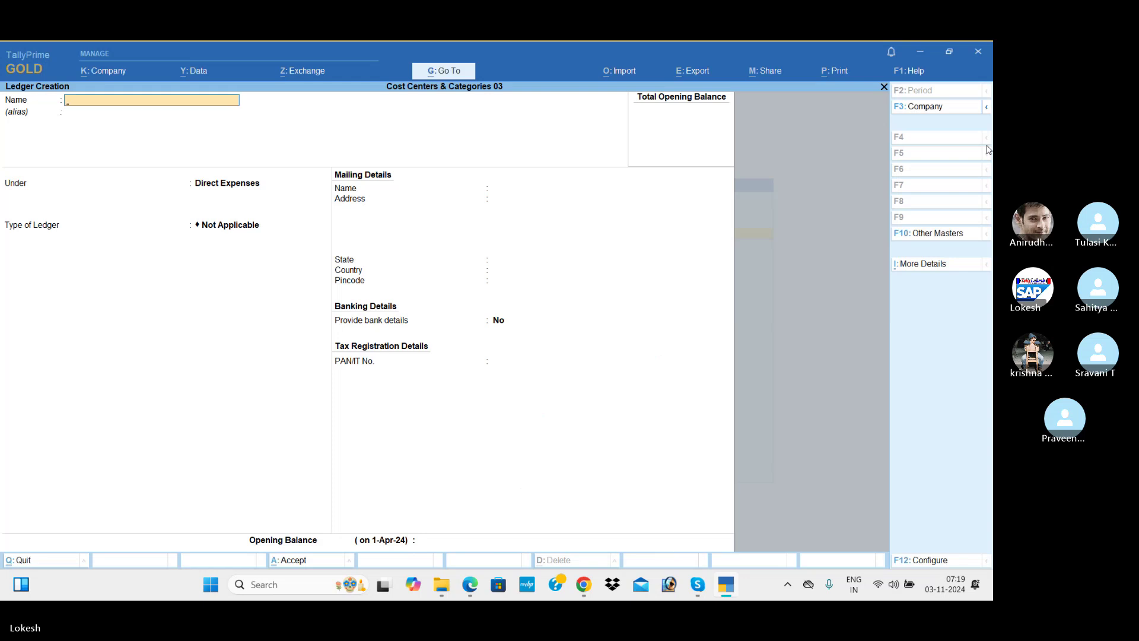
# - Leave ledger creation and open cost category creation from the expanded list of masters
pyautogui.press('Escape')
pyautogui.press('Up')
pyautogui.press('Up')
pyautogui.press('Up')
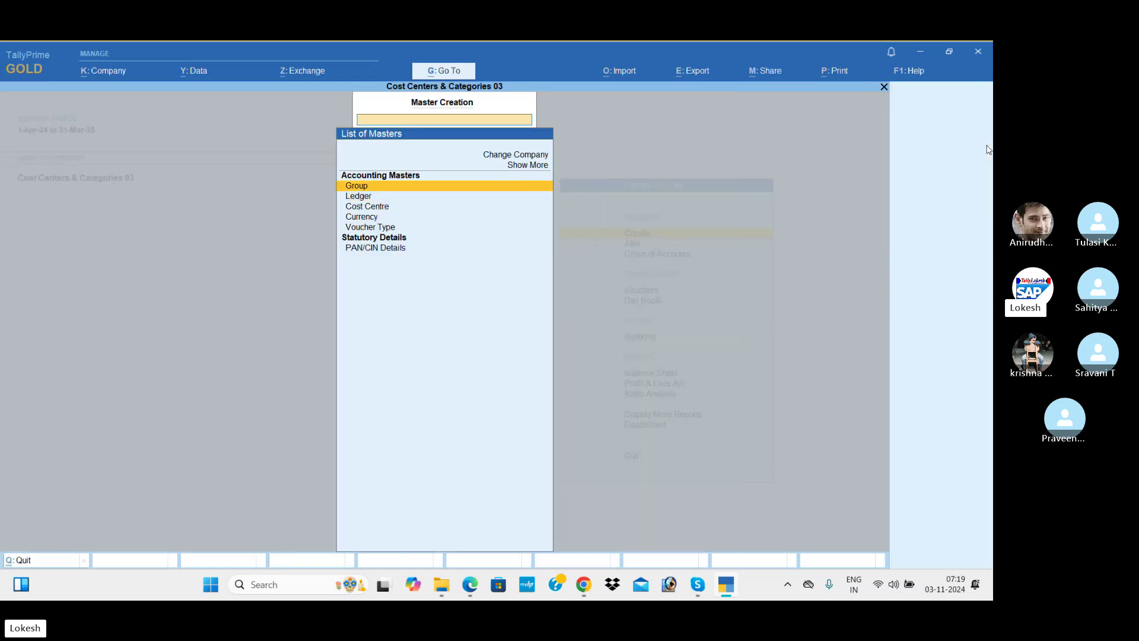
pyautogui.press('Return')
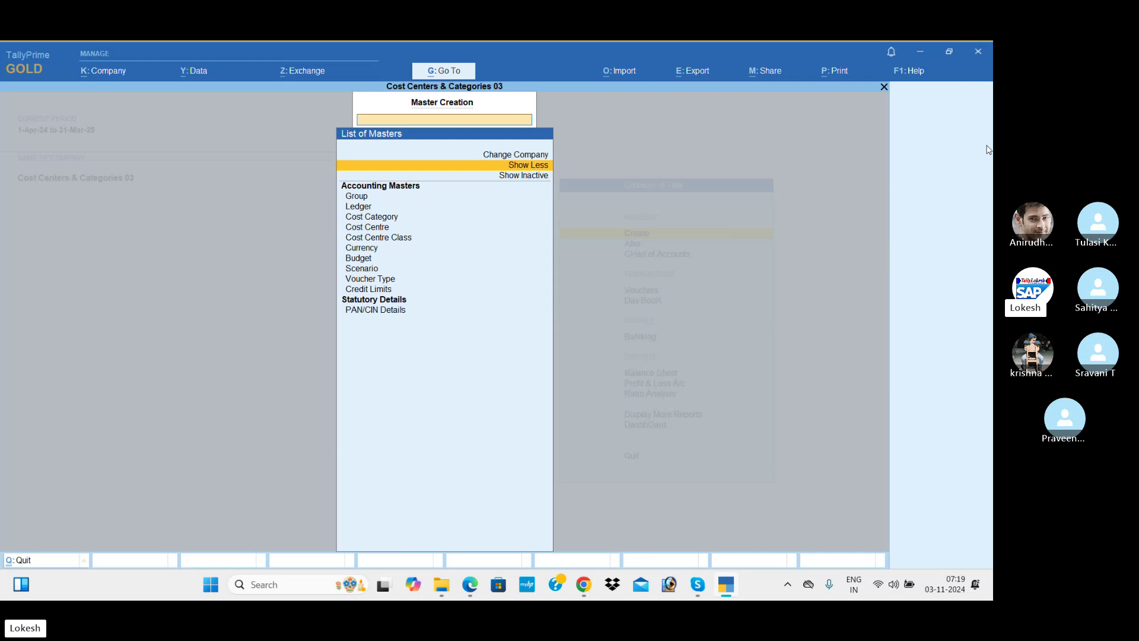
pyautogui.press('Down')
pyautogui.press('Down')
pyautogui.press('Down')
pyautogui.press('Down')
pyautogui.press('Down')
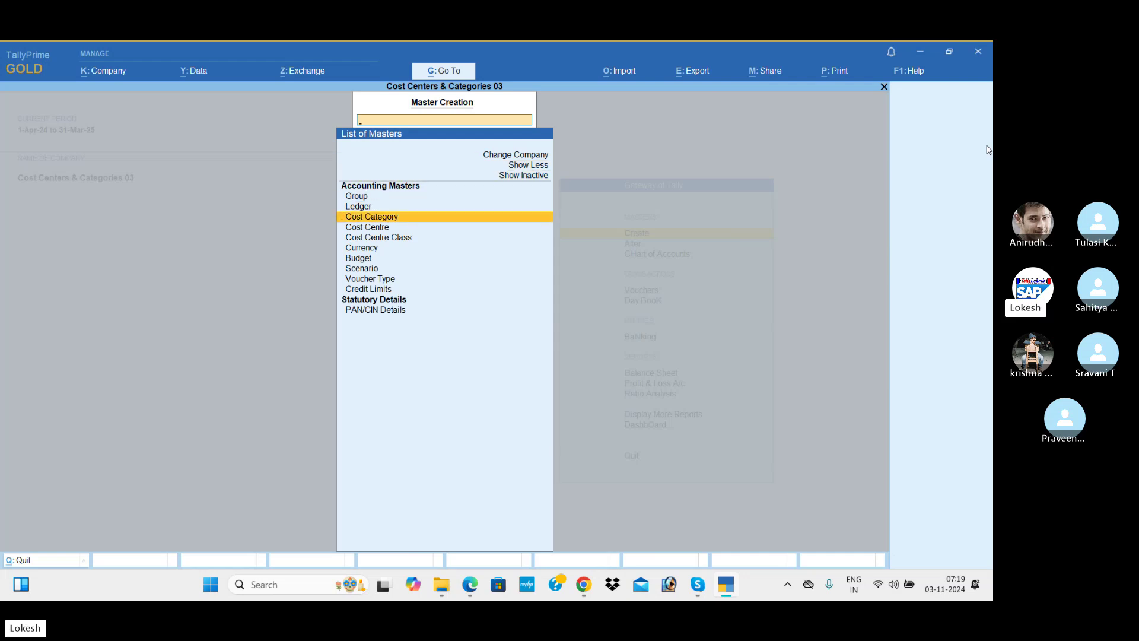
pyautogui.press('Return')
# - Check the payee groups of Problem 4 in the PDF in Edge, and create a Clerks cost category in TallyPrime that allocates revenue items
pyautogui.hotkey('alt', 'Tab')
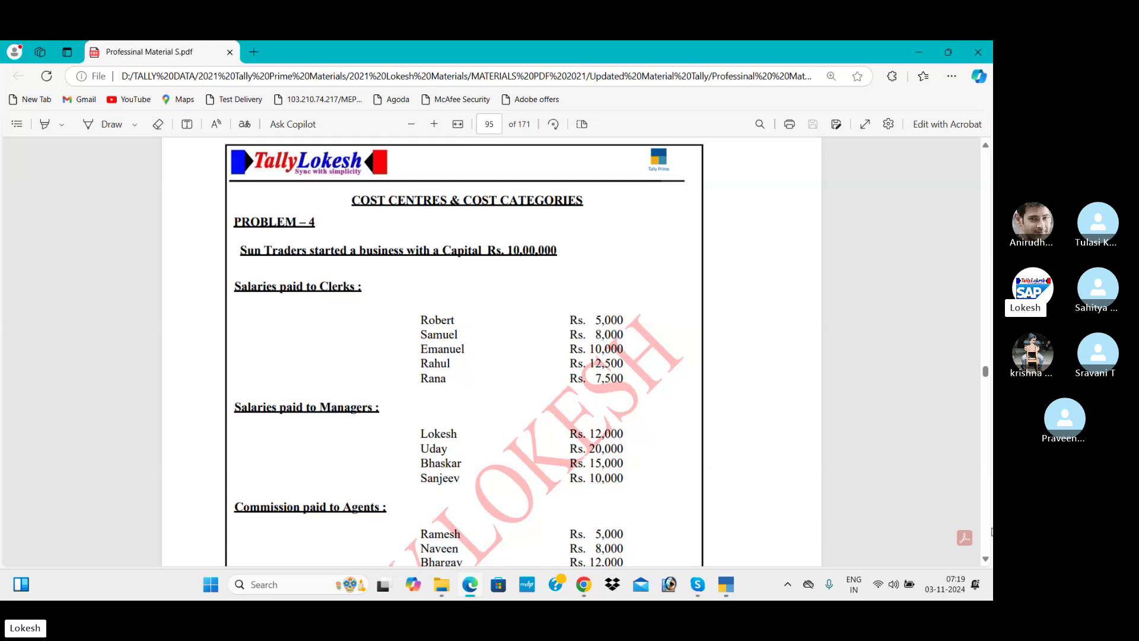
pyautogui.scroll(-5, 990, 514)
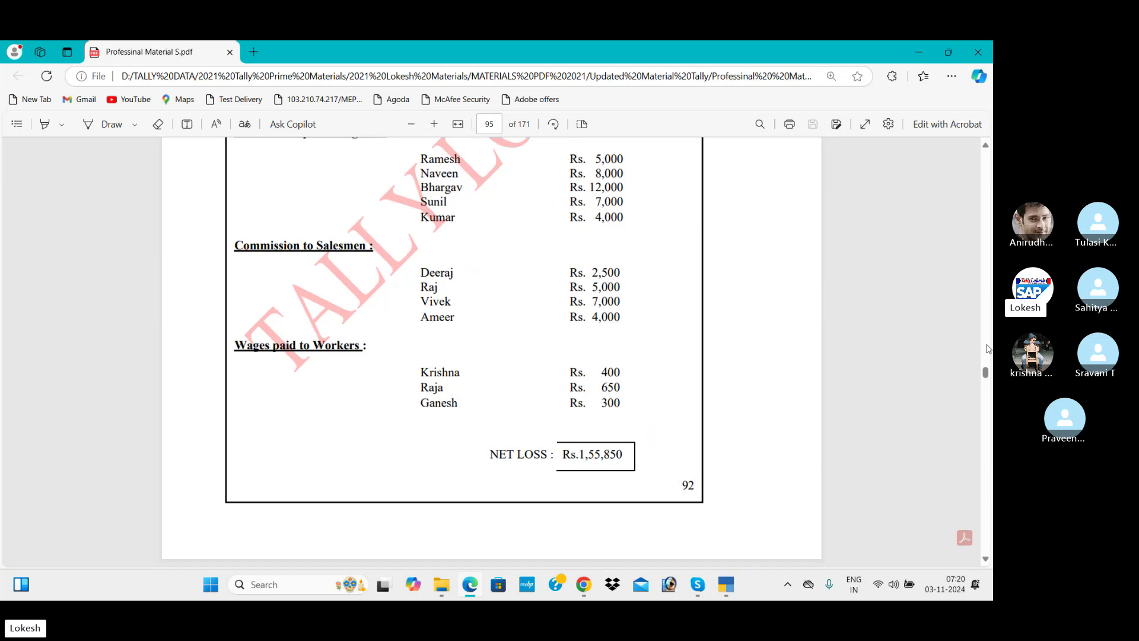
pyautogui.scroll(1, 989, 307)
pyautogui.scroll(4, 990, 307)
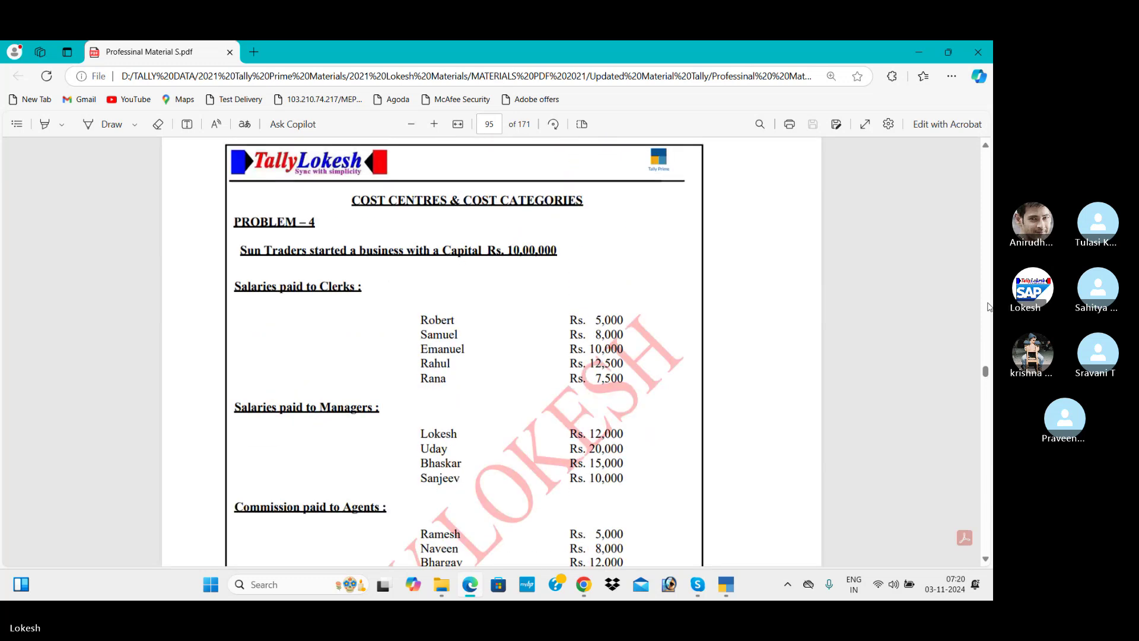
pyautogui.hotkey('alt', 'Tab')
pyautogui.write('Cle')
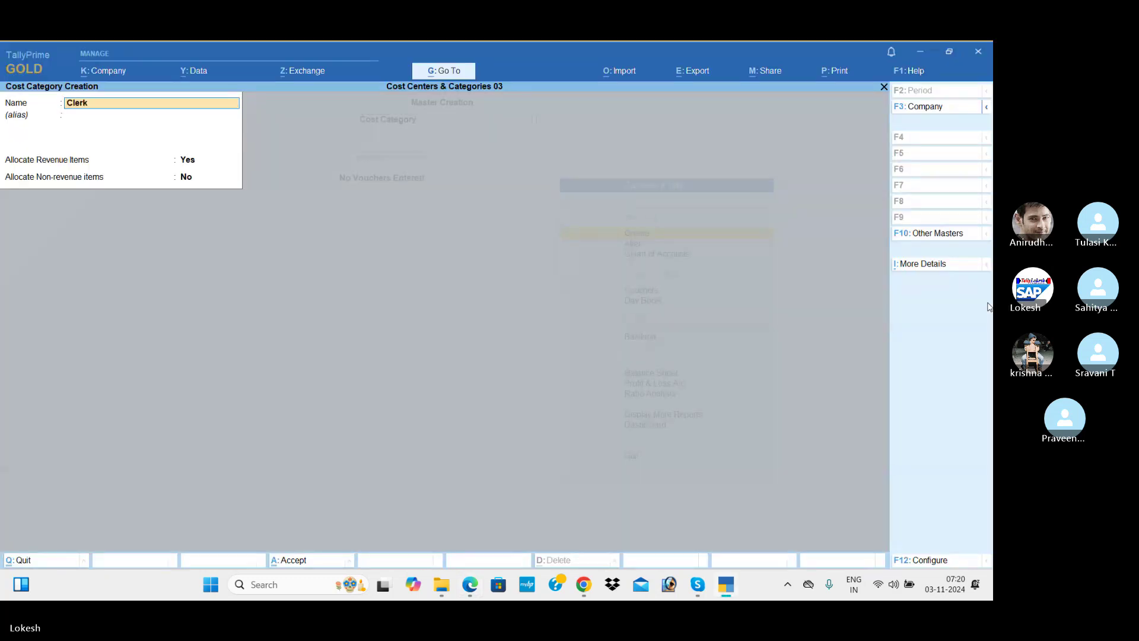
pyautogui.write('rks')
pyautogui.press('Return')
pyautogui.press('Return')
pyautogui.press('Return')
pyautogui.press('Return')
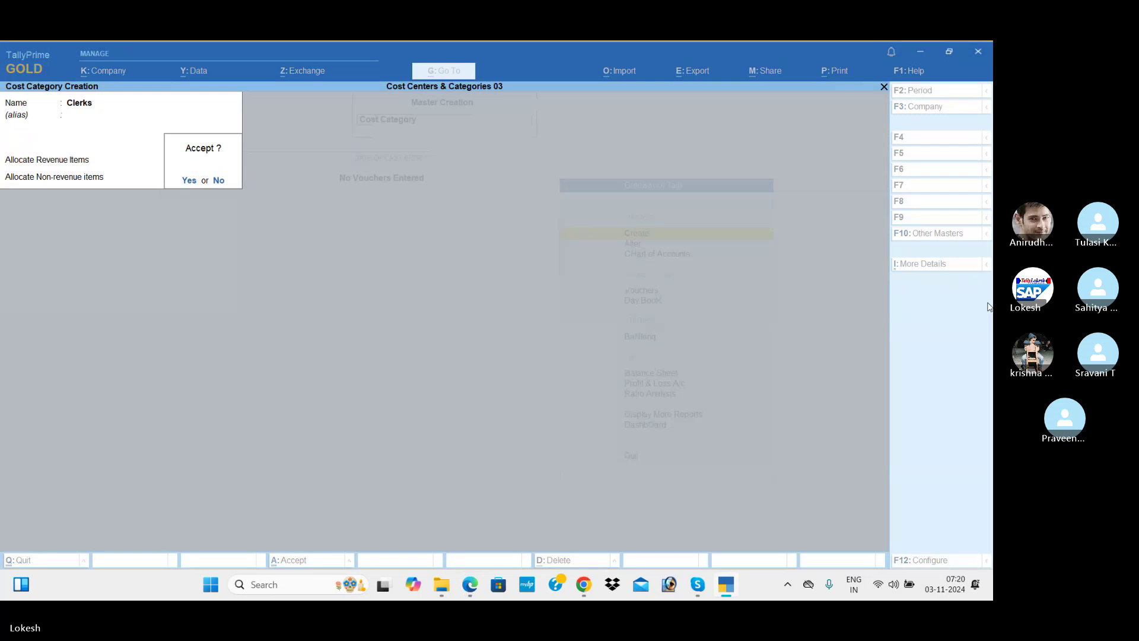
pyautogui.press('Return')
# - Create a Managers cost category that allocates revenue items but not non-revenue items
pyautogui.write('Managers')
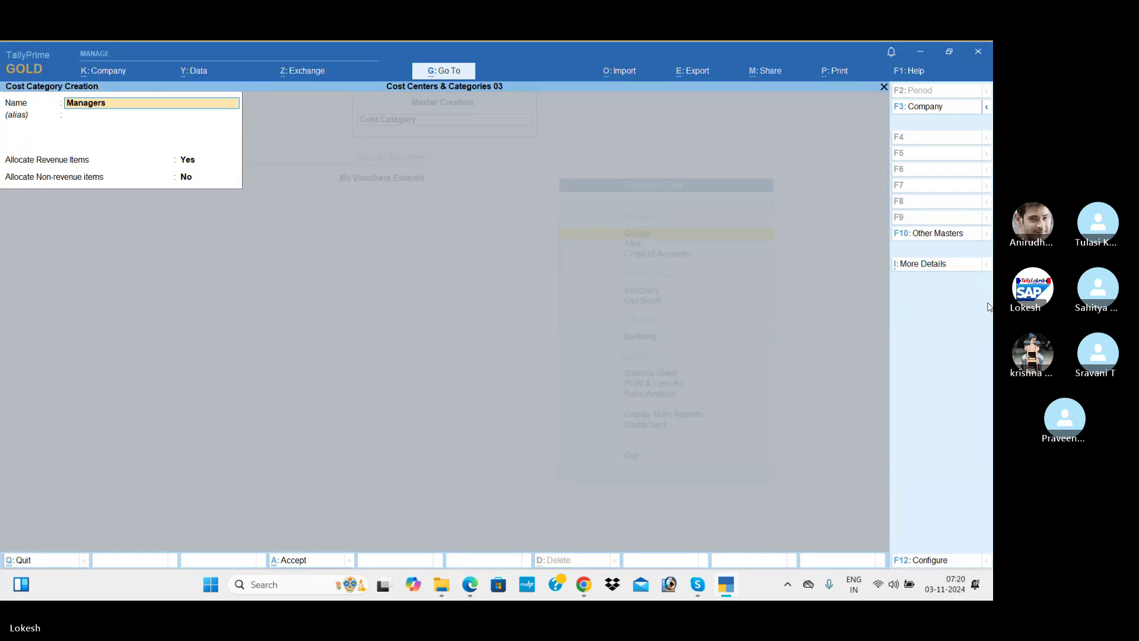
pyautogui.press('Return')
pyautogui.press('Return')
pyautogui.press('Return')
pyautogui.press('Return')
pyautogui.press('Return')
# - Create an Agents cost category that allocates revenue items but not non-revenue items
pyautogui.write('Agents')
pyautogui.press('Return')
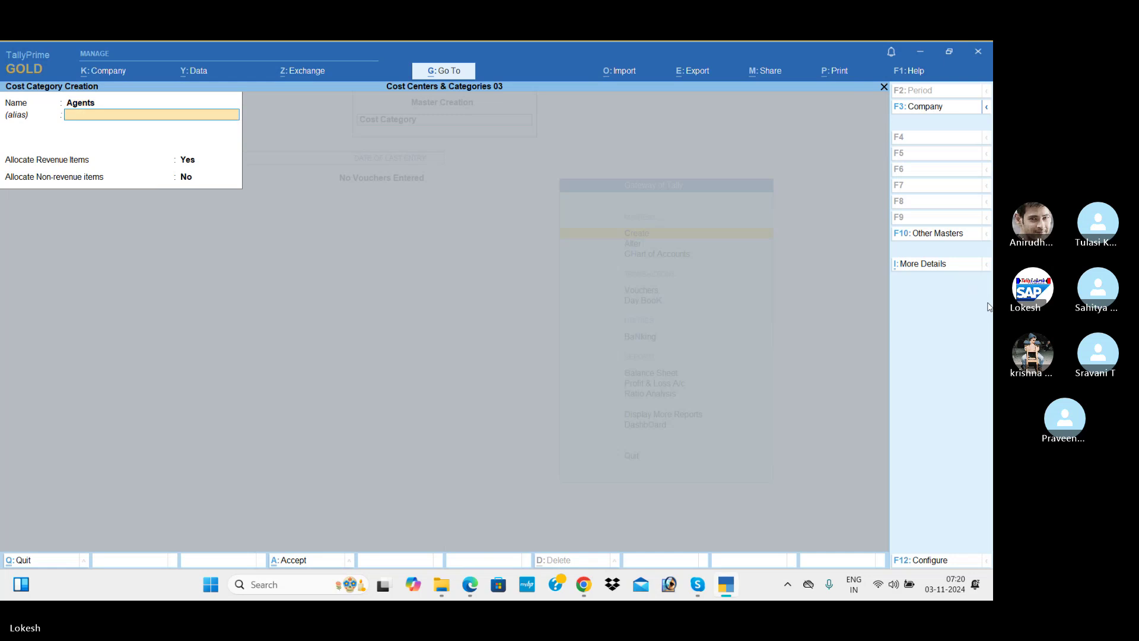
pyautogui.press('Return')
pyautogui.press('Return')
pyautogui.press('Return')
pyautogui.press('Return')
# - Create a Salesmen cost category that allocates revenue items but not non-revenue items
pyautogui.write('Sale')
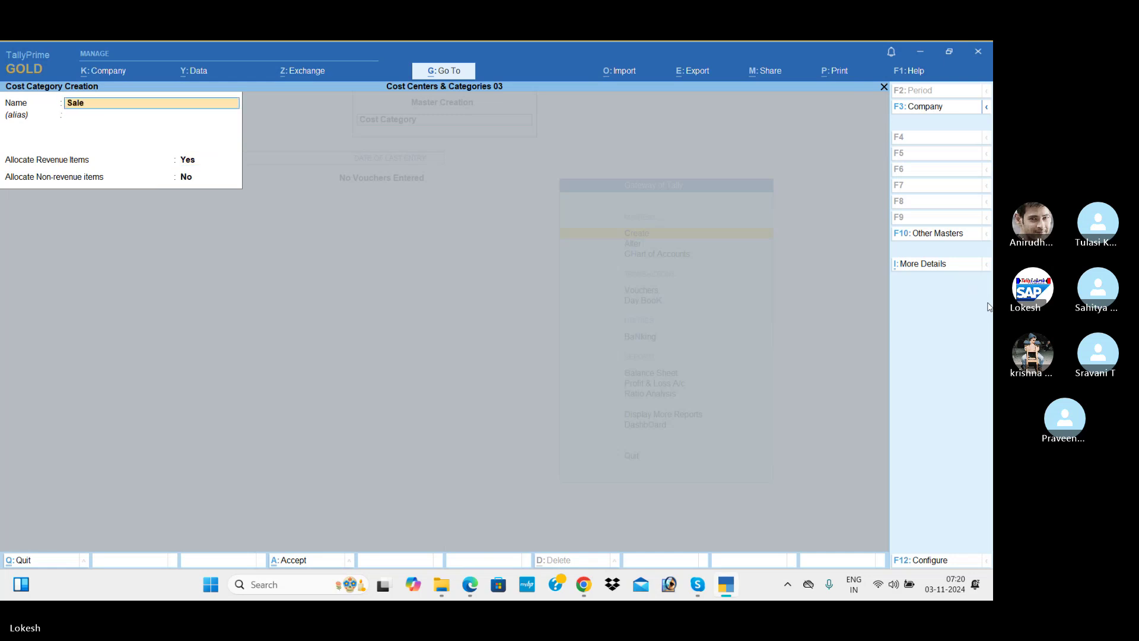
pyautogui.write('smen')
pyautogui.press('Return')
pyautogui.press('Return')
pyautogui.press('Return')
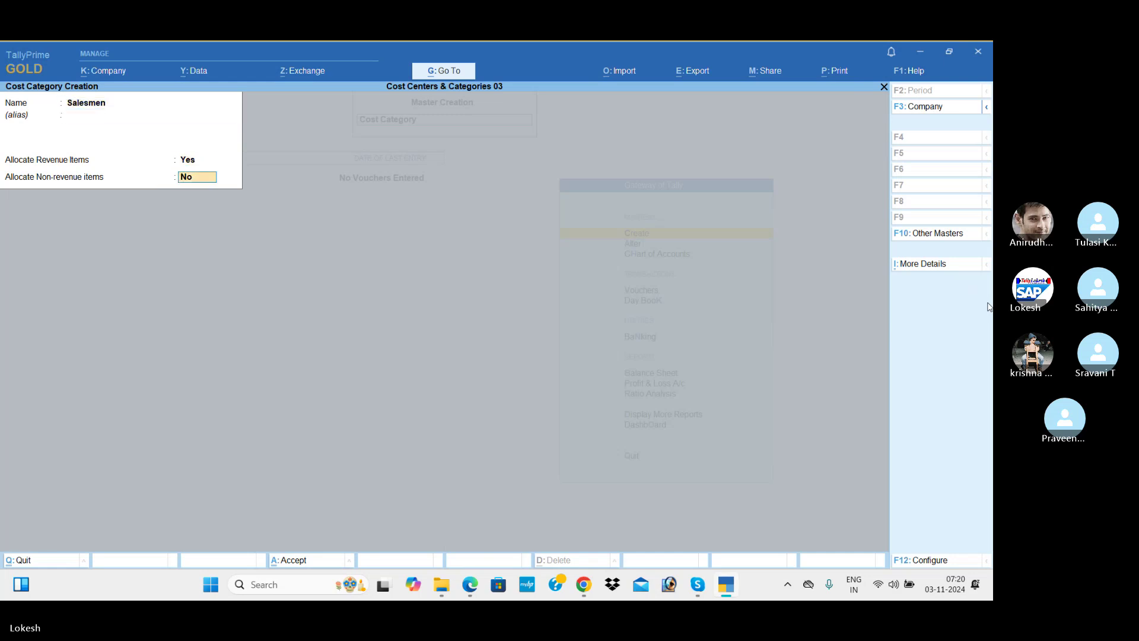
pyautogui.press('Return')
# - Create a Workers cost category that allocates revenue items only, and leave cost category creation
pyautogui.write('Worker')
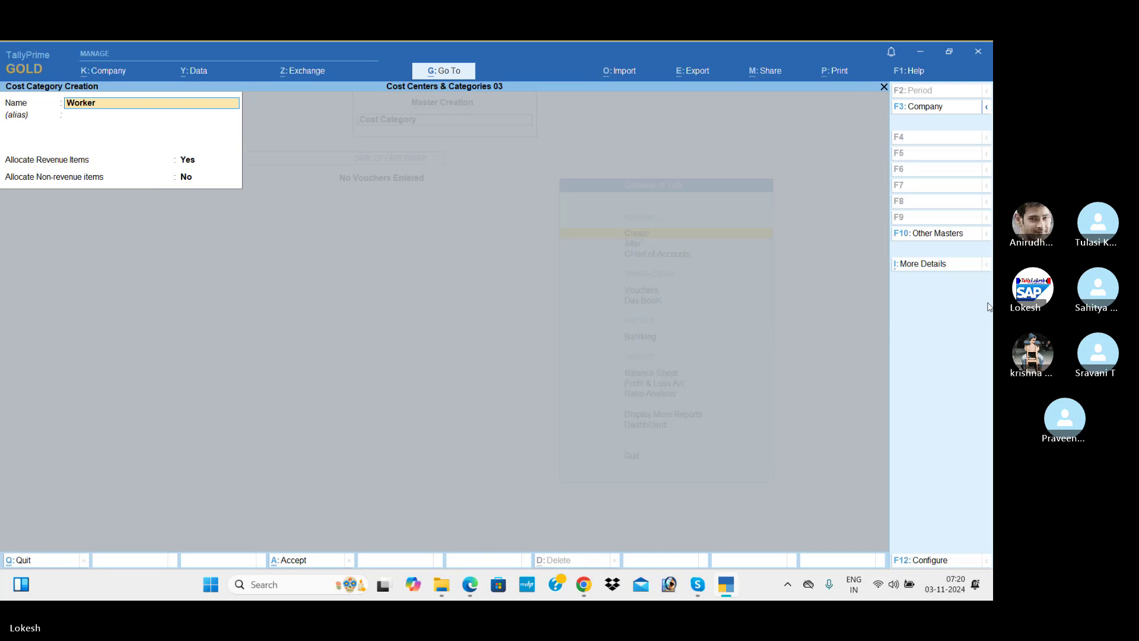
pyautogui.press('Return')
pyautogui.press('Return')
pyautogui.press('Return')
pyautogui.press('Return')
pyautogui.press('Return')
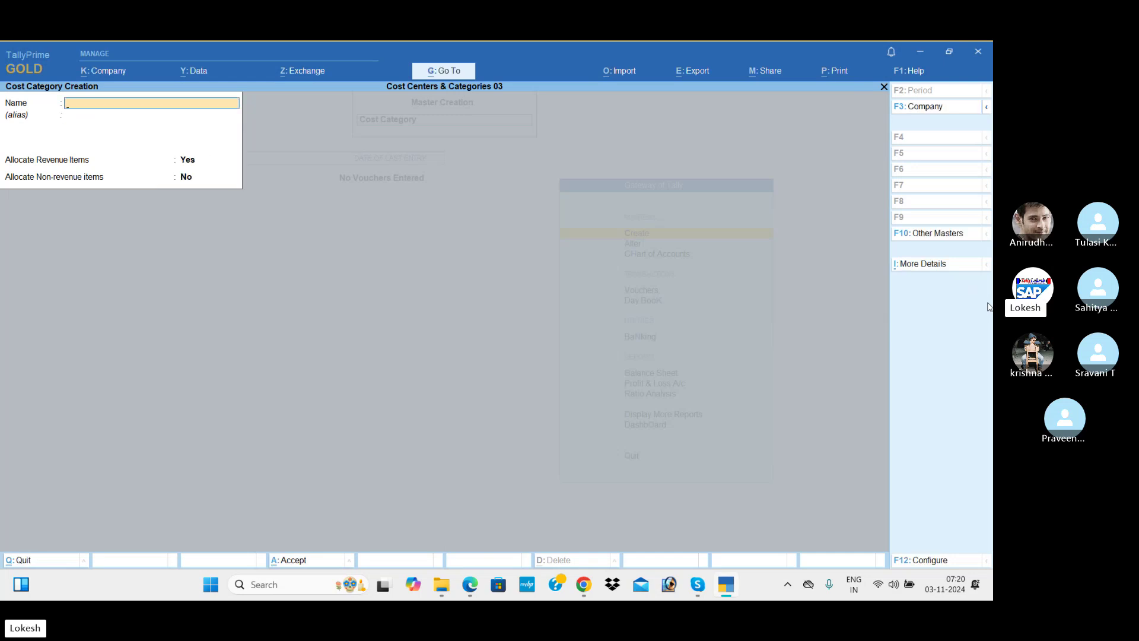
pyautogui.press('Escape')
pyautogui.press('Return')
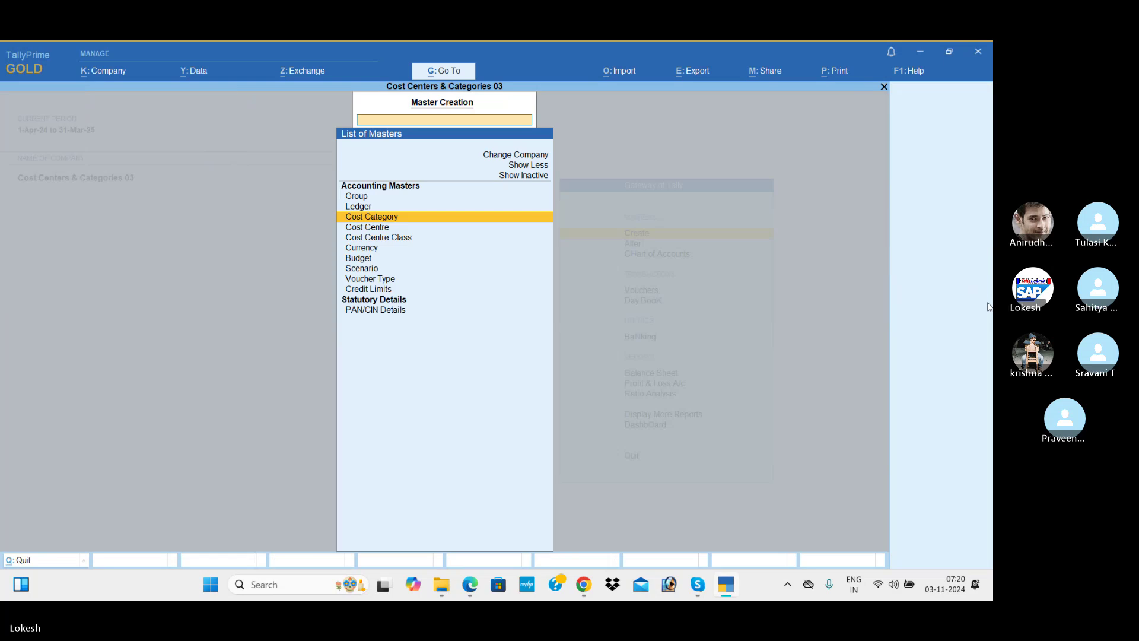
# - Create a Primary cost centre in the Clerks category, named after the first clerk listed in the Problem 4 PDF in Edge
pyautogui.press('Down')
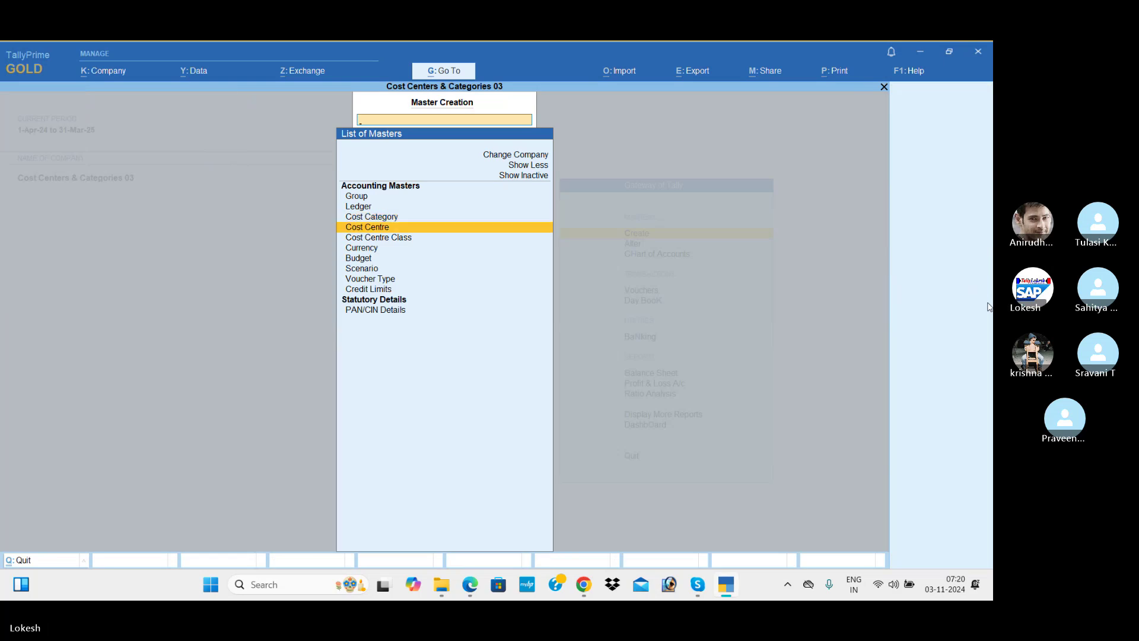
pyautogui.press('Return')
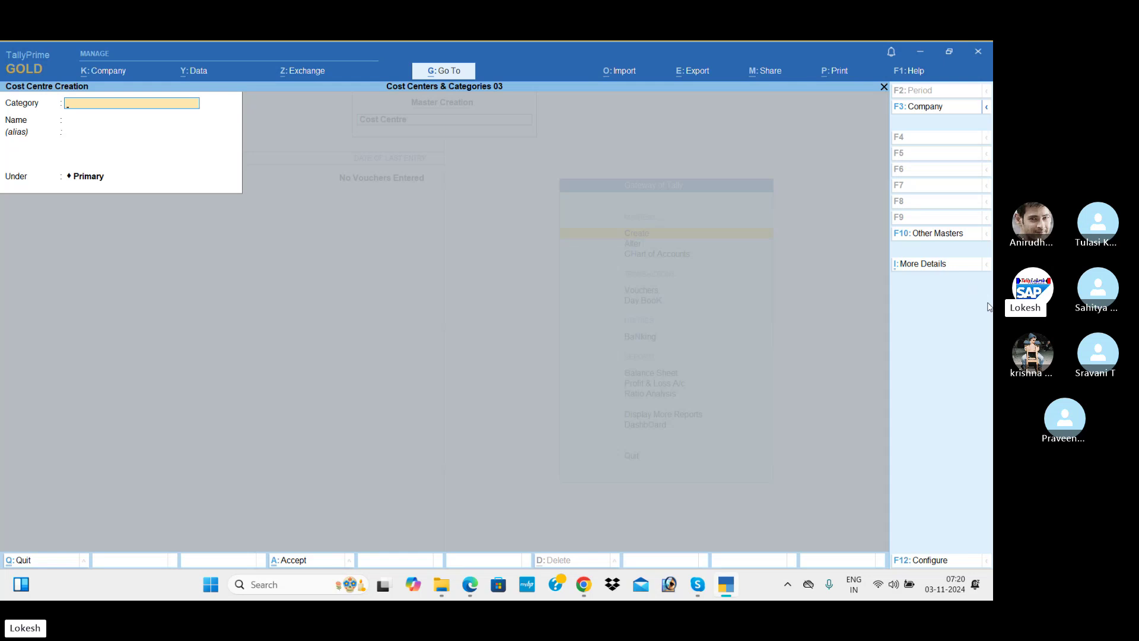
pyautogui.write('Cl')
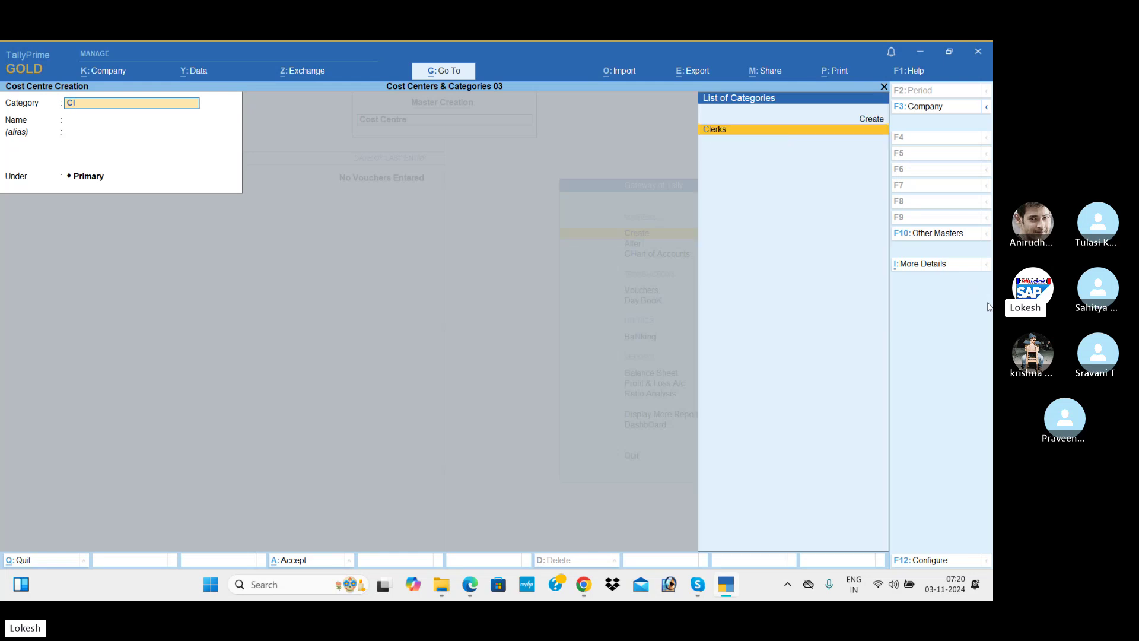
pyautogui.press('BackSpace')
pyautogui.press('BackSpace')
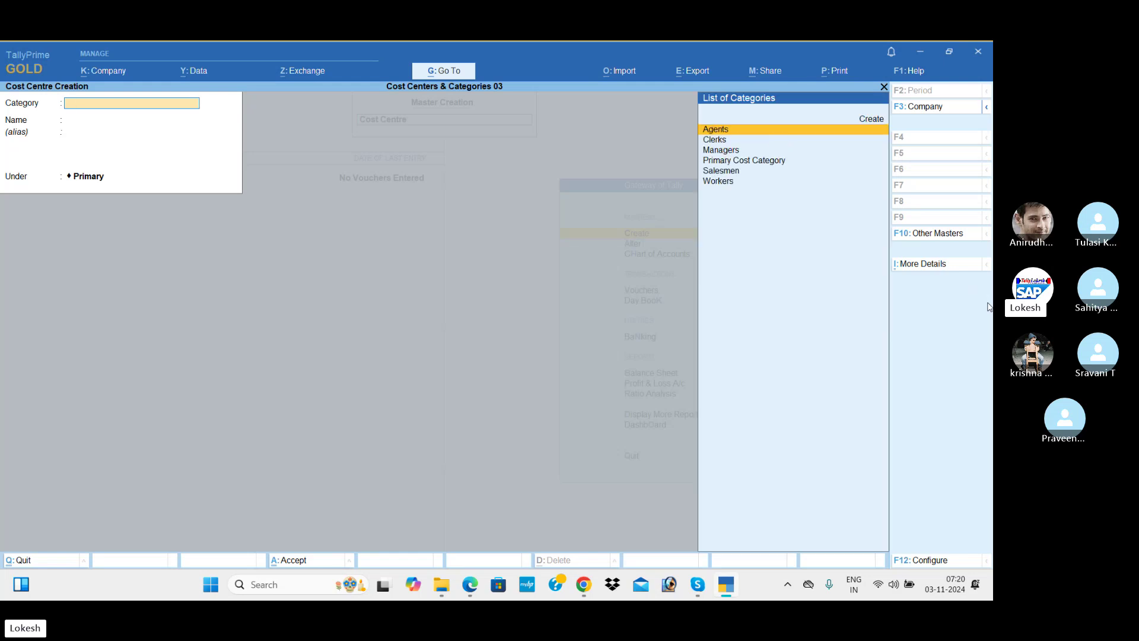
pyautogui.press('Down')
pyautogui.press('Return')
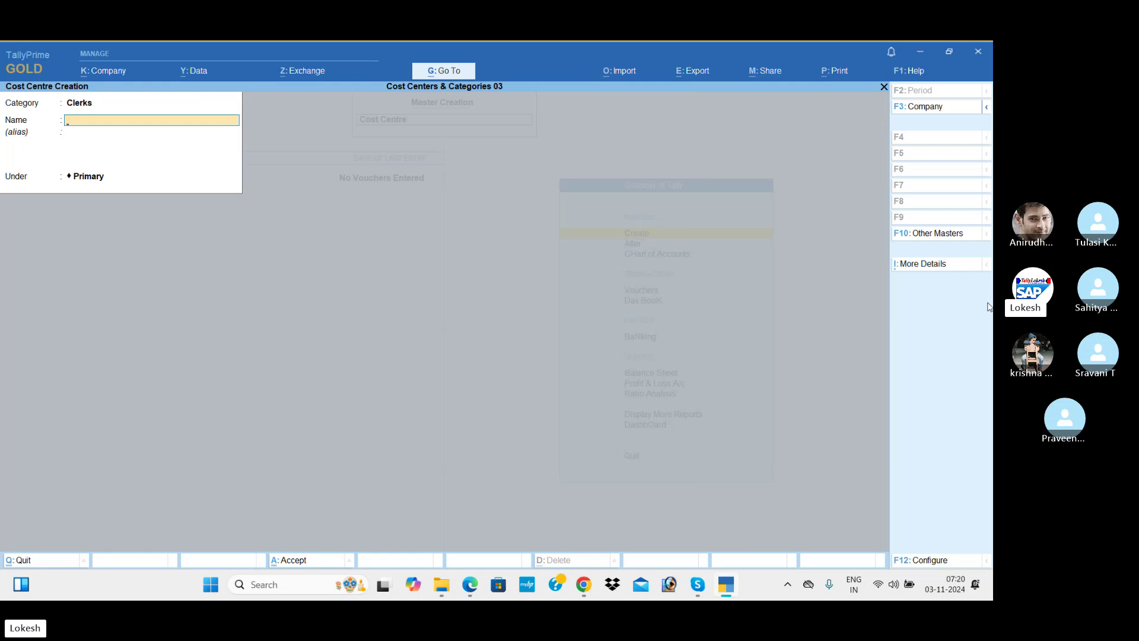
pyautogui.hotkey('alt', 'Tab')
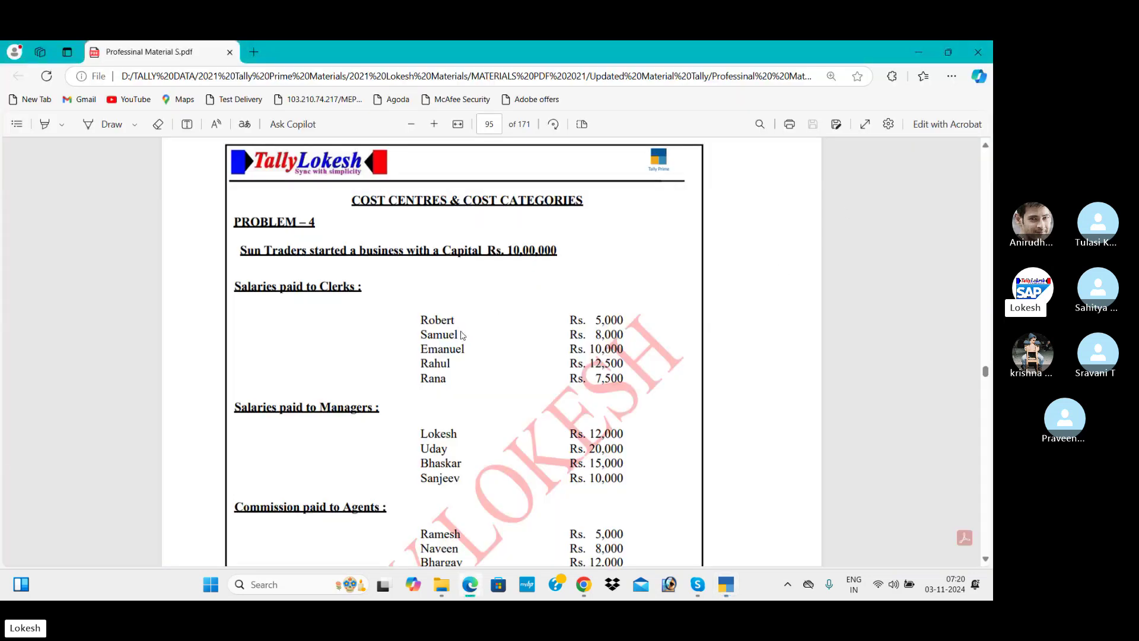
pyautogui.hotkey('alt', 'Tab')
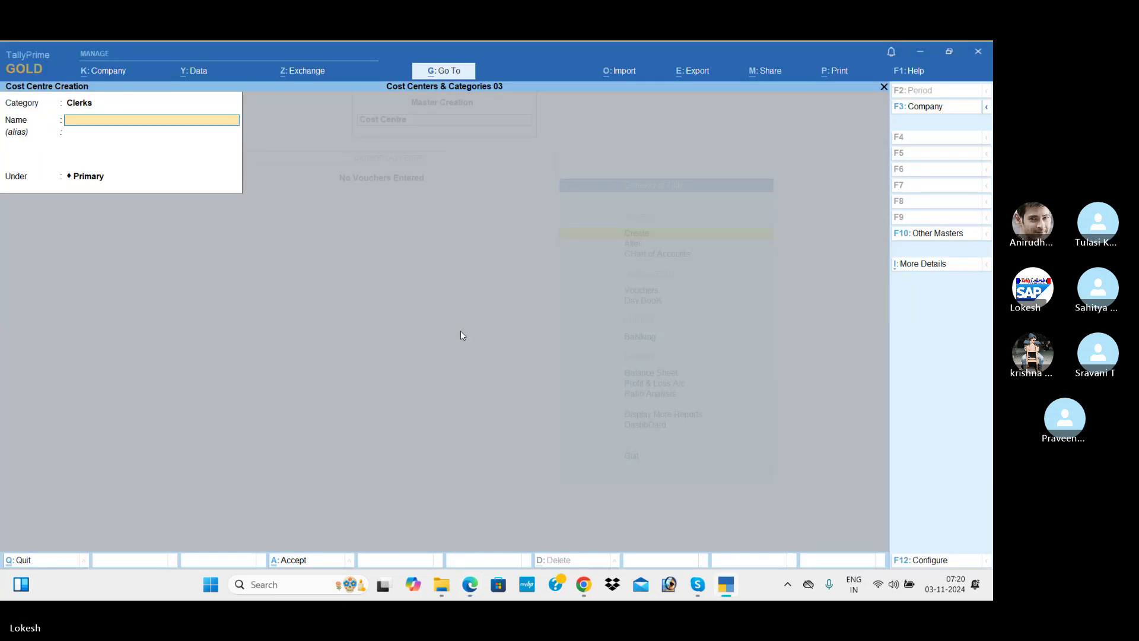
pyautogui.write('Robert')
pyautogui.press('Return')
pyautogui.press('Return')
pyautogui.press('Return')
# - Create a Primary cost centre in the Clerks category for the second clerk listed in Problem 4
pyautogui.hotkey('alt', 'Tab')
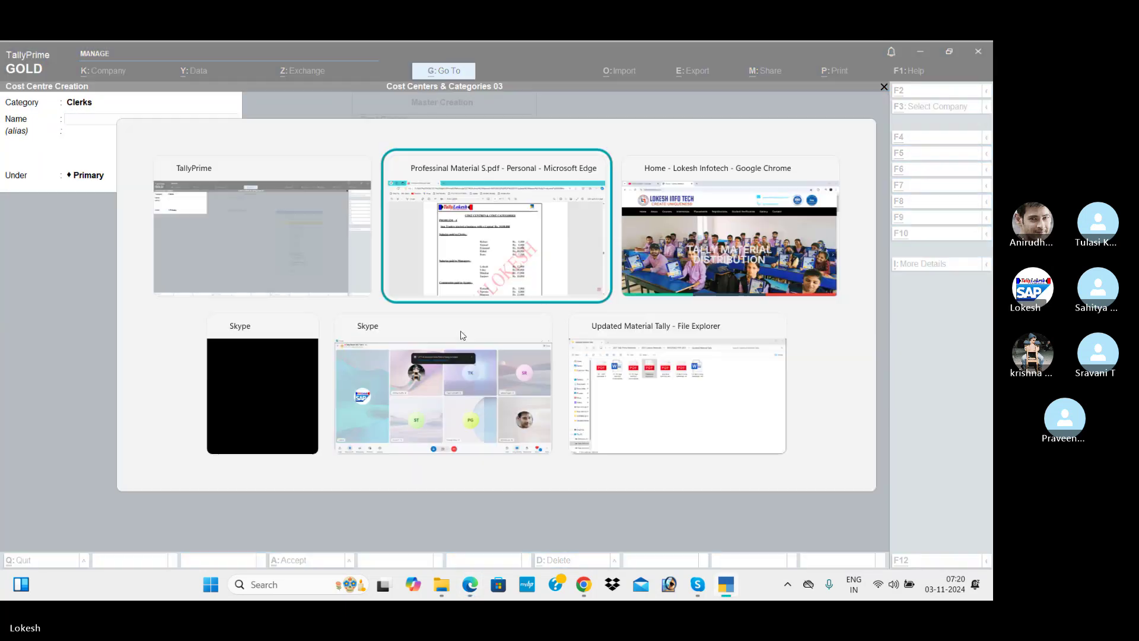
pyautogui.hotkey('alt', 'Tab')
pyautogui.write('Sam')
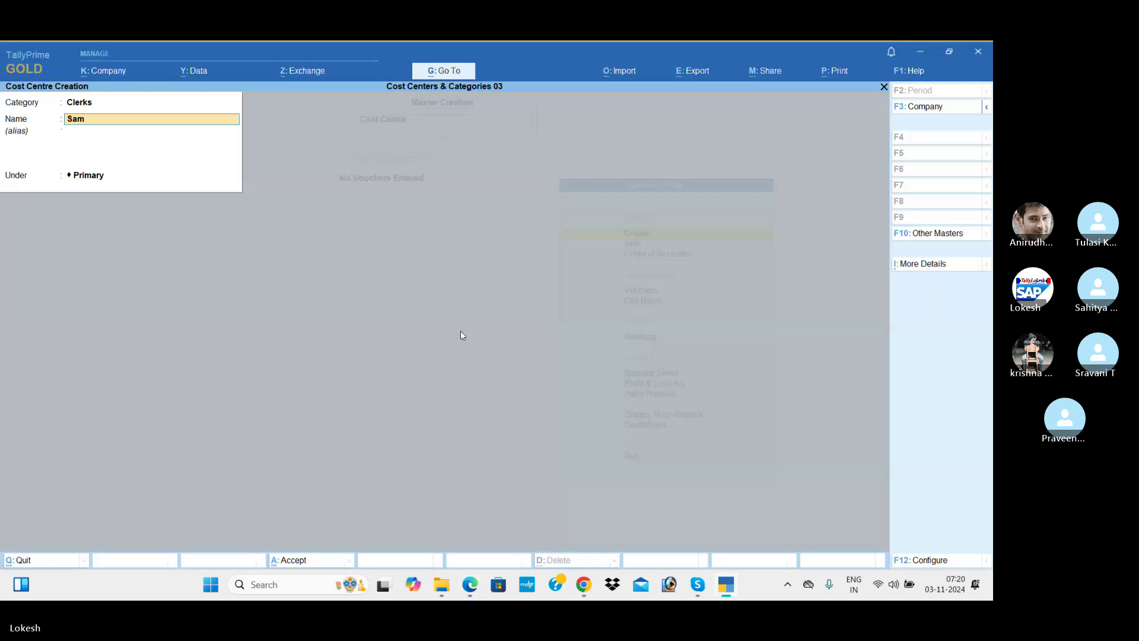
pyautogui.press('Return')
pyautogui.press('Return')
pyautogui.press('Return')
pyautogui.press('Return')
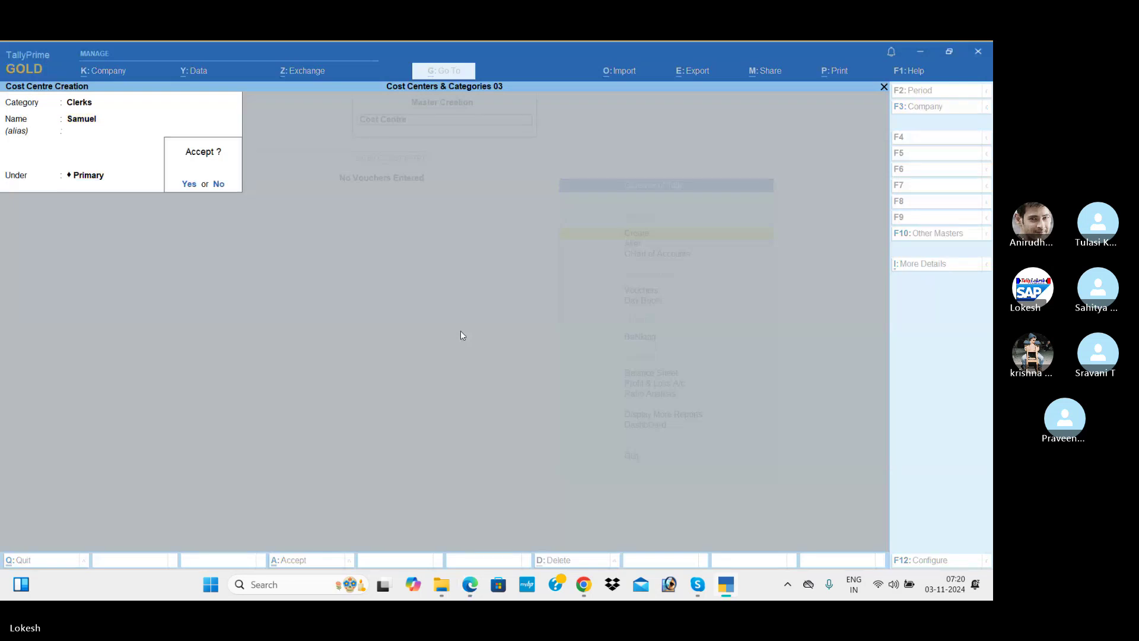
# - Look up the third clerk in the PDF in Edge and create that clerk's Primary cost centre in the Clerks category in TallyPrime
pyautogui.hotkey('alt', 'Tab')
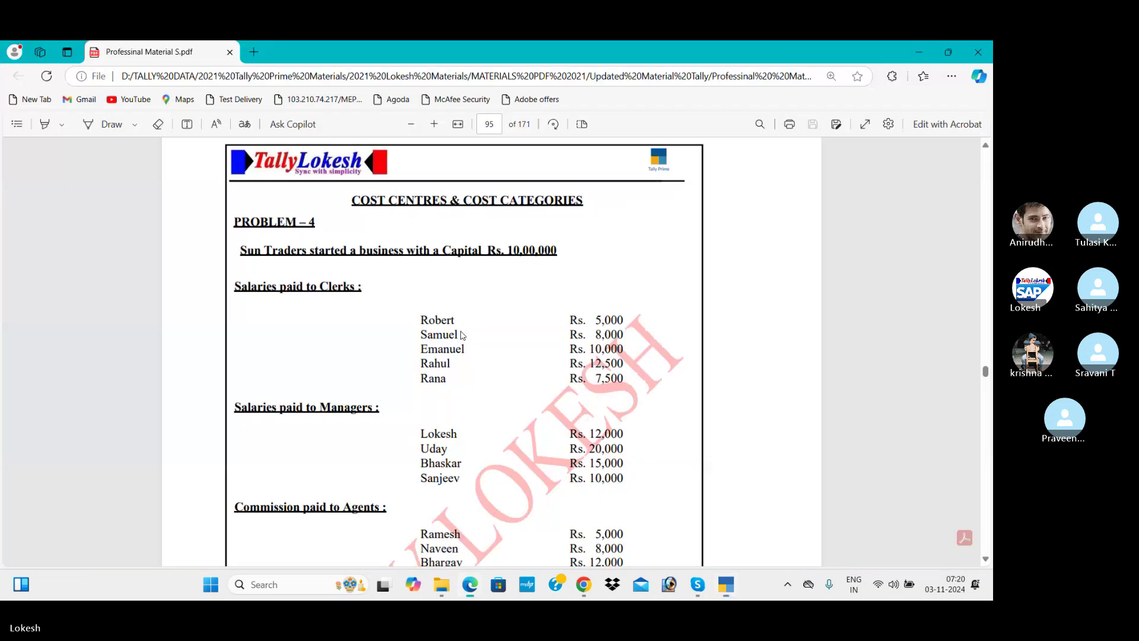
pyautogui.hotkey('alt', 'Tab')
pyautogui.write('Eman')
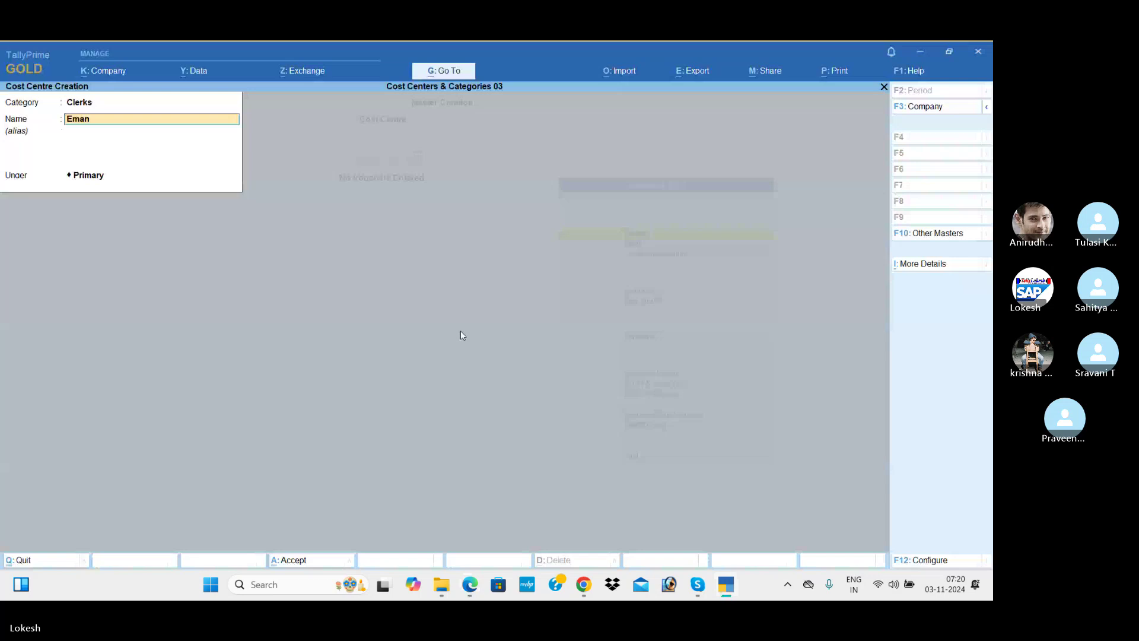
pyautogui.write('uel')
pyautogui.press('Return')
pyautogui.press('Return')
# - Look up the fourth clerk in the PDF in Edge and create that clerk's cost centre in the Clerks category in TallyPrime
pyautogui.hotkey('alt', 'Tab')
pyautogui.hotkey('alt', 'Tab')
pyautogui.write('Rah')
pyautogui.press('Return')
pyautogui.press('Return')
pyautogui.press('Return')
# - Look up the last clerk in the PDF in Edge and create that clerk's cost centre in the Clerks category in TallyPrime
pyautogui.hotkey('alt', 'Tab')
pyautogui.hotkey('alt', 'Tab')
pyautogui.write('Rana')
pyautogui.press('Return')
pyautogui.press('Return')
pyautogui.press('Return')
pyautogui.press('Return')
# - Check the managers in the PDF in Edge and create a Primary cost centre for the first one in the Managers category in TallyPrime
pyautogui.hotkey('alt', 'Tab')
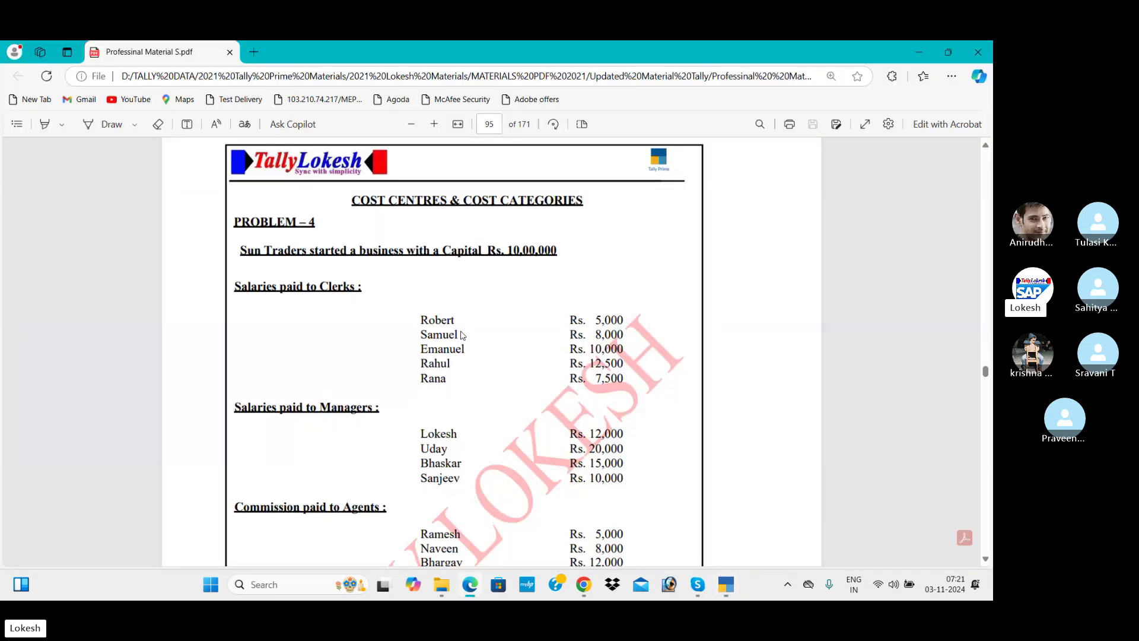
pyautogui.hotkey('alt', 'Tab')
pyautogui.press('BackSpace')
pyautogui.write('M')
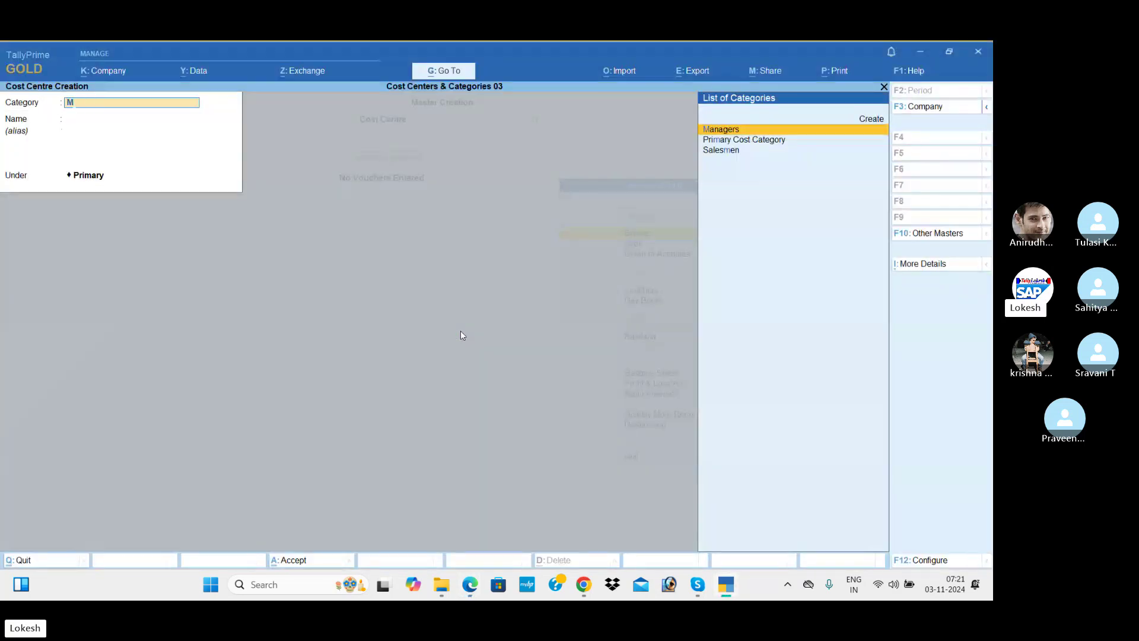
pyautogui.press('Return')
pyautogui.write('Lokesh')
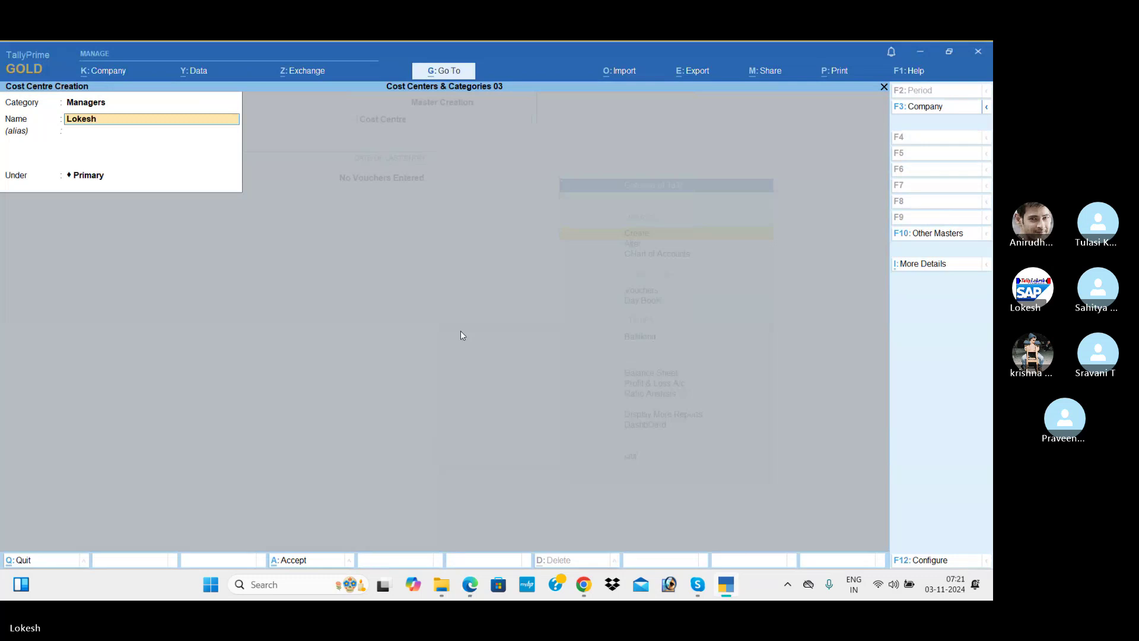
pyautogui.press('Return')
pyautogui.press('Return')
pyautogui.press('Return')
pyautogui.press('Return')
# - Create a Primary cost centre in the Managers category for the second manager listed in Problem 4
pyautogui.write('Uday')
pyautogui.press('Return')
pyautogui.press('Return')
pyautogui.press('Return')
pyautogui.press('Return')
# - Look up the third manager in the PDF in Edge and create that manager's Primary cost centre in the Managers category in TallyPrime
pyautogui.hotkey('alt', 'Tab')
pyautogui.hotkey('alt', 'Tab')
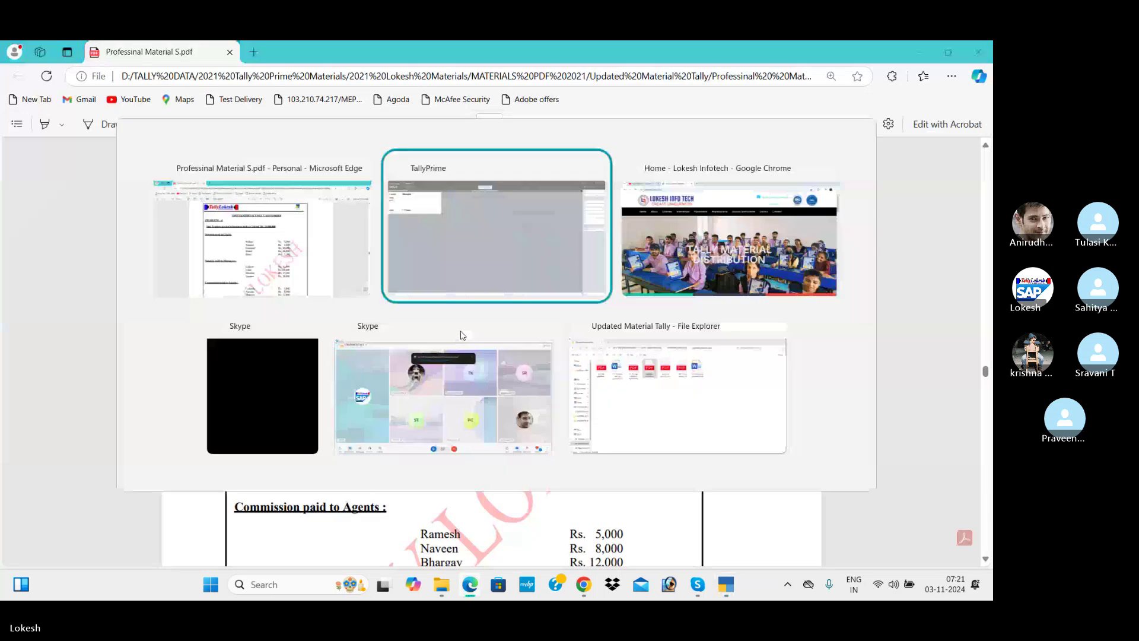
pyautogui.write('Bhask')
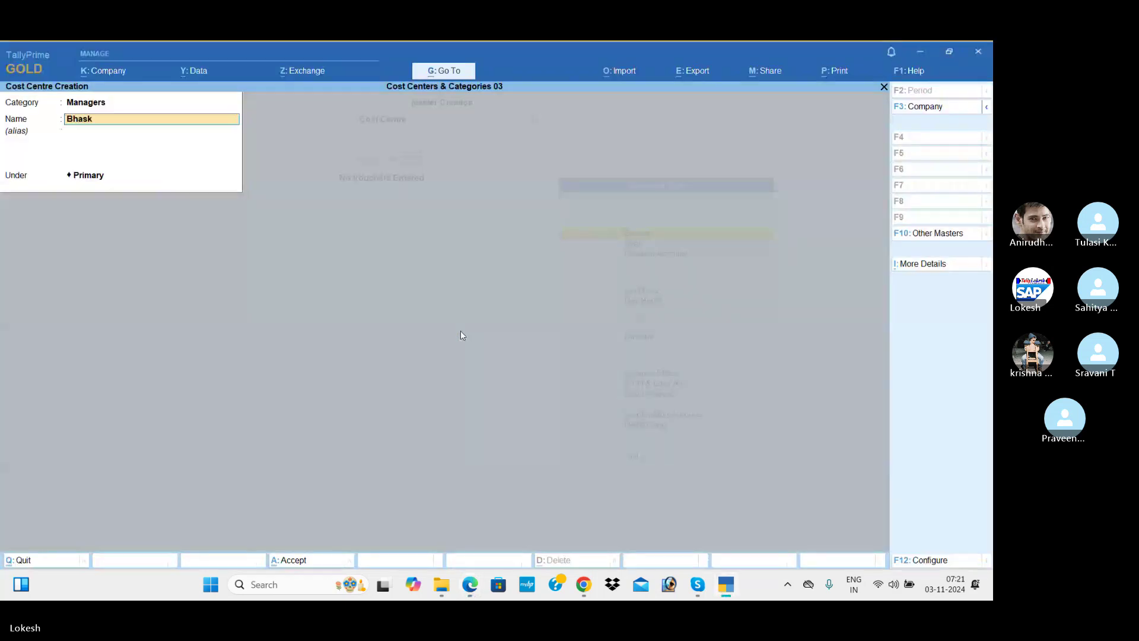
pyautogui.press('Return')
pyautogui.press('Return')
pyautogui.press('Return')
pyautogui.press('Return')
# - Look up the last manager in the PDF in Edge and create that manager's Primary cost centre in the Managers category in TallyPrime
pyautogui.hotkey('alt', 'Tab')
pyautogui.hotkey('alt', 'Tab')
pyautogui.press('Return')
pyautogui.press('Return')
pyautogui.press('Return')
pyautogui.press('Return')
# - Switch the category to Agents, check the agents in the PDF in Edge and create the first agent's Primary cost centre in TallyPrime
pyautogui.press('BackSpace')
pyautogui.hotkey('alt', 'Tab')
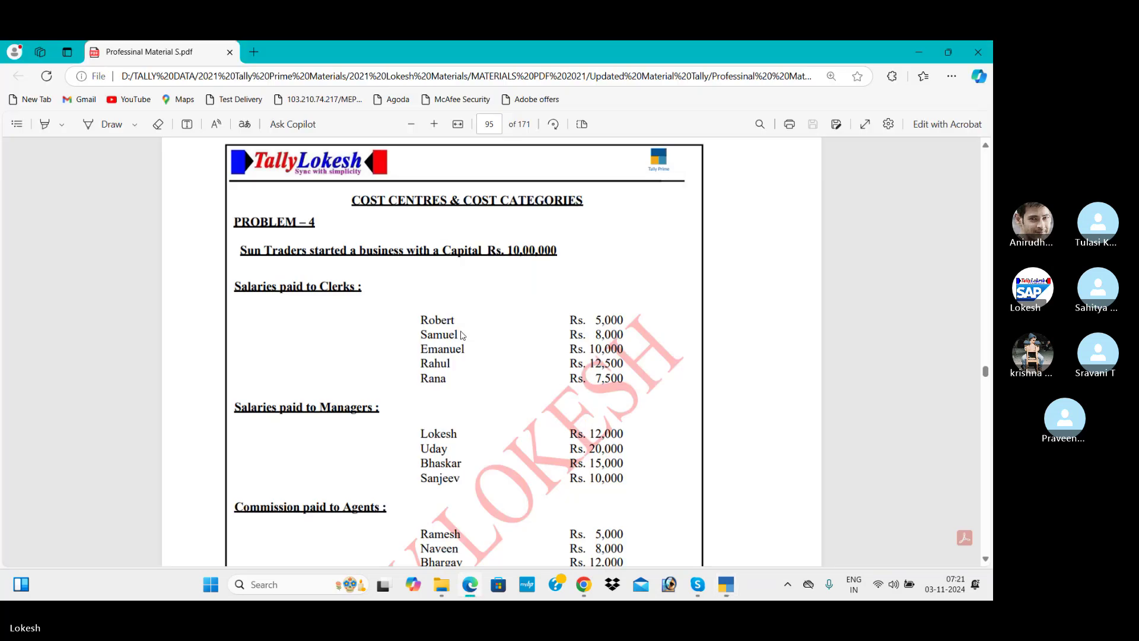
pyautogui.hotkey('alt', 'Tab')
pyautogui.write('Ag')
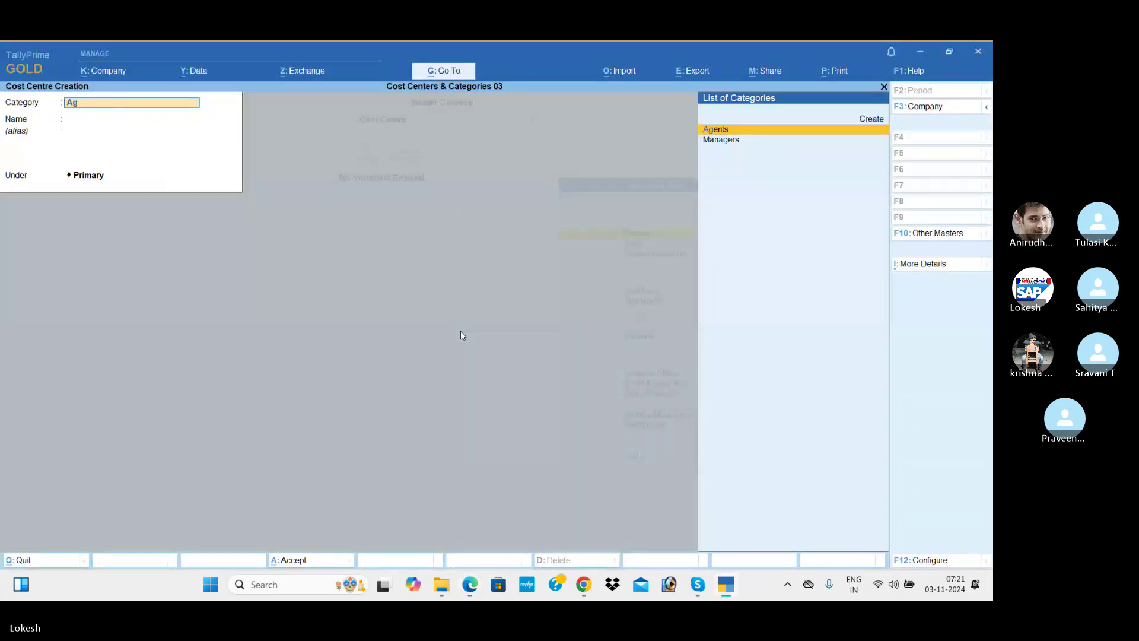
pyautogui.press('Return')
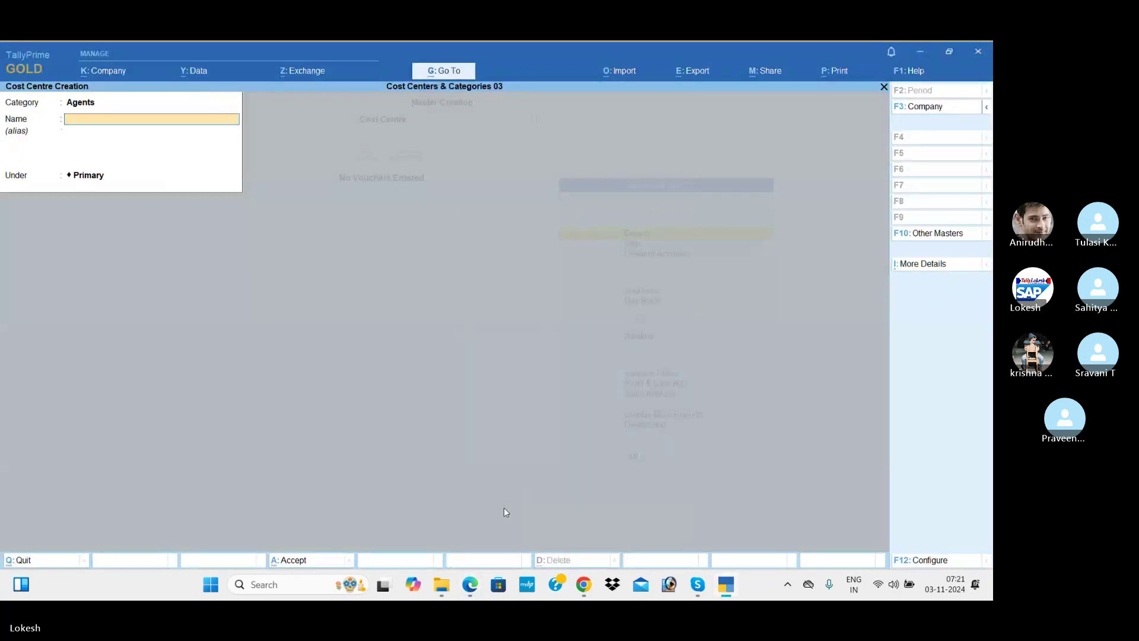
pyautogui.hotkey('alt', 'Tab')
pyautogui.scroll(-3, 505, 512)
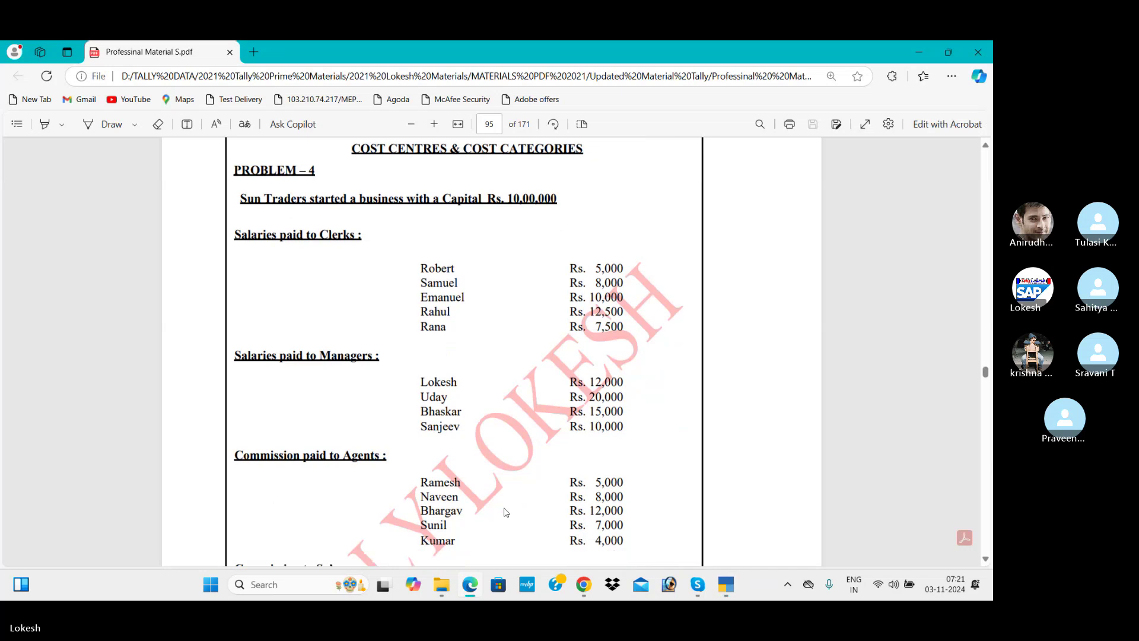
pyautogui.scroll(-3, 506, 512)
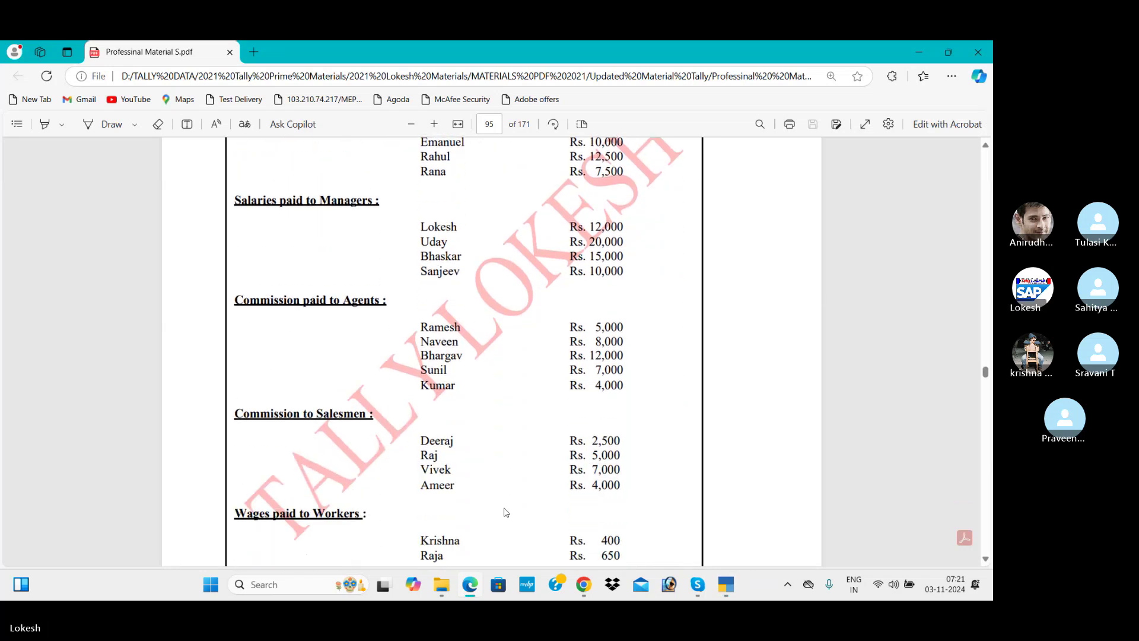
pyautogui.hotkey('alt', 'Tab')
pyautogui.write('Ramesh')
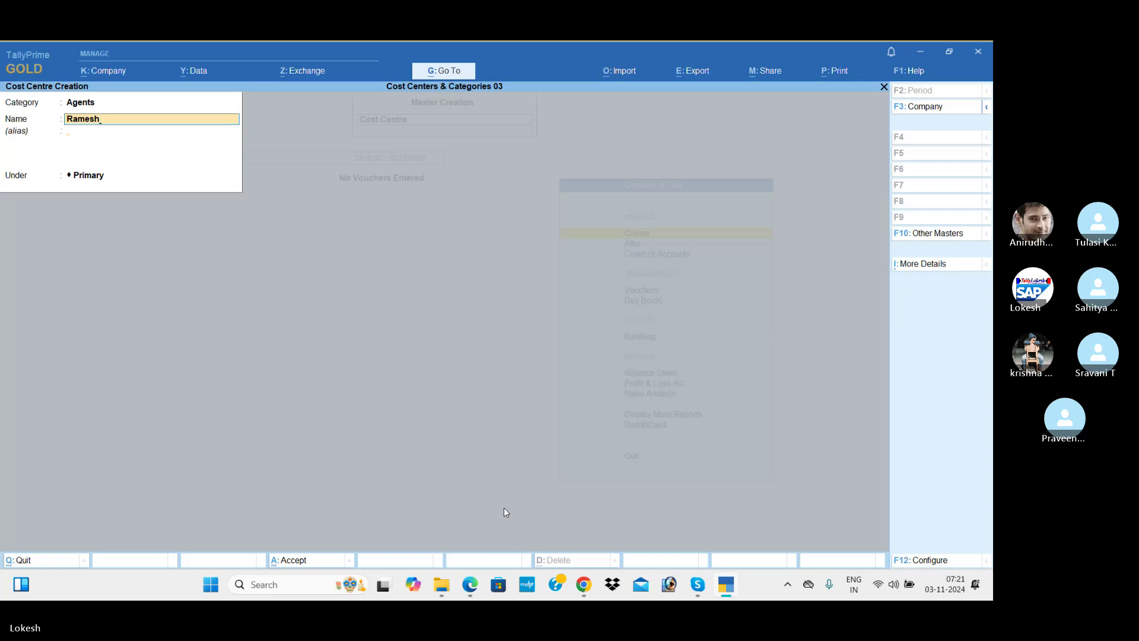
pyautogui.press('Return')
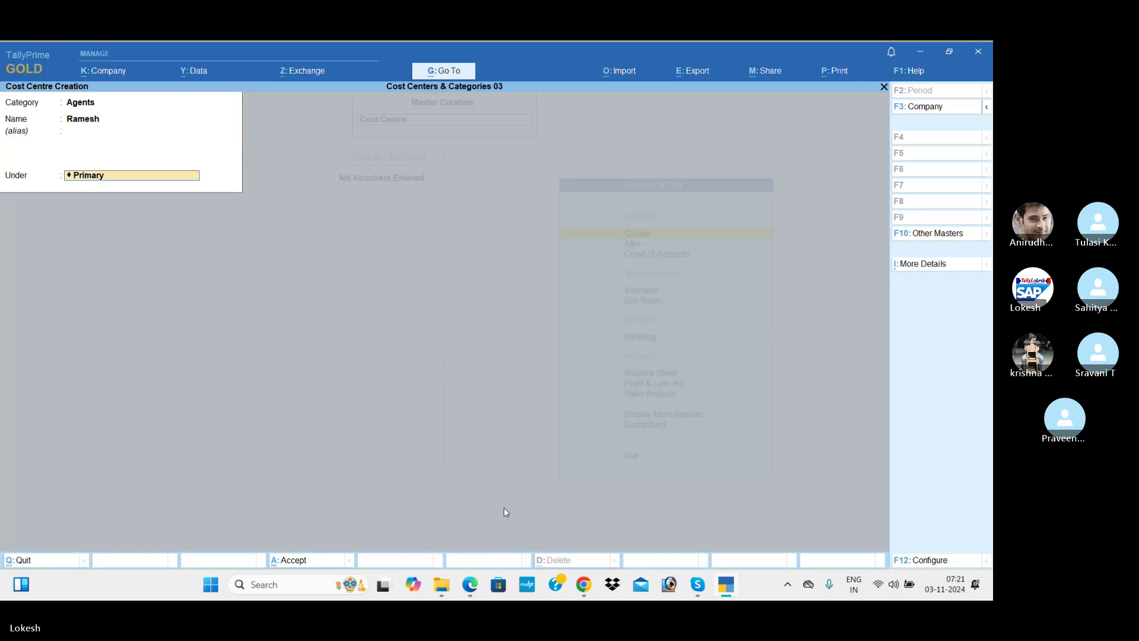
pyautogui.press('Return')
# - Create a Primary cost centre in the Agents category for the second agent listed in Problem 4
pyautogui.write('Naveen')
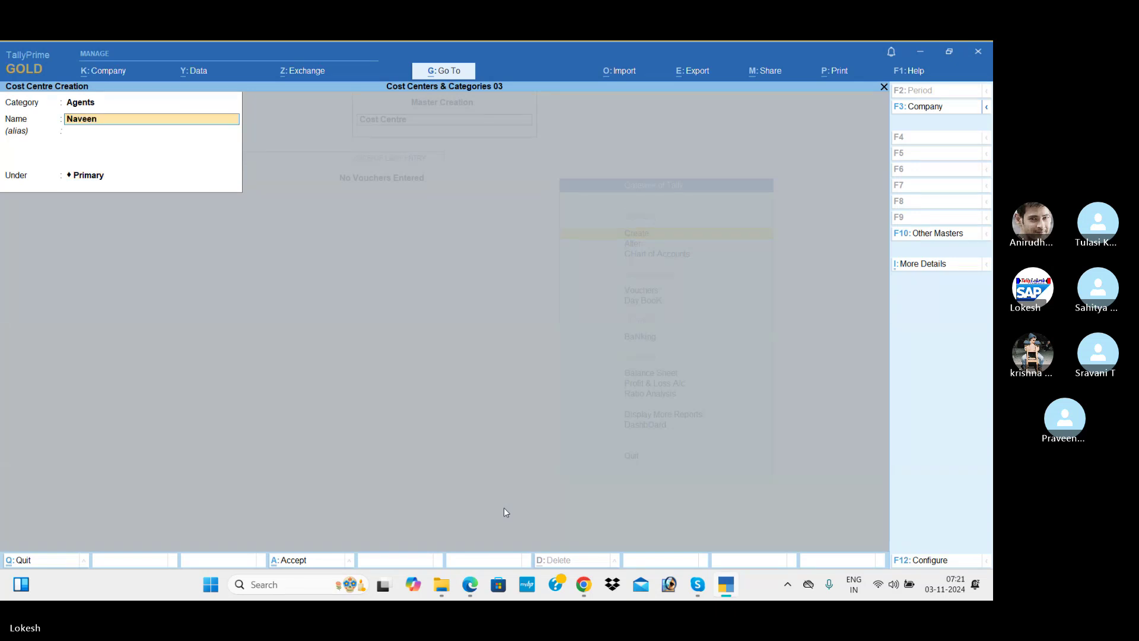
pyautogui.press('Return')
pyautogui.press('Return')
pyautogui.press('Return')
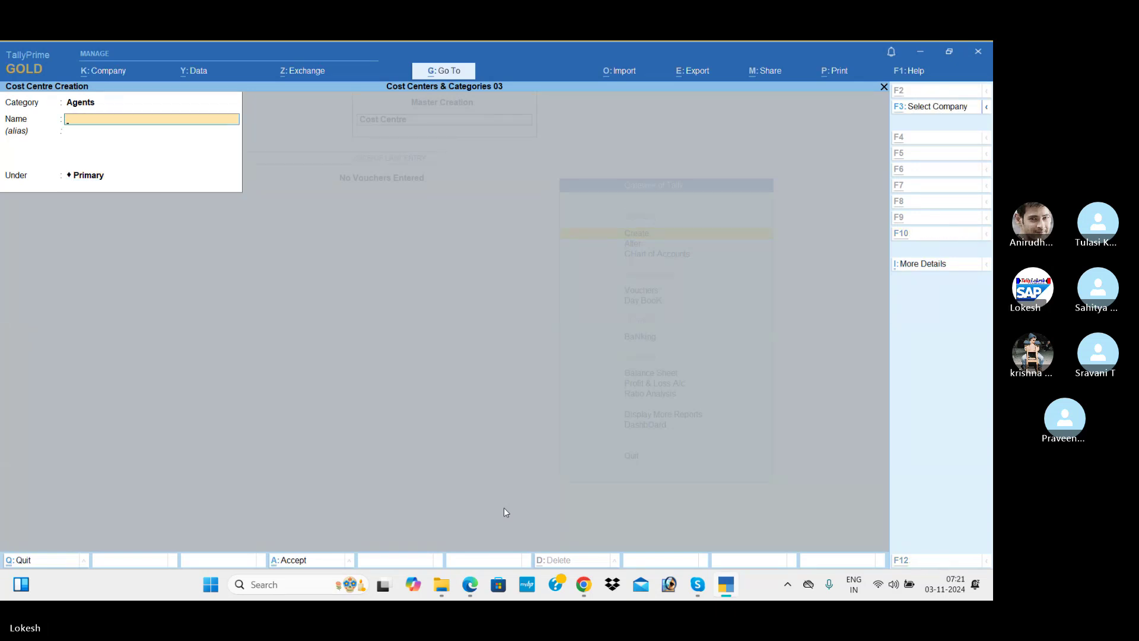
# - Look up the third agent in the PDF in Edge and create that agent's Primary cost centre in the Agents category in TallyPrime
pyautogui.hotkey('alt', 'Tab')
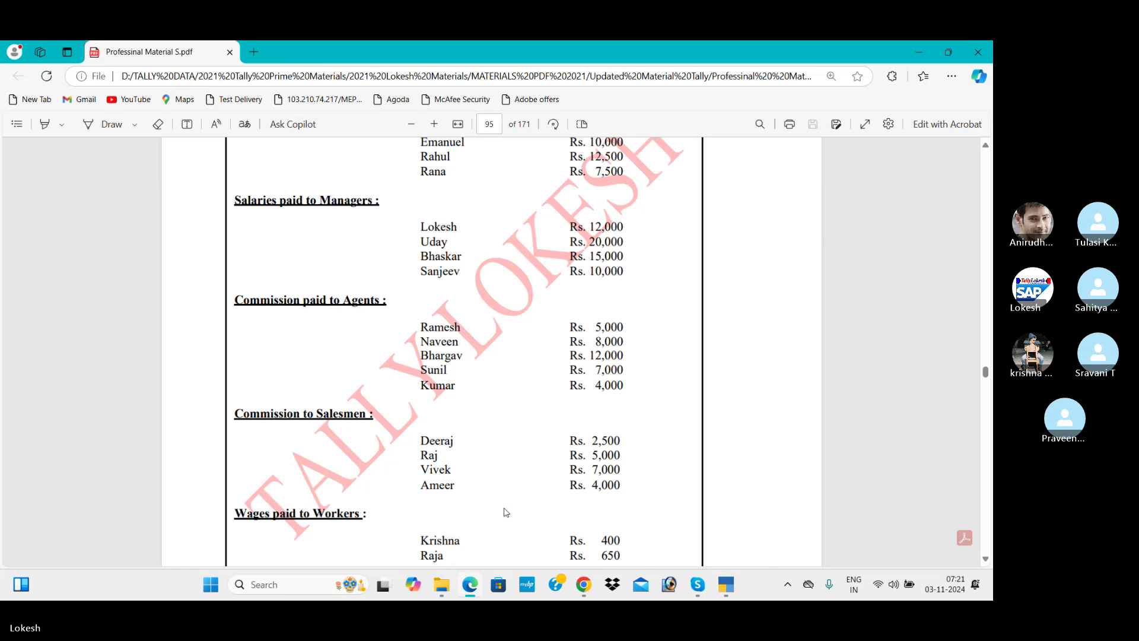
pyautogui.hotkey('alt', 'Tab')
pyautogui.write('Bh')
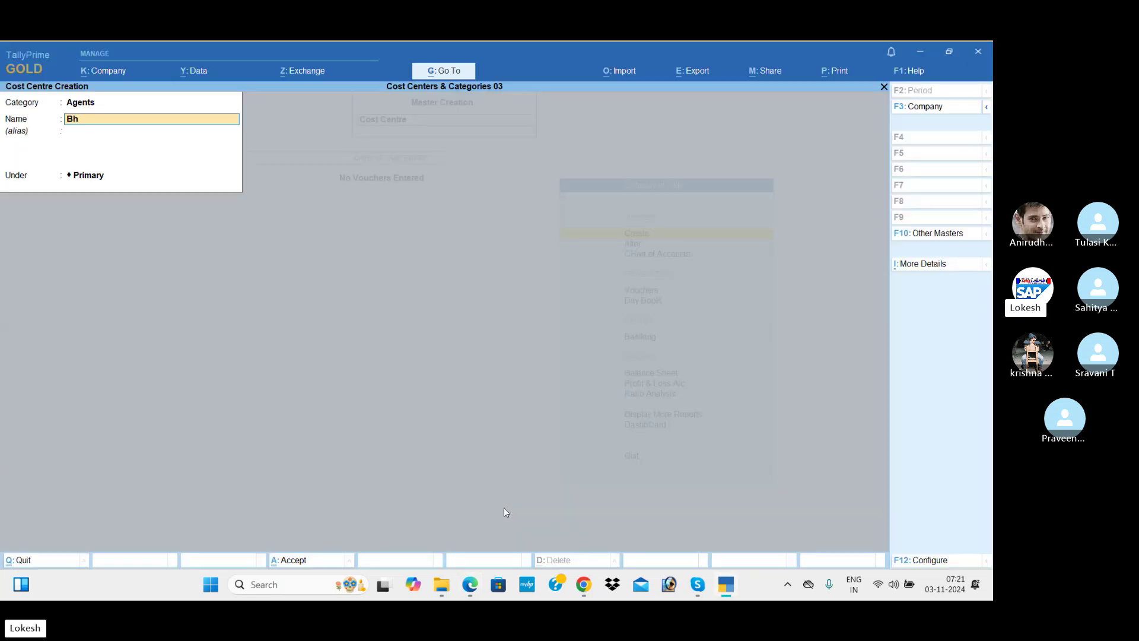
pyautogui.write('argav')
pyautogui.press('Return')
pyautogui.press('Return')
pyautogui.press('Return')
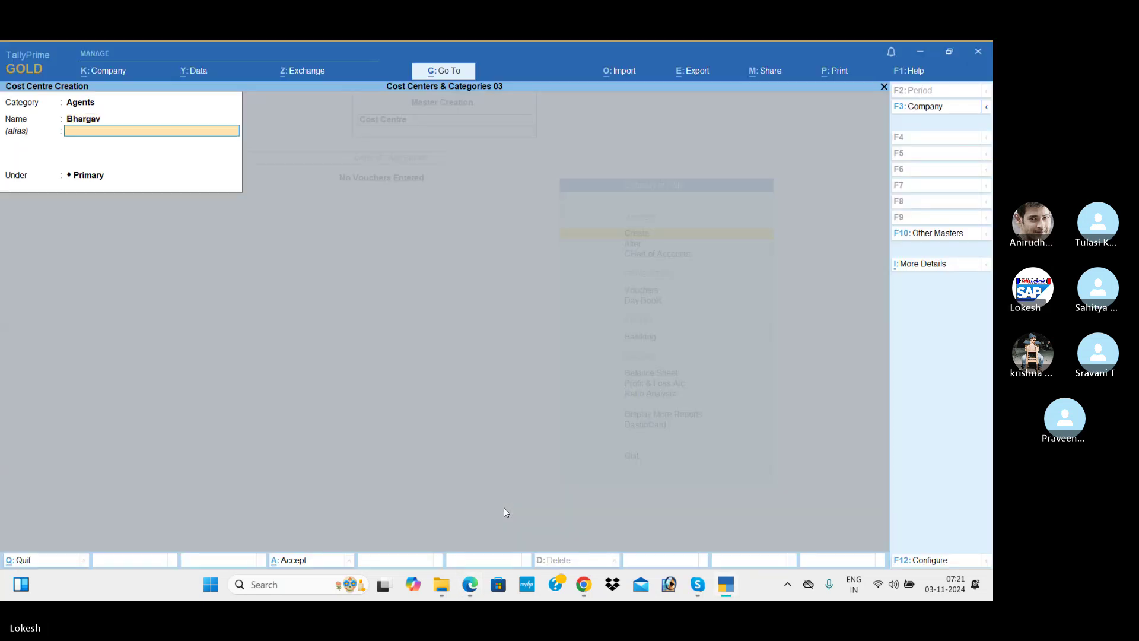
# - Look up the fourth agent in the PDF in Edge and create that agent's Primary cost centre in the Agents category in TallyPrime
pyautogui.hotkey('alt', 'Tab')
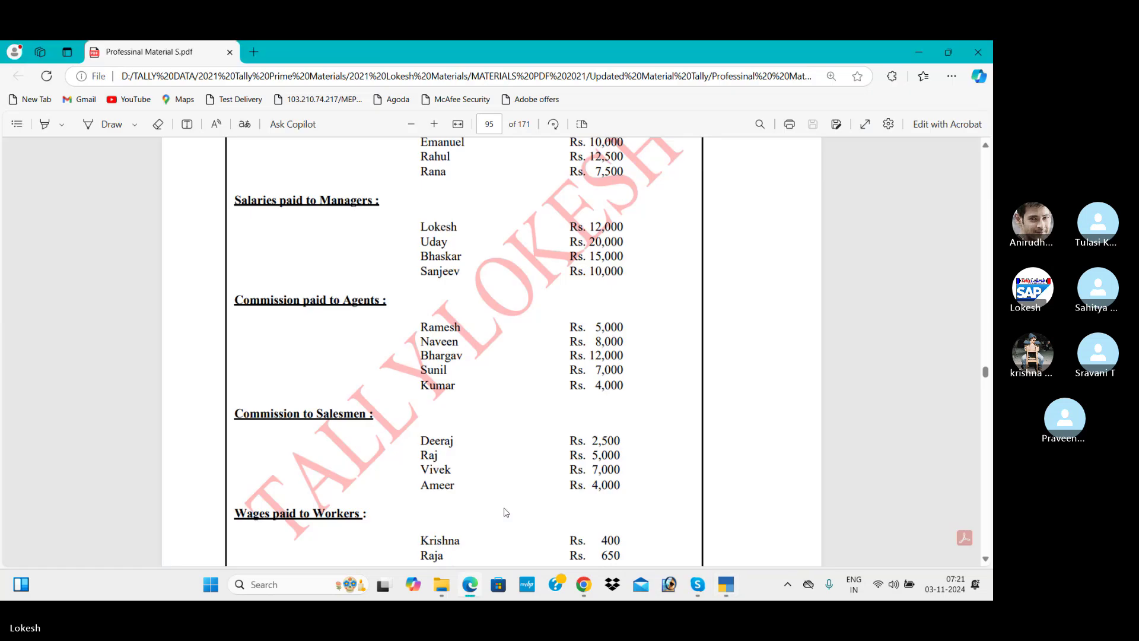
pyautogui.hotkey('alt', 'Tab')
pyautogui.write('Suni')
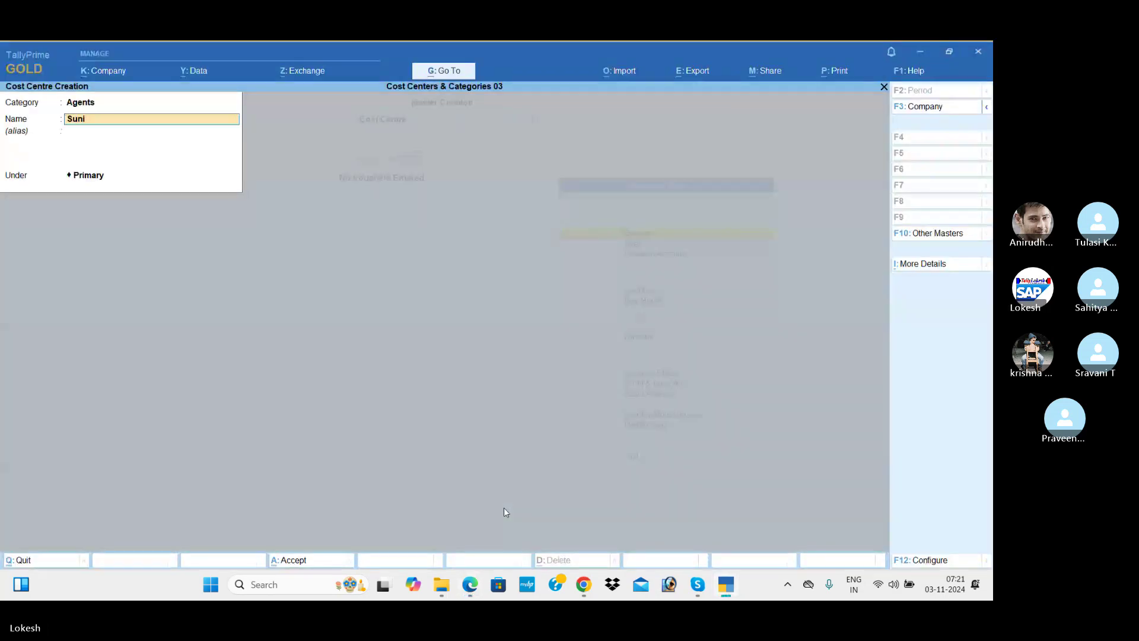
pyautogui.write('l')
pyautogui.press('Return')
pyautogui.press('Return')
pyautogui.press('Return')
# - Look up the last agent in the PDF in Edge and create that agent's Primary cost centre in the Agents category in TallyPrime
pyautogui.hotkey('alt', 'Tab')
pyautogui.hotkey('alt', 'Tab')
pyautogui.write('Kumar')
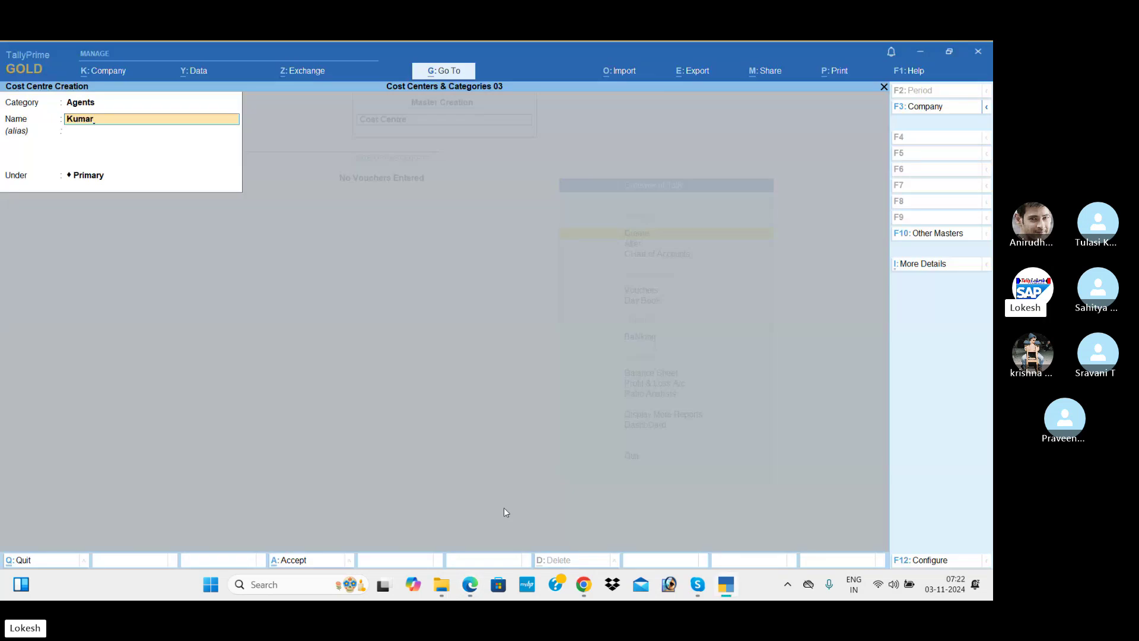
pyautogui.press('Return')
pyautogui.press('Return')
pyautogui.press('Return')
pyautogui.press('Return')
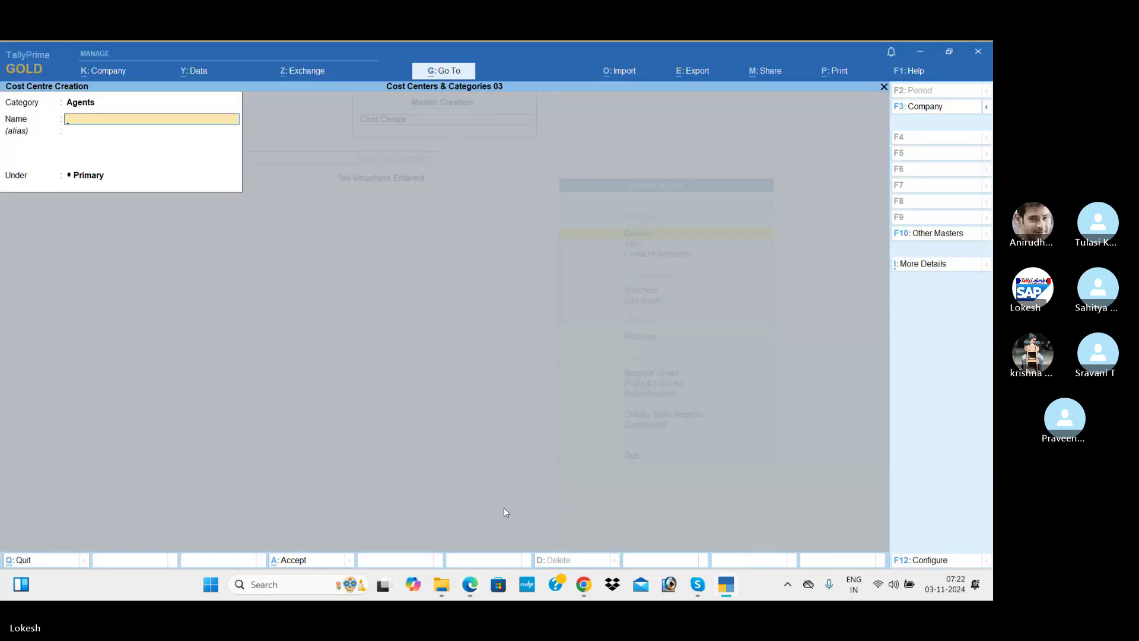
# - Switch the category to Salesmen, check the salesmen in the PDF in Edge and create the first salesman's Primary cost centre in TallyPrime
pyautogui.press('BackSpace')
pyautogui.hotkey('alt', 'Tab')
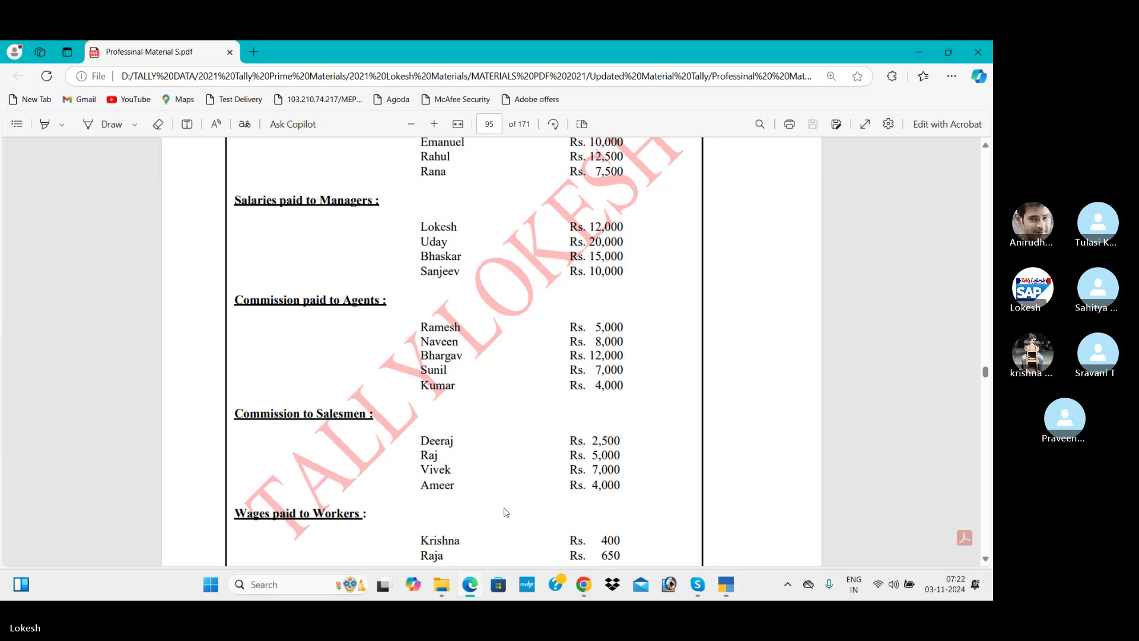
pyautogui.hotkey('alt', 'Tab')
pyautogui.write('Sa')
pyautogui.press('Return')
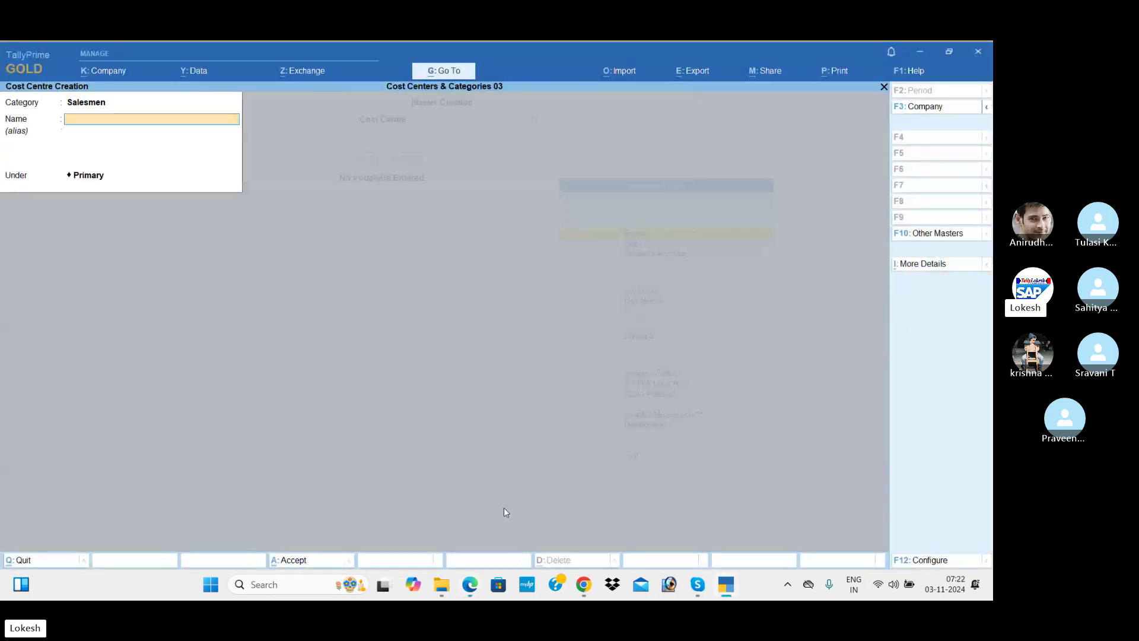
pyautogui.hotkey('alt', 'Tab')
pyautogui.hotkey('alt', 'Tab')
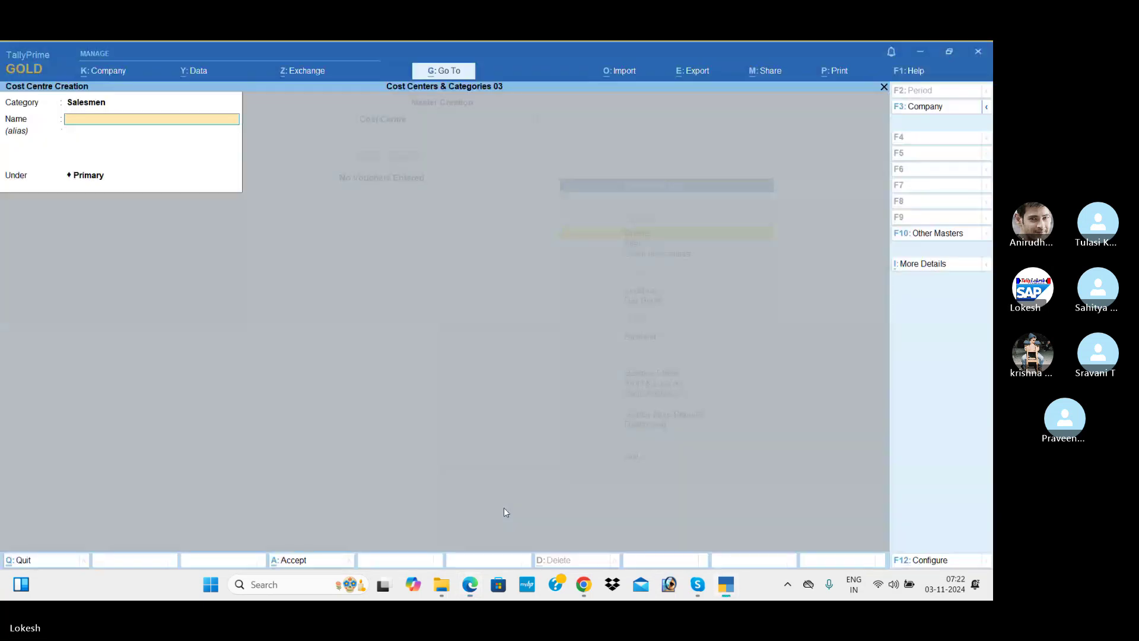
pyautogui.write('Derraj')
pyautogui.press('Return')
pyautogui.press('Return')
pyautogui.press('Return')
# - Create a Primary cost centre in the Salesmen category for the second salesman listed in Problem 4
pyautogui.write('Raj')
pyautogui.press('Return')
pyautogui.press('Return')
pyautogui.press('Return')
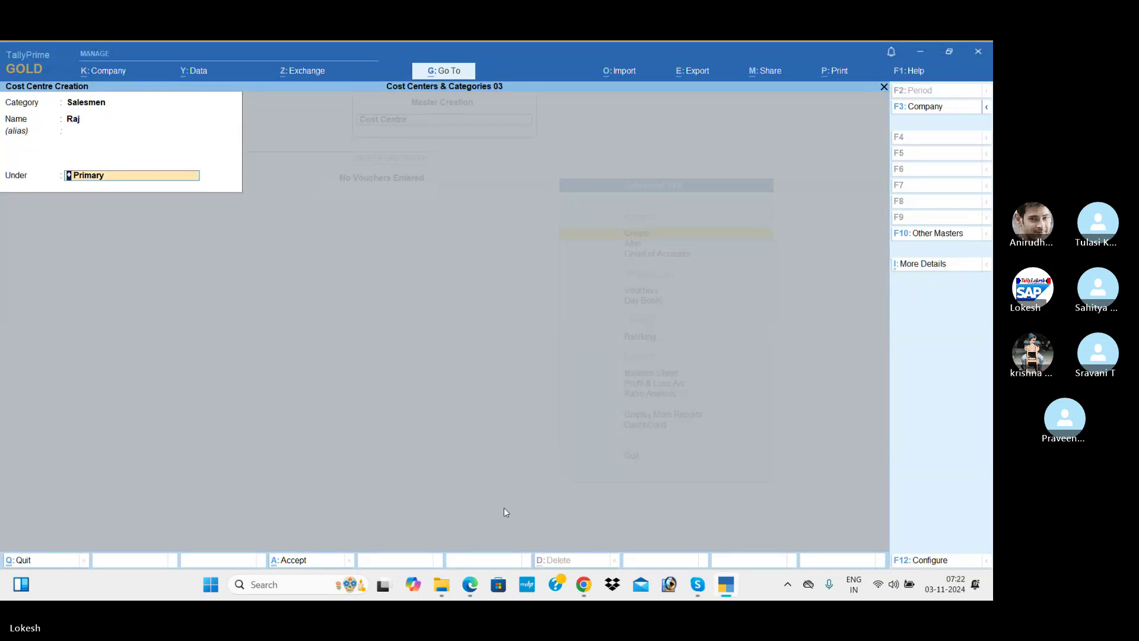
# - Look up the third salesman in the PDF in Edge and create that salesman's Primary cost centre in the Salesmen category in TallyPrime
pyautogui.hotkey('alt', 'Tab')
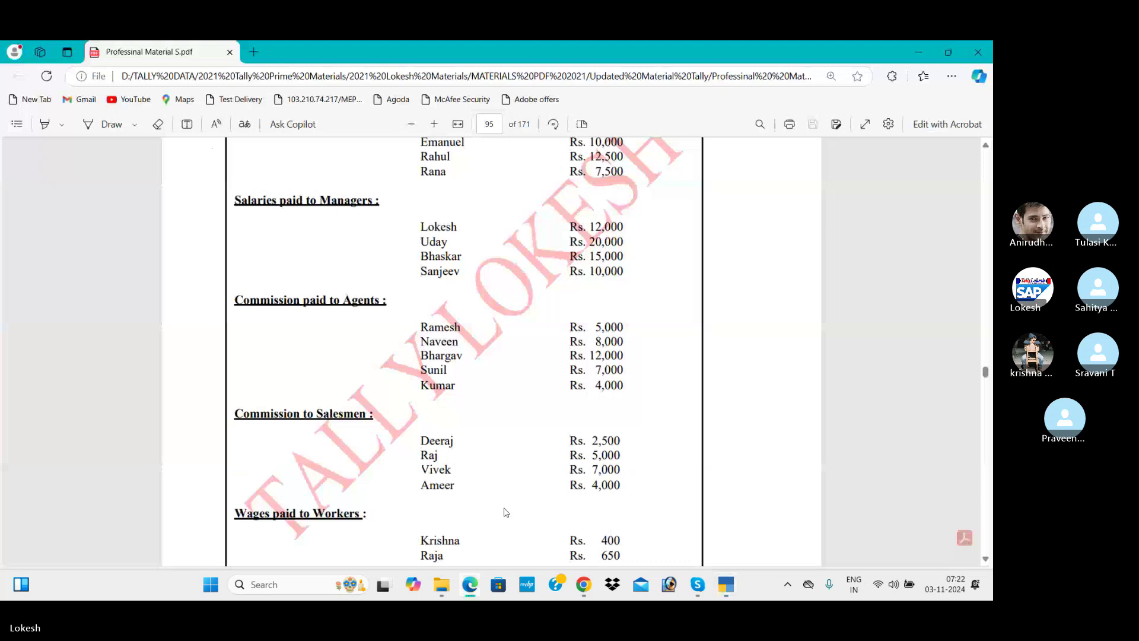
pyautogui.hotkey('alt', 'Tab')
pyautogui.write('Vivek')
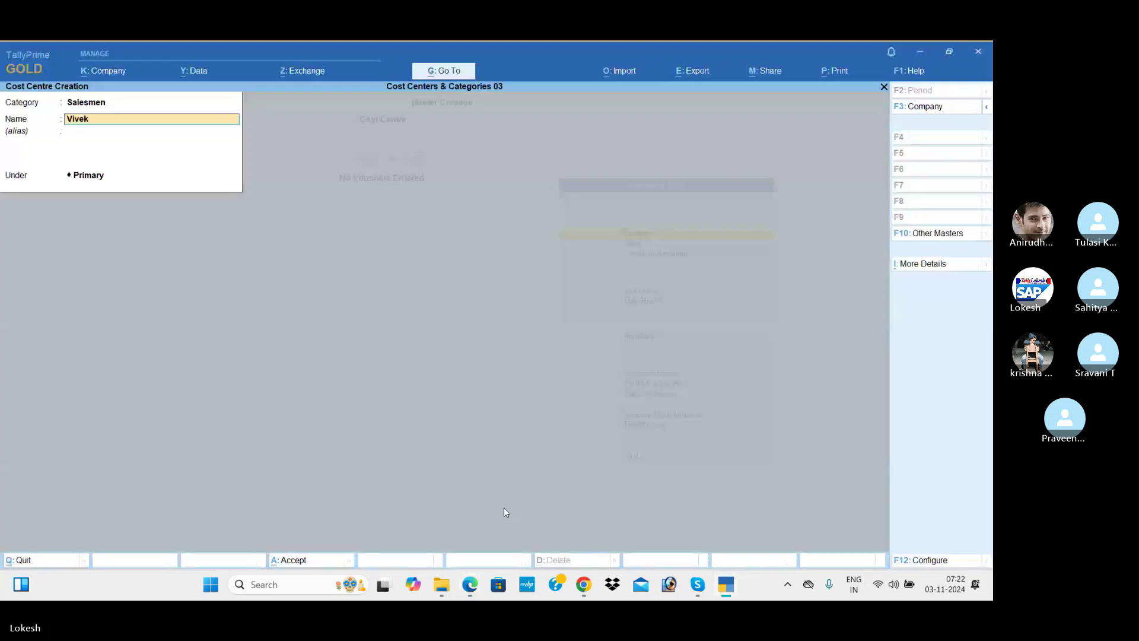
pyautogui.press('Return')
pyautogui.press('Return')
pyautogui.press('Return')
# - Create a Primary cost centre in the Salesmen category for the last salesman listed in Problem 4
pyautogui.write('Ameer')
pyautogui.press('Return')
pyautogui.press('Return')
pyautogui.press('Return')
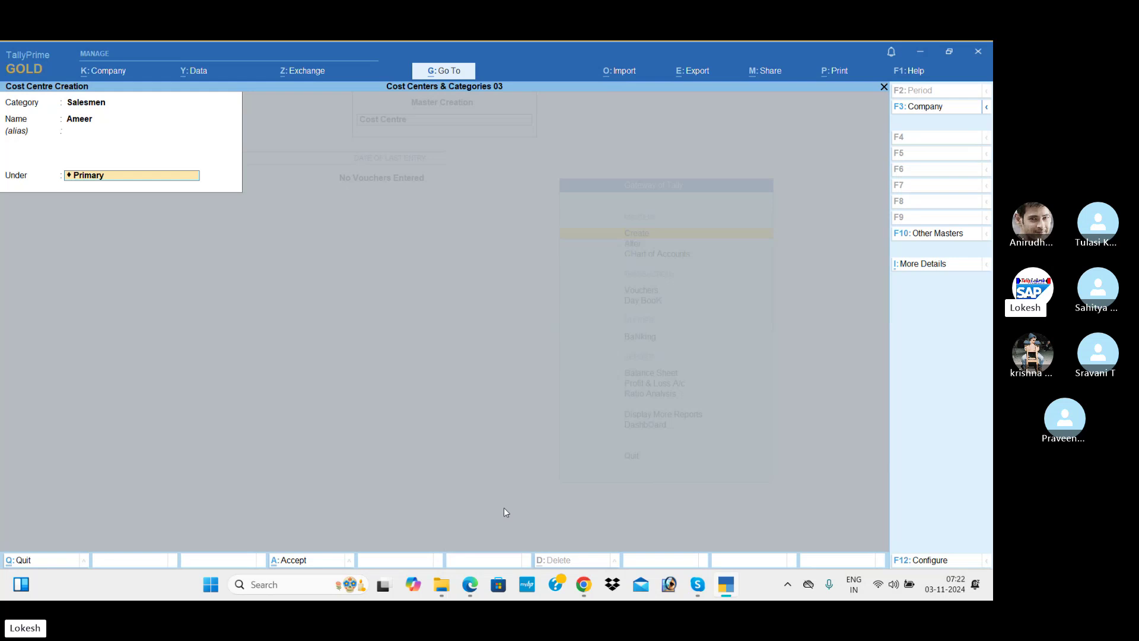
pyautogui.press('Return')
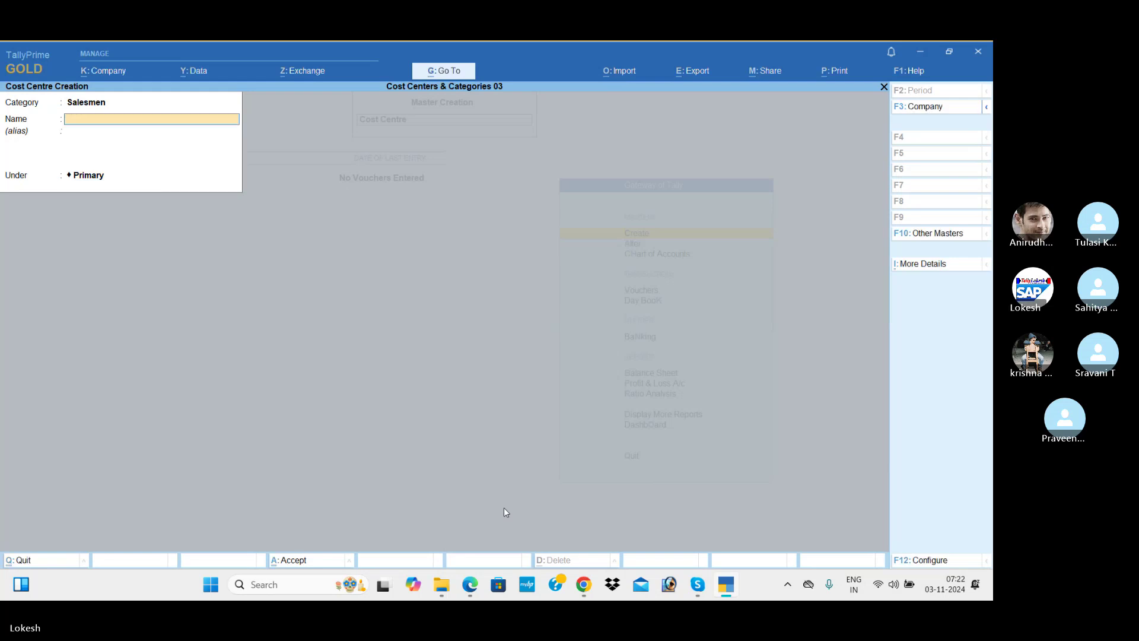
# - Check the wages paid to workers in the PDF in Edge and set the new cost centre's category to Workers in TallyPrime
pyautogui.hotkey('alt', 'Tab')
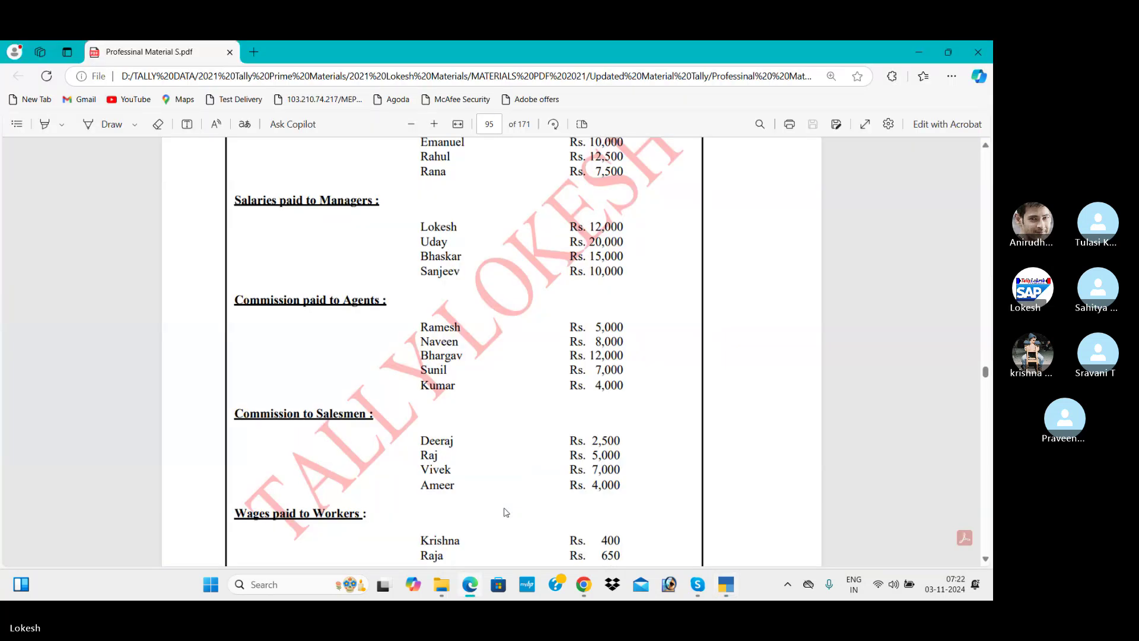
pyautogui.click(986, 560)
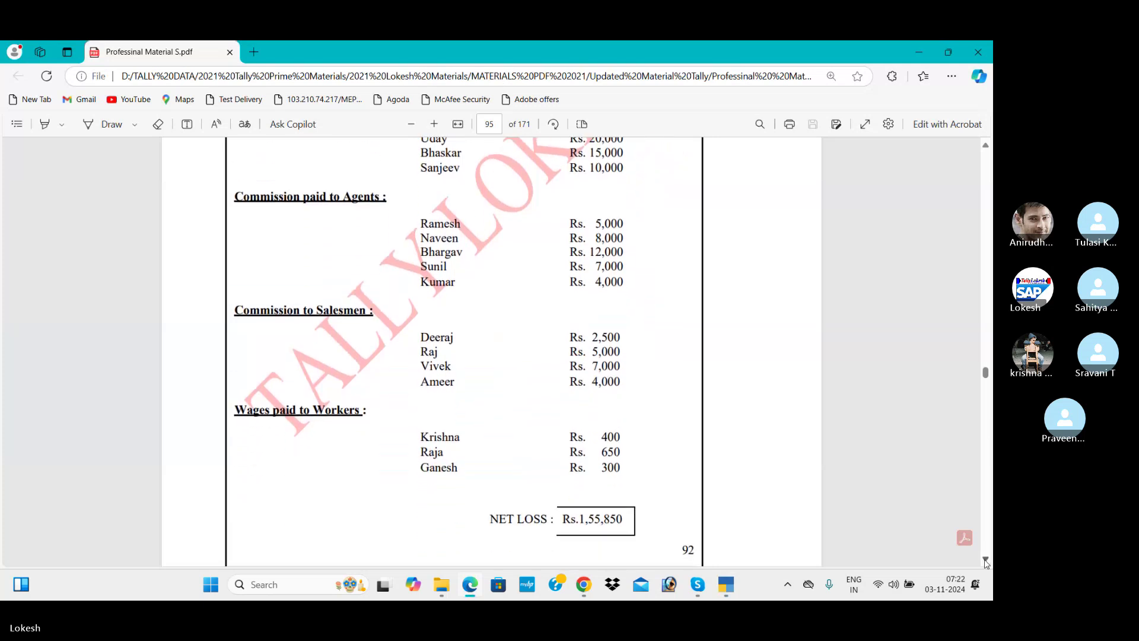
pyautogui.click(986, 560)
pyautogui.hotkey('alt', 'Tab')
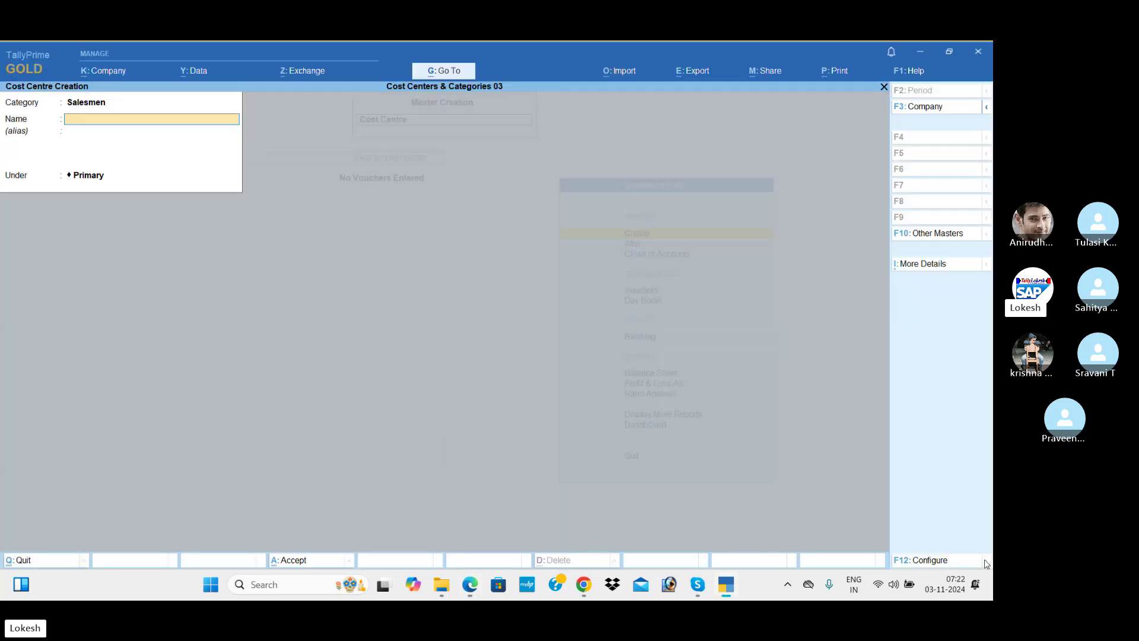
pyautogui.write('W')
pyautogui.press('BackSpace')
pyautogui.press('BackSpace')
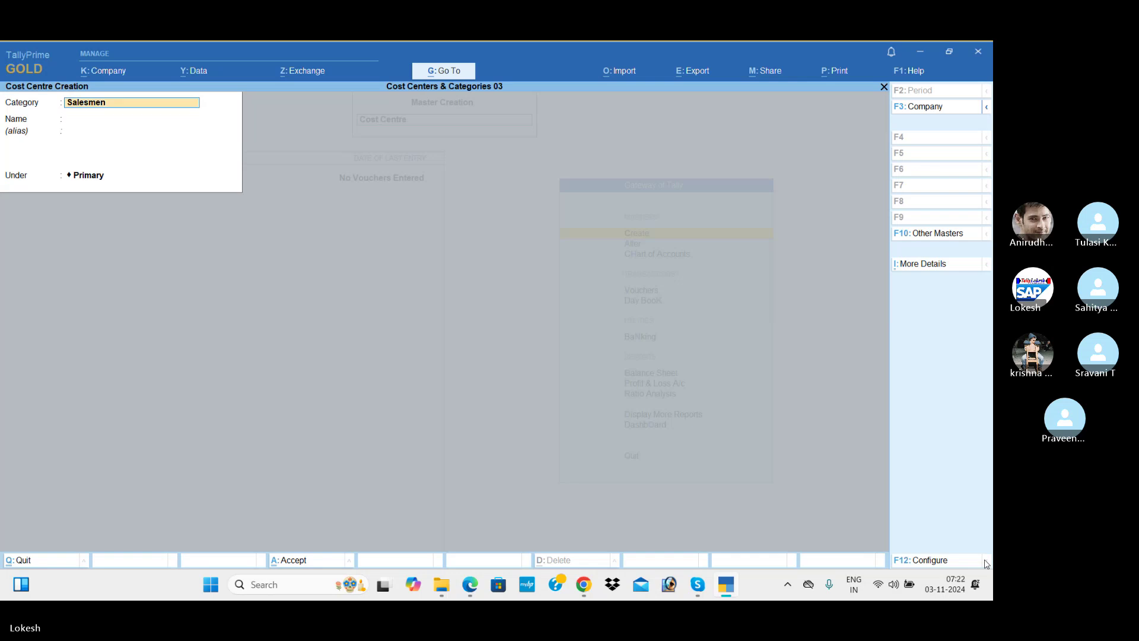
pyautogui.write('W')
pyautogui.press('Return')
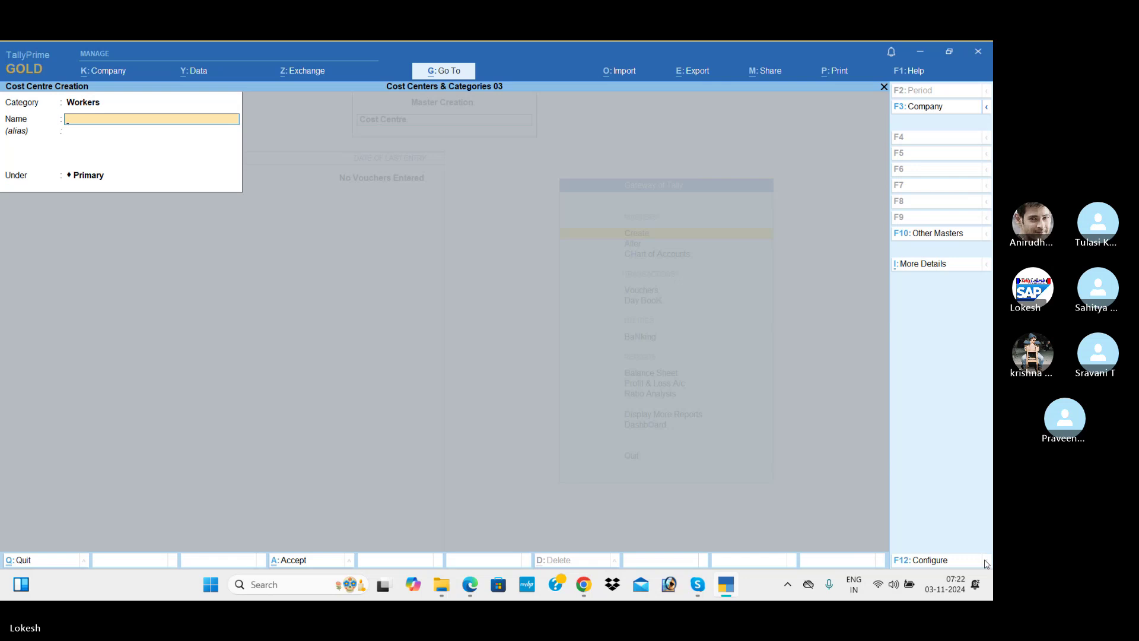
# - Look up the first worker in the PDF in Edge and create that worker's Primary cost centre in the Workers category in TallyPrime
pyautogui.hotkey('alt', 'Tab')
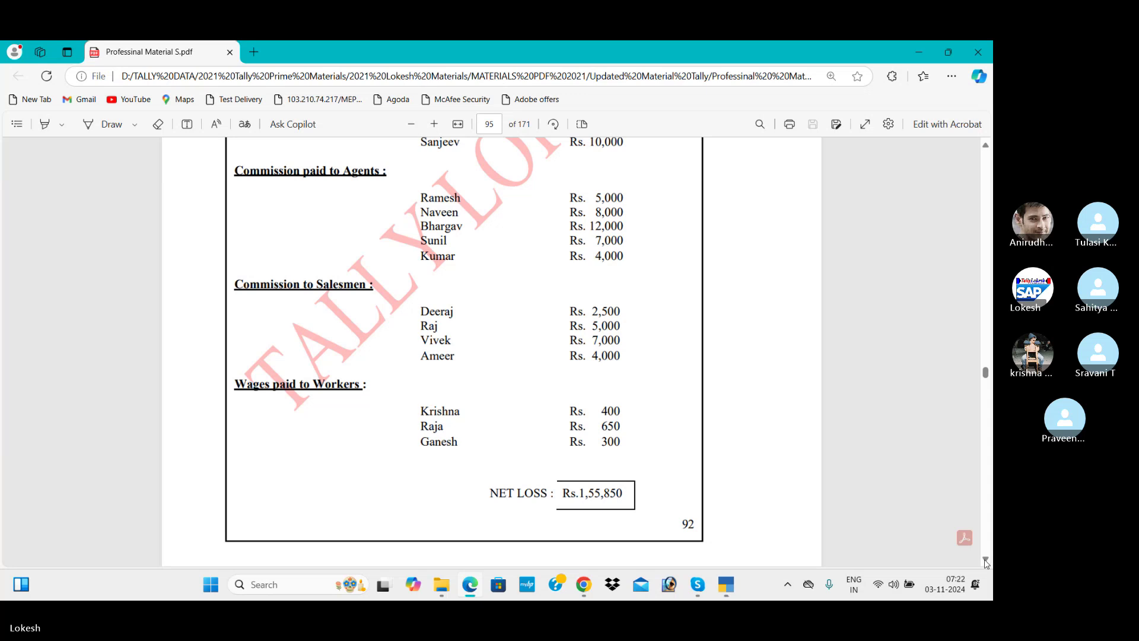
pyautogui.hotkey('alt', 'Tab')
pyautogui.write('Krishna')
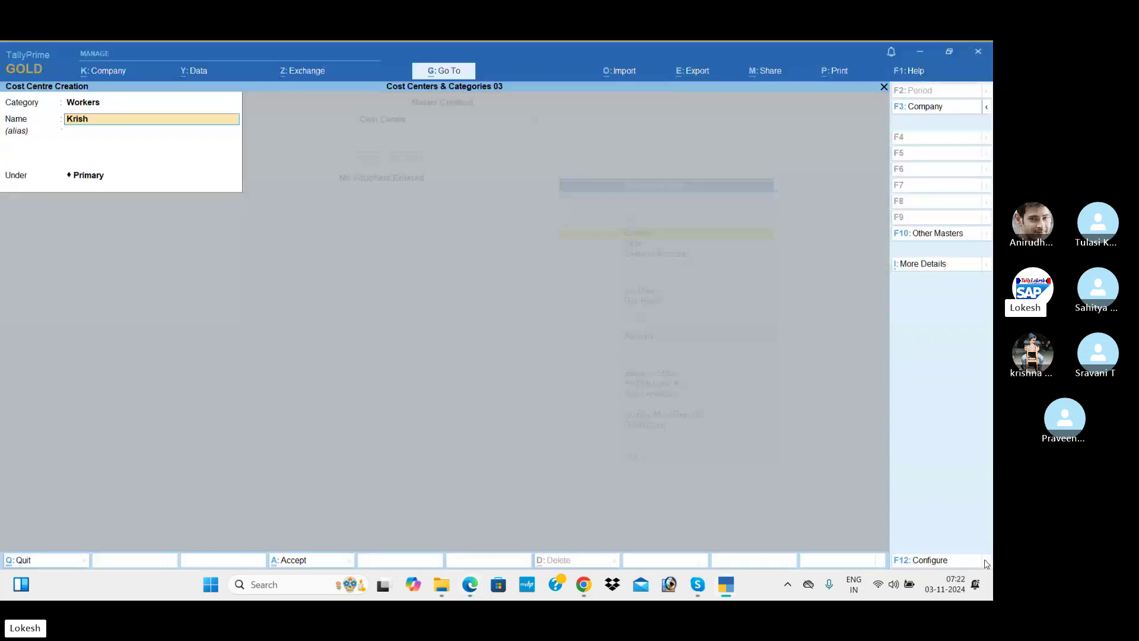
pyautogui.press('Return')
pyautogui.press('Return')
pyautogui.press('Return')
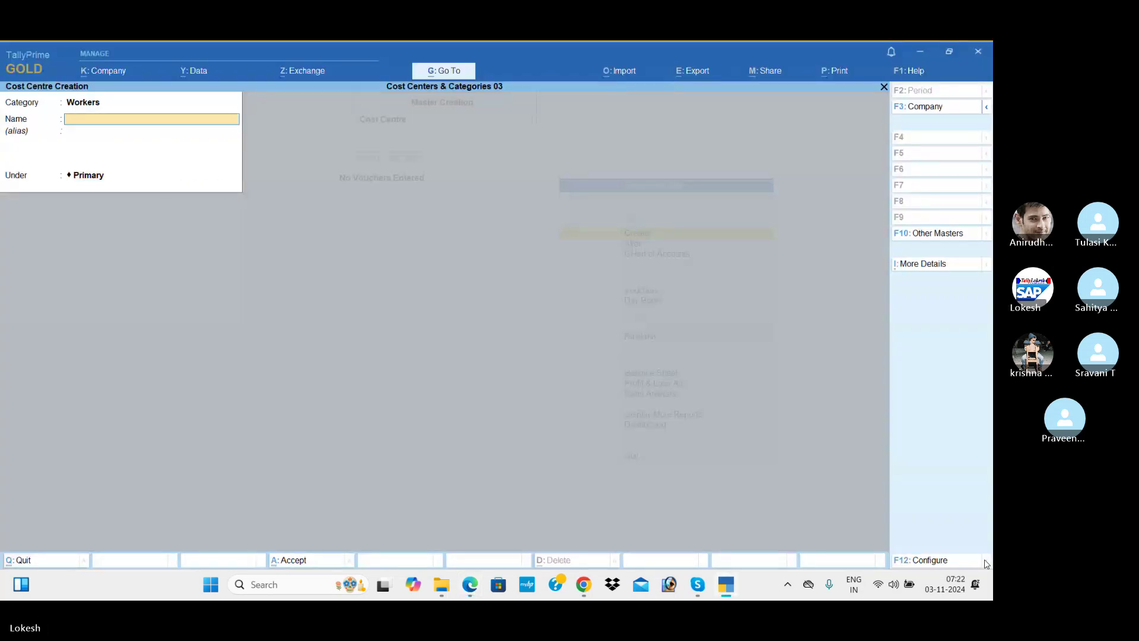
# - Look up the second worker in the PDF in Edge and create that worker's Primary cost centre in the Workers category in TallyPrime
pyautogui.hotkey('alt', 'Tab')
pyautogui.hotkey('alt', 'Tab')
pyautogui.write('Raja')
pyautogui.press('Return')
pyautogui.press('Return')
pyautogui.press('Return')
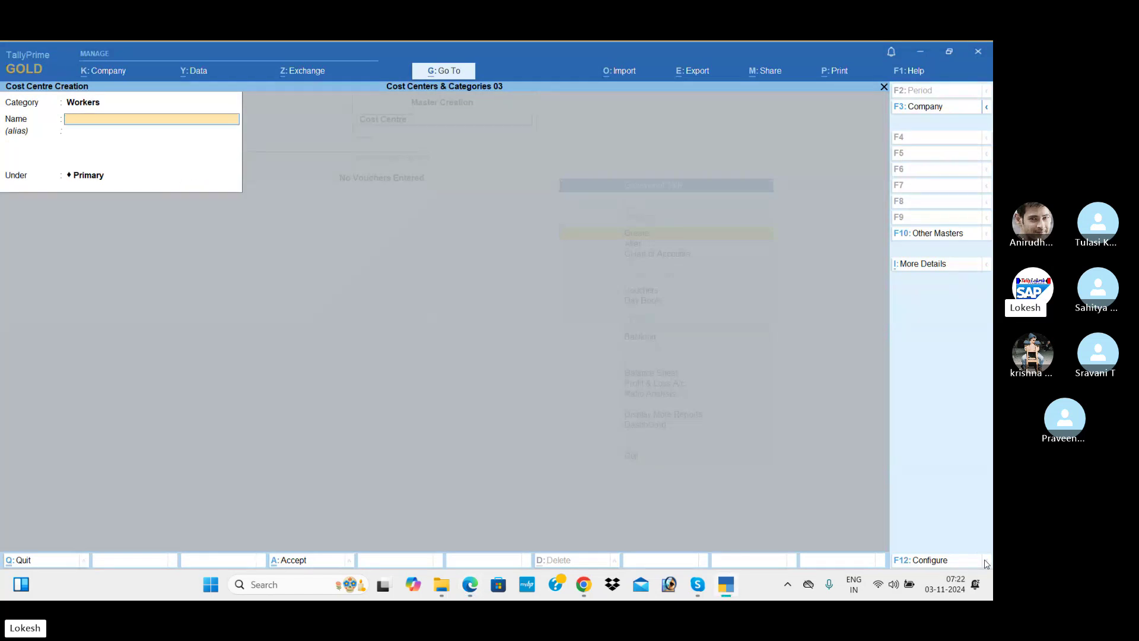
# - Look up the third worker in the PDF in Edge, create that worker's Primary cost centre under Workers in TallyPrime, and leave master creation
pyautogui.hotkey('alt', 'Tab')
pyautogui.hotkey('alt', 'Tab')
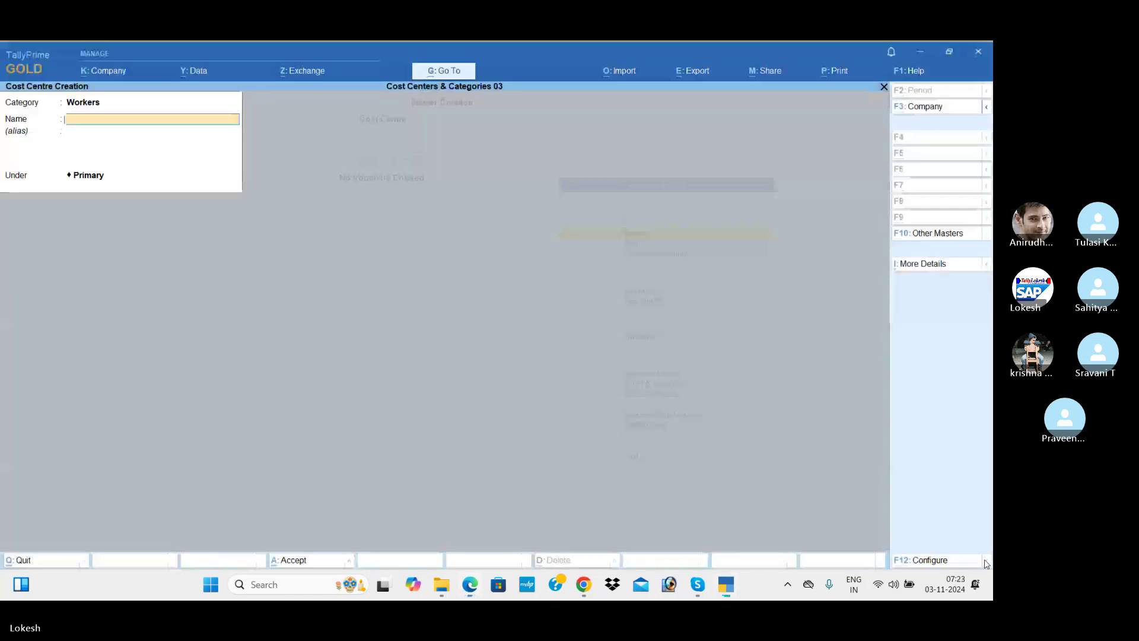
pyautogui.write('Ganesh')
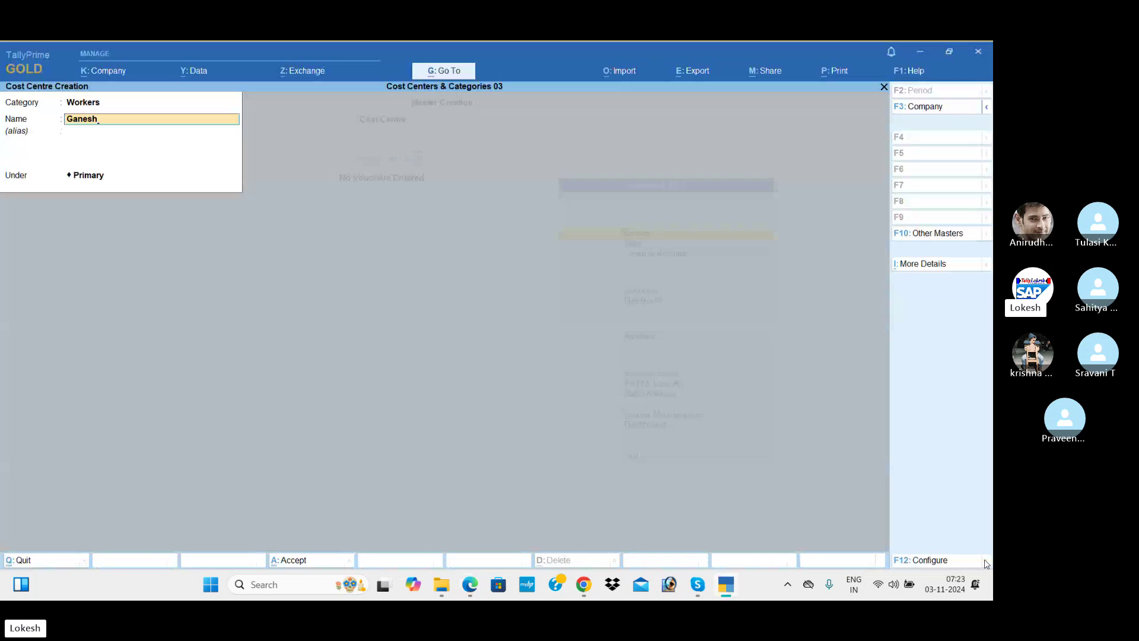
pyautogui.press('Return')
pyautogui.press('Return')
pyautogui.press('Return')
pyautogui.press('Return')
pyautogui.press('Escape')
pyautogui.press('y')
pyautogui.press('Escape')
# - Start a Receipt voucher and credit Capital with 10,00,000, checking the capital amount in the Problem 4 PDF in Edge
pyautogui.press('Down')
pyautogui.press('Down')
pyautogui.press('Down')
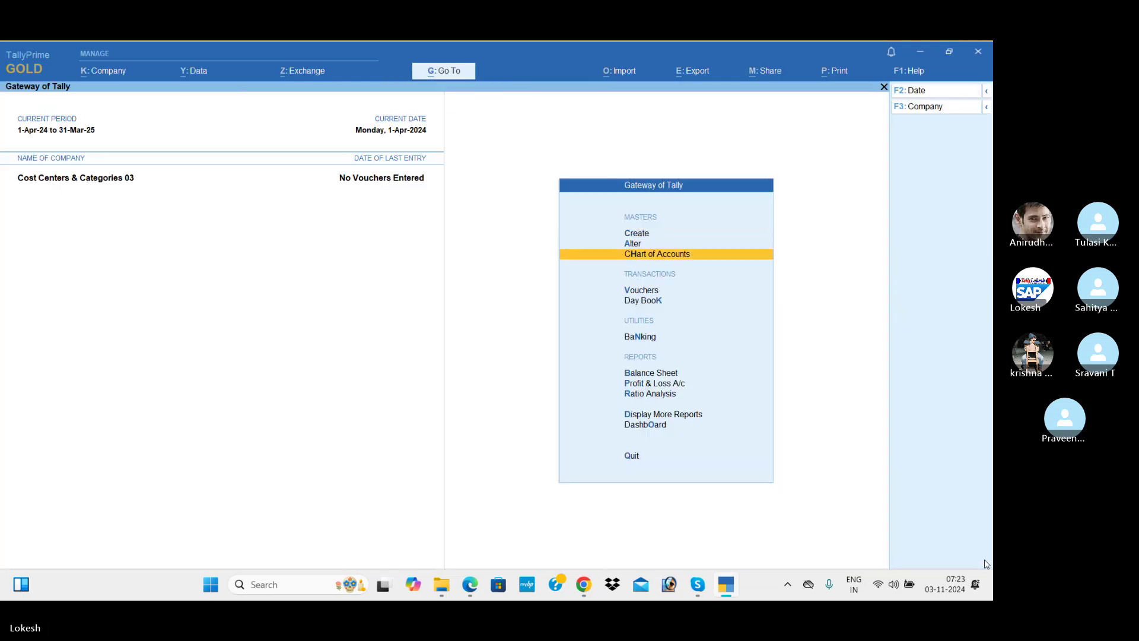
pyautogui.press('Return')
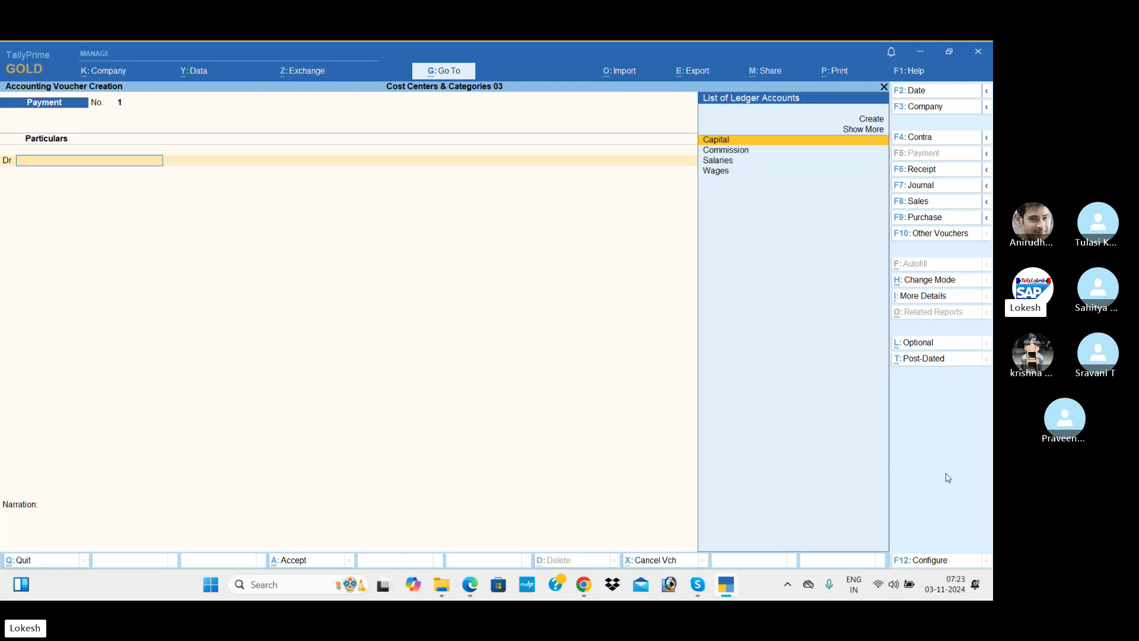
pyautogui.click(924, 169)
pyautogui.press('Return')
pyautogui.hotkey('alt', 'Tab')
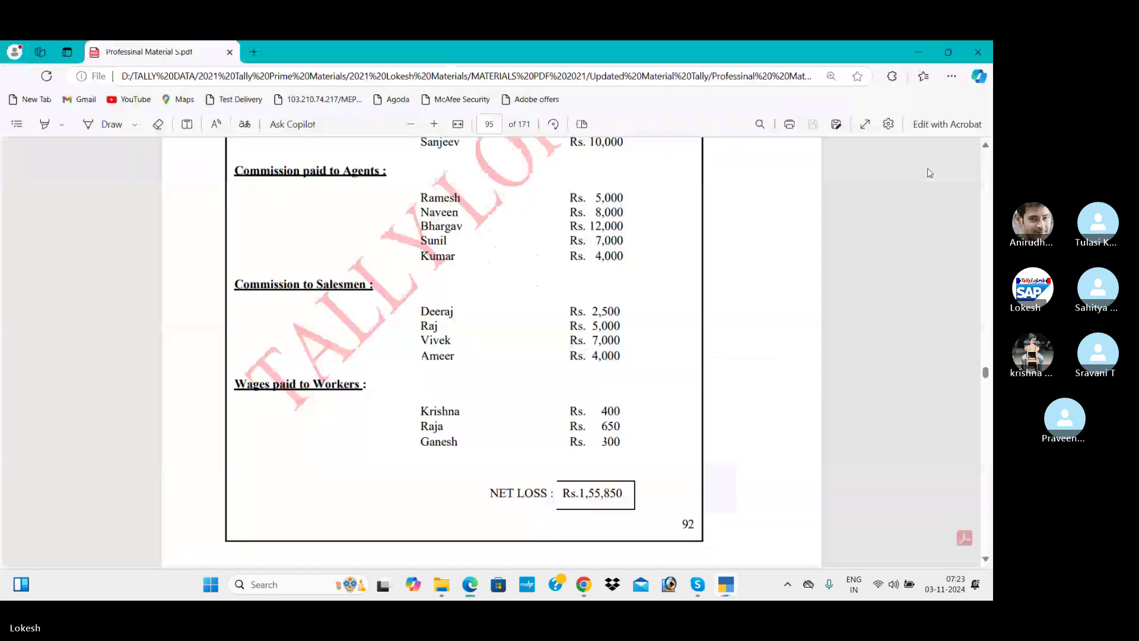
pyautogui.click(987, 222)
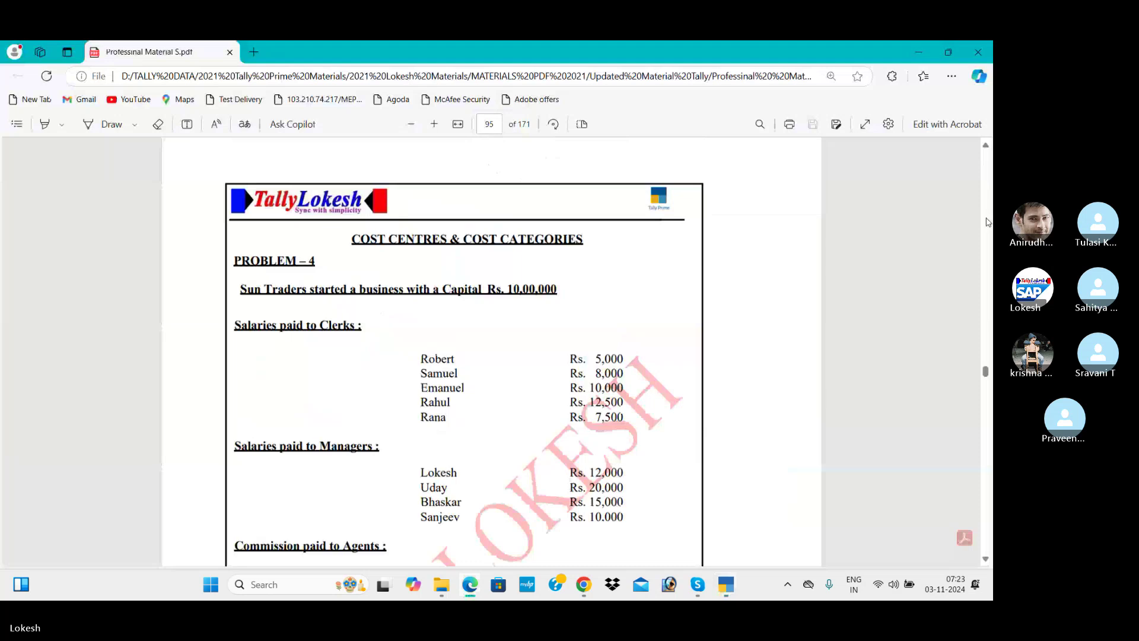
pyautogui.hotkey('alt', 'Tab')
pyautogui.write('1000')
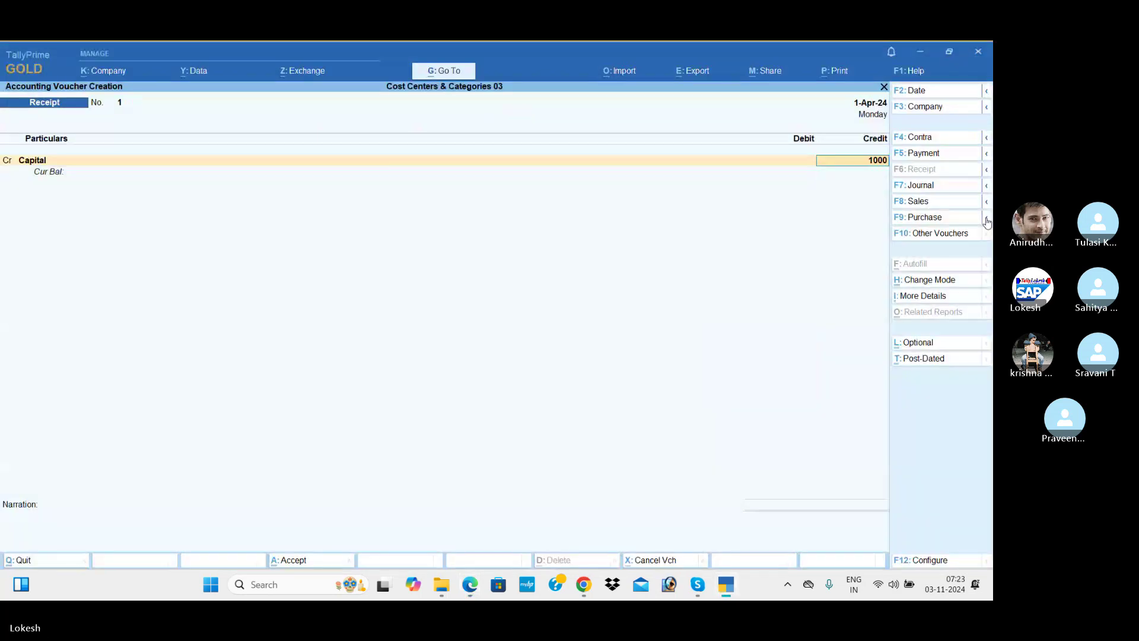
pyautogui.write('000')
pyautogui.press('Return')
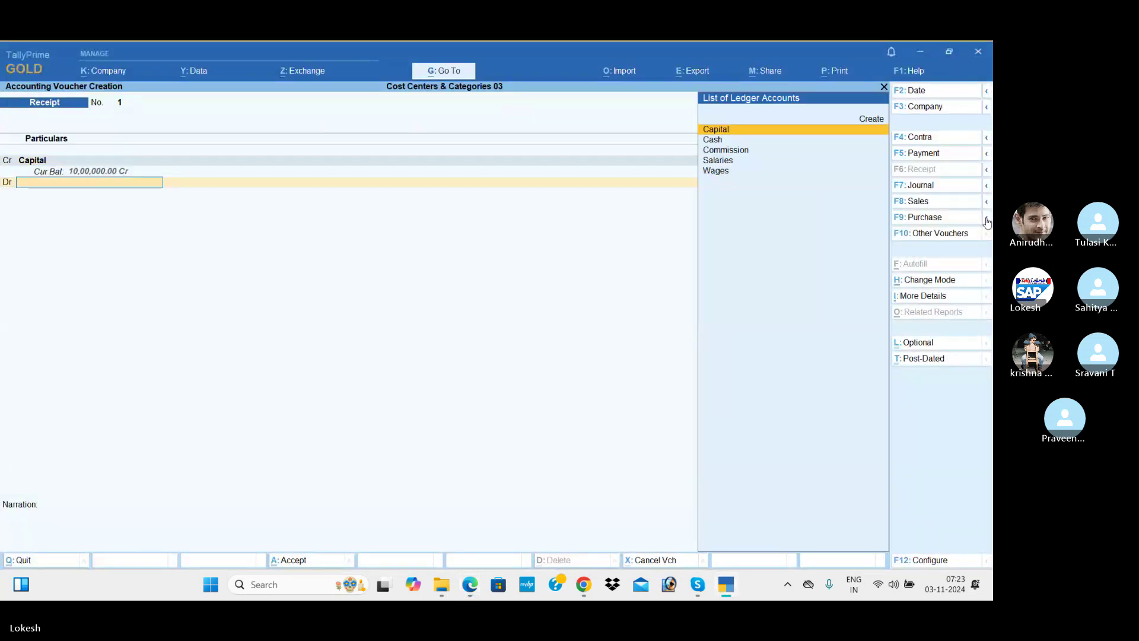
# - Debit Cash with 10,00,000 in the Receipt voucher and save it without a narration
pyautogui.press('Down')
pyautogui.press('Return')
pyautogui.press('Return')
pyautogui.press('Return')
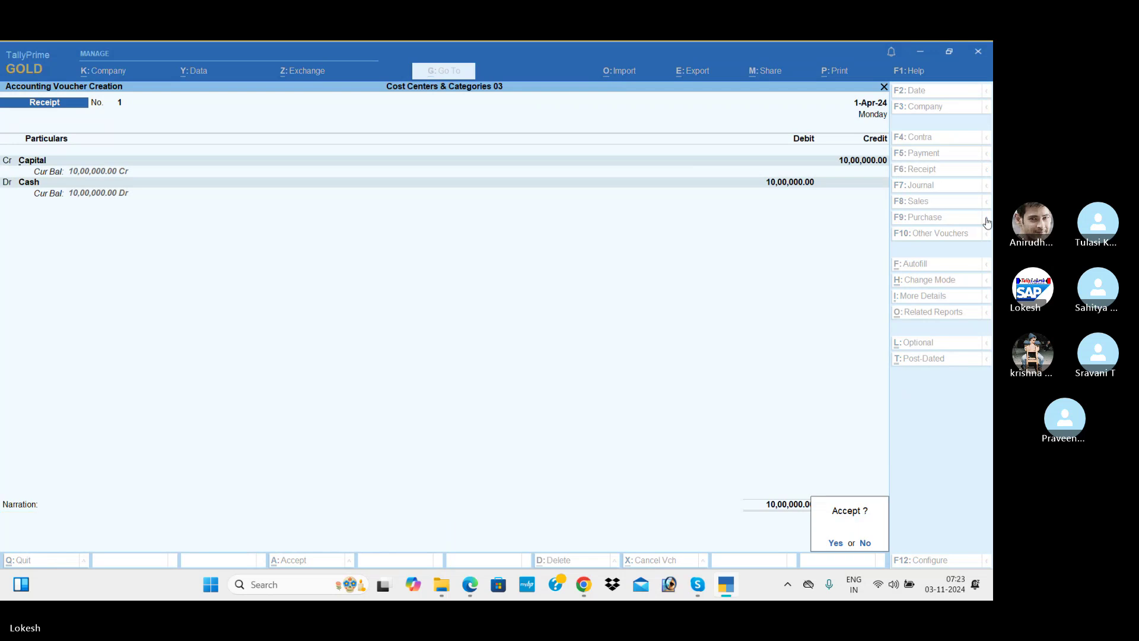
pyautogui.press('Return')
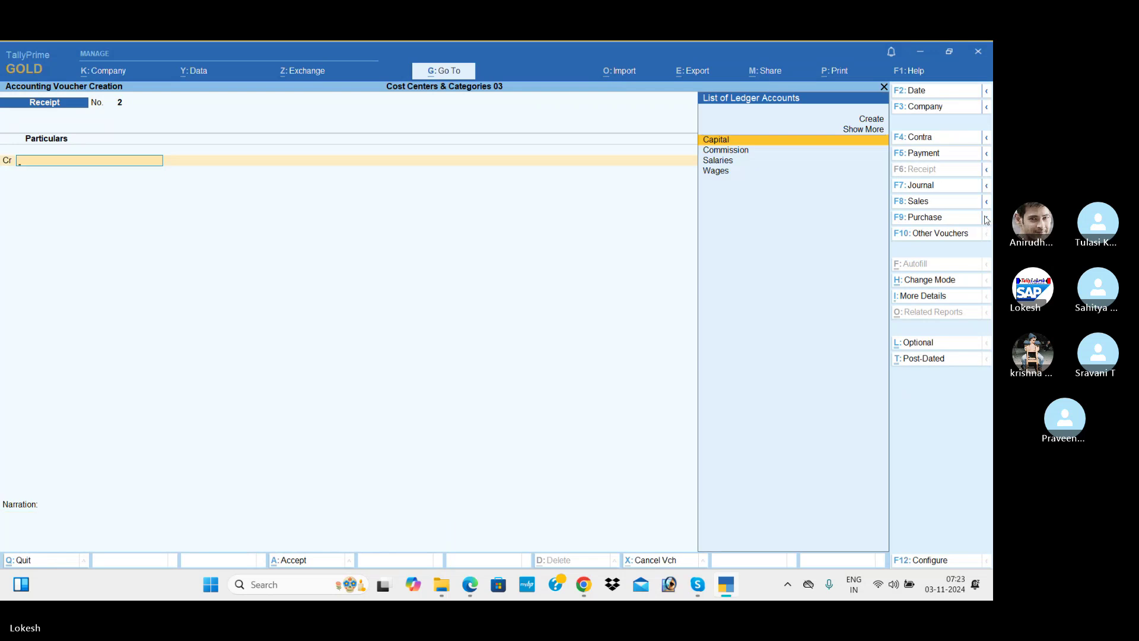
# - Start a Payment voucher and debit Salaries with 43,000, using the clerks' salaries listed in the PDF in Edge
pyautogui.click(940, 162)
pyautogui.write('sal')
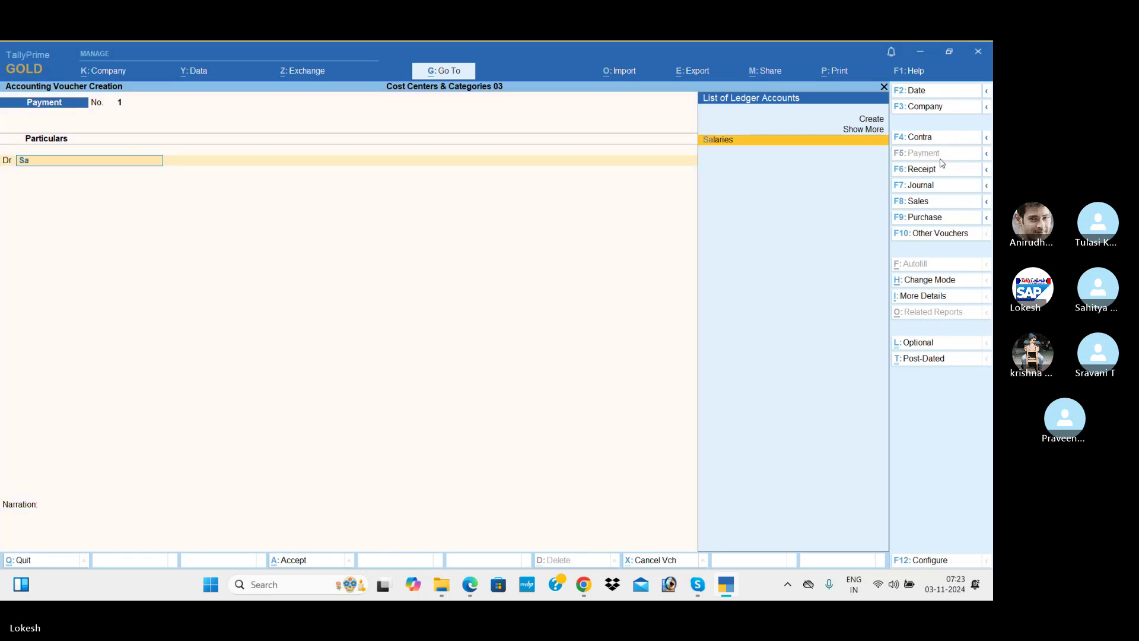
pyautogui.press('Return')
pyautogui.hotkey('alt', 'Tab')
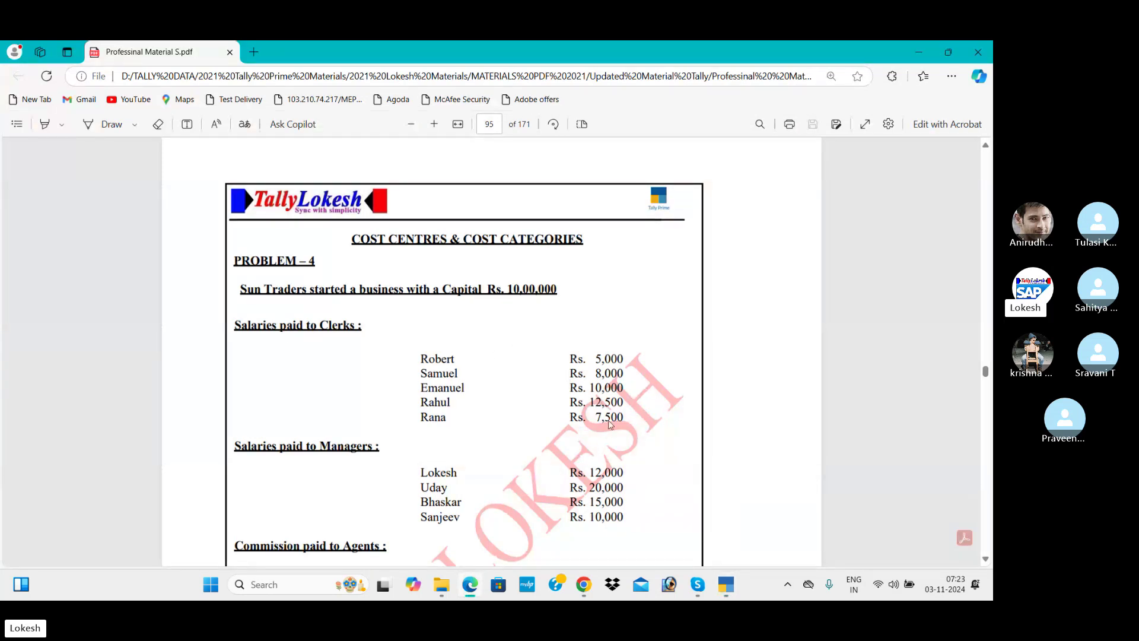
pyautogui.hotkey('alt', 'Tab')
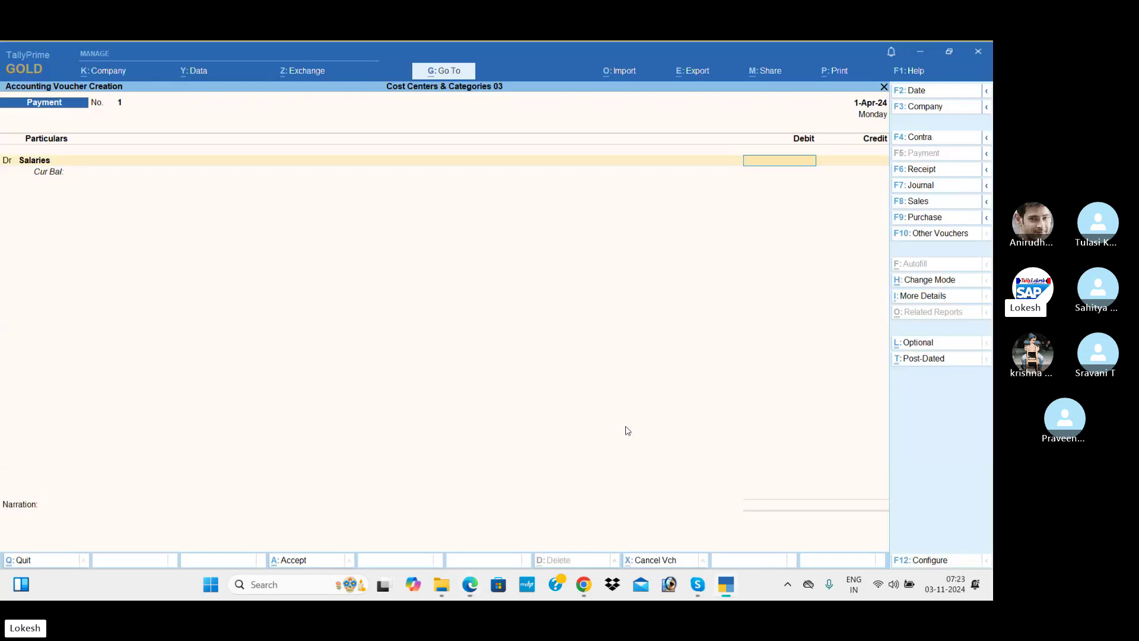
pyautogui.write('43,000')
pyautogui.press('Return')
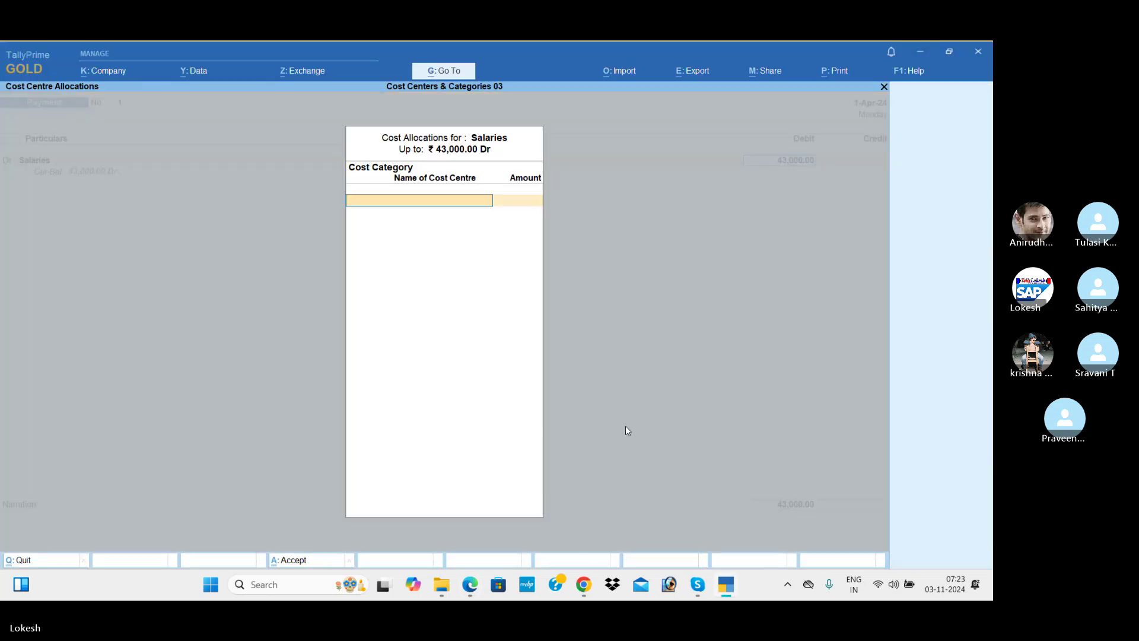
# - Choose the Clerks cost category and allocate 5,000 to the first clerk listed in the PDF in Edge
pyautogui.press('Return')
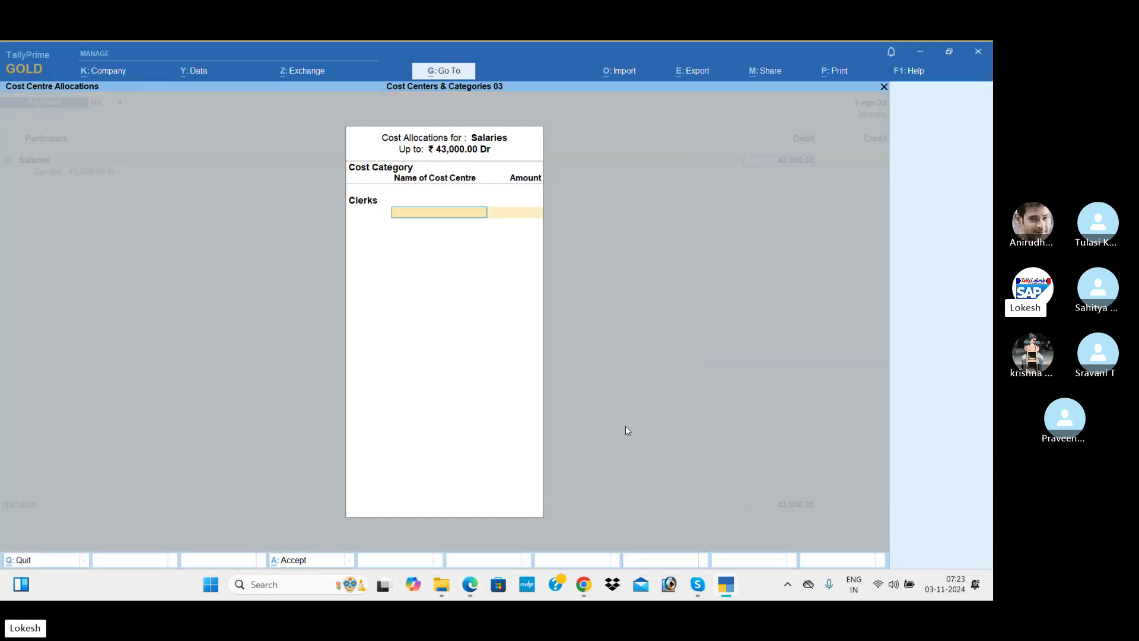
pyautogui.hotkey('alt', 'Tab')
pyautogui.hotkey('alt', 'Tab')
pyautogui.write('Ro')
pyautogui.press('Return')
pyautogui.hotkey('alt', 'Tab')
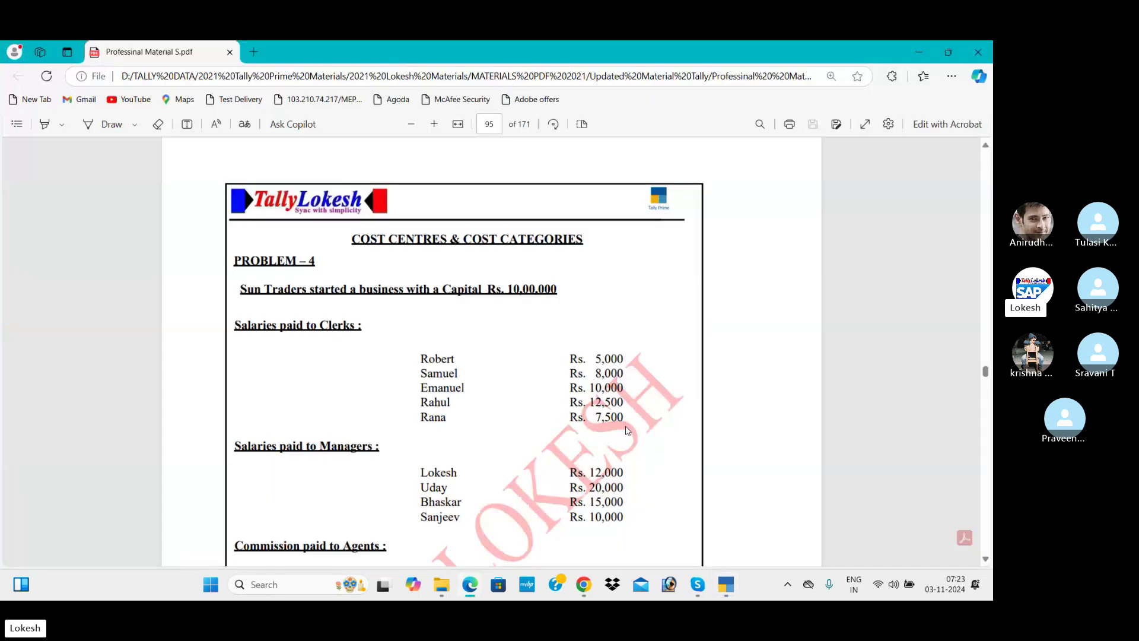
pyautogui.hotkey('alt', 'Tab')
pyautogui.write('5000')
pyautogui.press('Return')
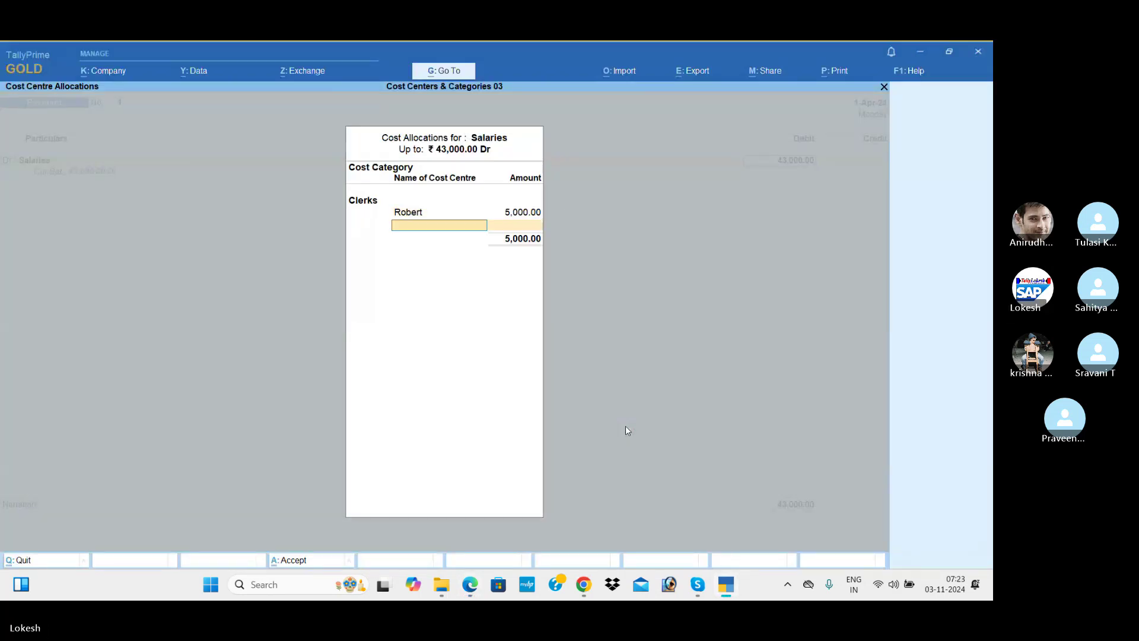
# - Look up the second clerk in the PDF in Edge and allocate 8,000 to that cost centre in TallyPrime
pyautogui.hotkey('alt', 'Tab')
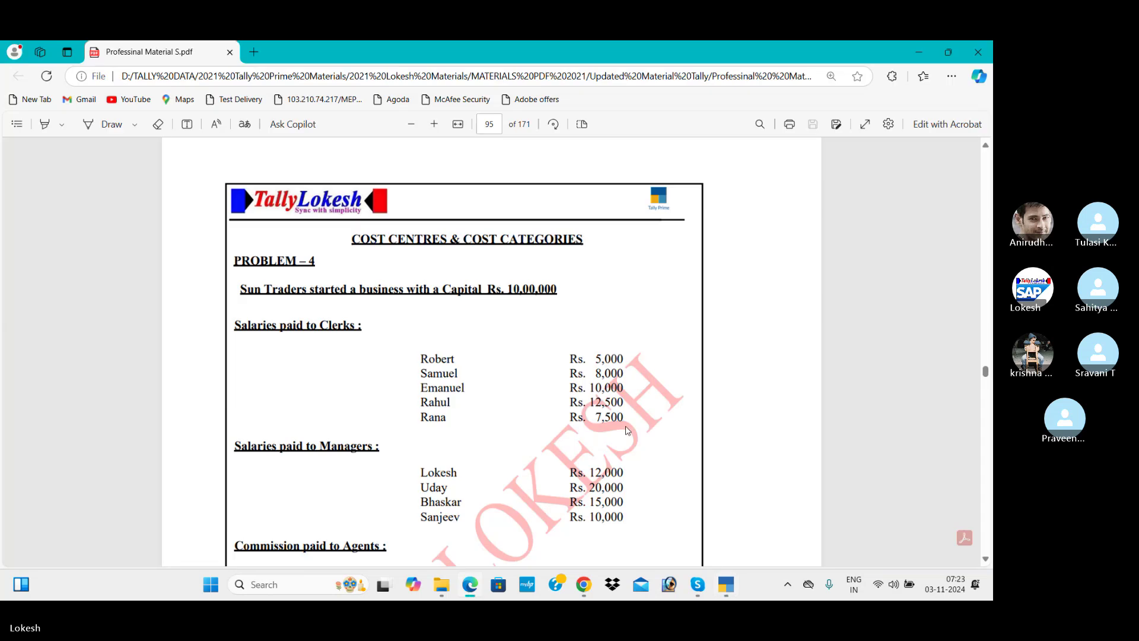
pyautogui.hotkey('alt', 'Tab')
pyautogui.write('Sa')
pyautogui.press('Return')
pyautogui.hotkey('alt', 'Tab')
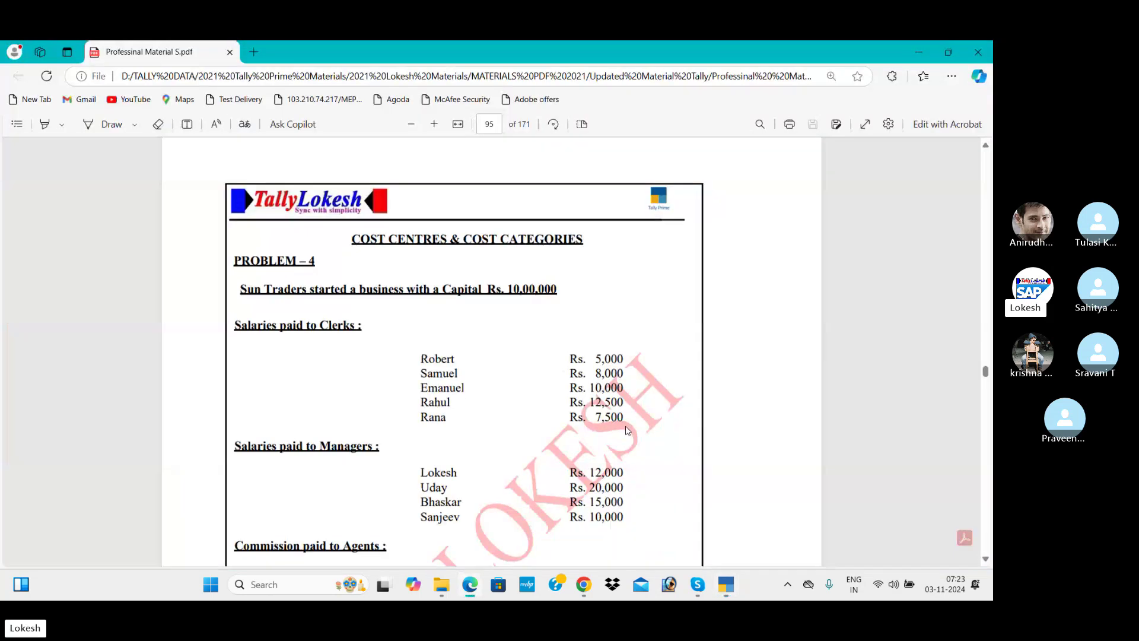
pyautogui.hotkey('alt', 'Tab')
pyautogui.write('8,000')
pyautogui.press('Return')
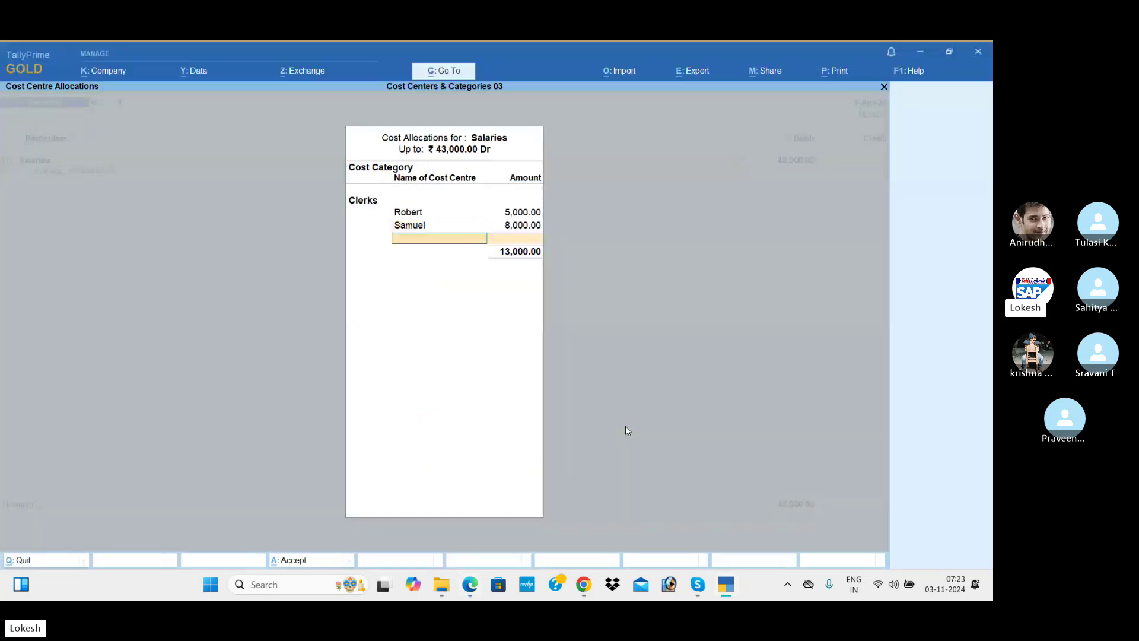
# - Allocate 10,000 of the salaries to the third clerk, checking the amount in the PDF in Edge
pyautogui.write('Em')
pyautogui.press('Return')
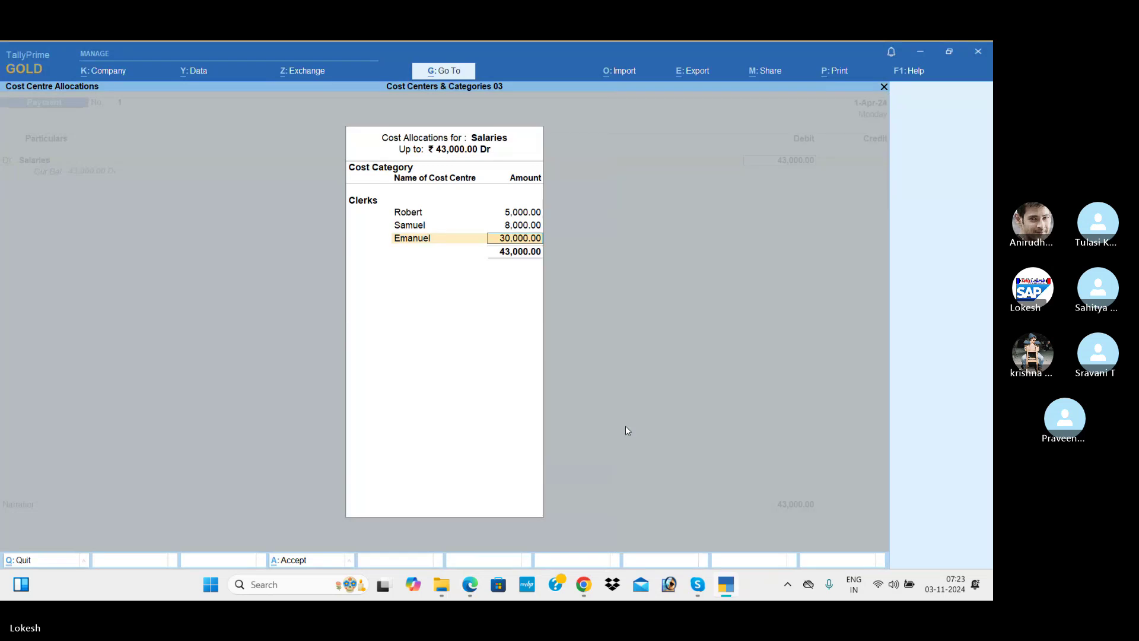
pyautogui.hotkey('alt', 'Tab')
pyautogui.hotkey('alt', 'Tab')
pyautogui.write('10000')
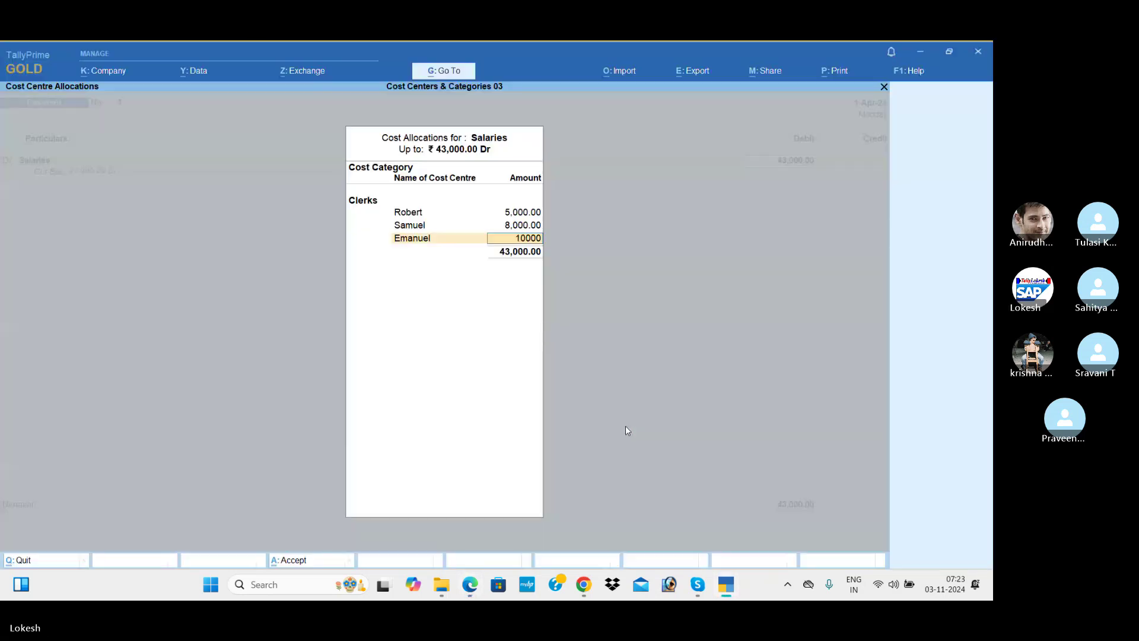
pyautogui.press('Return')
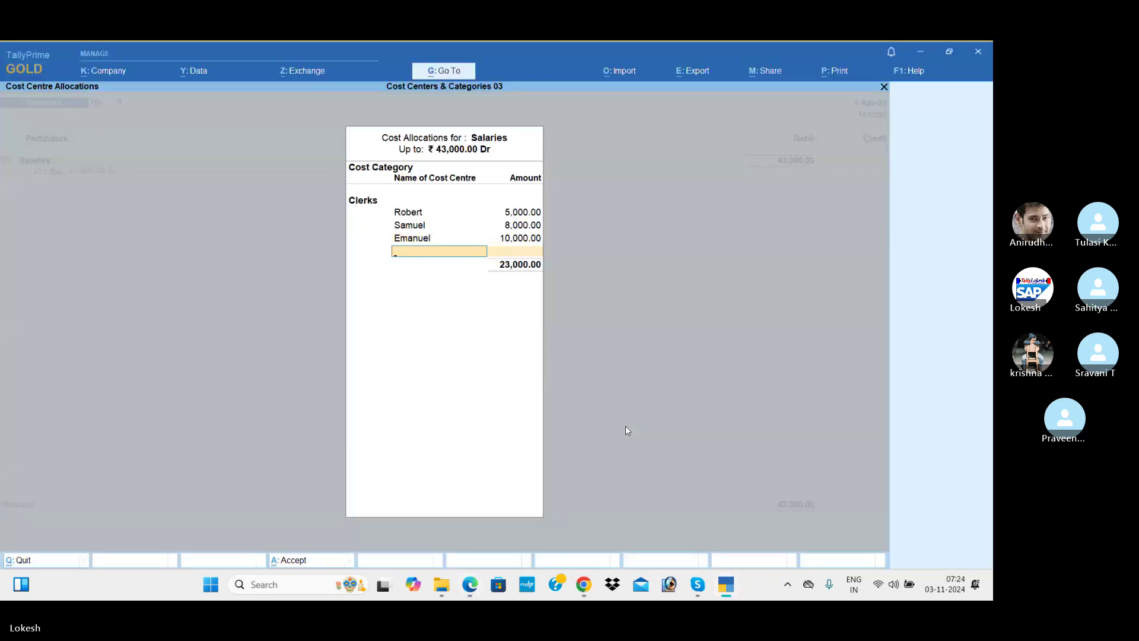
# - Look up the fourth clerk in the PDF in Edge and allocate 12,500 to that cost centre in TallyPrime
pyautogui.hotkey('alt', 'Tab')
pyautogui.hotkey('alt', 'Tab')
pyautogui.write('Ra')
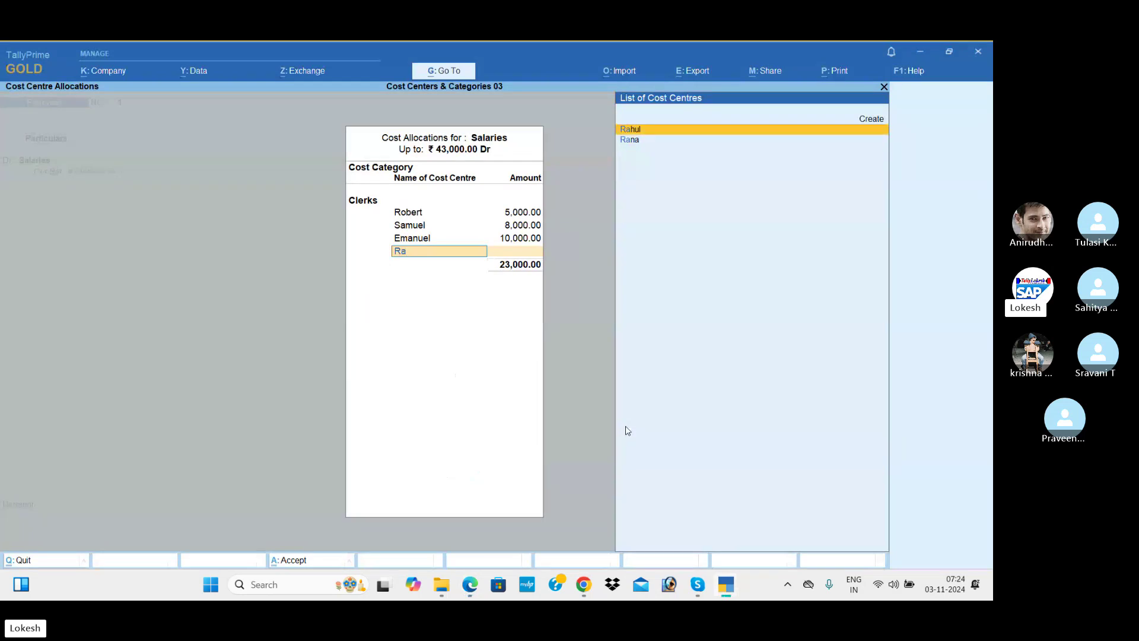
pyautogui.press('Return')
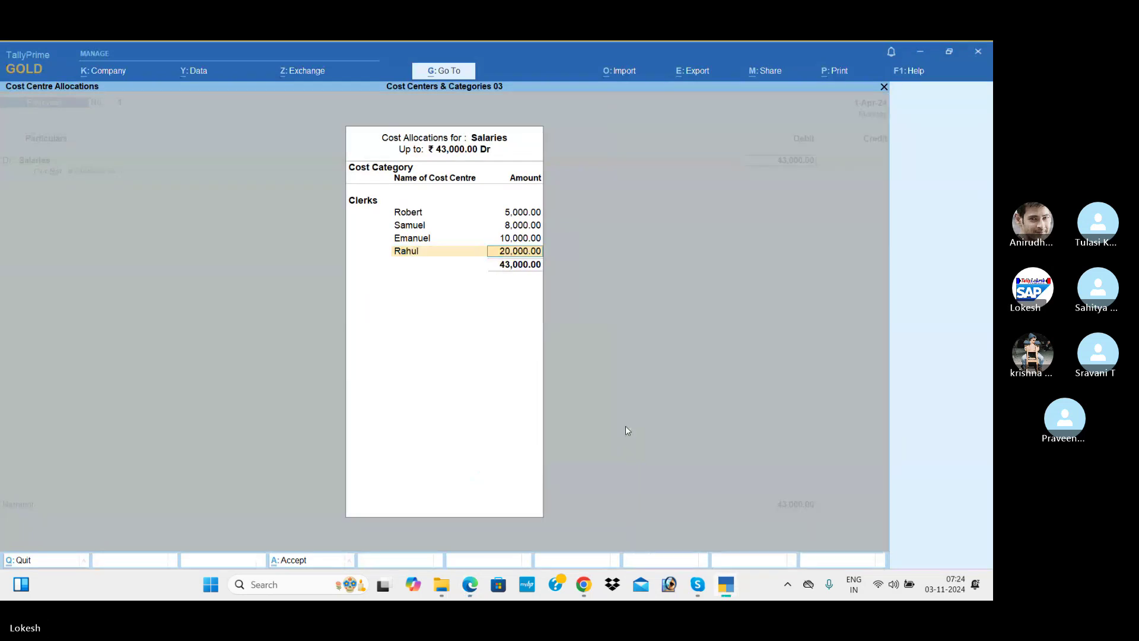
pyautogui.hotkey('alt', 'Tab')
pyautogui.hotkey('alt', 'Tab')
pyautogui.write('12500')
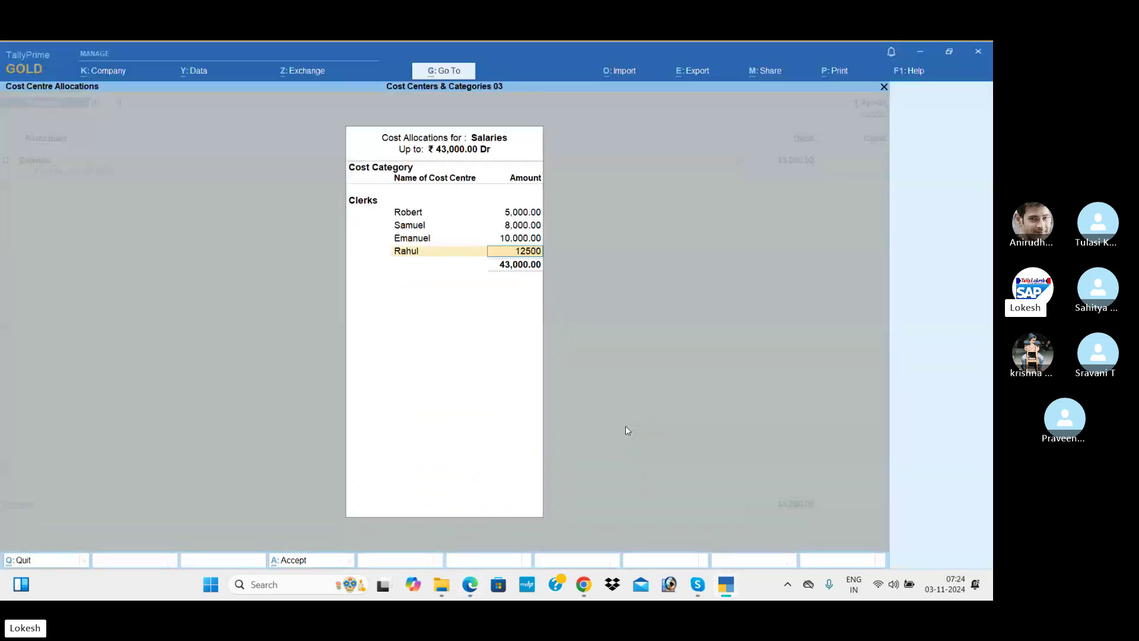
pyautogui.press('Return')
# - Look up the last clerk in the PDF in Edge, allocate the remaining 7,500 to that cost centre, and finish the Salaries allocation
pyautogui.hotkey('alt', 'Tab')
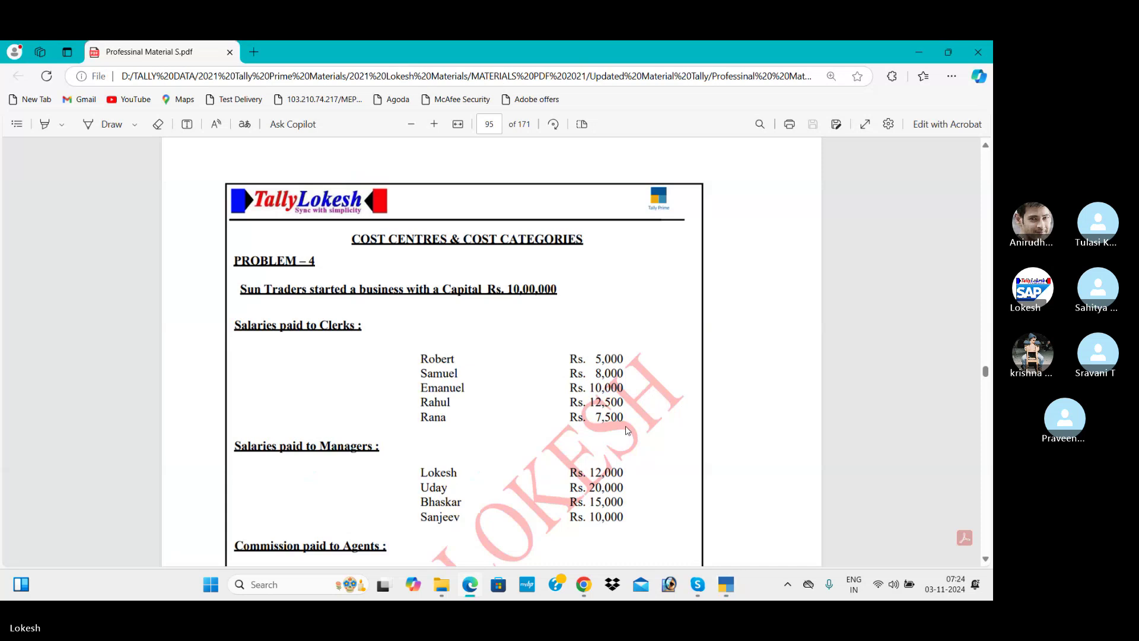
pyautogui.hotkey('alt', 'Tab')
pyautogui.write('Ra')
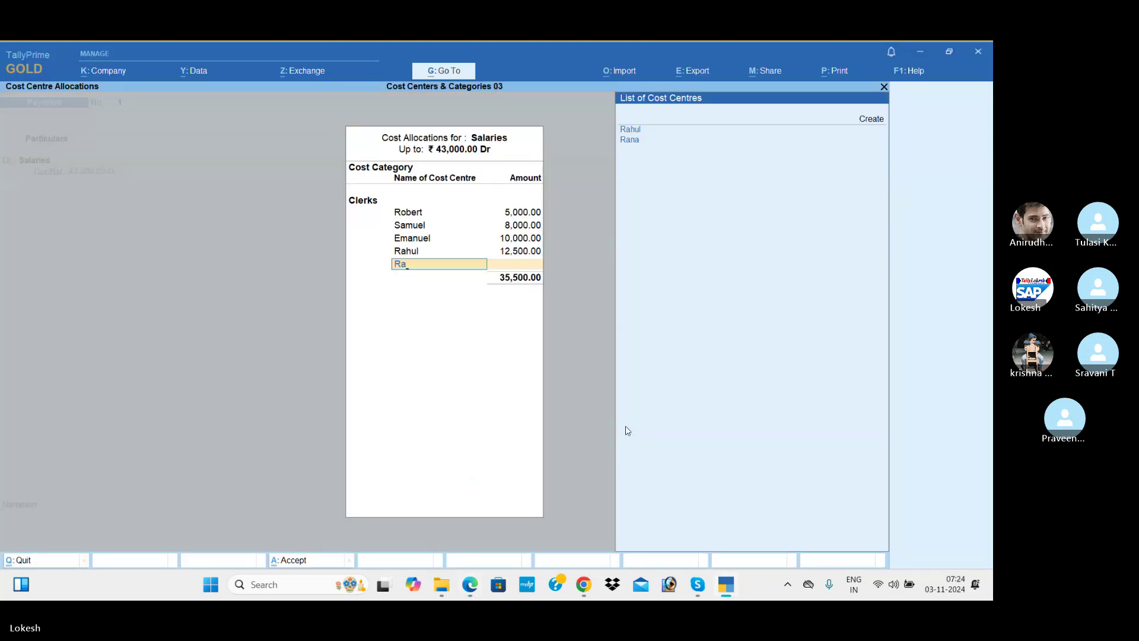
pyautogui.write('n')
pyautogui.press('Return')
pyautogui.press('Return')
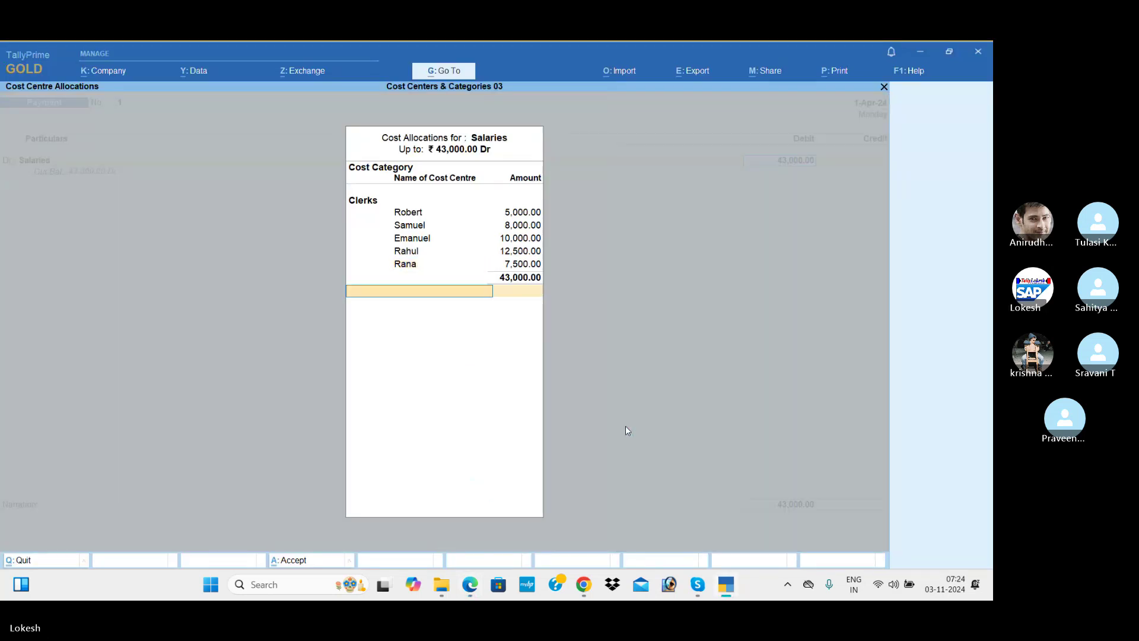
pyautogui.press('Return')
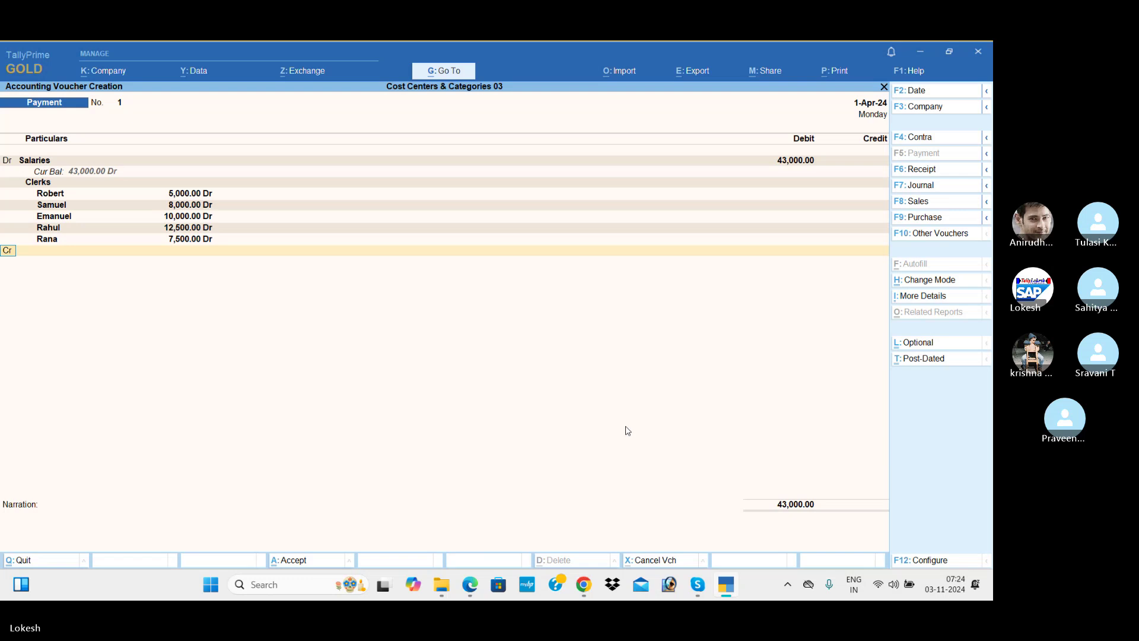
# - Credit Cash with 43,000 in the clerks' salary Payment voucher and save it without a narration
pyautogui.press('Return')
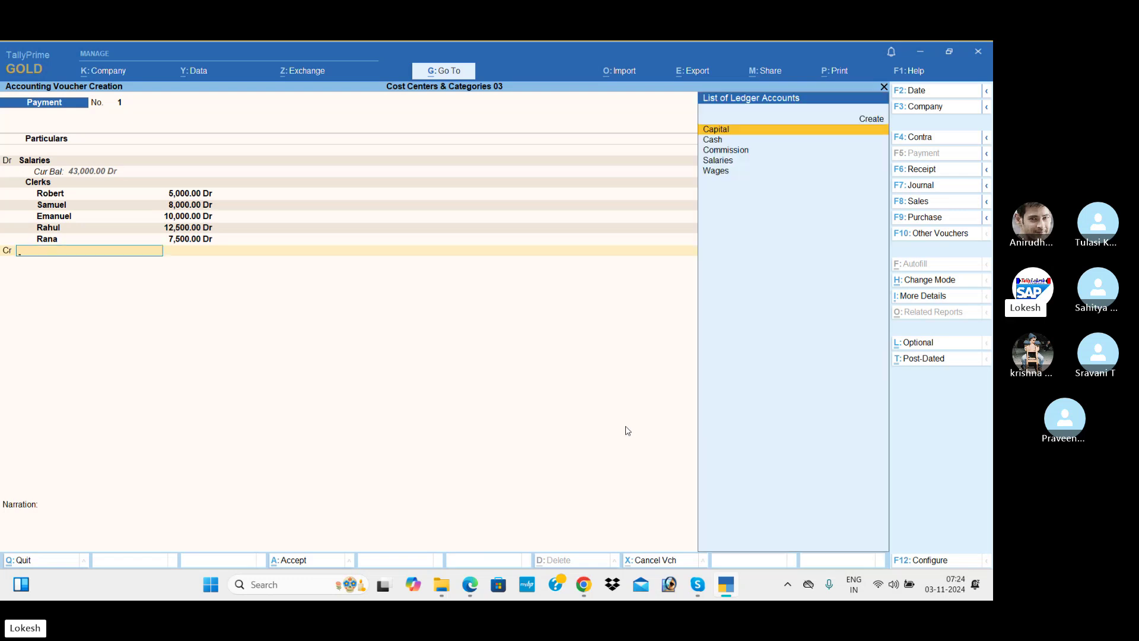
pyautogui.press('Down')
pyautogui.press('Return')
pyautogui.press('Return')
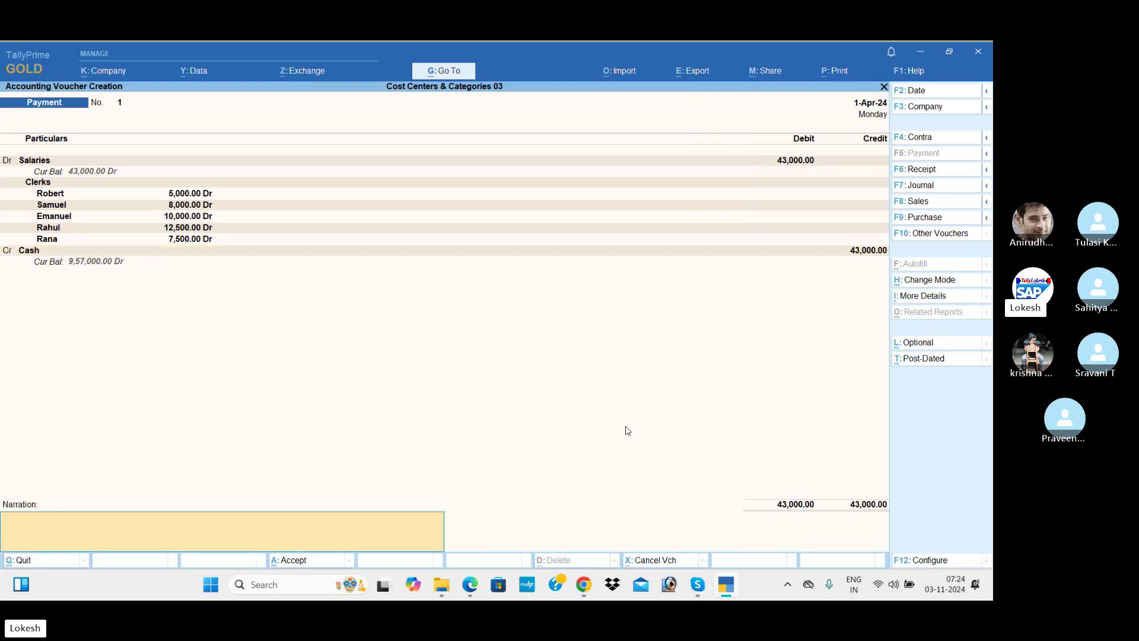
pyautogui.press('Return')
pyautogui.press('Return')
# - Debit Salaries with 57,000 in a new Payment voucher, checking the managers' salaries in the PDF in Edge
pyautogui.write('sa')
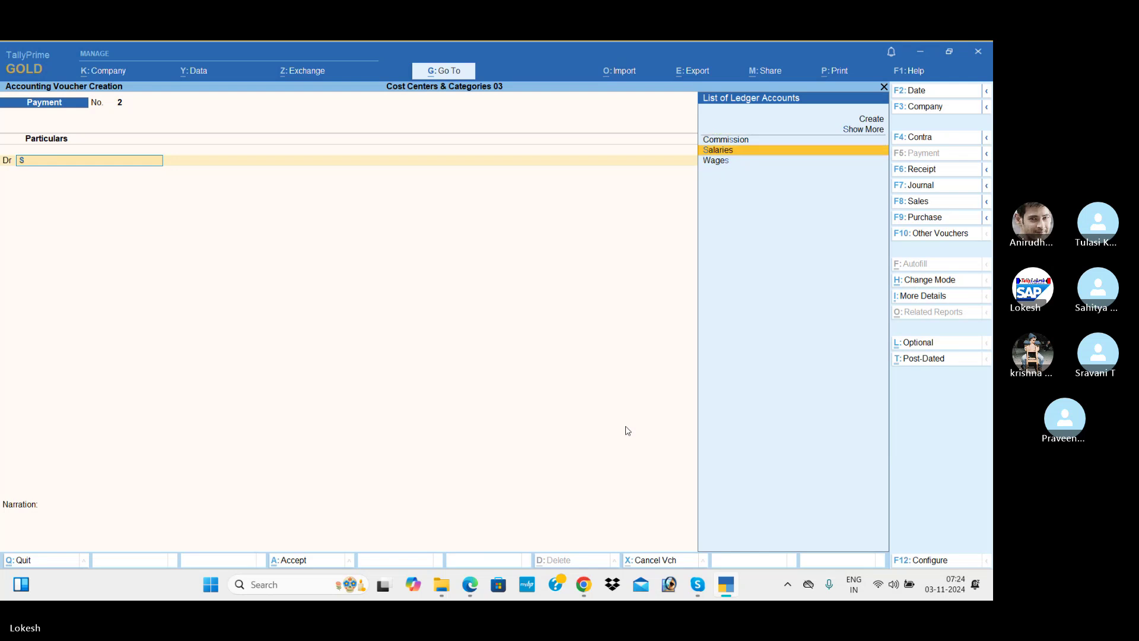
pyautogui.press('Return')
pyautogui.hotkey('alt', 'Tab')
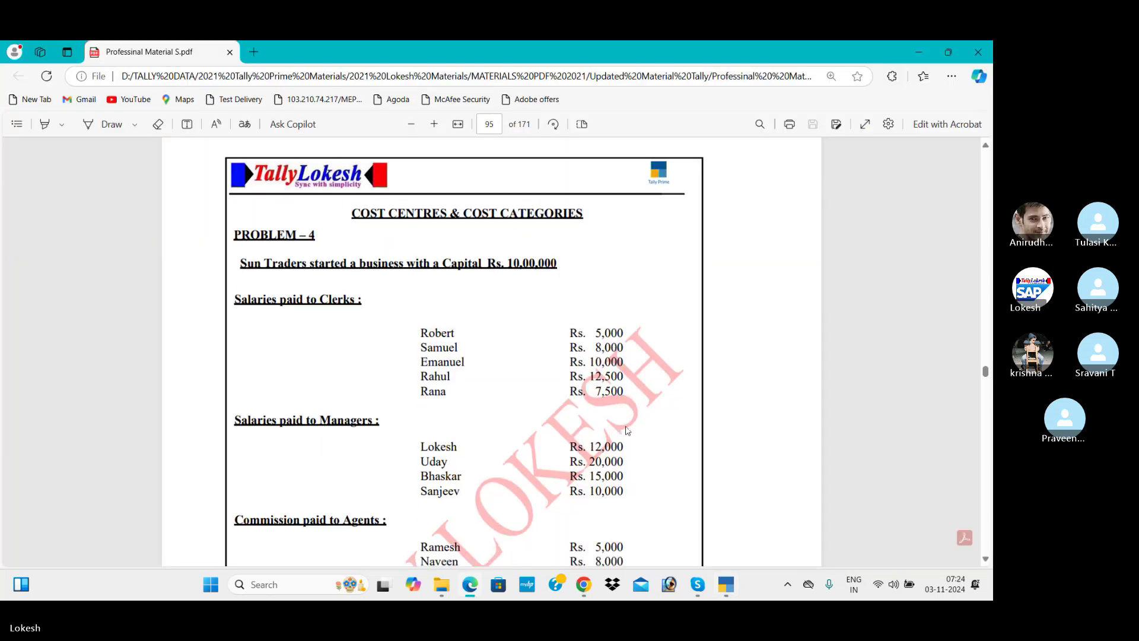
pyautogui.scroll(-3, 628, 431)
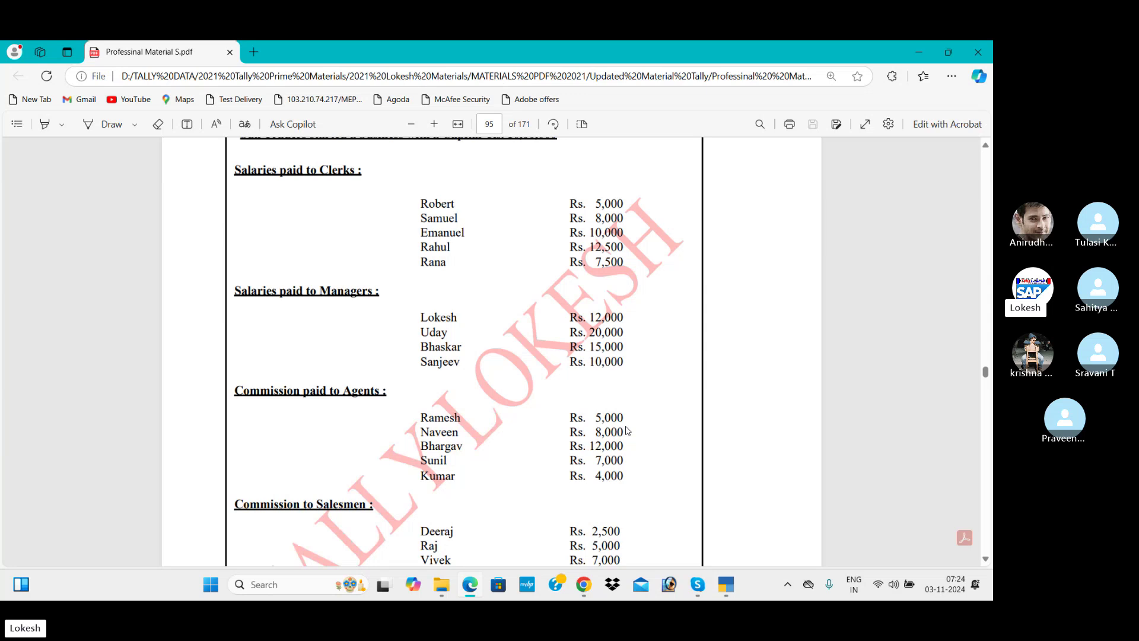
pyautogui.hotkey('alt', 'Tab')
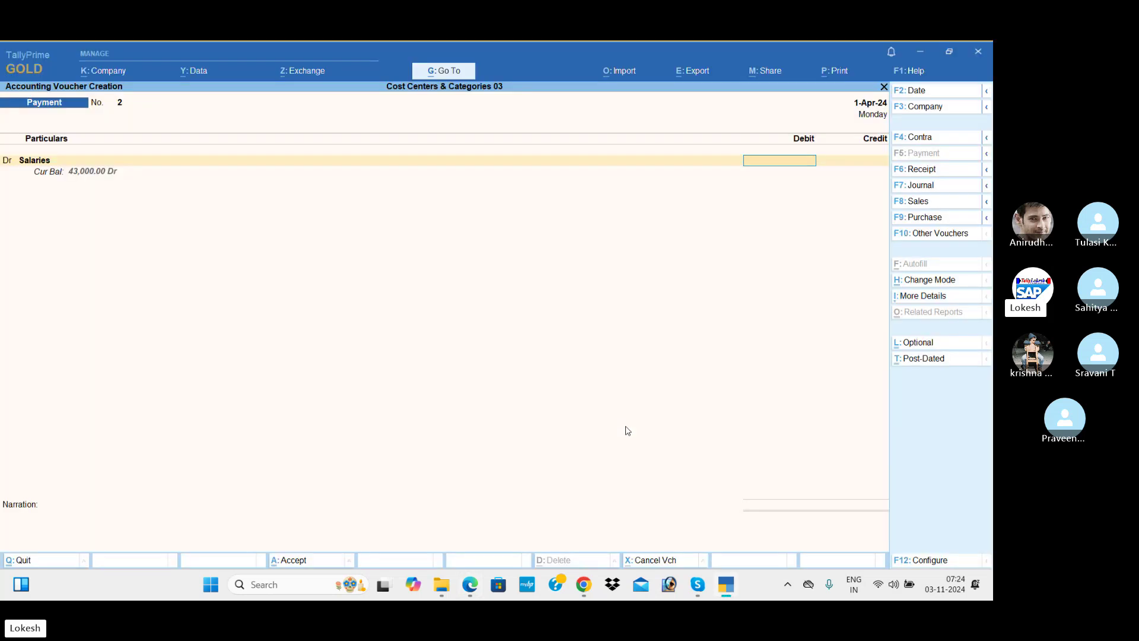
pyautogui.write('57,000')
pyautogui.press('Return')
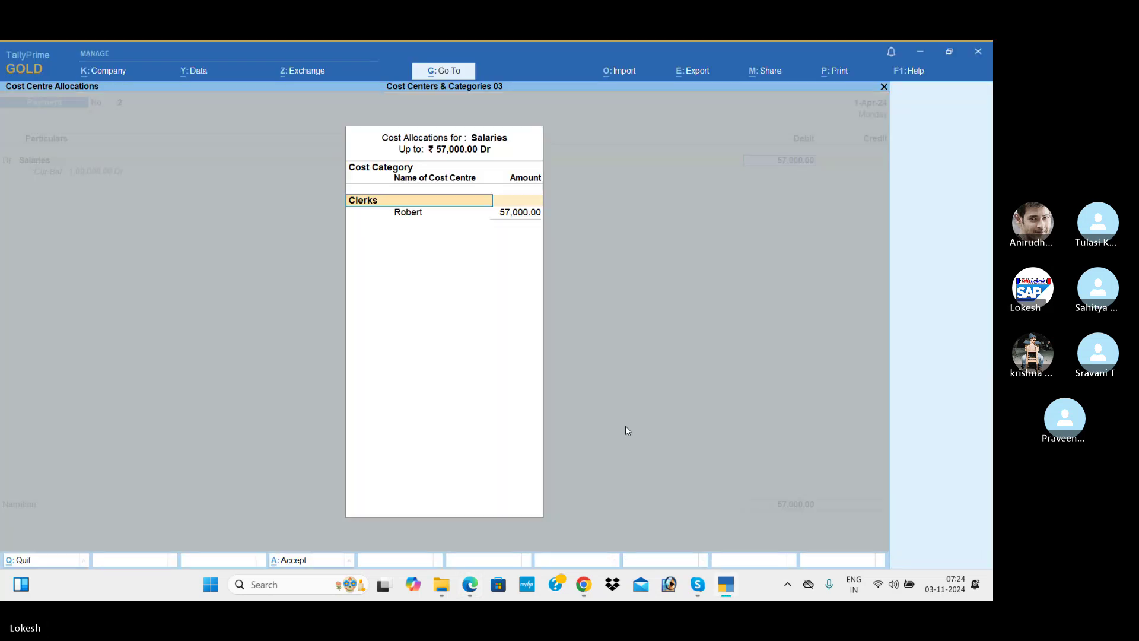
# - Set the cost category to Managers and allocate 12,000 to the first manager, checking the amount in the PDF in Edge
pyautogui.write('M')
pyautogui.press('Return')
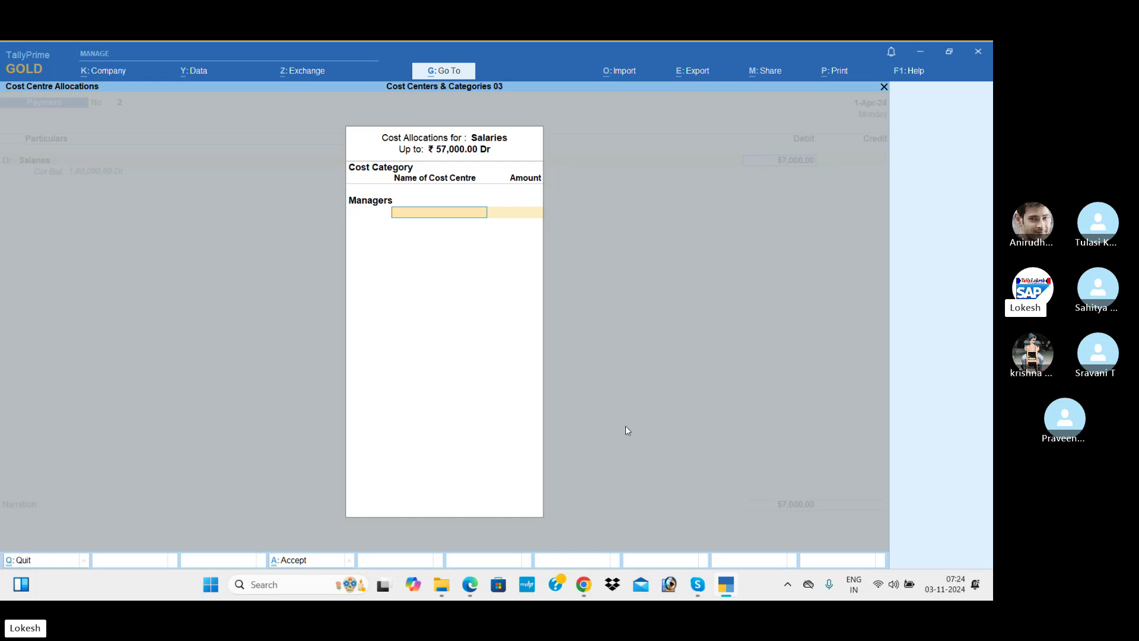
pyautogui.write('Lo')
pyautogui.press('Return')
pyautogui.hotkey('alt', 'Tab')
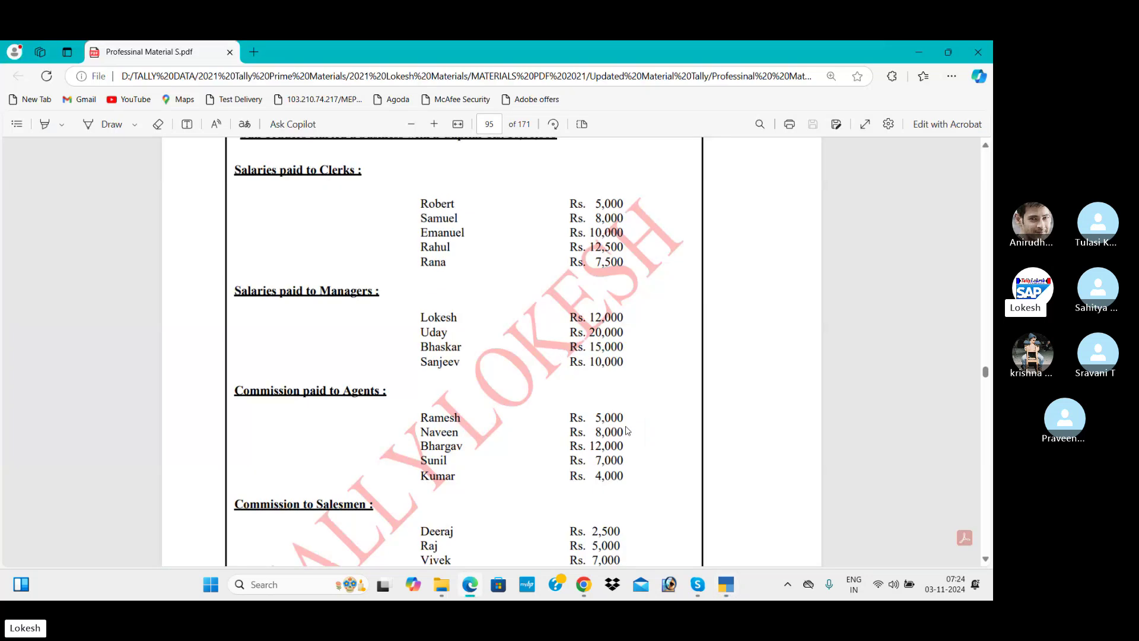
pyautogui.hotkey('alt', 'Tab')
pyautogui.write('12,000')
pyautogui.press('Return')
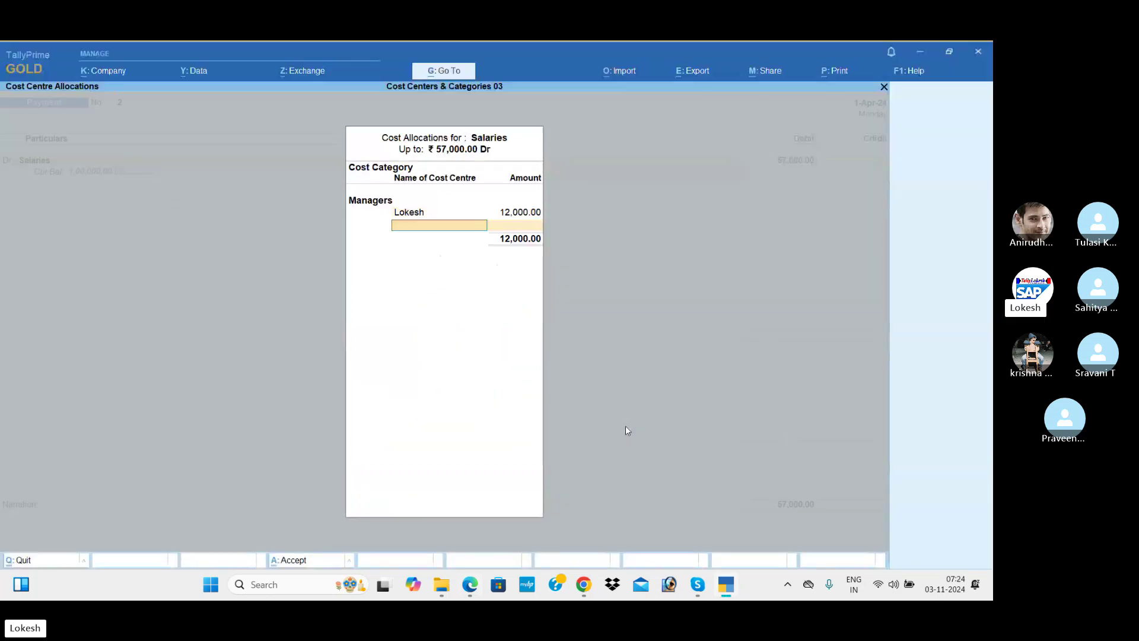
# - Allocate 20,000 of the salaries to the second manager, checking the amount in the PDF in Edge
pyautogui.write('U')
pyautogui.press('Return')
pyautogui.hotkey('alt', 'Tab')
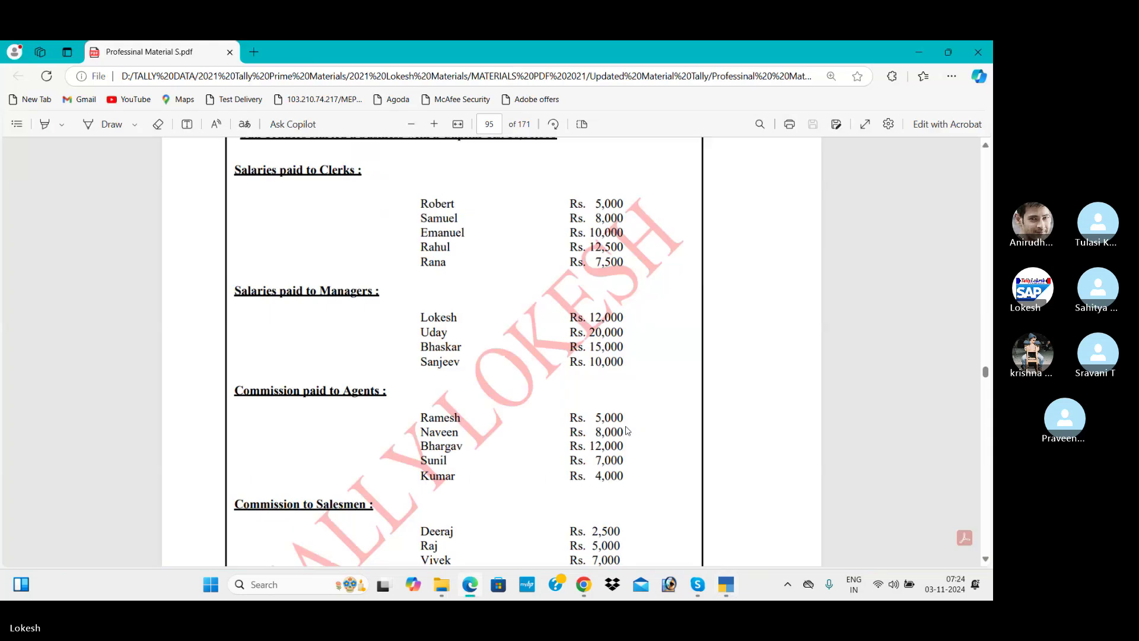
pyautogui.hotkey('alt', 'Tab')
pyautogui.write('20000')
pyautogui.press('Return')
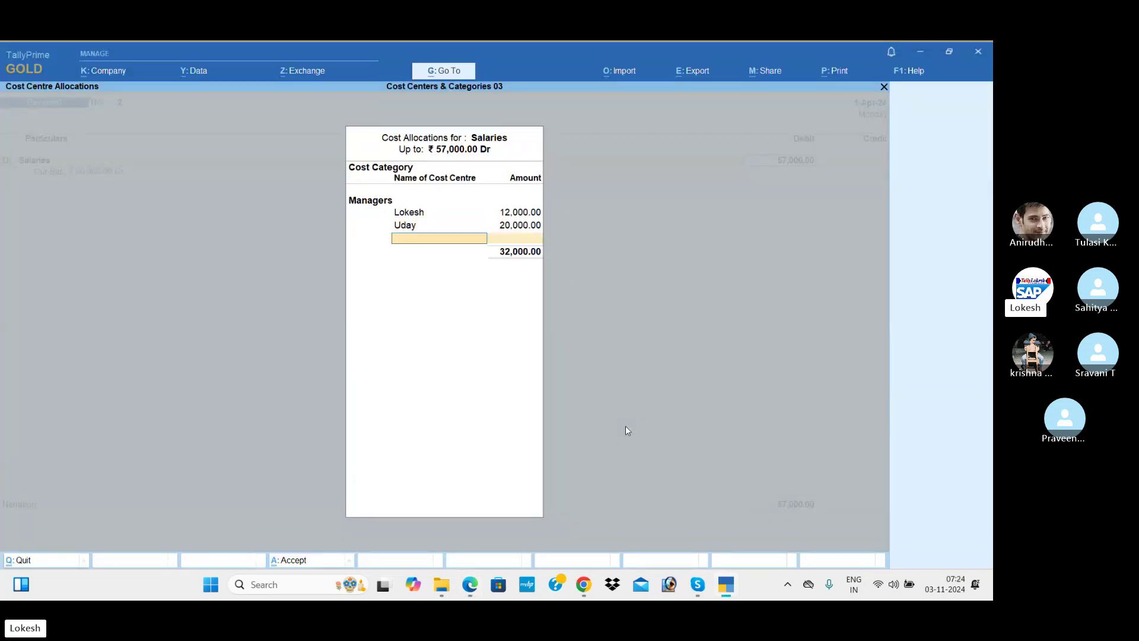
# - Look up the third manager in the PDF in Edge and allocate 15,000 to that cost centre in TallyPrime
pyautogui.hotkey('alt', 'Tab')
pyautogui.hotkey('alt', 'Tab')
pyautogui.write('Bh')
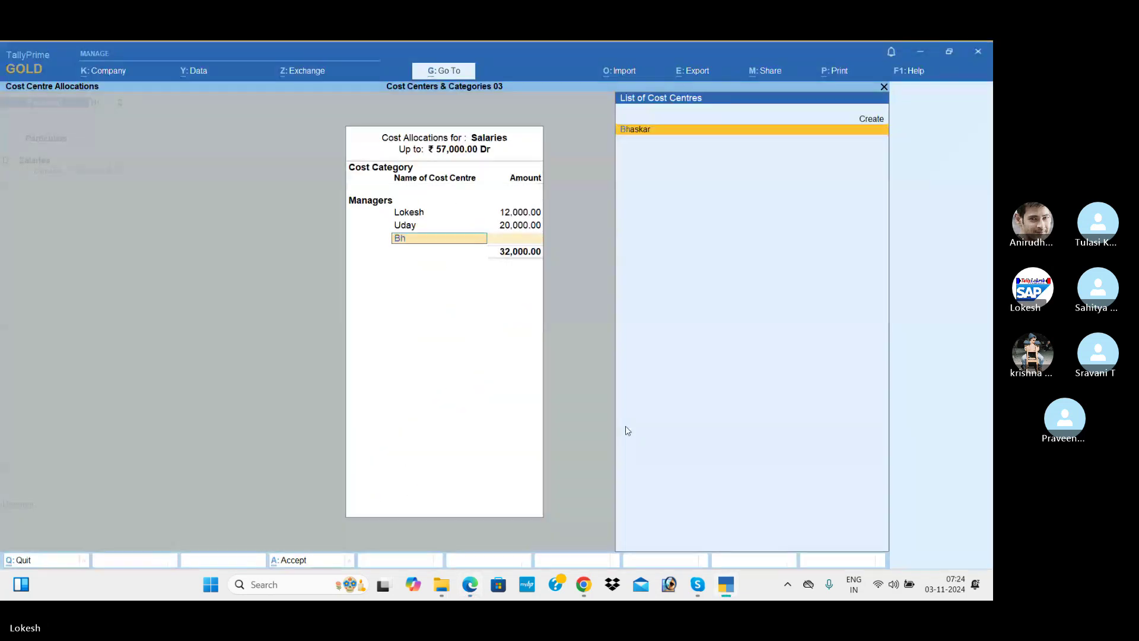
pyautogui.press('Return')
pyautogui.press('Return')
pyautogui.hotkey('alt', 'Tab')
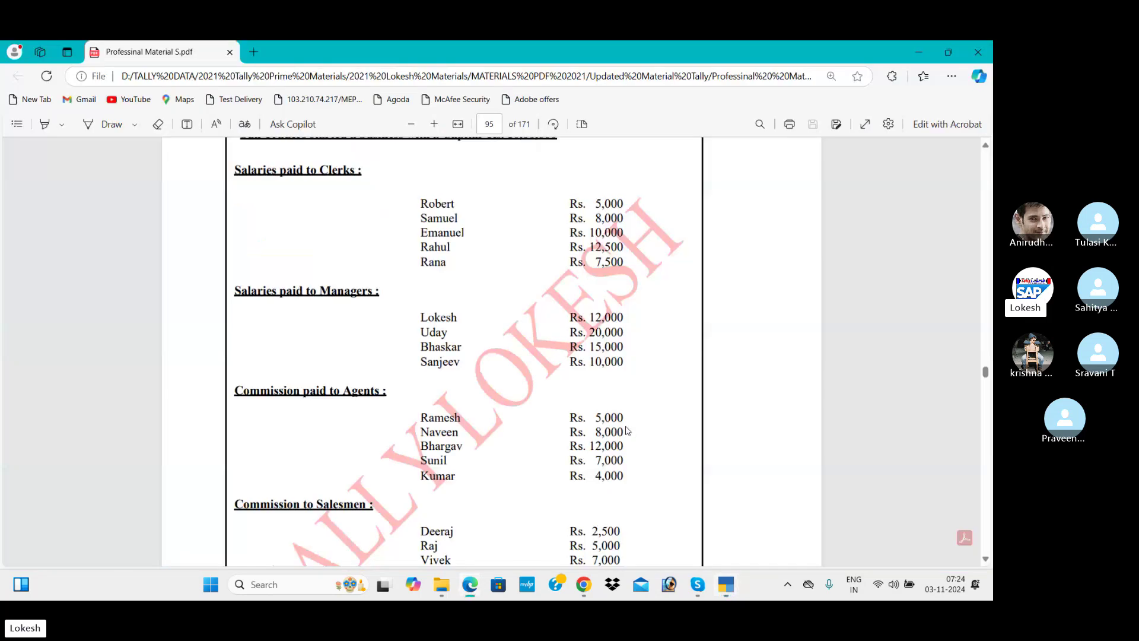
pyautogui.hotkey('alt', 'Tab')
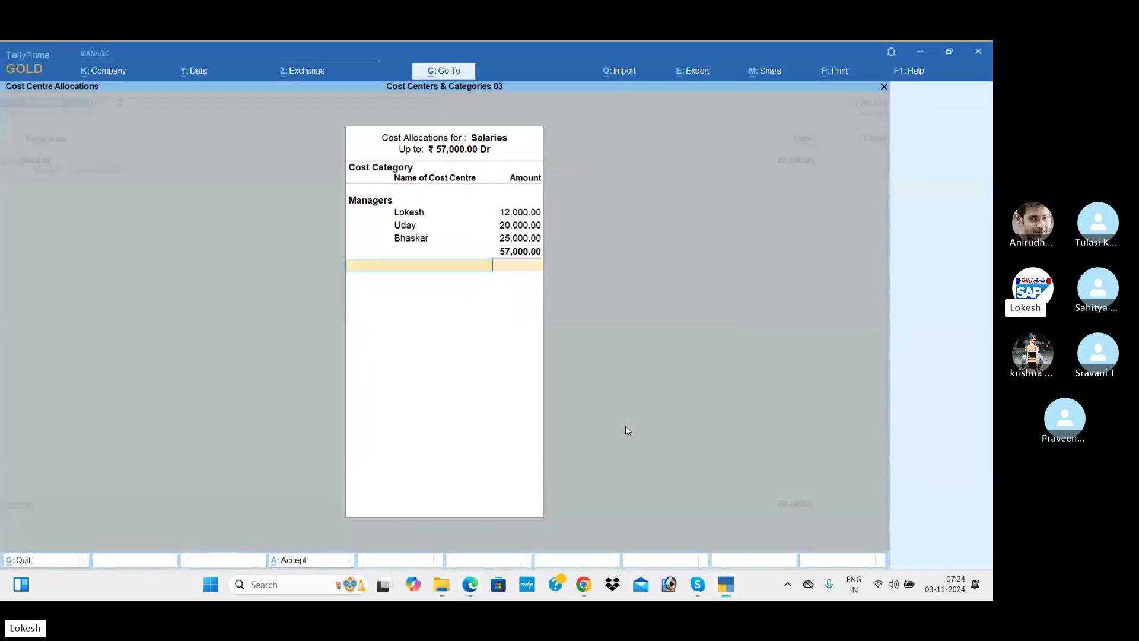
pyautogui.press('BackSpace')
pyautogui.write('15000')
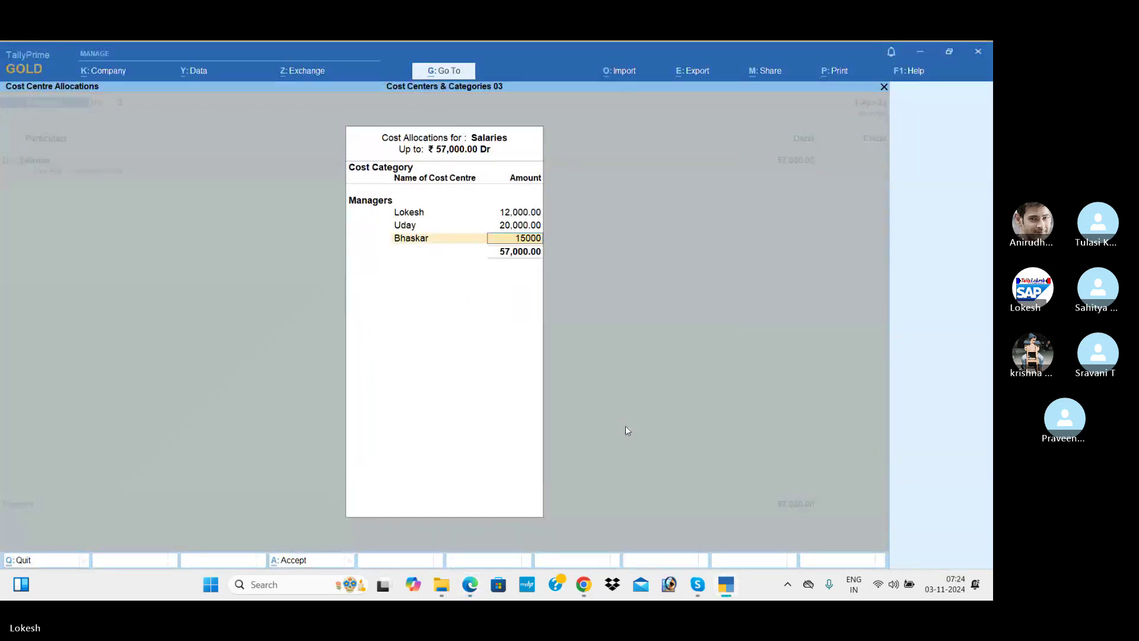
pyautogui.press('Return')
# - Look up the last manager in the PDF in Edge, allocate the remaining 10,000 to that cost centre, and finish the Salaries allocation
pyautogui.hotkey('alt', 'Tab')
pyautogui.hotkey('alt', 'Tab')
pyautogui.write('S')
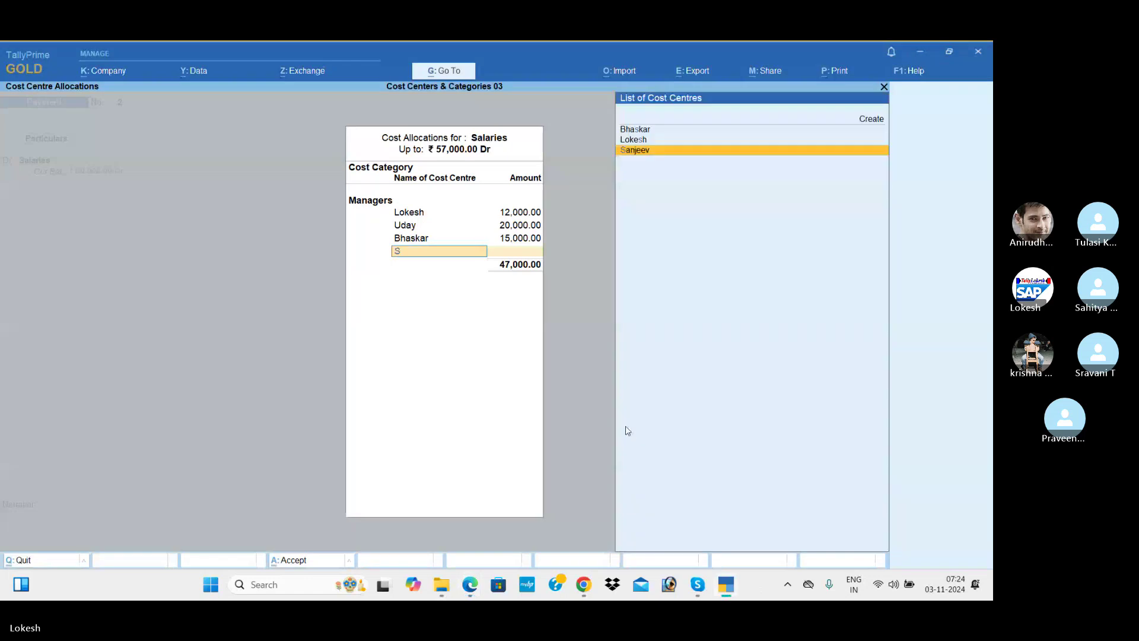
pyautogui.press('Return')
pyautogui.press('Return')
pyautogui.press('Return')
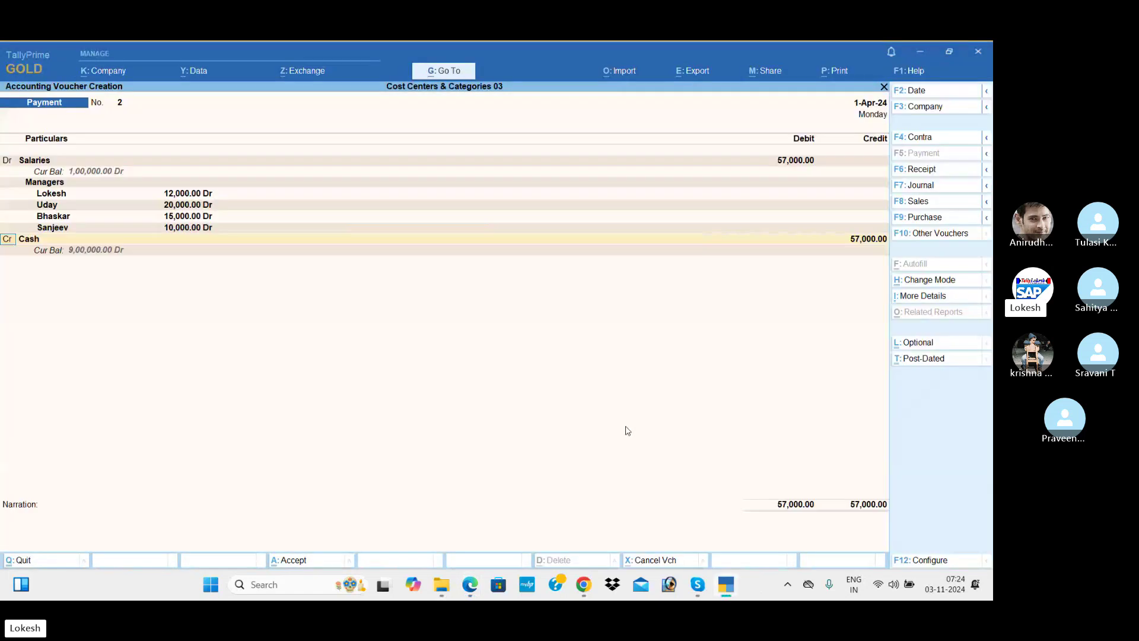
# - Credit Cash with 57,000 in the managers' salary Payment voucher and save it without a narration
pyautogui.press('Return')
pyautogui.press('Return')
pyautogui.press('Return')
pyautogui.press('Return')
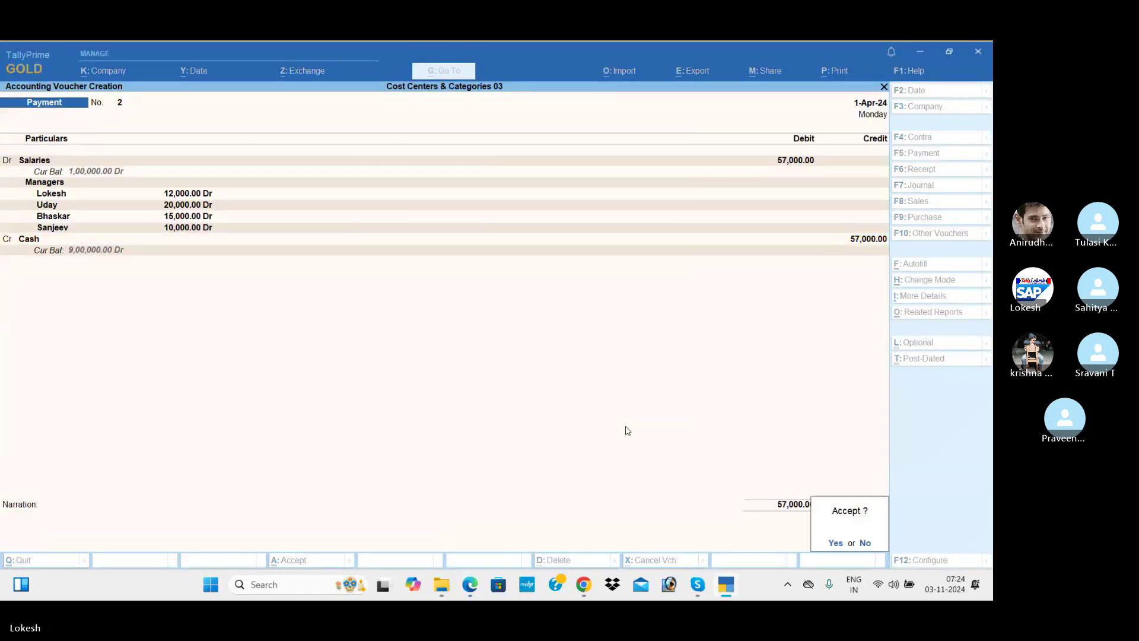
pyautogui.press('Return')
# - Debit Commission with 36,000 in a new Payment voucher, checking the agents' commissions in the PDF in Edge
pyautogui.write('C')
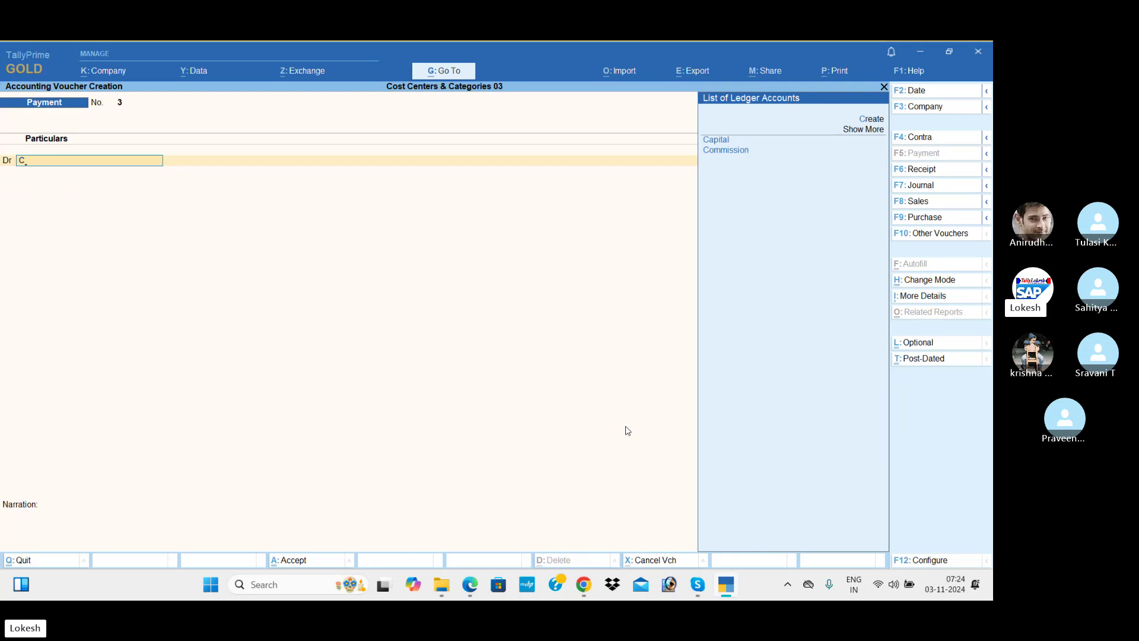
pyautogui.press('Down')
pyautogui.press('Return')
pyautogui.hotkey('alt', 'Tab')
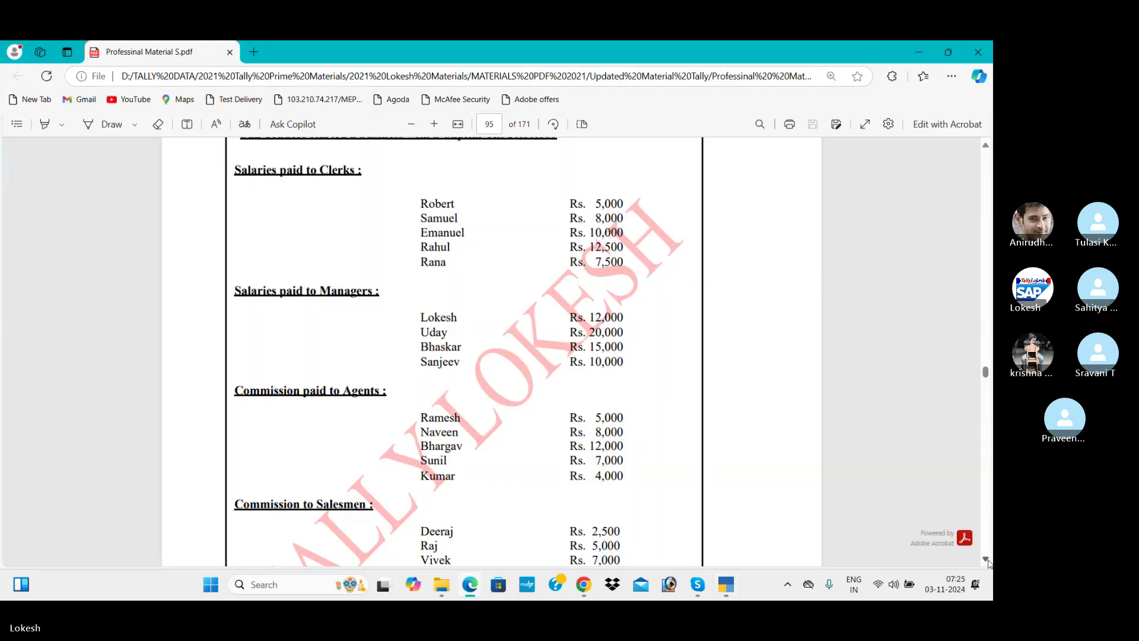
pyautogui.click(986, 560)
pyautogui.click(986, 559)
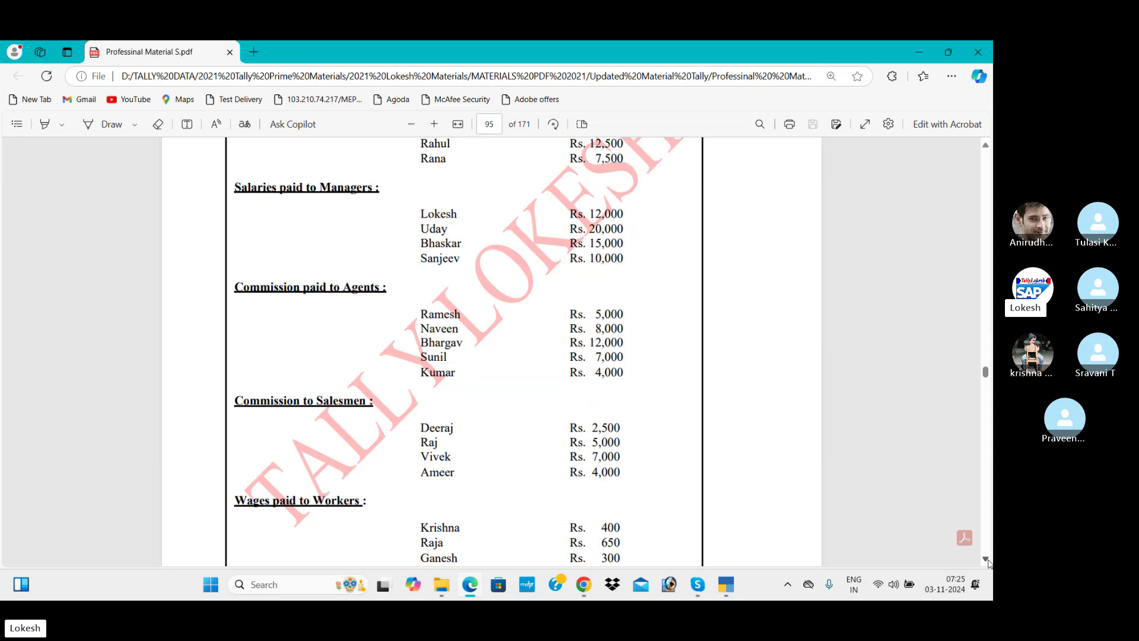
pyautogui.hotkey('alt', 'Tab')
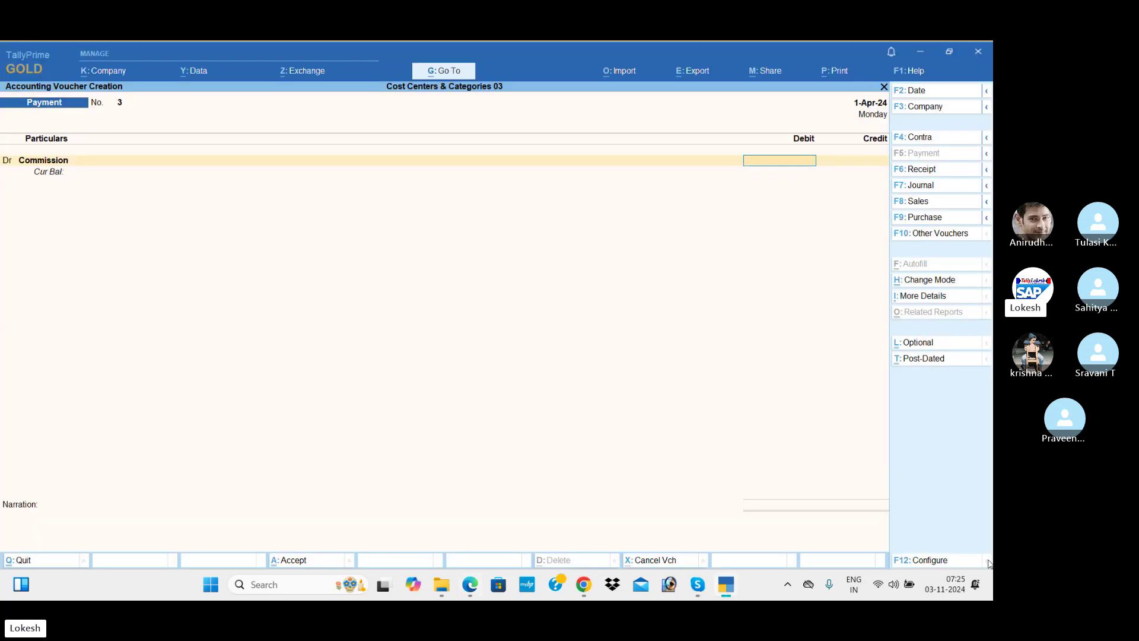
pyautogui.write('36,000')
pyautogui.press('Return')
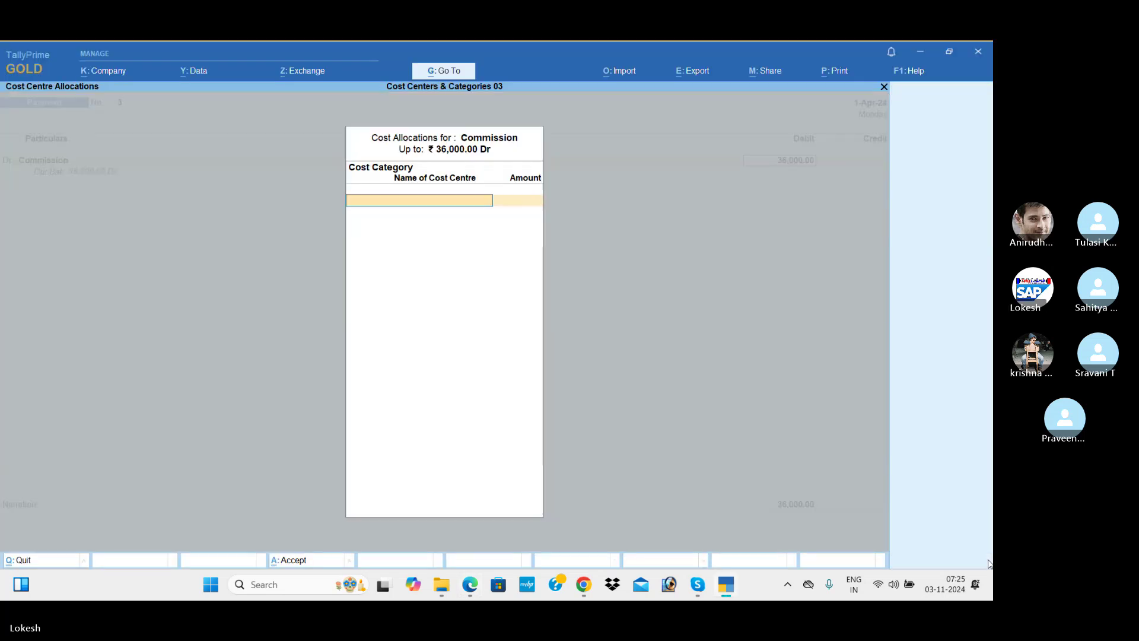
# - Set the cost category to Agents and allocate 5,000 to the first agent, checking the details in the PDF in Edge
pyautogui.hotkey('alt', 'Tab')
pyautogui.hotkey('alt', 'Tab')
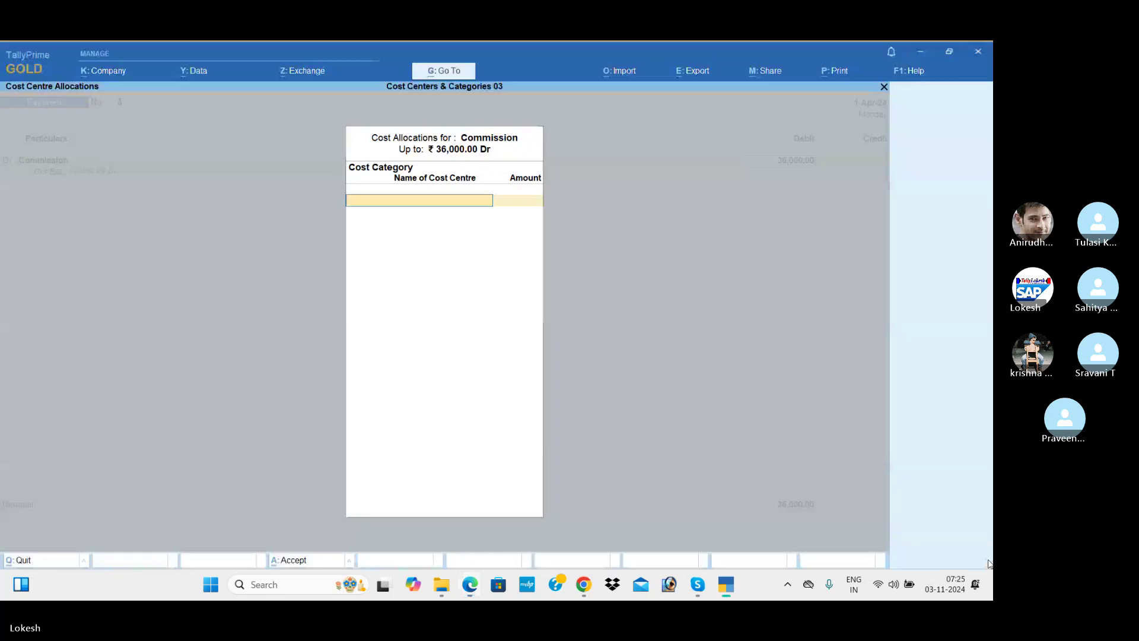
pyautogui.write('Ag')
pyautogui.press('Return')
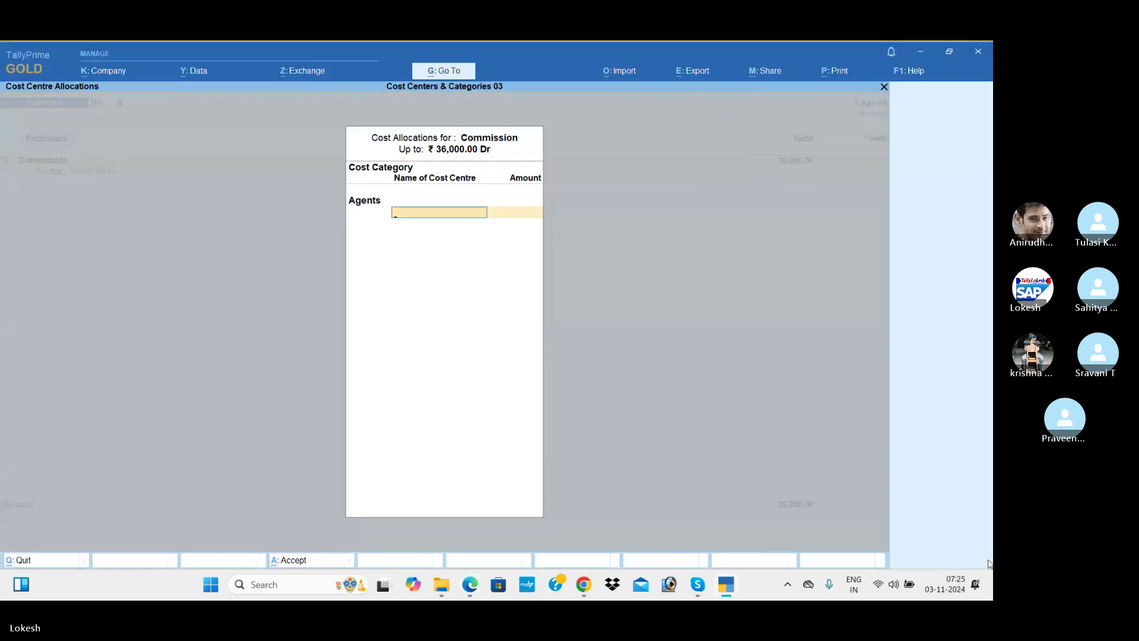
pyautogui.hotkey('alt', 'Tab')
pyautogui.hotkey('alt', 'Tab')
pyautogui.write('R')
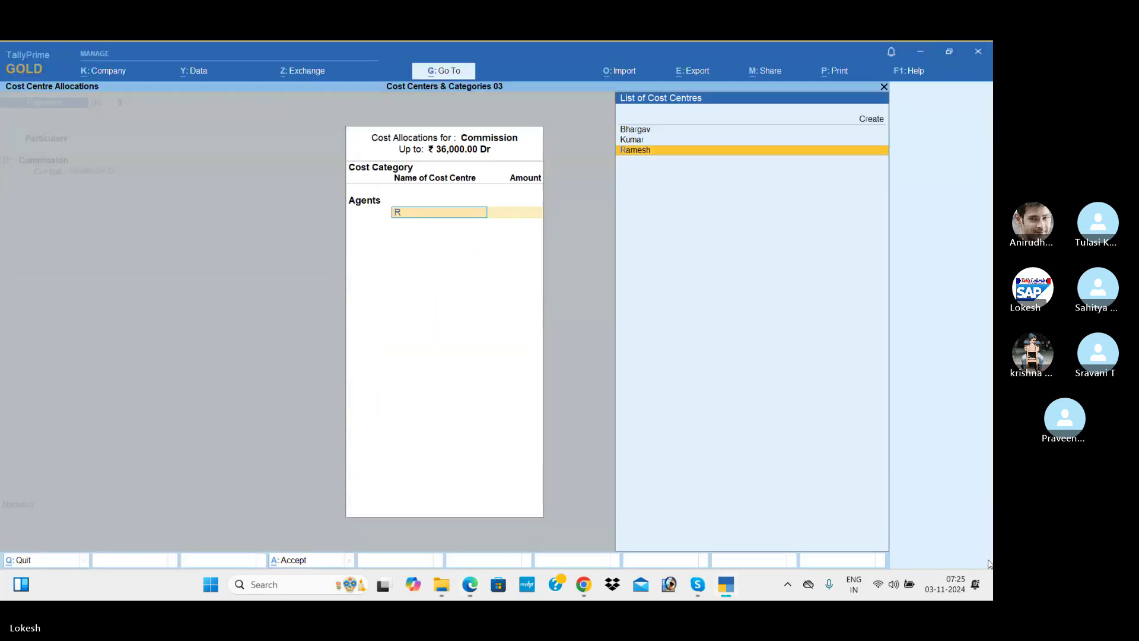
pyautogui.press('Return')
pyautogui.hotkey('alt', 'Tab')
pyautogui.hotkey('alt', 'Tab')
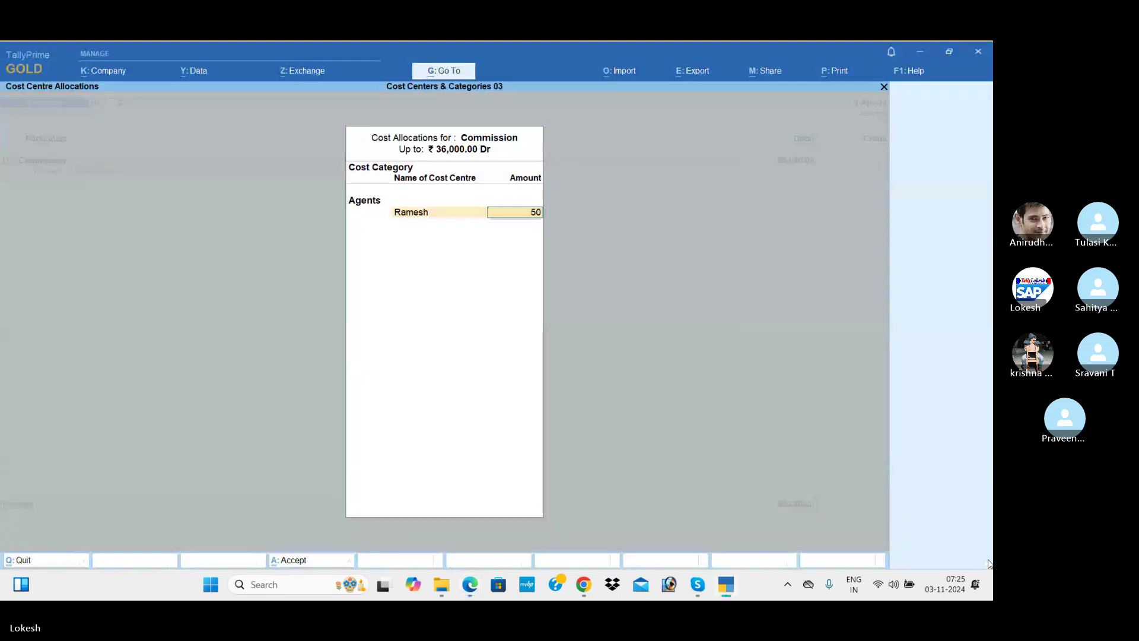
pyautogui.write('5000')
pyautogui.press('Return')
# - Look up the second agent in the PDF in Edge and allocate 8,000 to that cost centre in TallyPrime
pyautogui.hotkey('alt', 'Tab')
pyautogui.hotkey('alt', 'Tab')
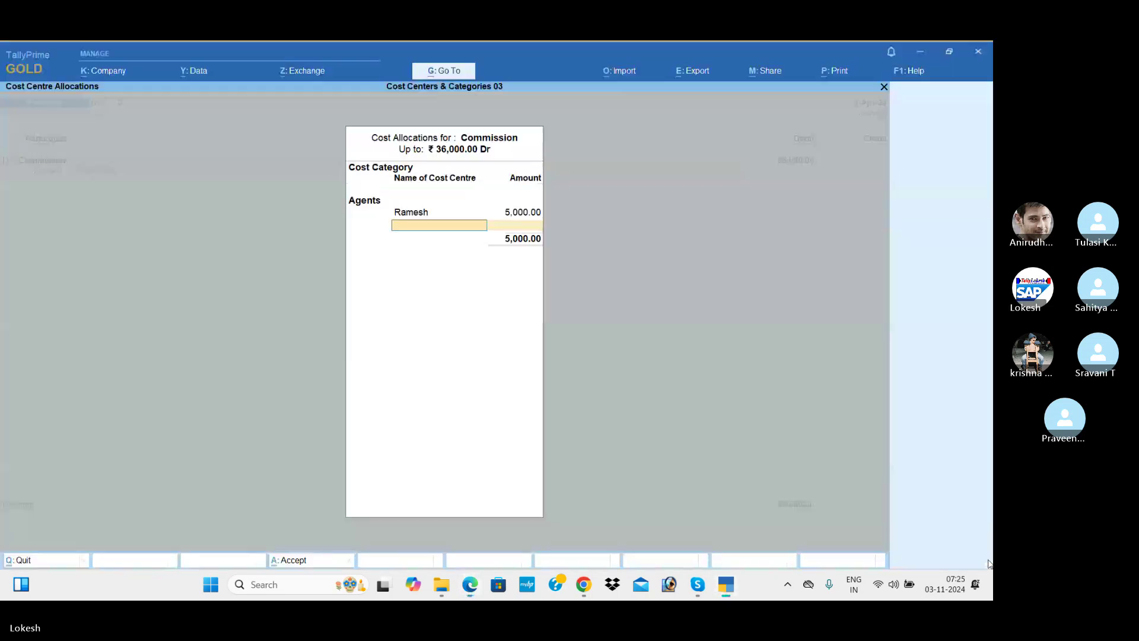
pyautogui.write('Na')
pyautogui.press('Return')
pyautogui.hotkey('alt', 'Tab')
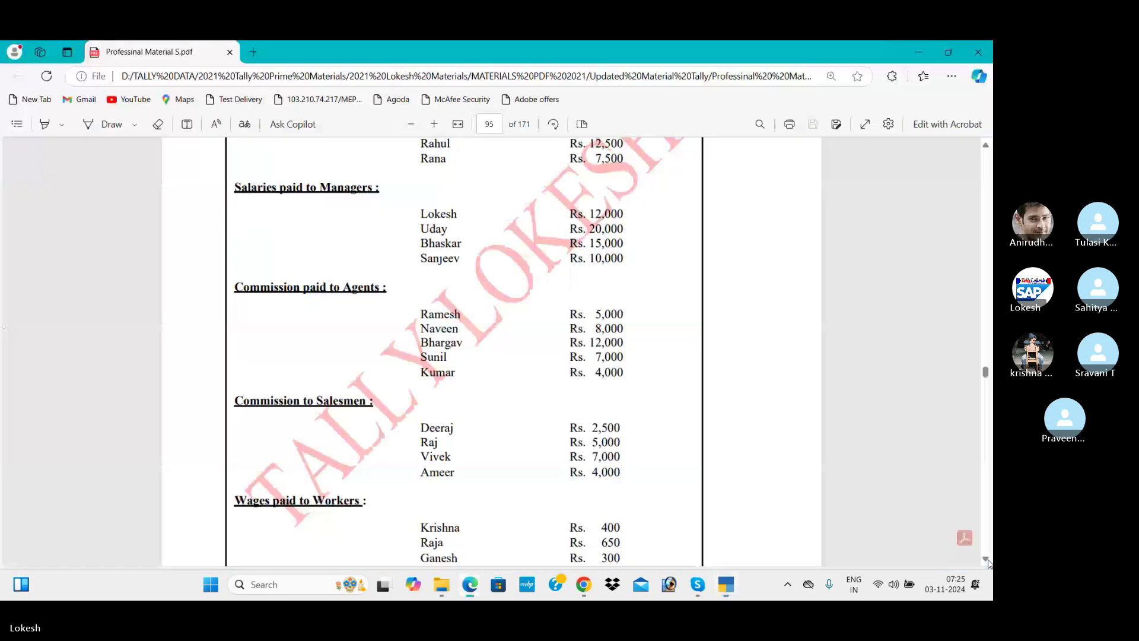
pyautogui.hotkey('alt', 'Tab')
pyautogui.write('8000')
pyautogui.press('Return')
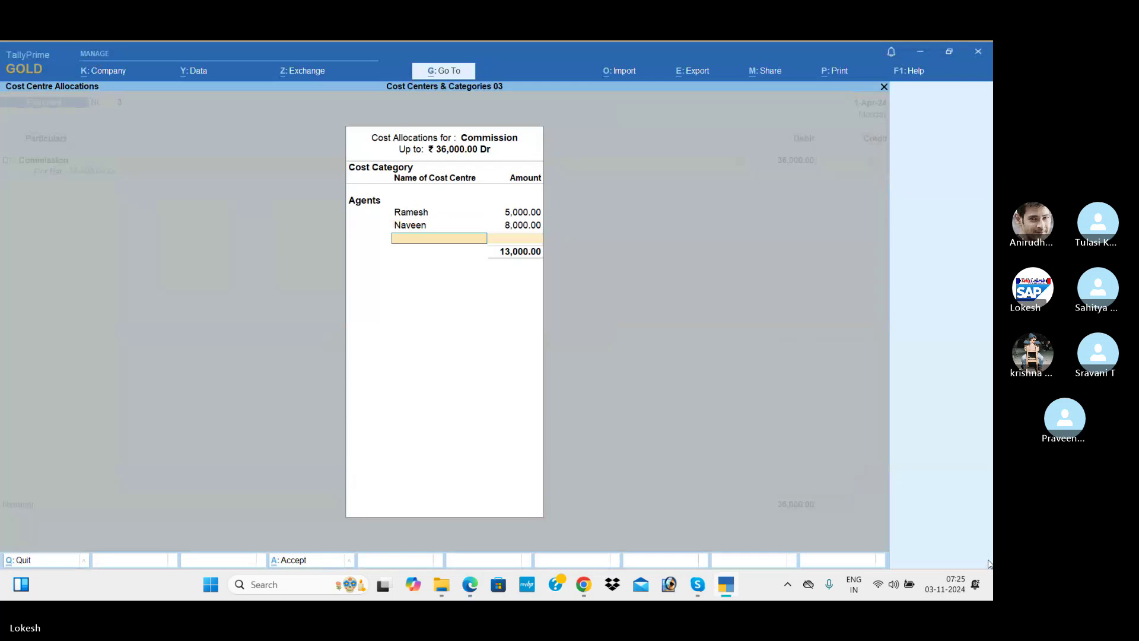
# - Look up the third agent in the PDF in Edge and allocate 12,000 to that cost centre in TallyPrime
pyautogui.hotkey('alt', 'Tab')
pyautogui.hotkey('alt', 'Tab')
pyautogui.write('B')
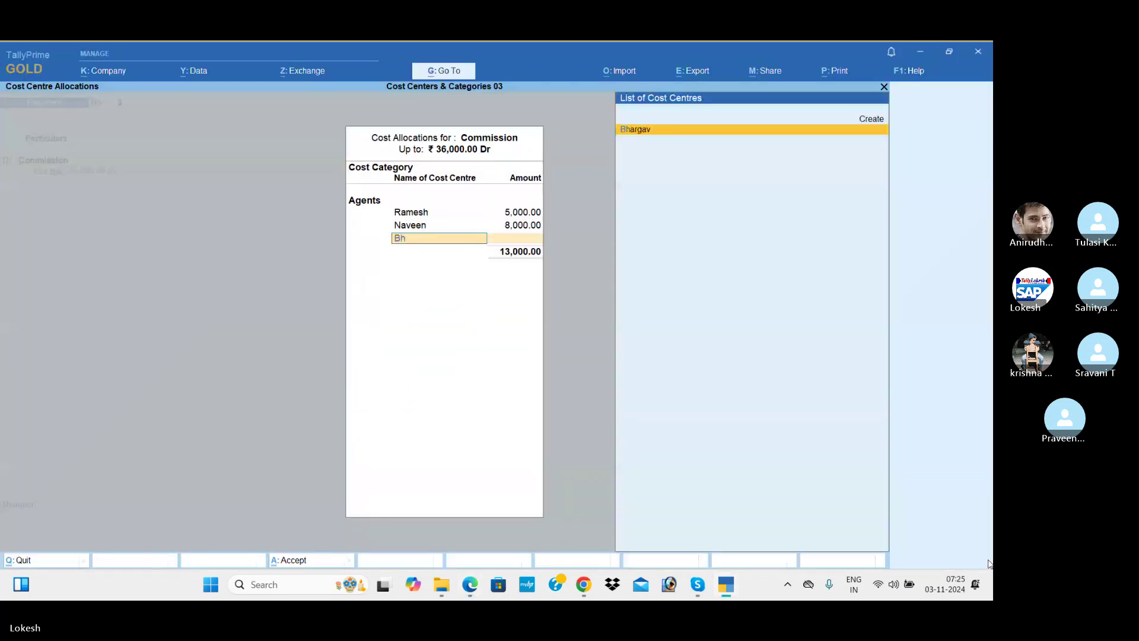
pyautogui.press('Return')
pyautogui.hotkey('alt', 'Tab')
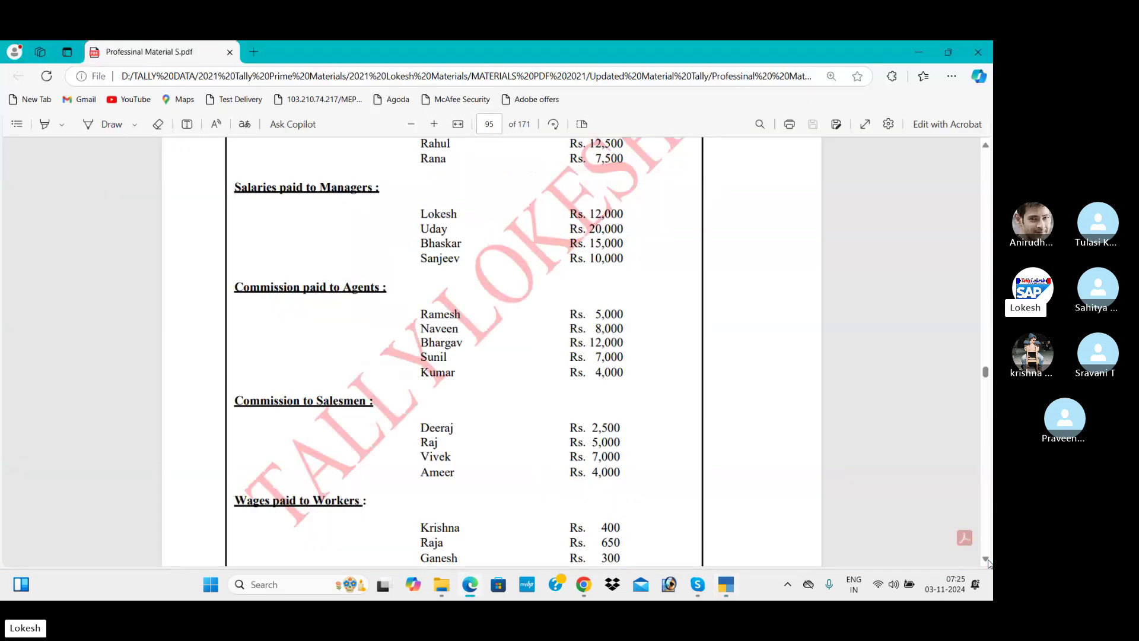
pyautogui.hotkey('alt', 'Tab')
pyautogui.write('12000')
pyautogui.press('Return')
# - Look up the fourth agent in the PDF in Edge and allocate 7,000 to that cost centre in TallyPrime
pyautogui.hotkey('alt', 'Tab')
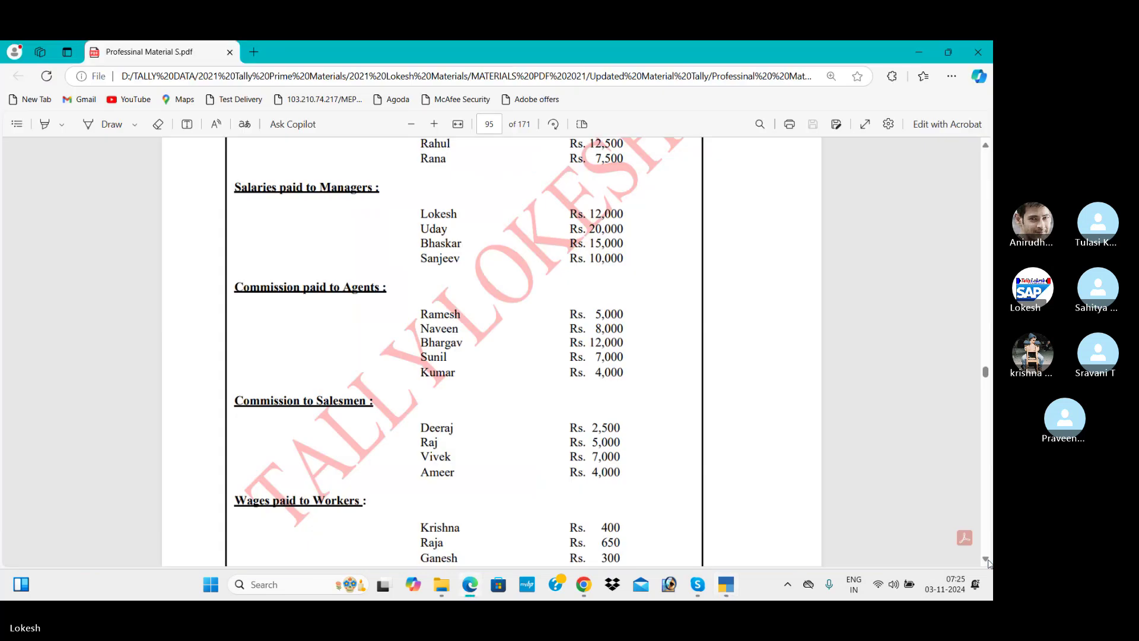
pyautogui.hotkey('alt', 'Tab')
pyautogui.write('S')
pyautogui.press('Return')
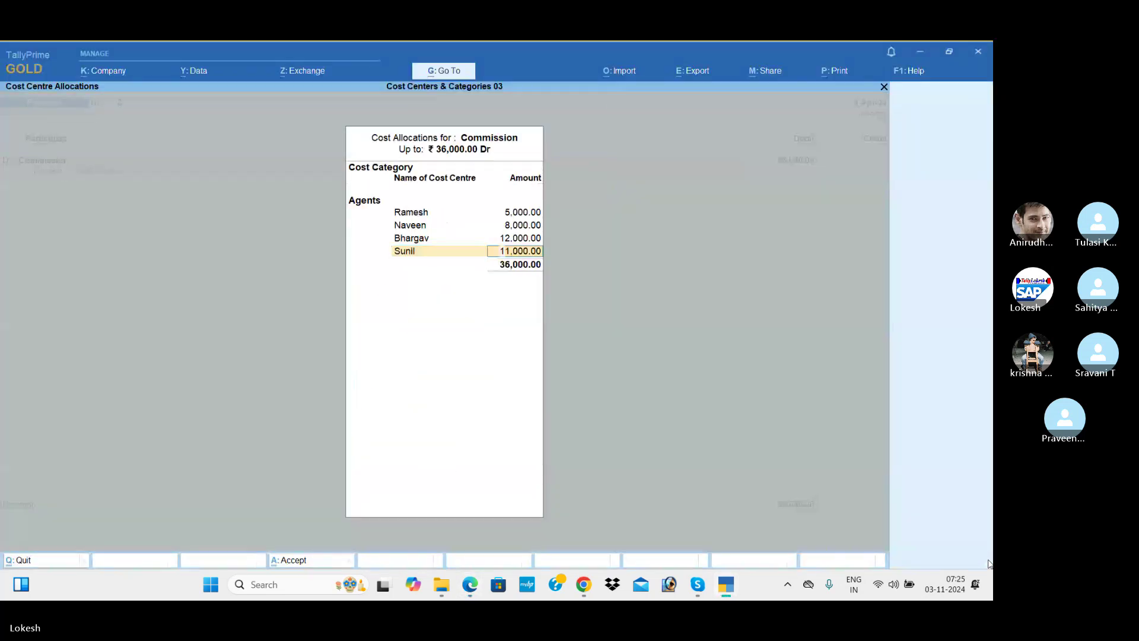
pyautogui.hotkey('alt', 'Tab')
pyautogui.hotkey('alt', 'Tab')
pyautogui.write('7,000')
pyautogui.press('Return')
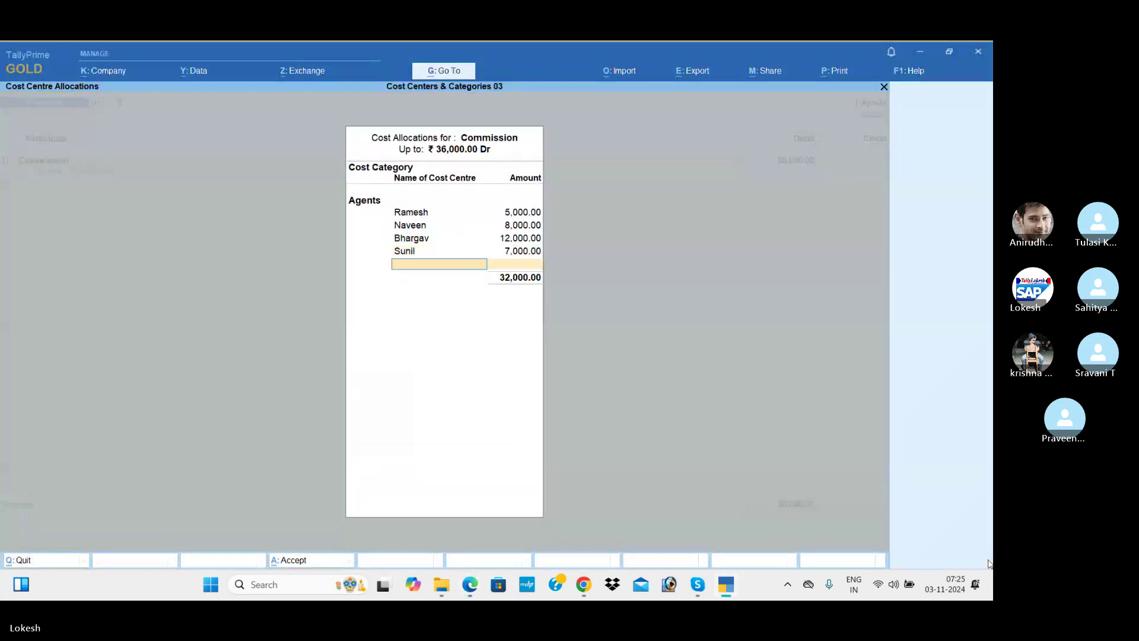
# - Look up the fifth agent in the PDF in Edge and allocate the remaining 4,000 to that cost centre in TallyPrime
pyautogui.hotkey('alt', 'Tab')
pyautogui.hotkey('alt', 'Tab')
pyautogui.write('K')
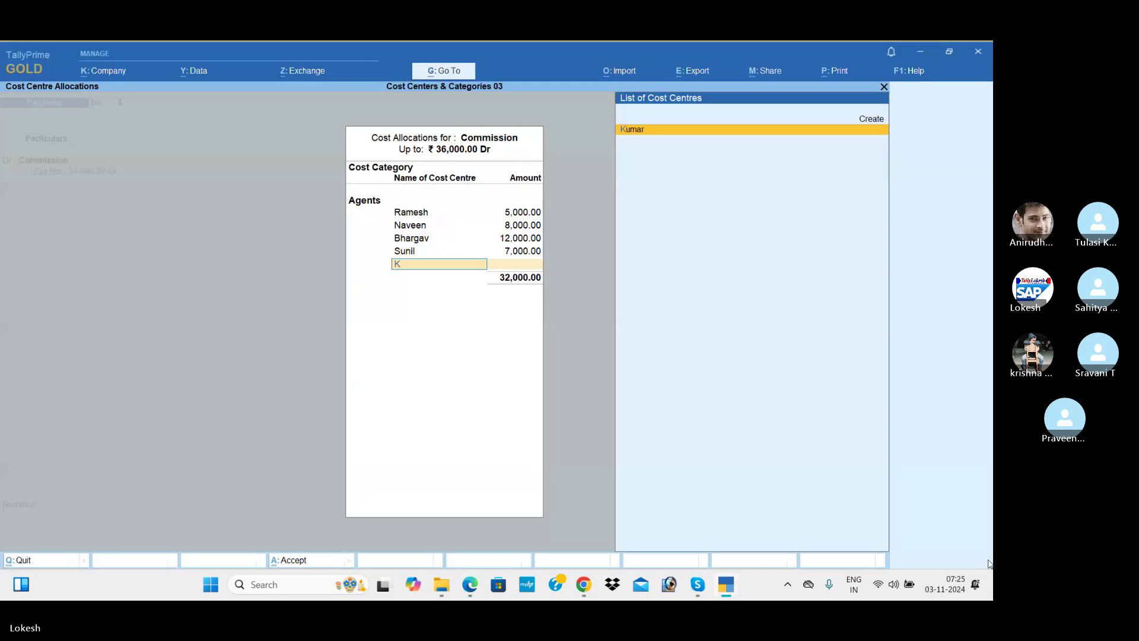
pyautogui.press('Return')
pyautogui.press('Return')
pyautogui.press('Return')
pyautogui.press('Return')
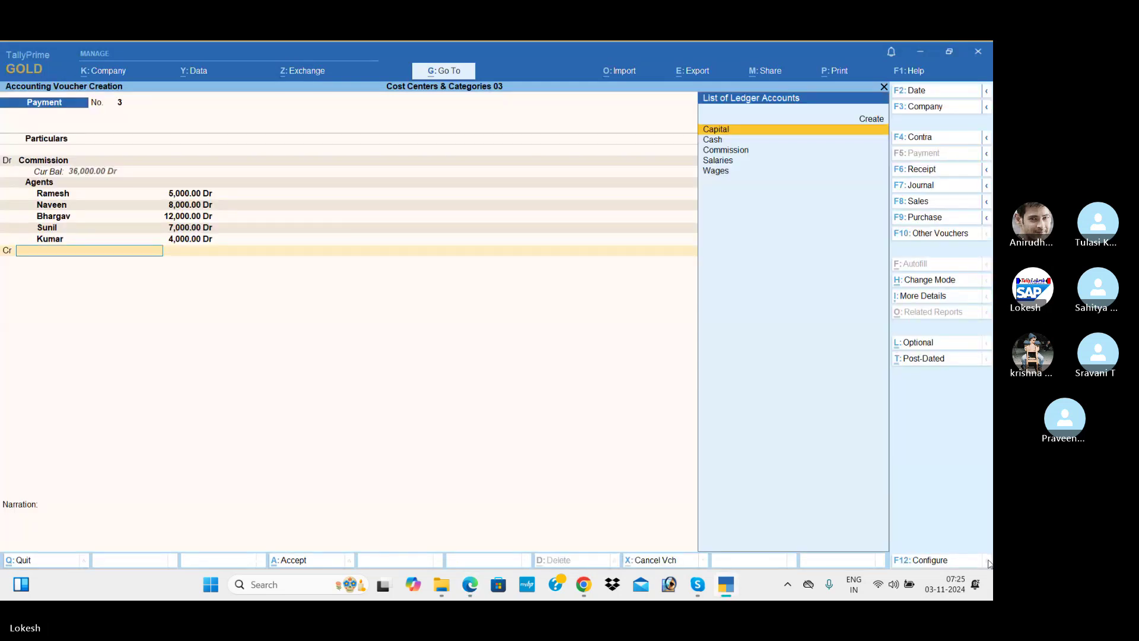
# - Credit Cash with 36,000 and accept the agents' commission payment voucher
pyautogui.press('Down')
pyautogui.press('Return')
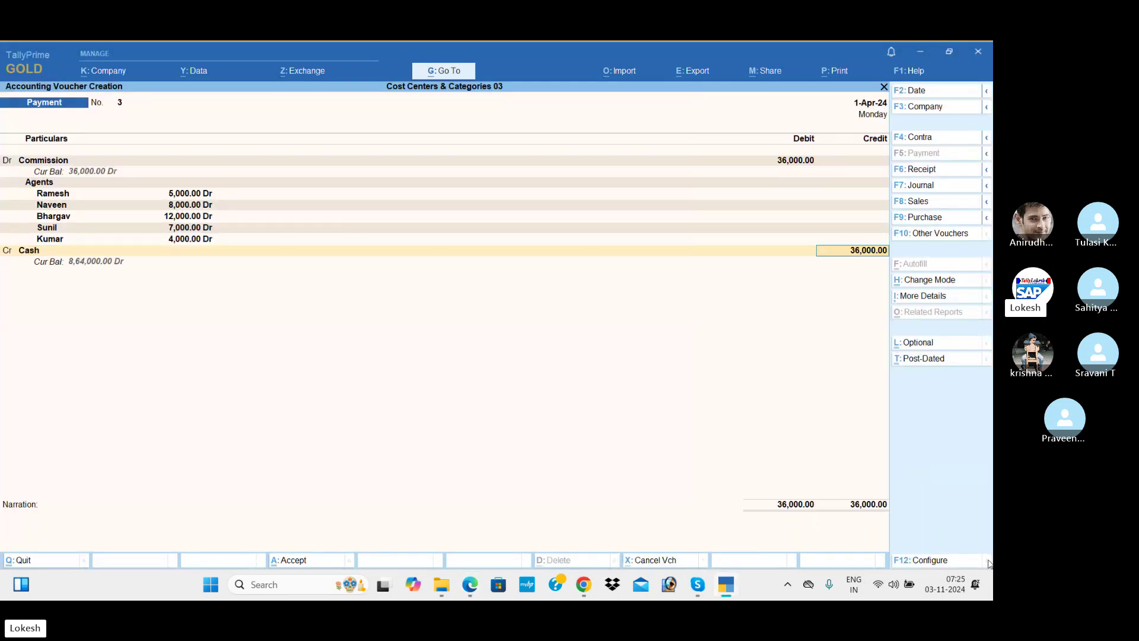
pyautogui.press('Return')
pyautogui.press('Return')
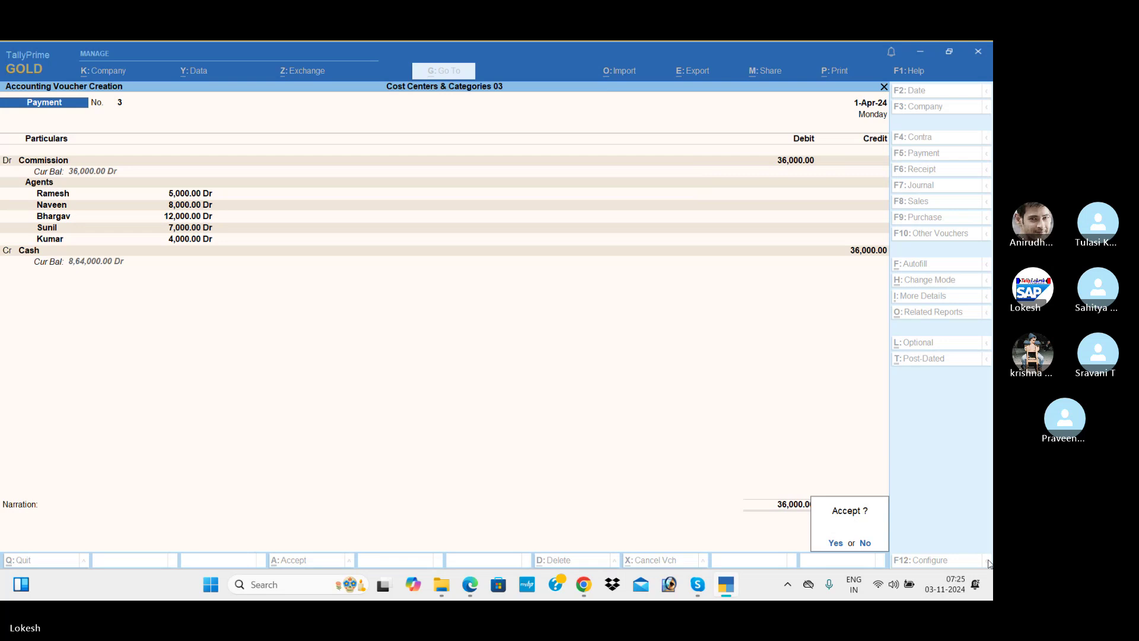
pyautogui.press('Return')
# - Debit Commission with 18,500 in a new TallyPrime payment voucher, checking the salesmen's commissions in the PDF in Edge
pyautogui.write('C')
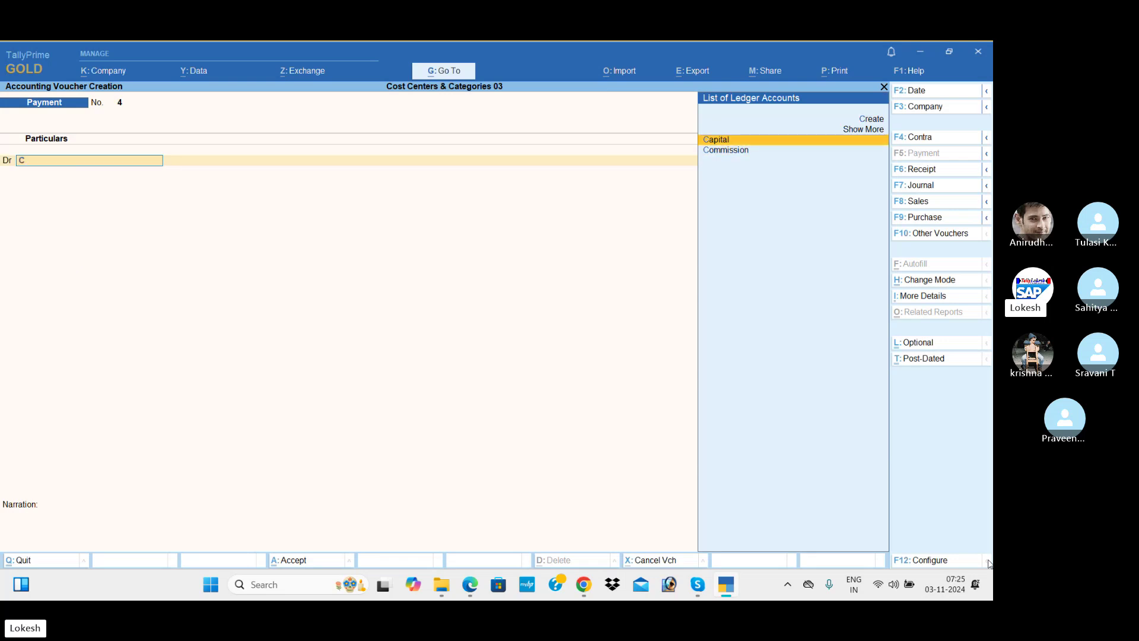
pyautogui.press('Down')
pyautogui.press('Return')
pyautogui.hotkey('alt', 'Tab')
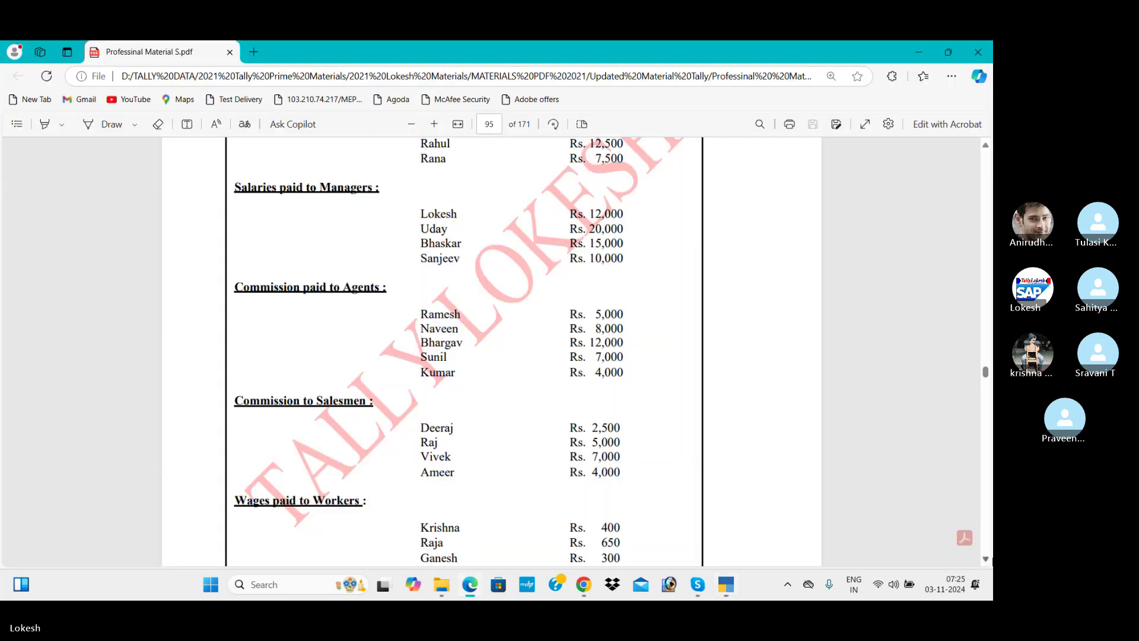
pyautogui.click(986, 560)
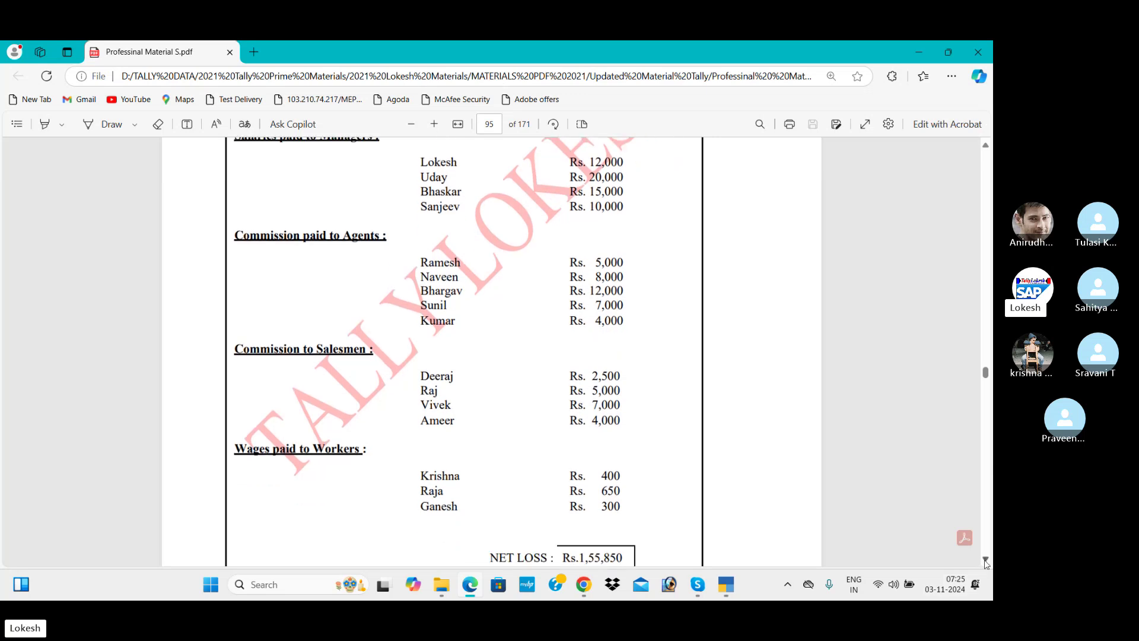
pyautogui.hotkey('alt', 'Tab')
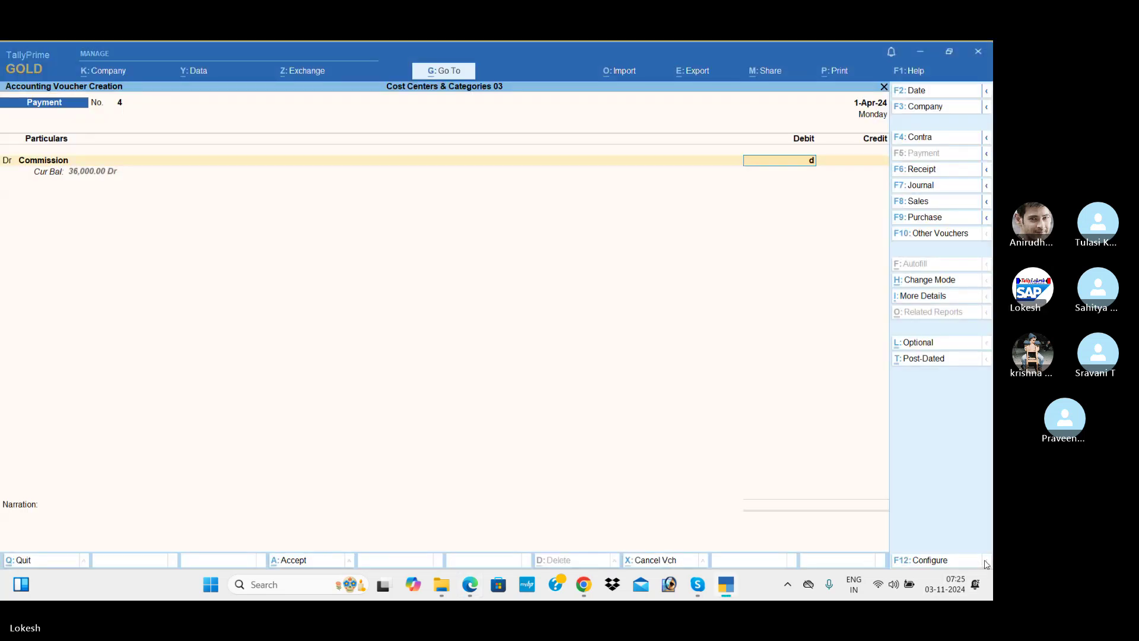
pyautogui.press('BackSpace')
pyautogui.hotkey('alt', 'Tab')
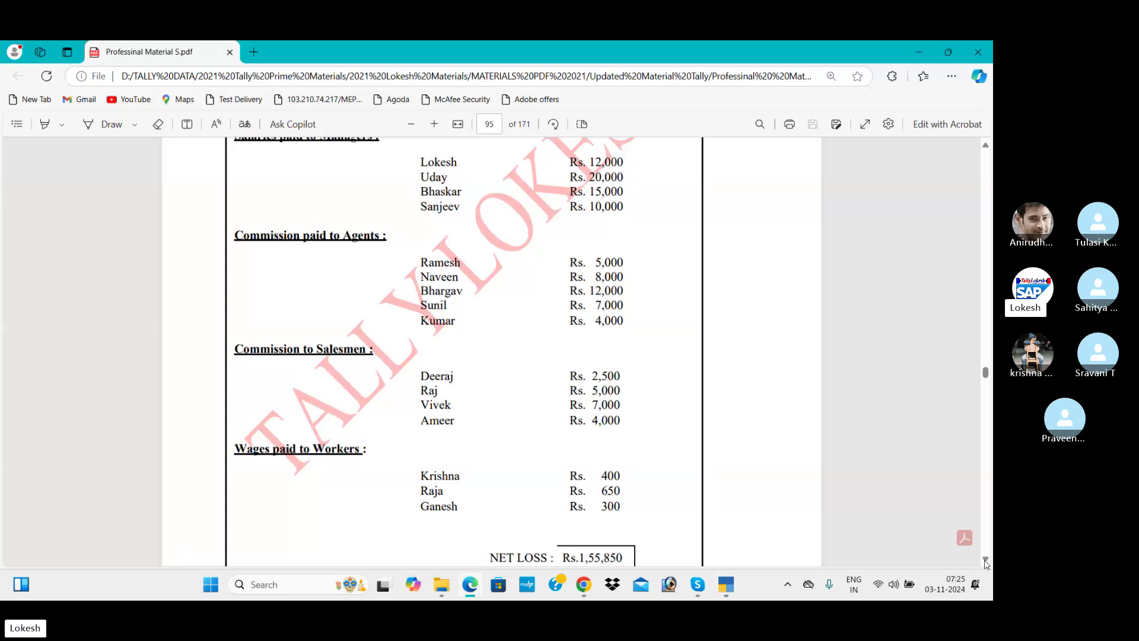
pyautogui.hotkey('alt', 'Tab')
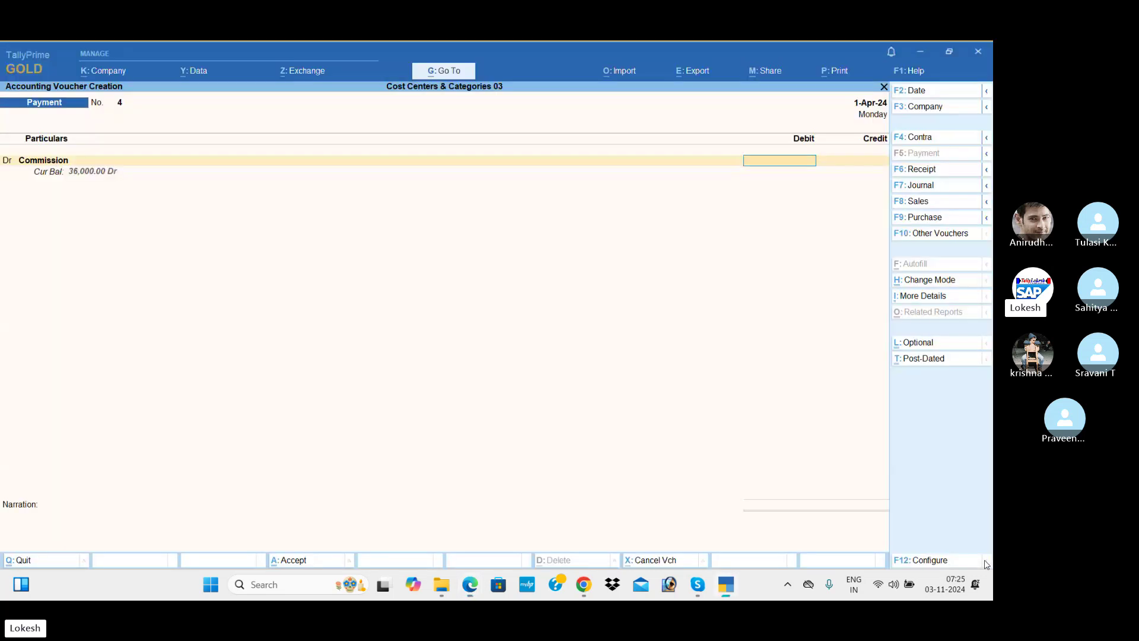
pyautogui.write('18500')
pyautogui.press('Return')
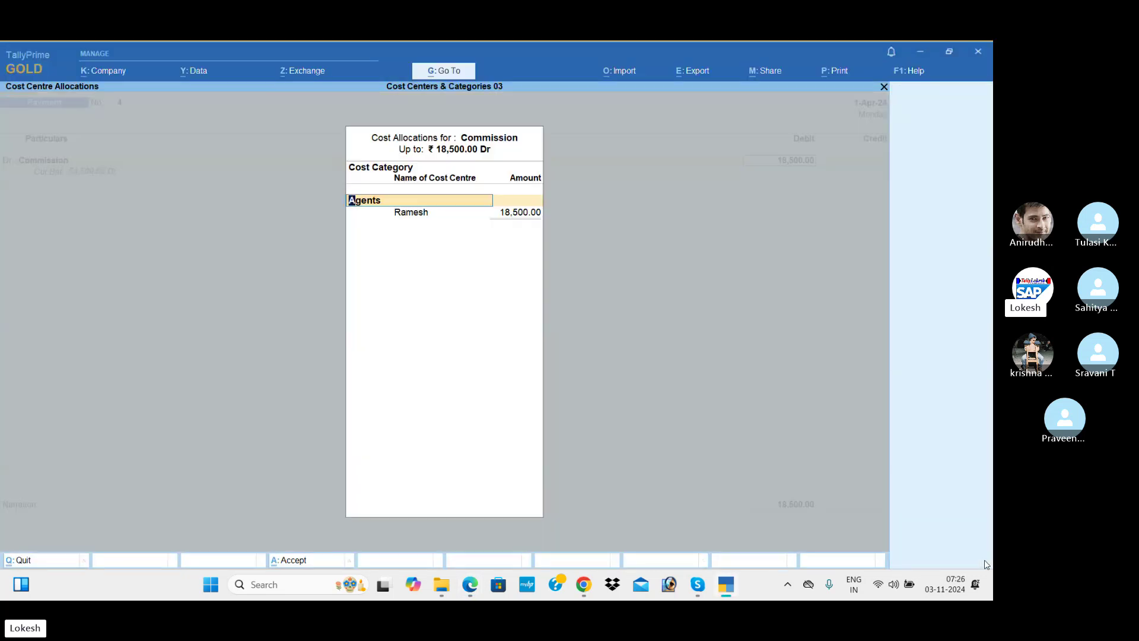
# - Set the cost category to Salesmen and allocate 2,500 to the first salesman, checking the amount in the PDF in Edge
pyautogui.write('smen')
pyautogui.press('Return')
pyautogui.write('d')
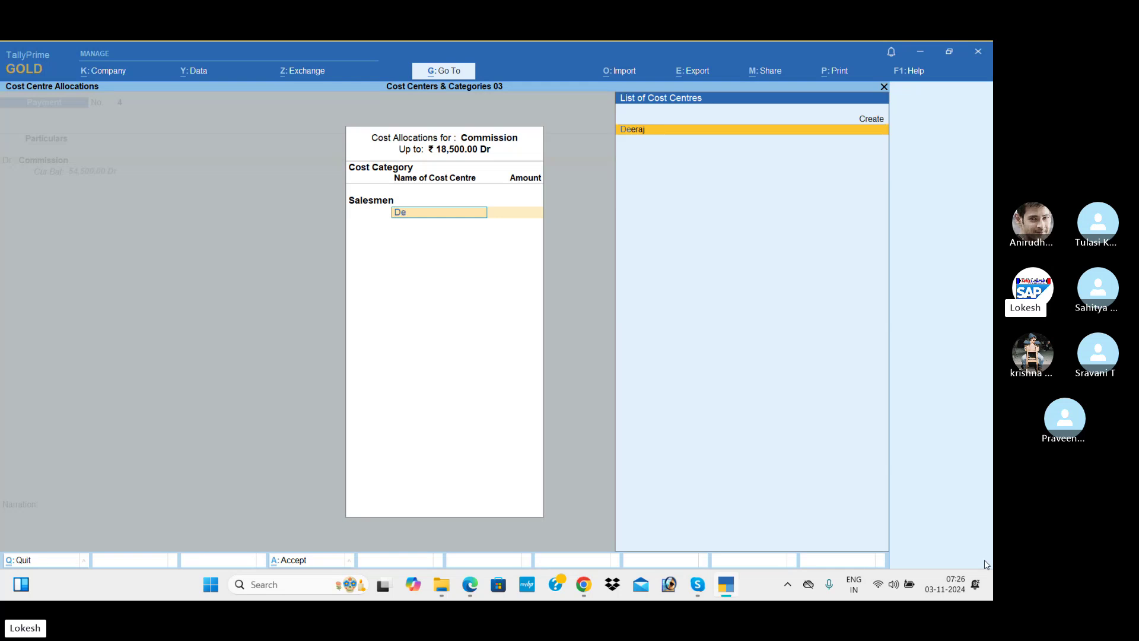
pyautogui.press('Return')
pyautogui.hotkey('alt', 'Tab')
pyautogui.hotkey('alt', 'Tab')
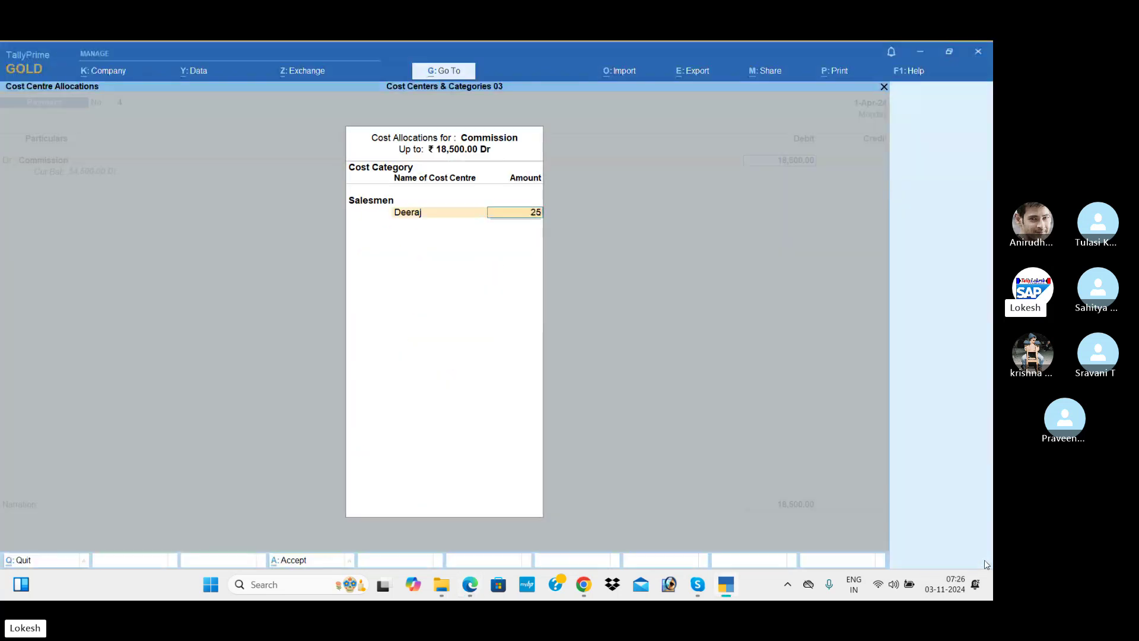
pyautogui.write('2500')
pyautogui.press('Return')
# - Look up the second salesman in the PDF in Edge and allocate 5,000 to that cost centre in TallyPrime
pyautogui.hotkey('alt', 'Tab')
pyautogui.hotkey('alt', 'Tab')
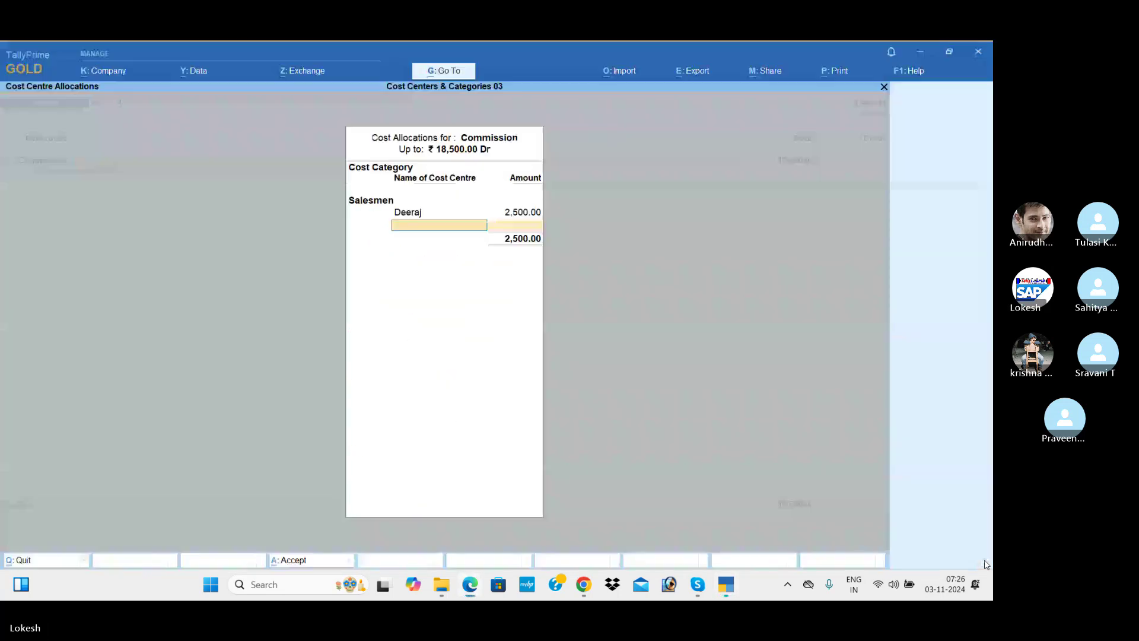
pyautogui.write('raj')
pyautogui.press('Return')
pyautogui.hotkey('alt', 'Tab')
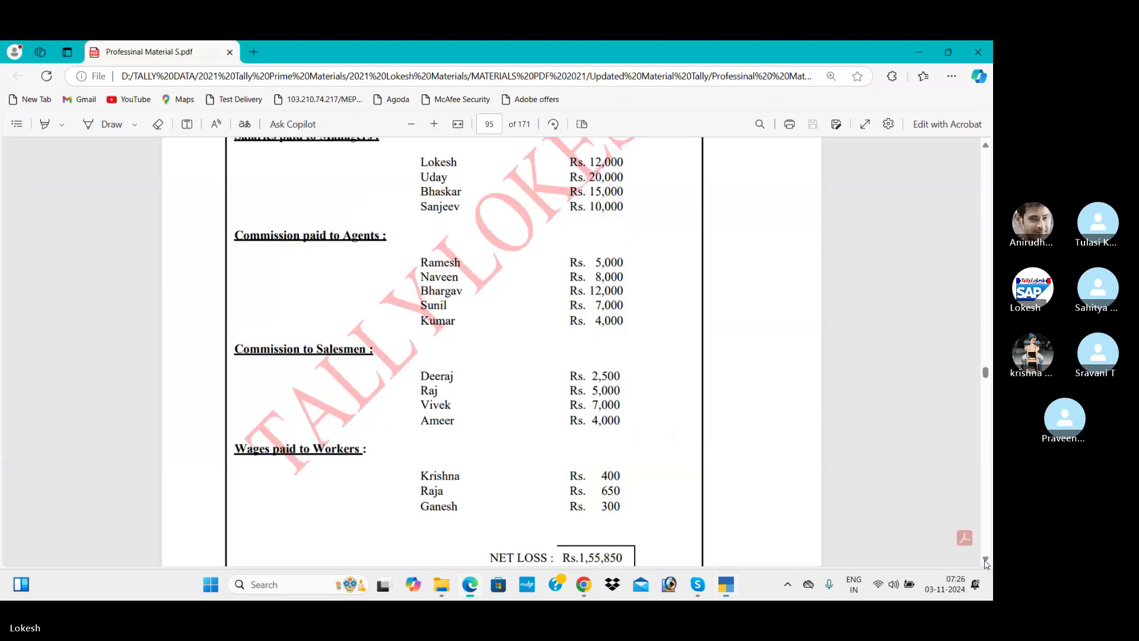
pyautogui.hotkey('alt', 'Tab')
pyautogui.write('5000')
pyautogui.press('Return')
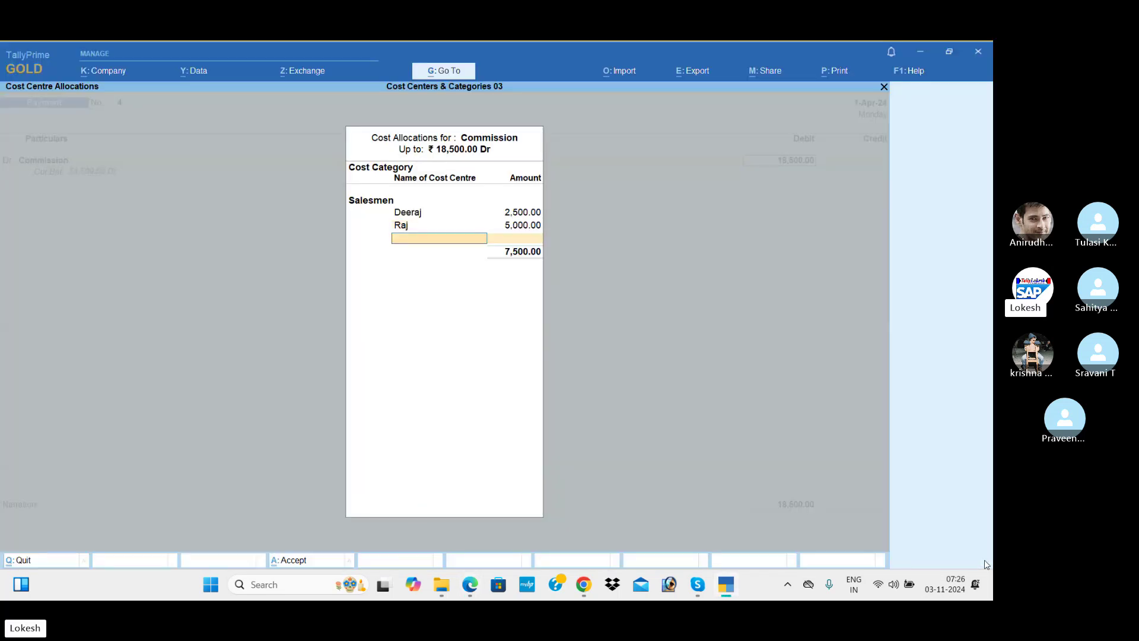
# - Look up the third salesman in the PDF in Edge and allocate 7,000 to that cost centre in TallyPrime
pyautogui.hotkey('alt', 'Tab')
pyautogui.press('Escape')
pyautogui.write('v')
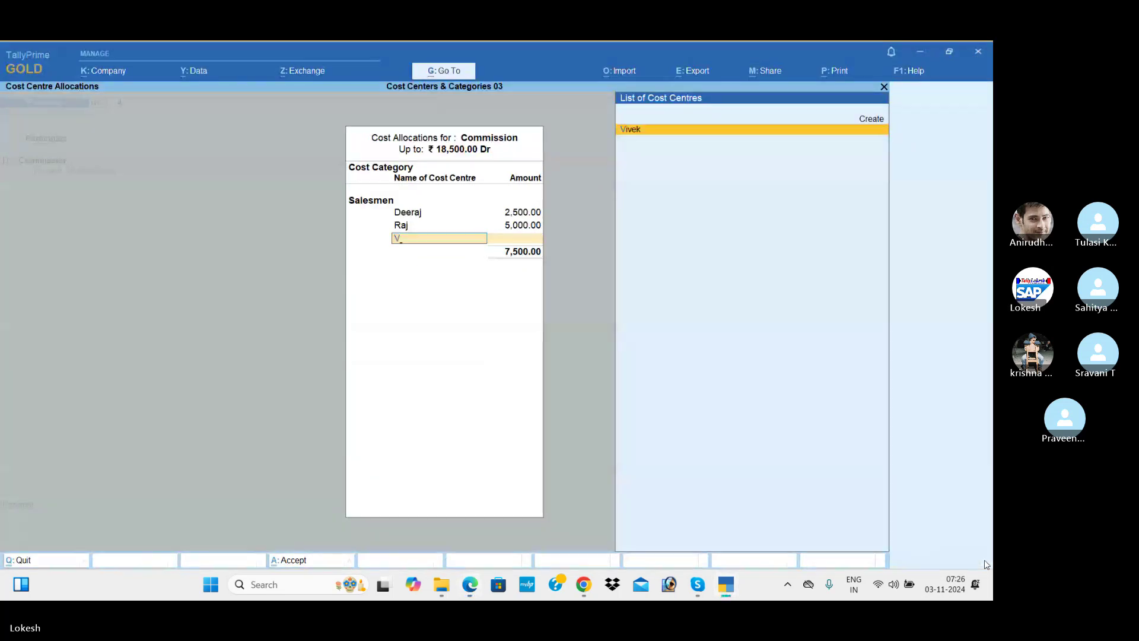
pyautogui.press('Return')
pyautogui.hotkey('alt', 'Tab')
pyautogui.hotkey('alt', 'Tab')
pyautogui.write('7000')
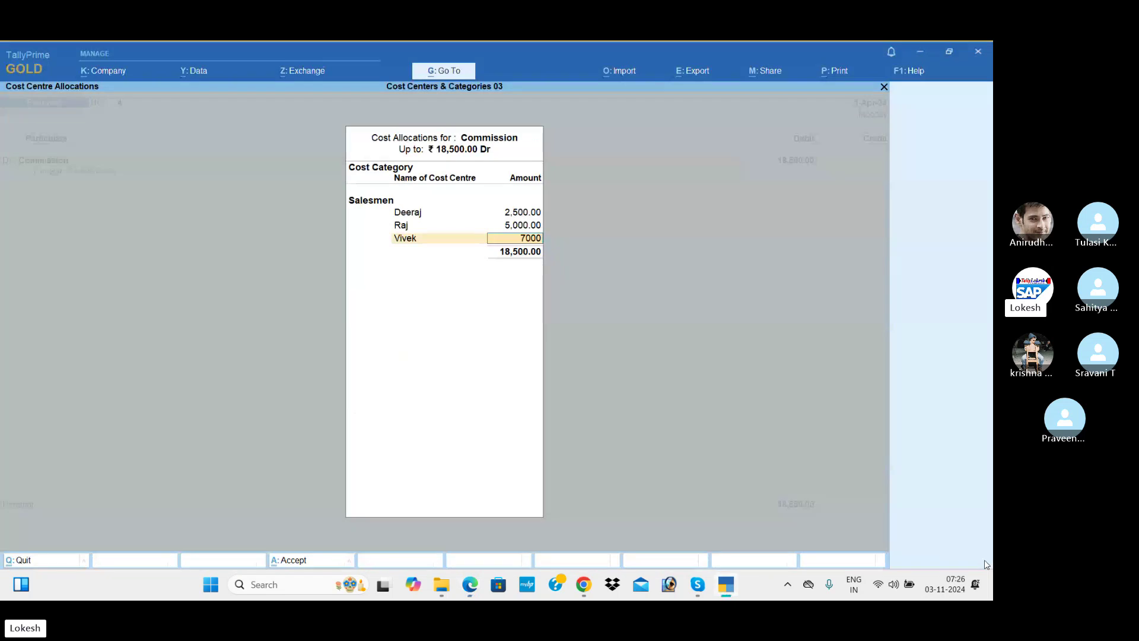
pyautogui.press('Return')
# - Look up the fourth salesman in the PDF in Edge and allocate the remaining 4,000 to that cost centre in TallyPrime
pyautogui.hotkey('alt', 'Tab')
pyautogui.hotkey('alt', 'Tab')
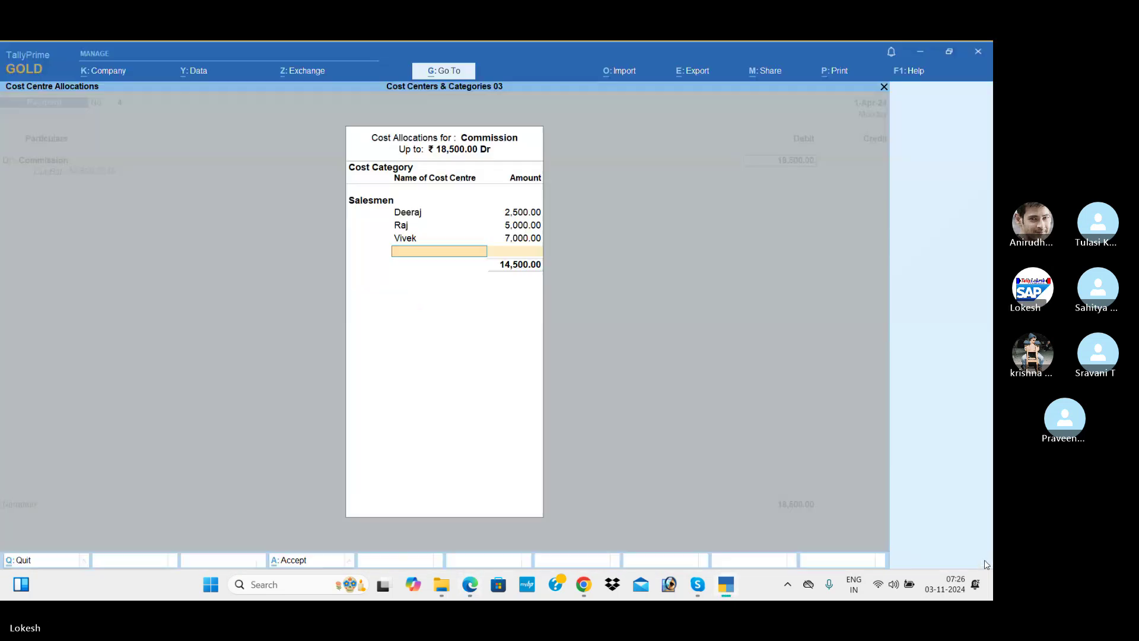
pyautogui.write('A')
pyautogui.press('Return')
pyautogui.press('Return')
pyautogui.press('Return')
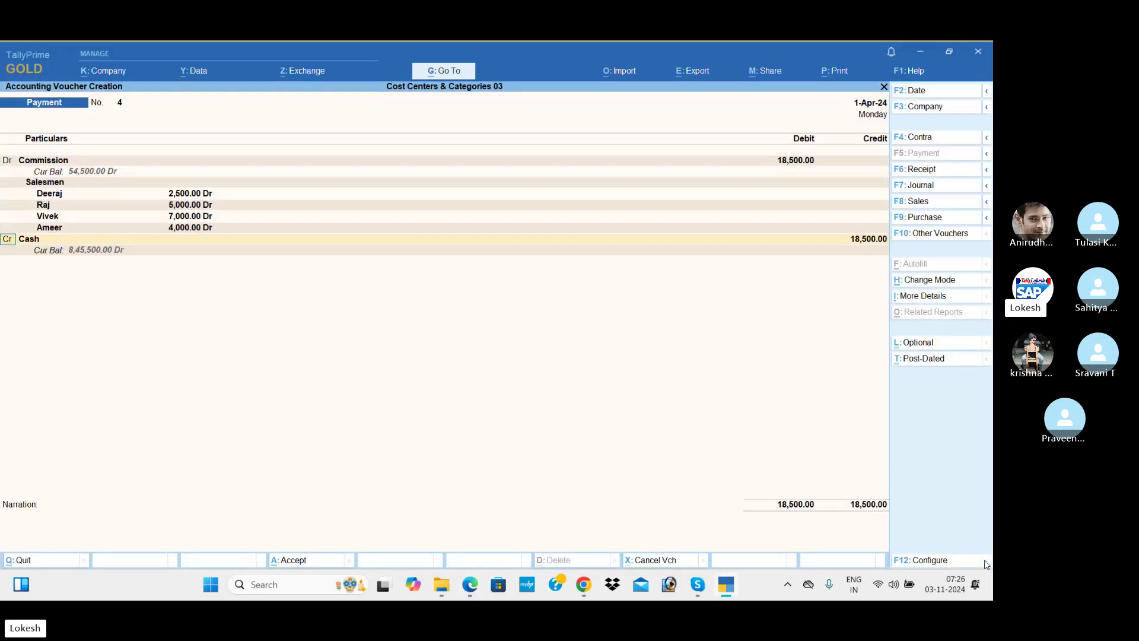
# - Credit Cash with 18,500 and accept the salesmen's commission payment voucher
pyautogui.press('Return')
pyautogui.press('Return')
pyautogui.press('Return')
pyautogui.press('Return')
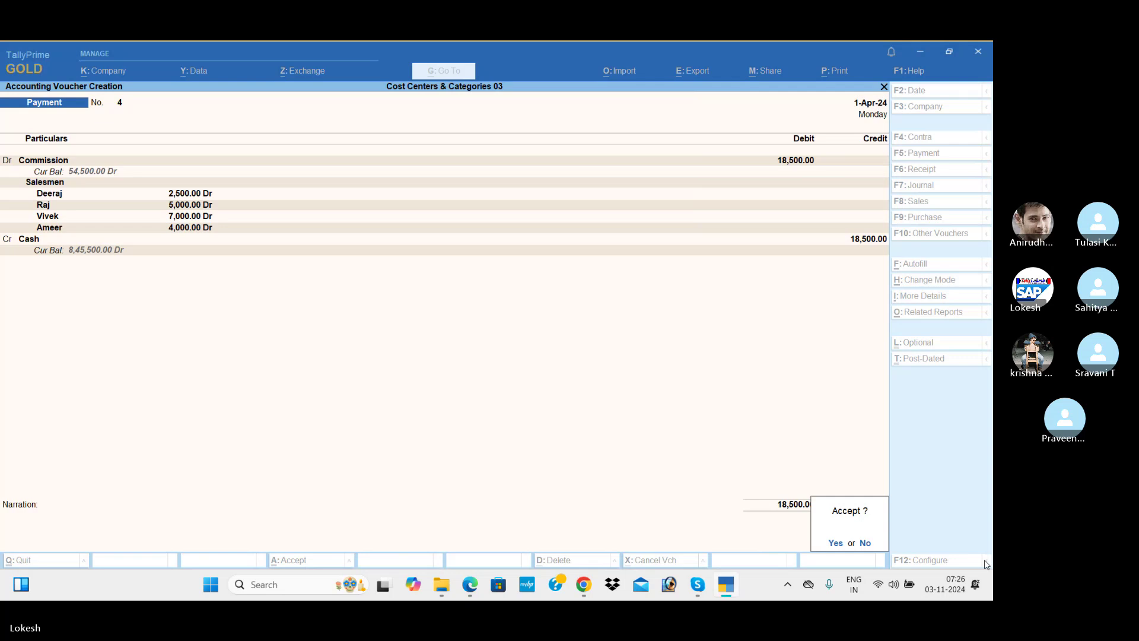
pyautogui.press('Return')
# - Debit Wages with 1,350 in a new TallyPrime payment voucher, checking the workers' wages in the PDF in Edge
pyautogui.hotkey('alt', 'Tab')
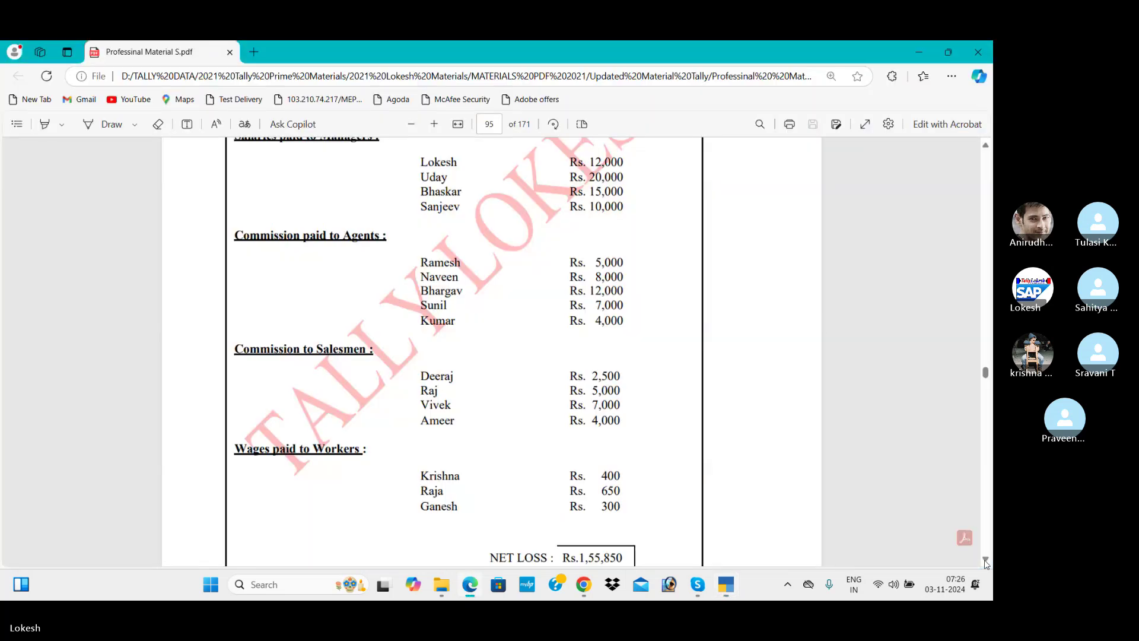
pyautogui.hotkey('alt', 'Tab')
pyautogui.write('w')
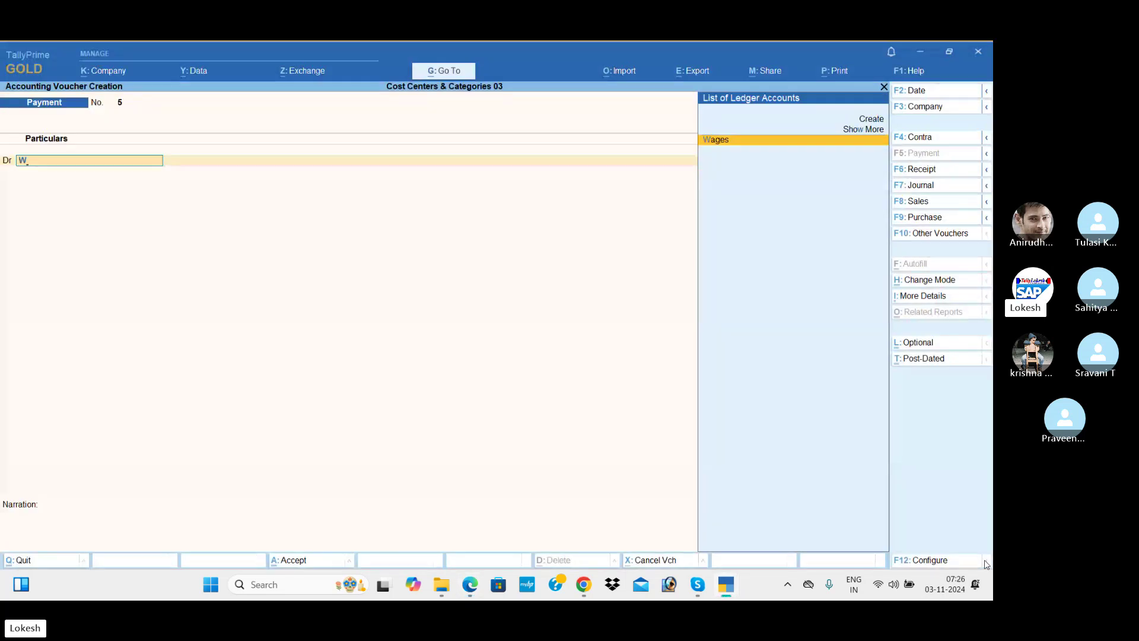
pyautogui.press('Return')
pyautogui.hotkey('alt', 'Tab')
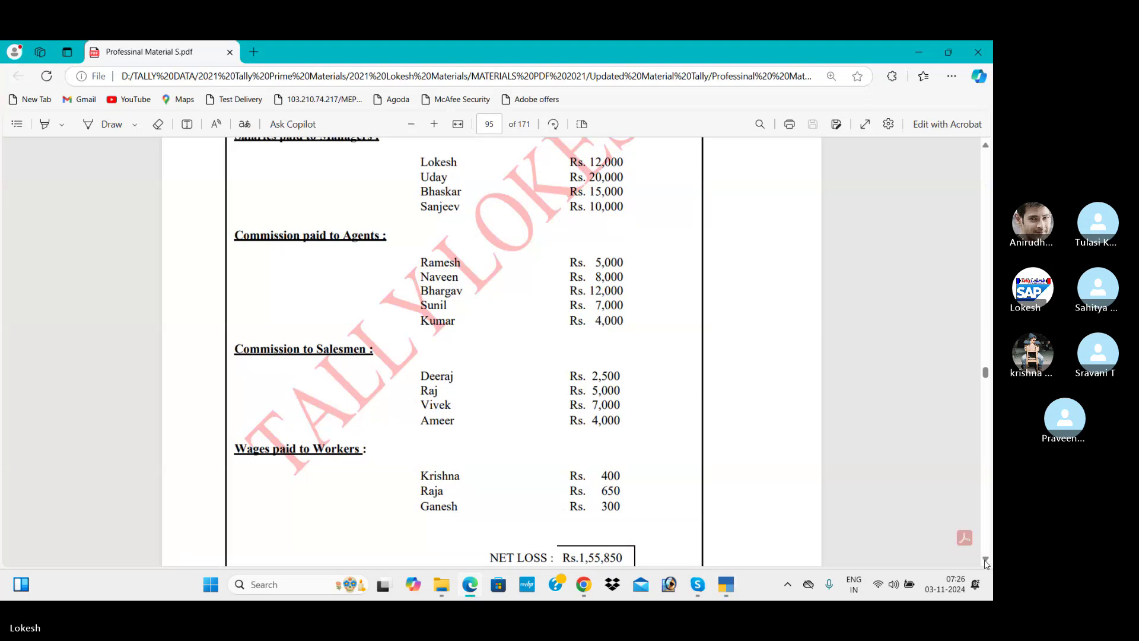
pyautogui.scroll(-3, 990, 557)
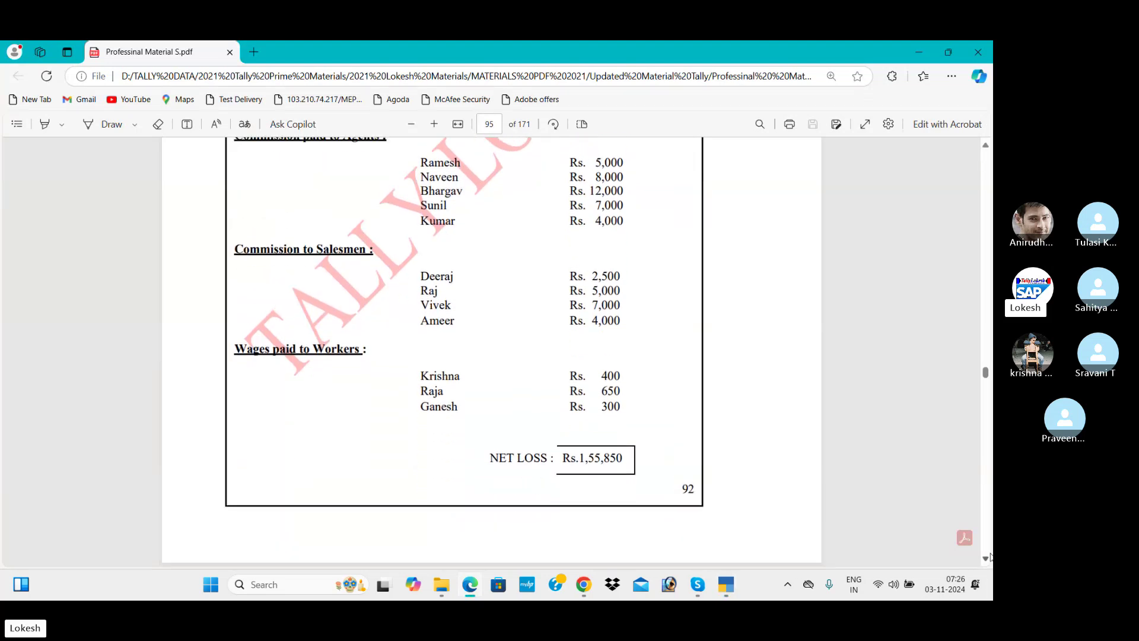
pyautogui.hotkey('alt', 'Tab')
pyautogui.write('1,350')
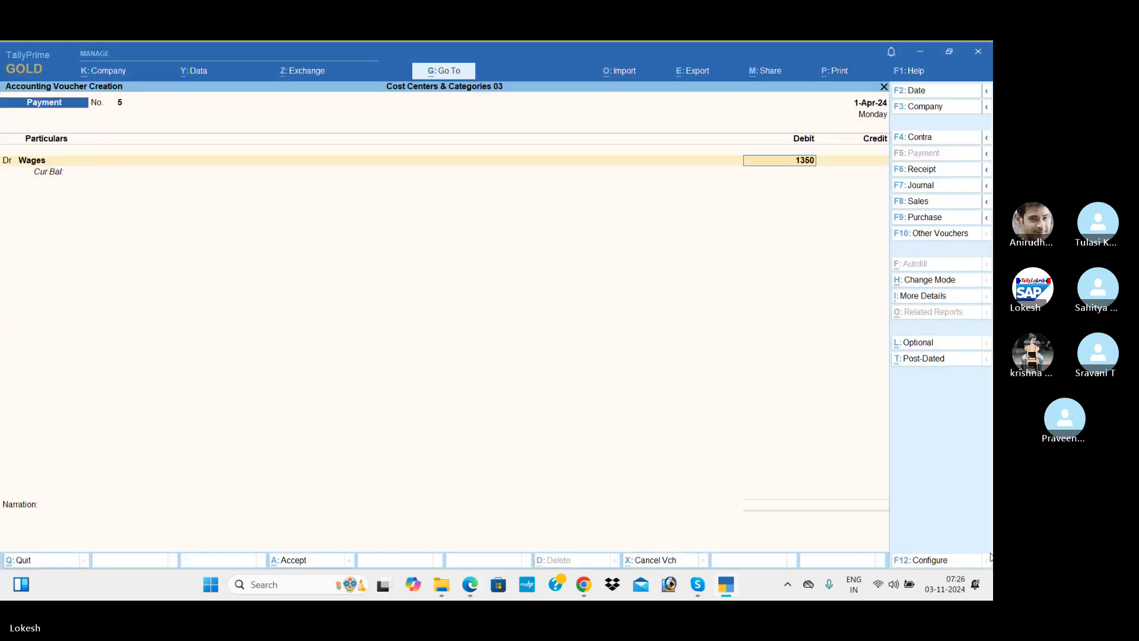
pyautogui.press('Return')
# - Set the cost category to Workers and allocate 400 to the first worker, checking the details in the PDF in Edge
pyautogui.write('W')
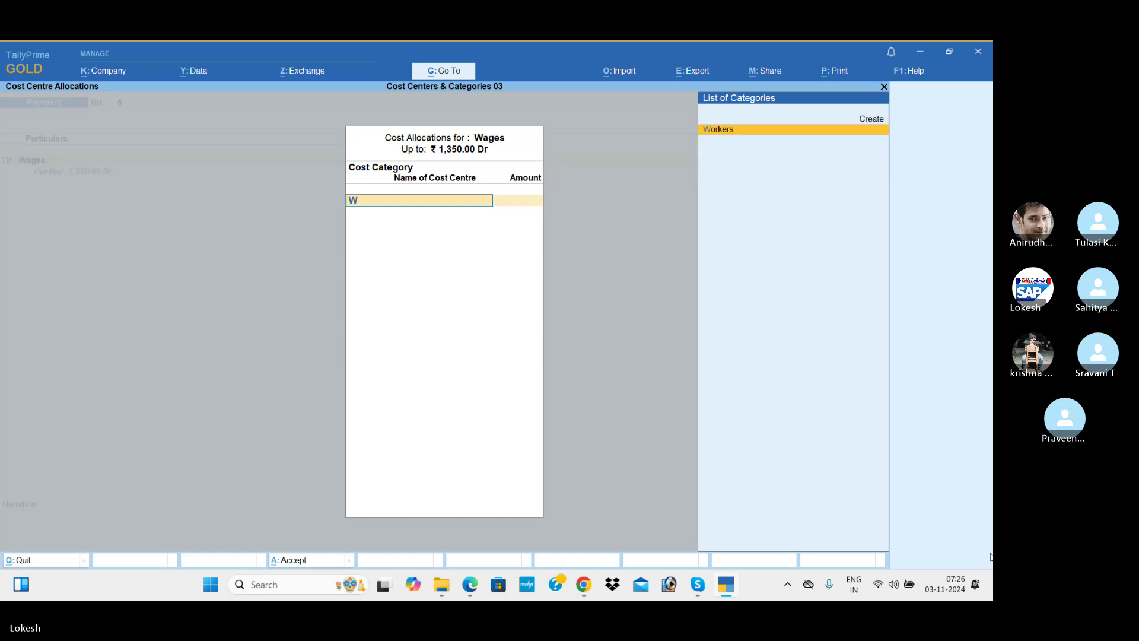
pyautogui.press('Return')
pyautogui.hotkey('alt', 'Tab')
pyautogui.hotkey('alt', 'Tab')
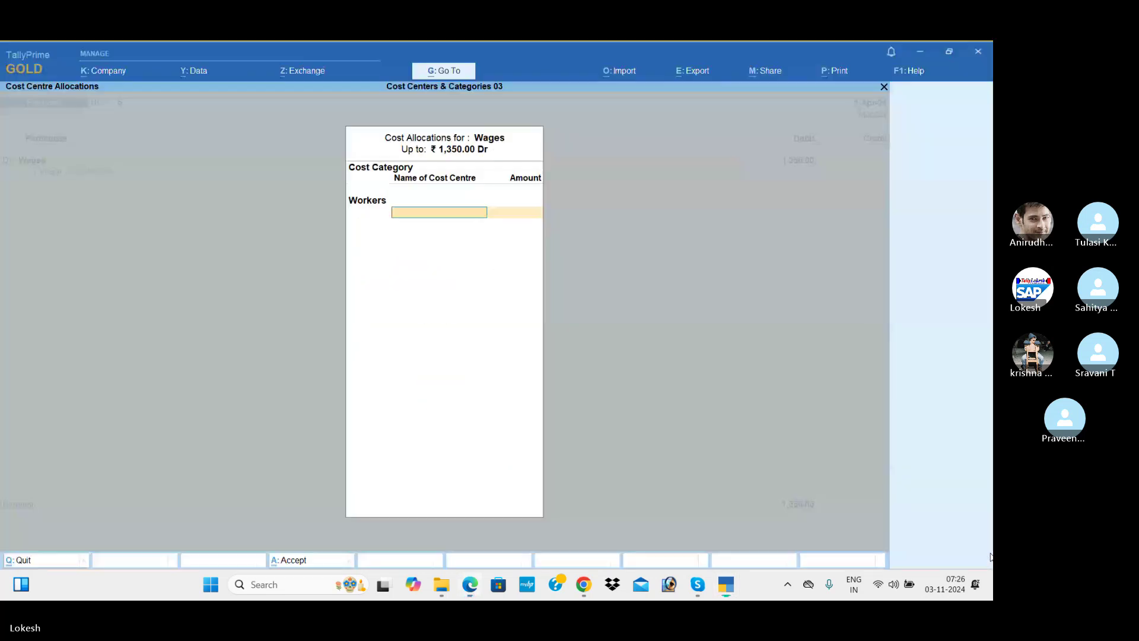
pyautogui.write('Kr')
pyautogui.press('Return')
pyautogui.hotkey('alt', 'Tab')
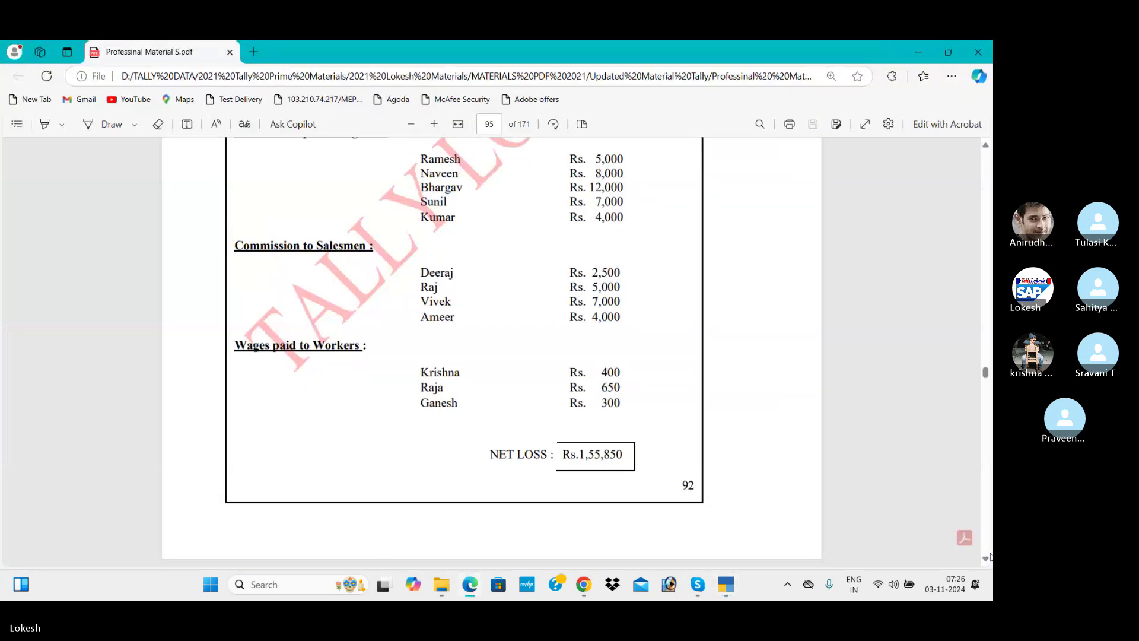
pyautogui.hotkey('alt', 'Tab')
pyautogui.write('400')
pyautogui.press('Return')
# - Look up the second worker in the PDF in Edge and allocate 650 to that cost centre in TallyPrime
pyautogui.hotkey('alt', 'Tab')
pyautogui.hotkey('alt', 'Tab')
pyautogui.write('Ra')
pyautogui.press('Return')
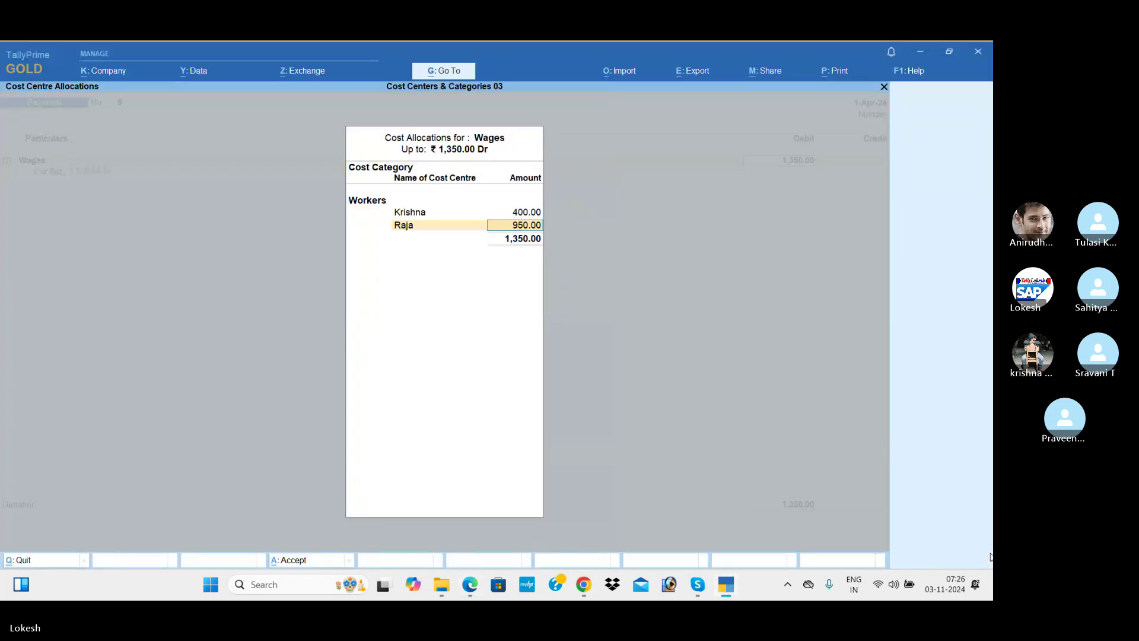
pyautogui.hotkey('alt', 'Tab')
pyautogui.hotkey('alt', 'Tab')
pyautogui.write('650')
pyautogui.press('Return')
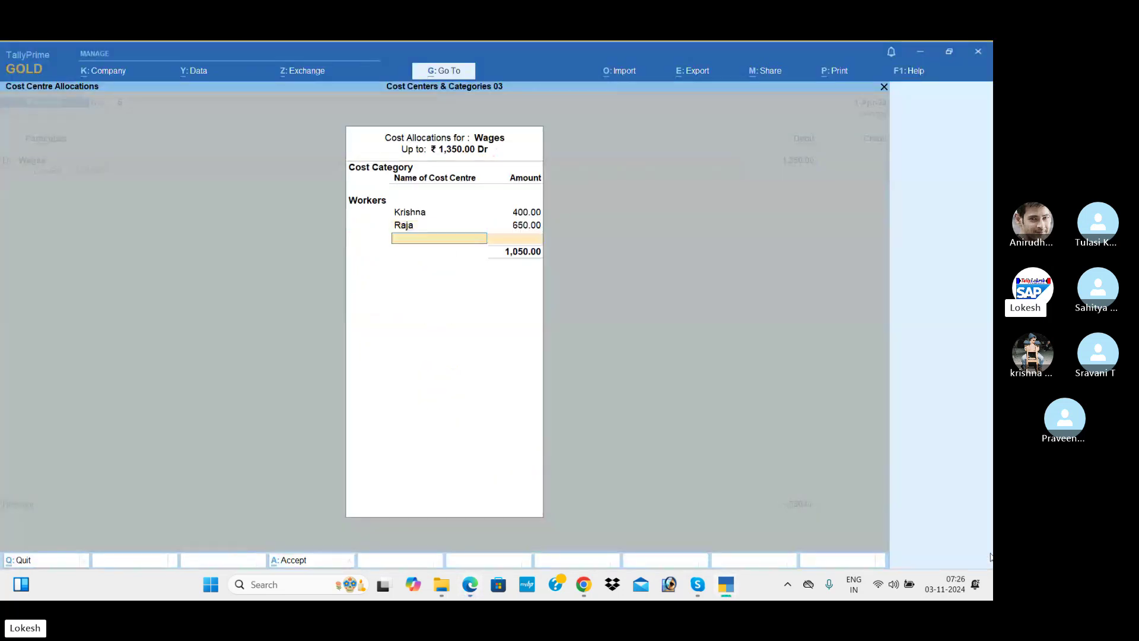
# - Look up the third worker in the PDF in Edge and allocate the remaining 300 to that cost centre in TallyPrime
pyautogui.hotkey('alt', 'Tab')
pyautogui.hotkey('alt', 'Tab')
pyautogui.write('G')
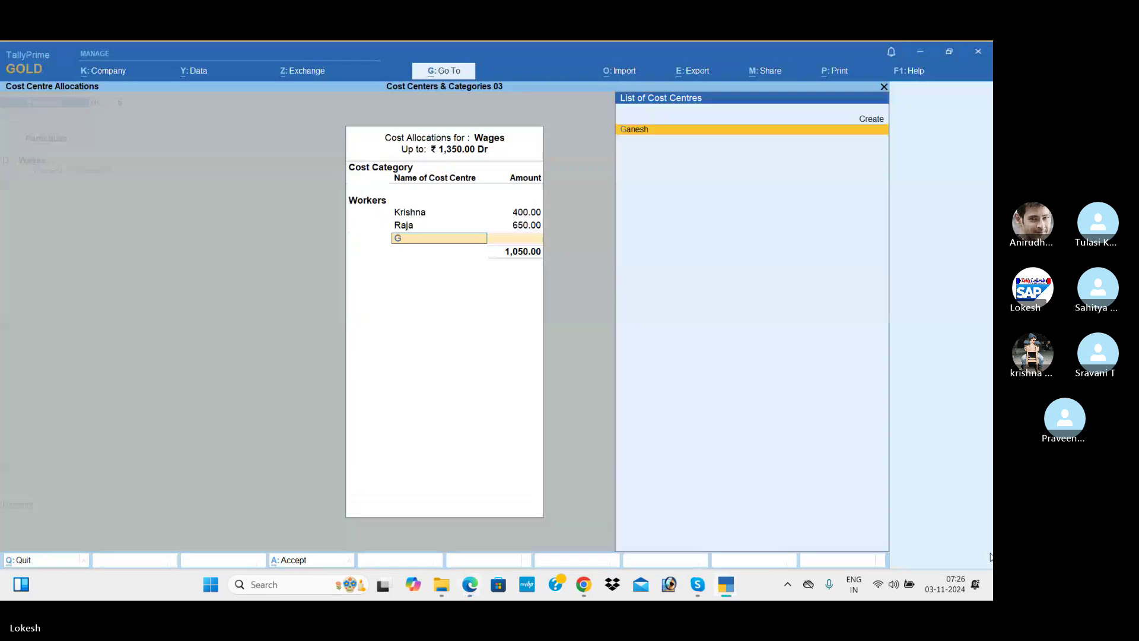
pyautogui.press('Return')
pyautogui.press('Return')
pyautogui.press('Return')
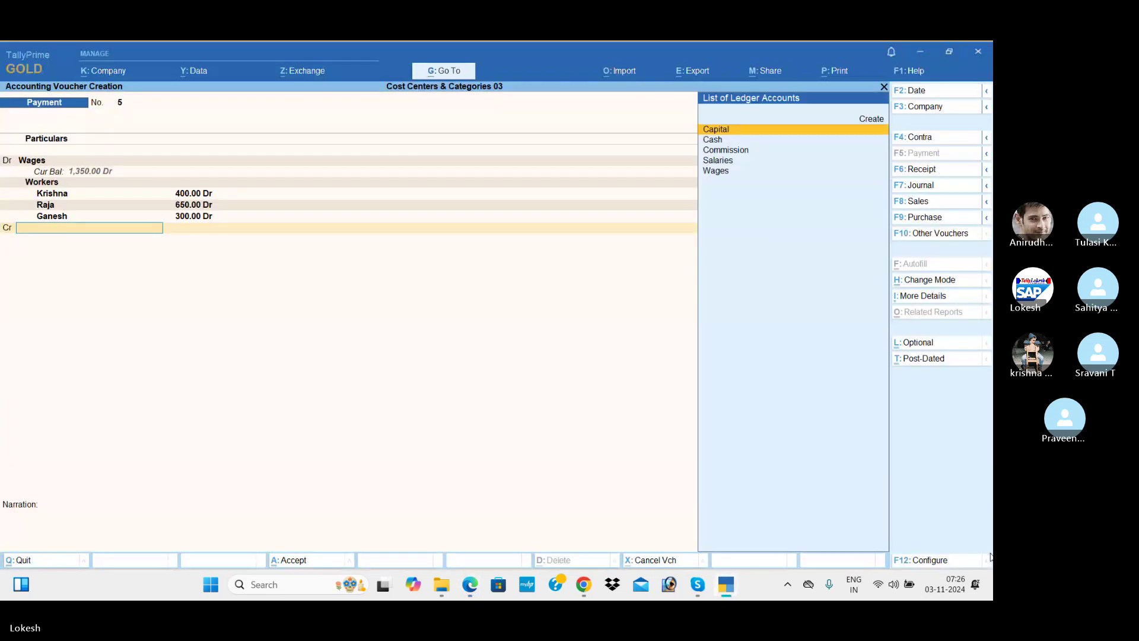
# - Credit Cash with 1,350 and accept the workers' wages payment voucher
pyautogui.press('Down')
pyautogui.press('Return')
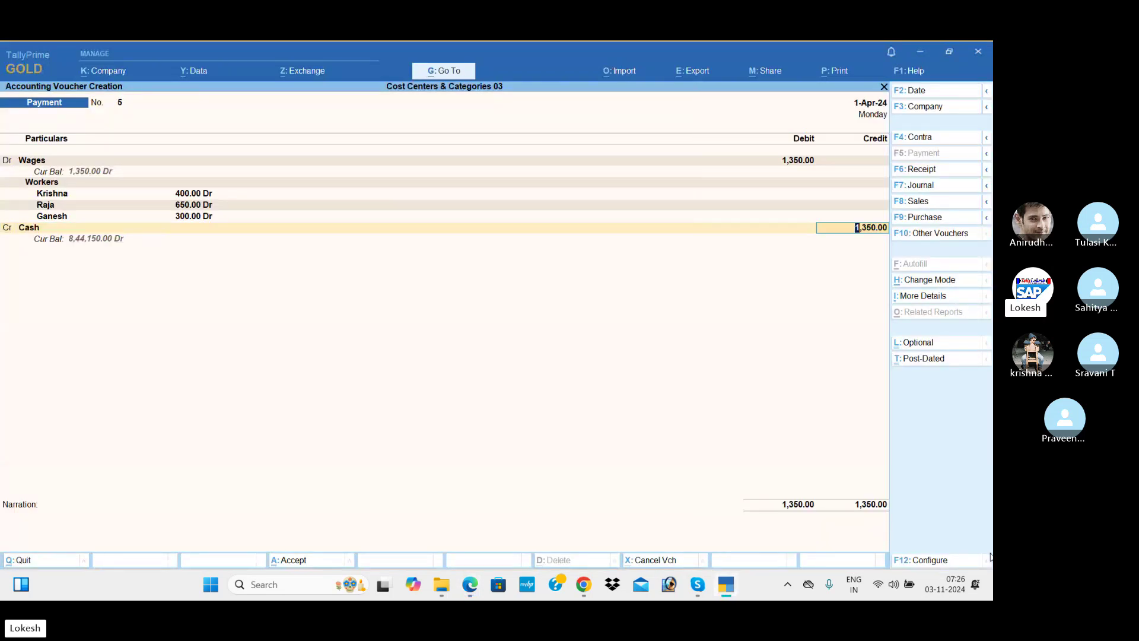
pyautogui.press('Return')
pyautogui.press('Return')
pyautogui.press('Return')
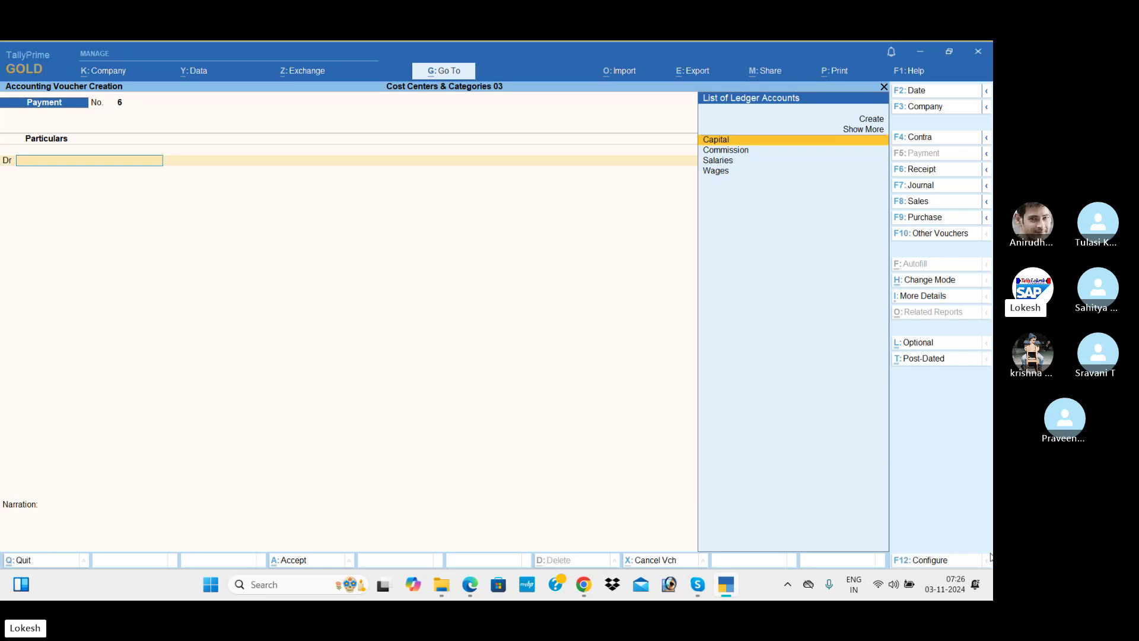
# - Leave voucher entry and review the recorded vouchers in the Day Book
pyautogui.press('Escape')
pyautogui.press('y')
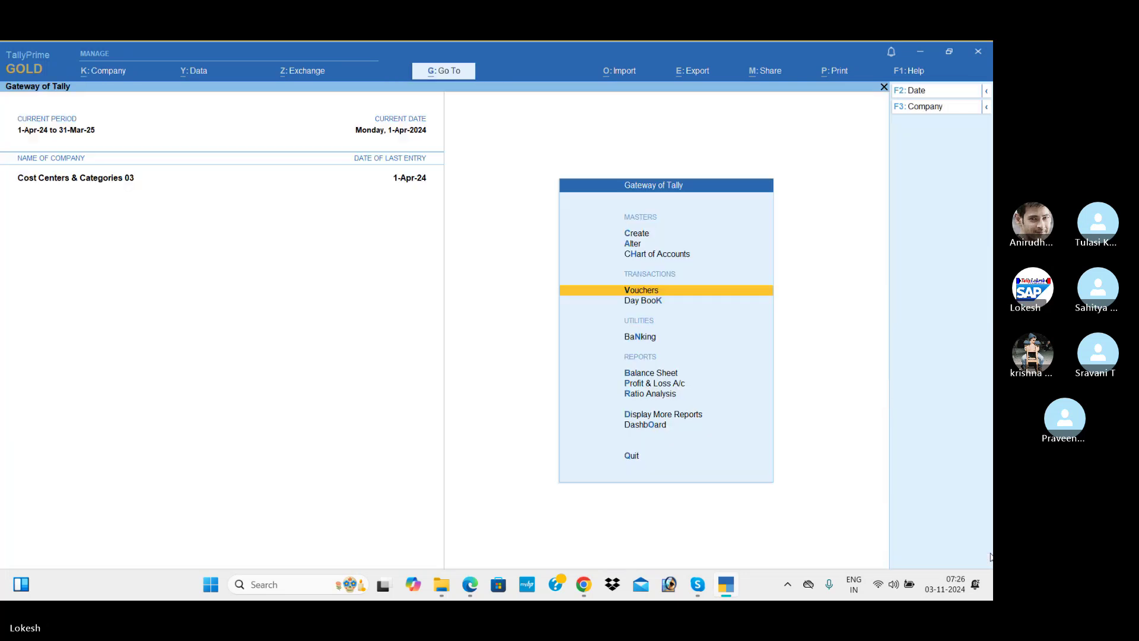
pyautogui.press('Down')
pyautogui.press('Return')
pyautogui.press('Down')
pyautogui.press('Down')
pyautogui.press('Down')
pyautogui.press('Down')
pyautogui.press('Down')
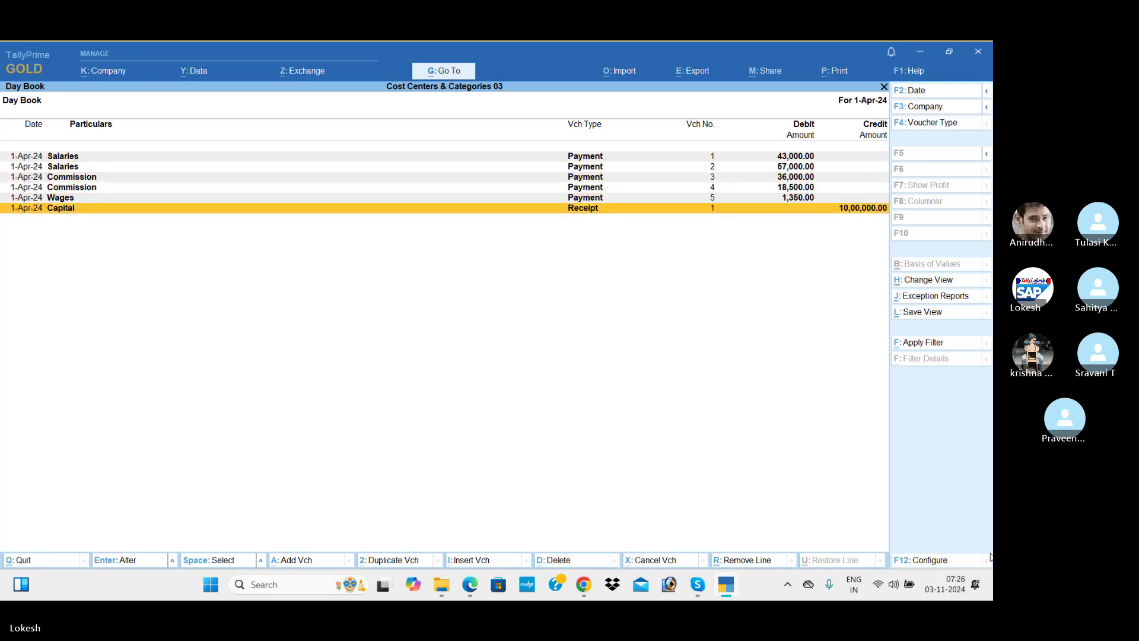
# - View the Profit & Loss A/c in detailed form and compare its net loss with the PDF in Edge
pyautogui.press('Escape')
pyautogui.press('Down')
pyautogui.press('Down')
pyautogui.press('Down')
pyautogui.press('Return')
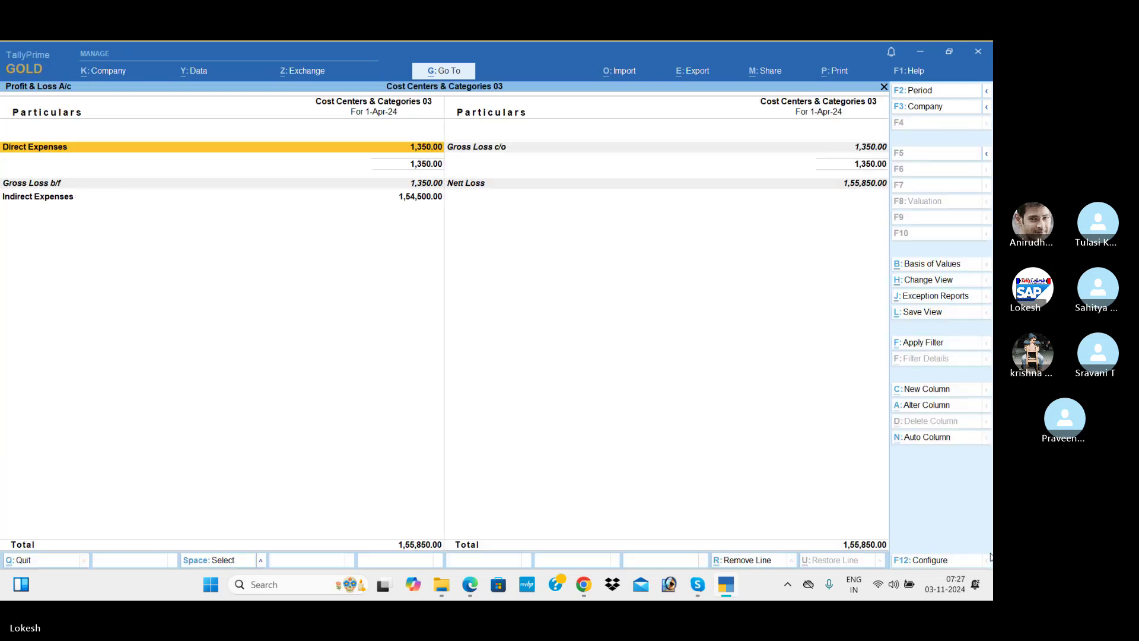
pyautogui.hotkey('alt', 'F5')
pyautogui.press('Down')
pyautogui.press('Right')
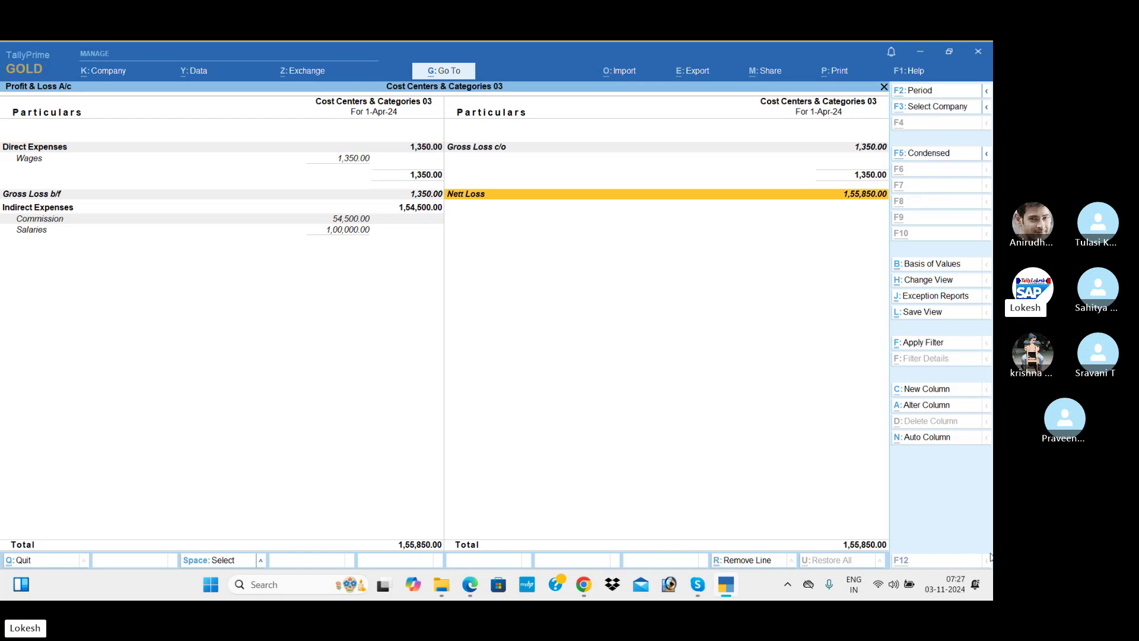
pyautogui.hotkey('alt', 'Tab')
pyautogui.hotkey('alt', 'Tab')
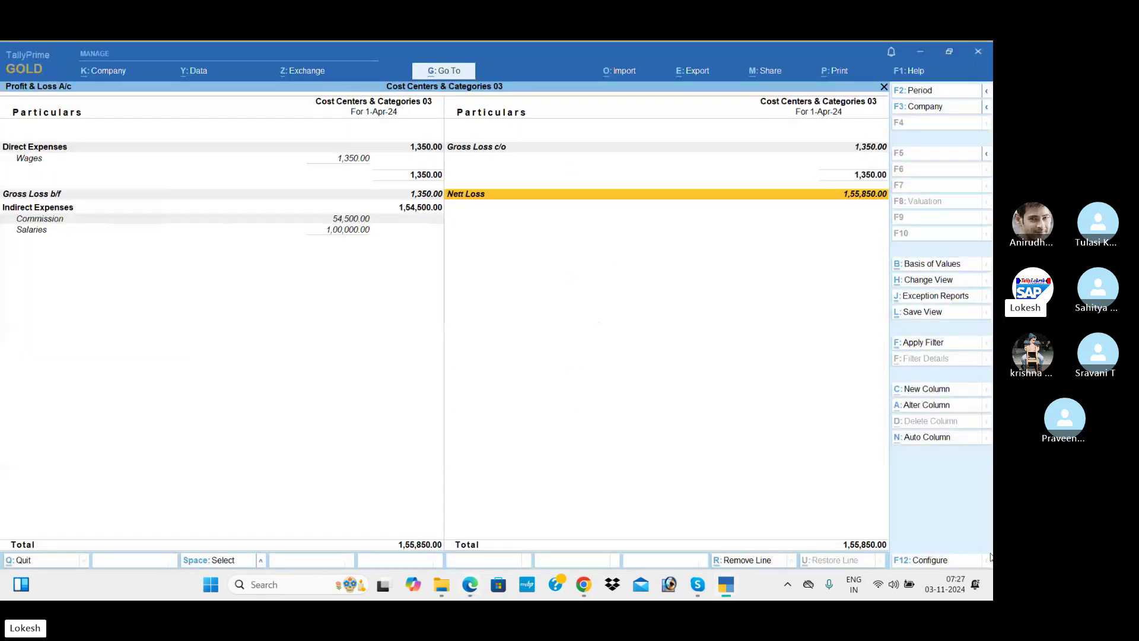
pyautogui.press('Escape')
pyautogui.press('Down')
pyautogui.press('Down')
pyautogui.press('Down')
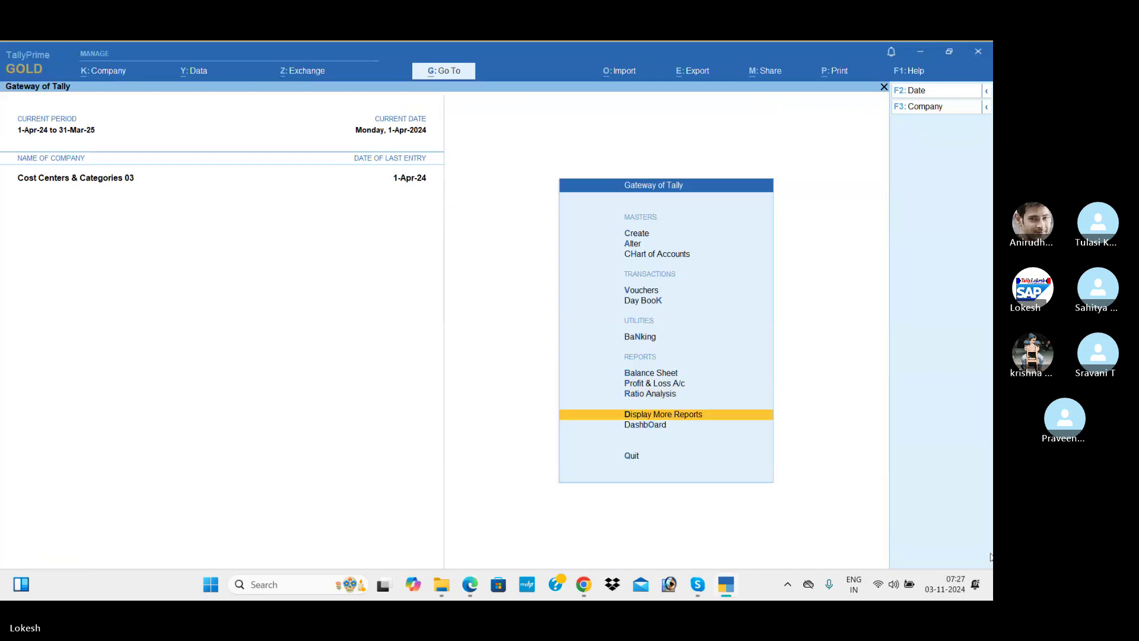
pyautogui.press('Return')
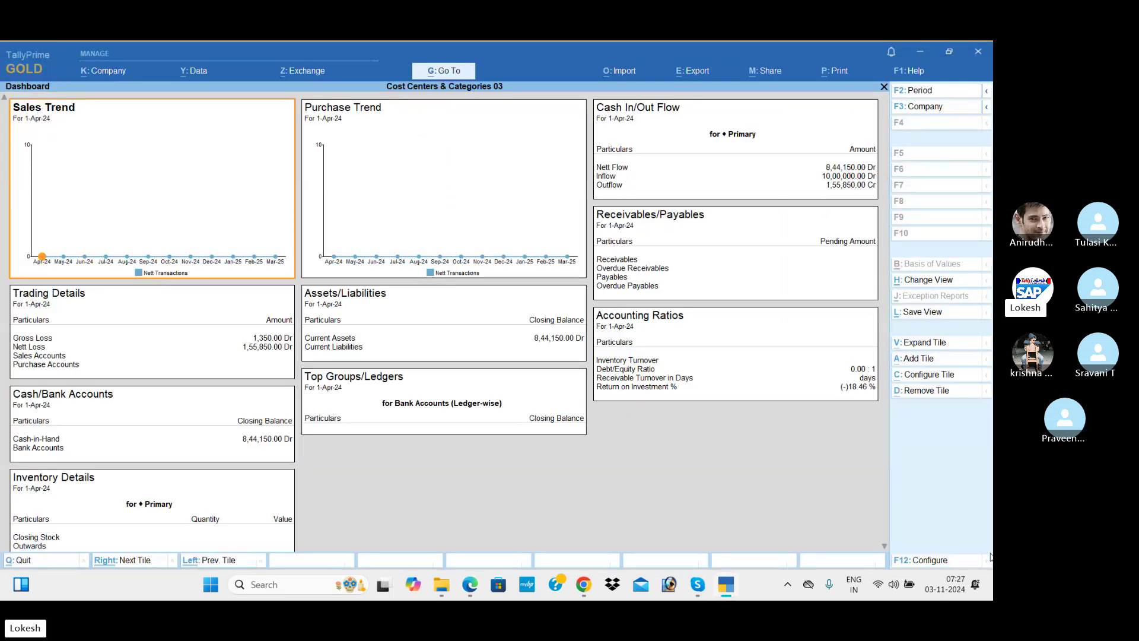
pyautogui.press('Escape')
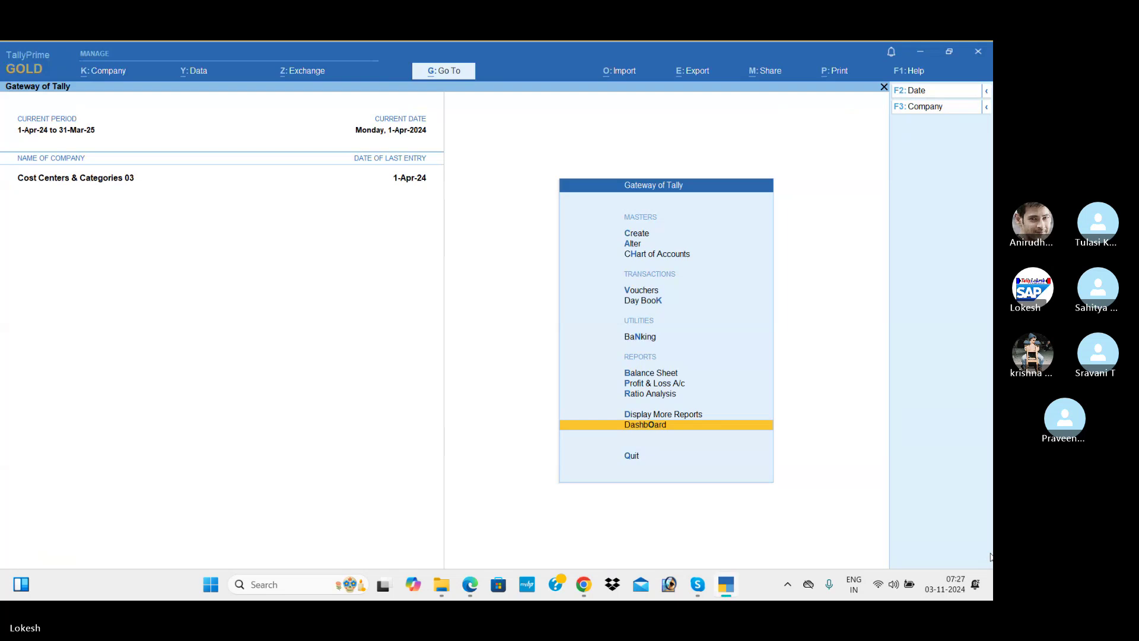
# - Display the cost centres' Category Summary from the statements of accounts
pyautogui.press('Up')
pyautogui.press('Return')
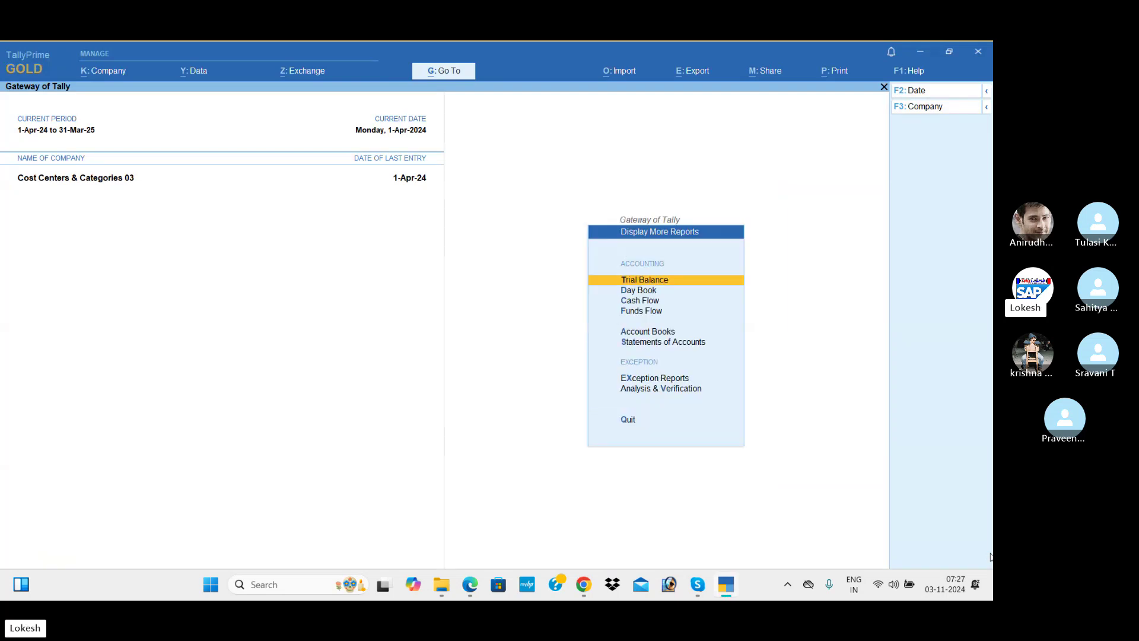
pyautogui.press('Down')
pyautogui.press('Down')
pyautogui.press('Down')
pyautogui.press('Down')
pyautogui.press('Down')
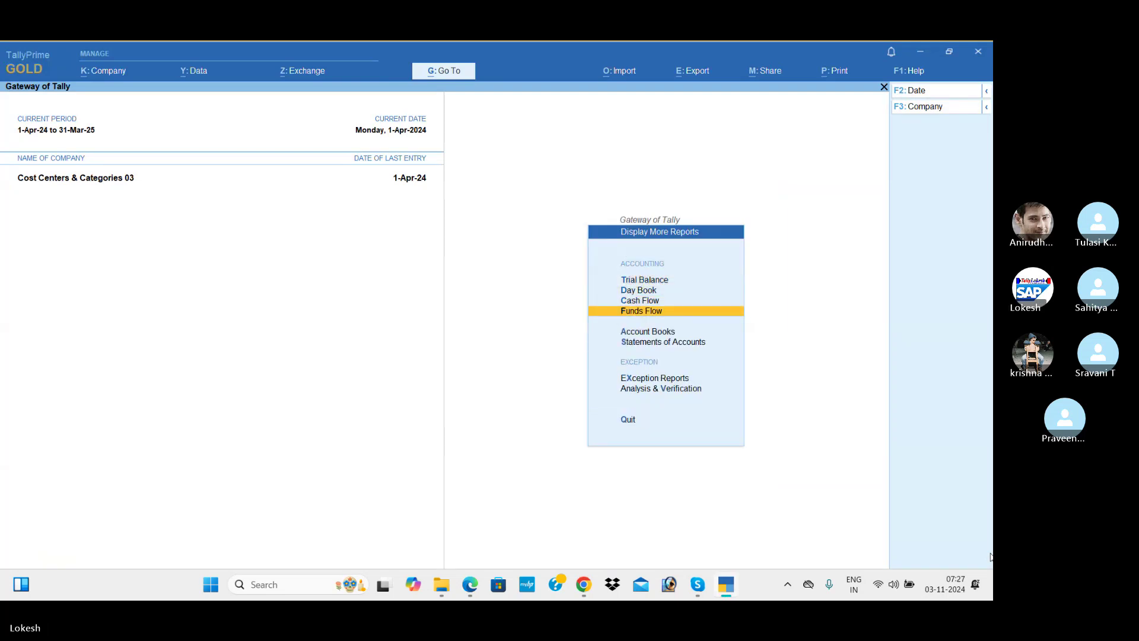
pyautogui.press('Return')
pyautogui.press('Return')
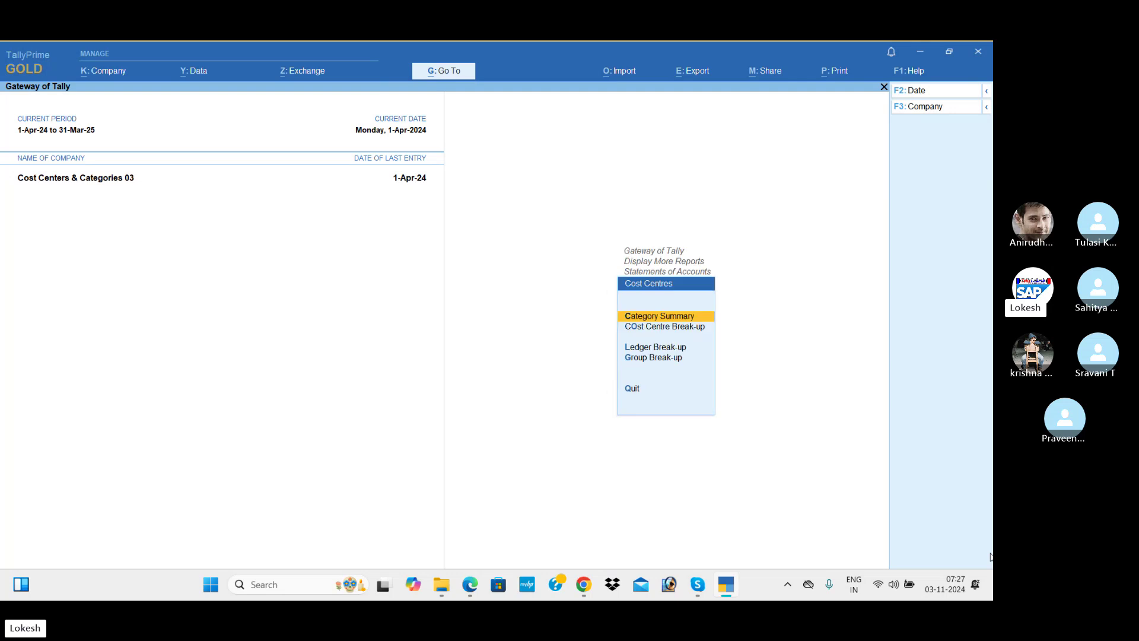
pyautogui.press('Return')
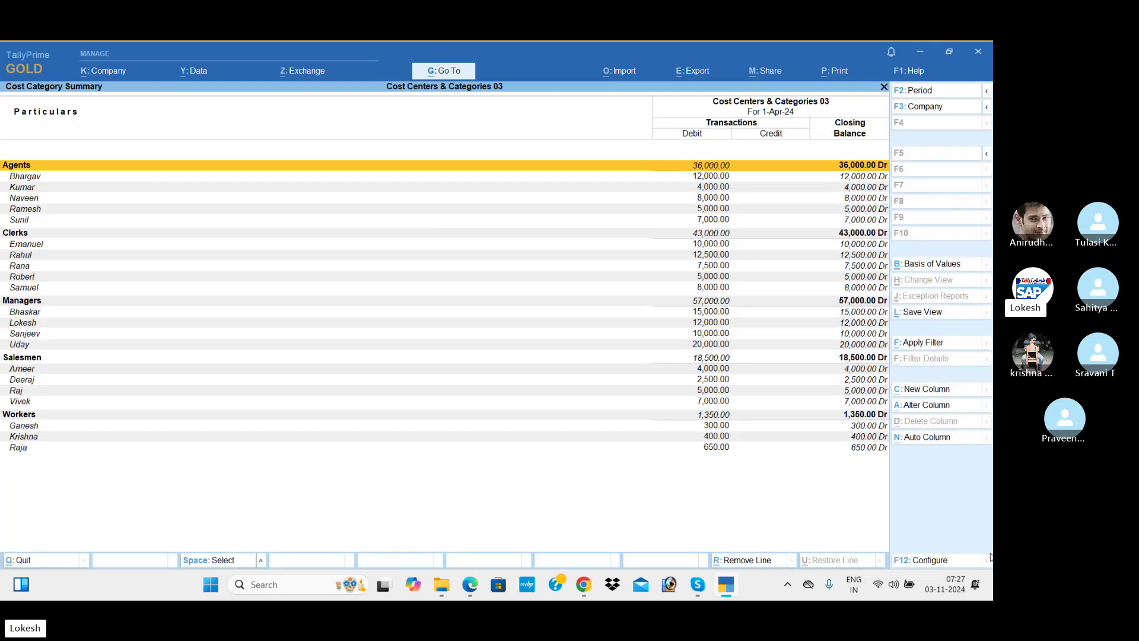
# - Examine the amounts of each cost category and its cost centres in the summary, and return to the Gateway of Tally
pyautogui.press('Down')
pyautogui.press('Down')
pyautogui.press('Down')
pyautogui.press('Down')
pyautogui.press('Down')
pyautogui.press('Down')
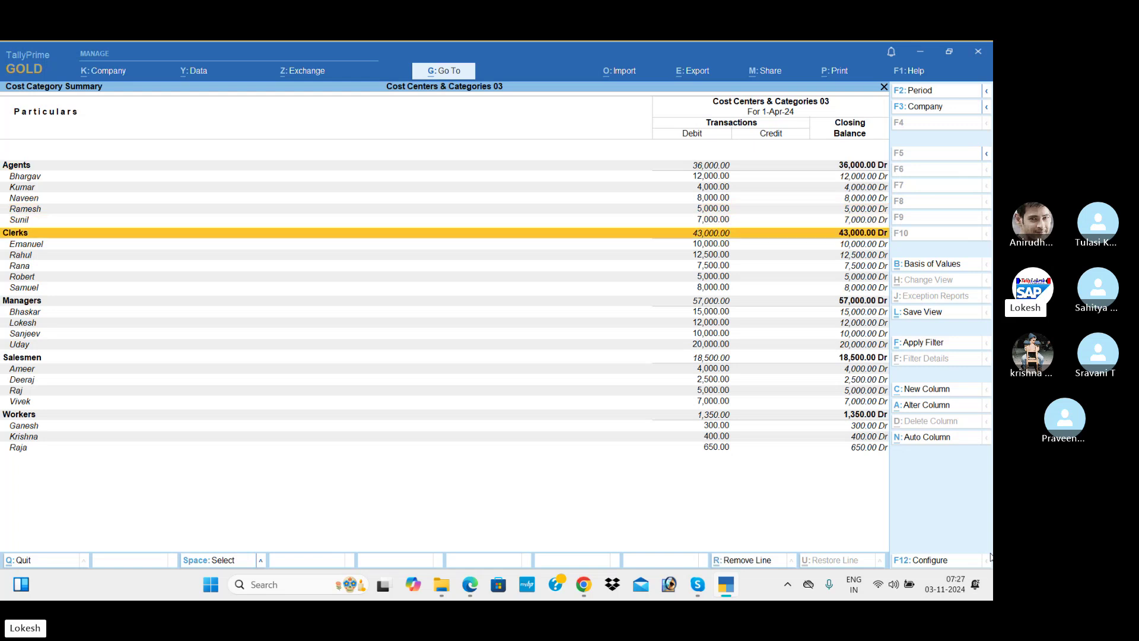
pyautogui.press('Down')
pyautogui.press('Down')
pyautogui.press('Down')
pyautogui.press('Down')
pyautogui.press('Down')
pyautogui.press('Down')
pyautogui.press('Down')
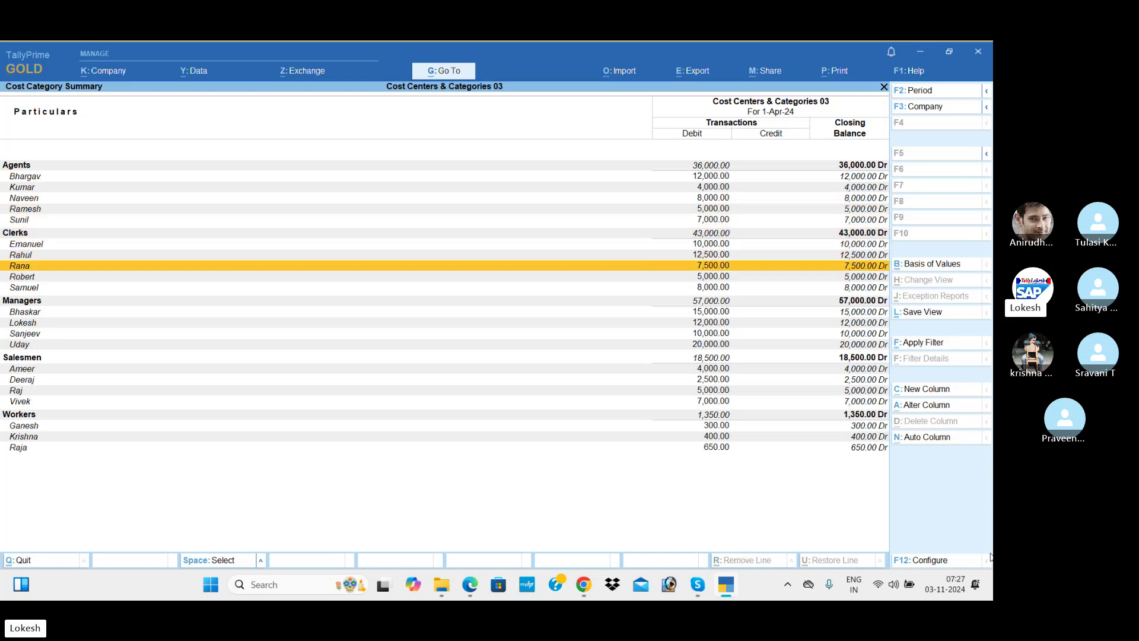
pyautogui.press('Down')
pyautogui.press('Down')
pyautogui.press('Down')
pyautogui.press('Down')
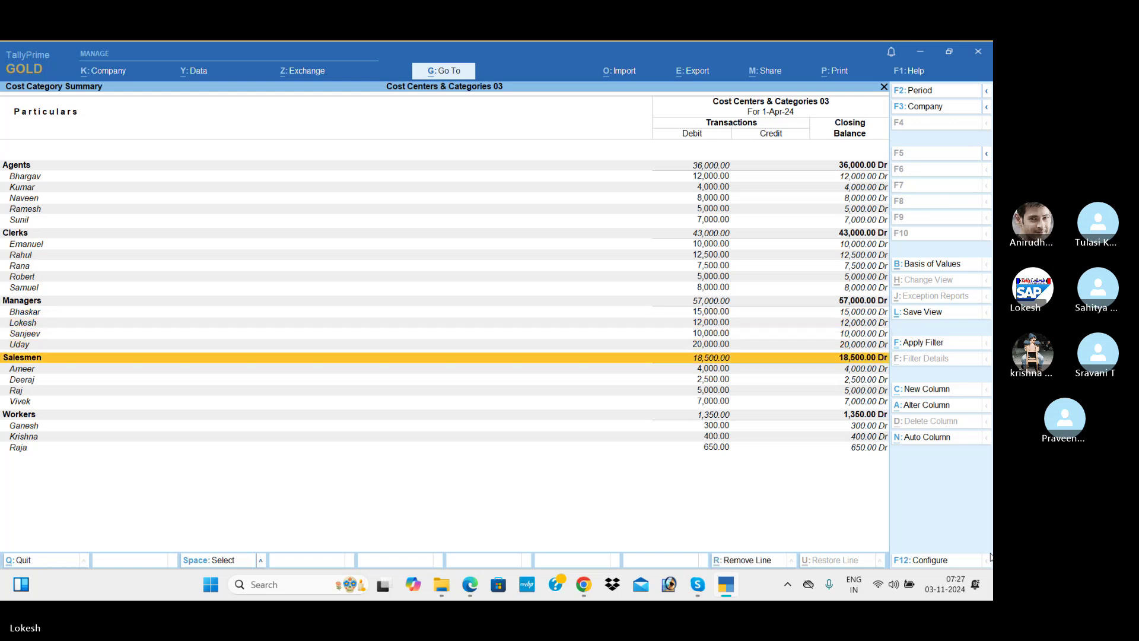
pyautogui.press('Escape')
pyautogui.press('Escape')
pyautogui.press('Escape')
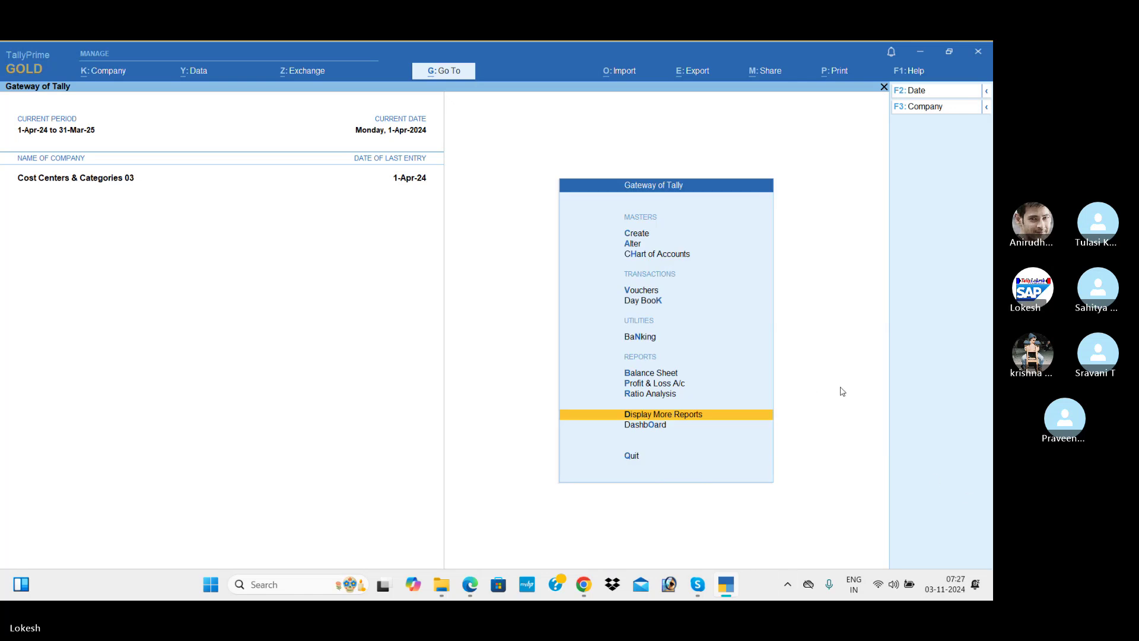
# - Switch to the PDF in Edge and view Problem 5, Sundar General Store, on page 96
pyautogui.hotkey('alt', 'Tab')
pyautogui.press('Tab')
pyautogui.press('Tab')
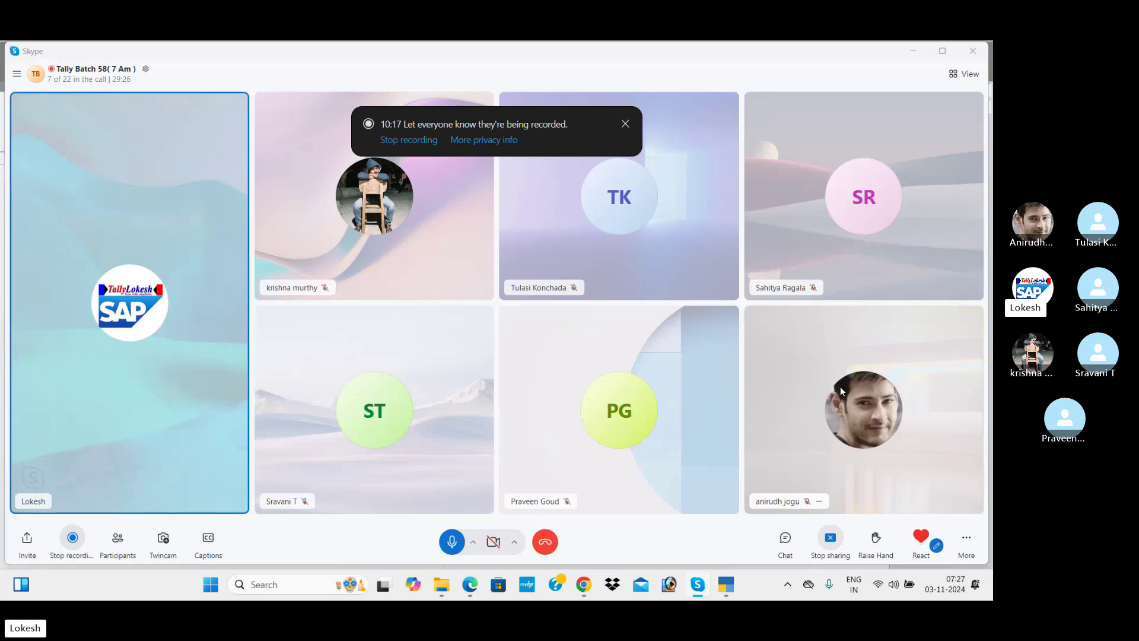
pyautogui.hotkey('alt', 'Tab')
pyautogui.press('Tab')
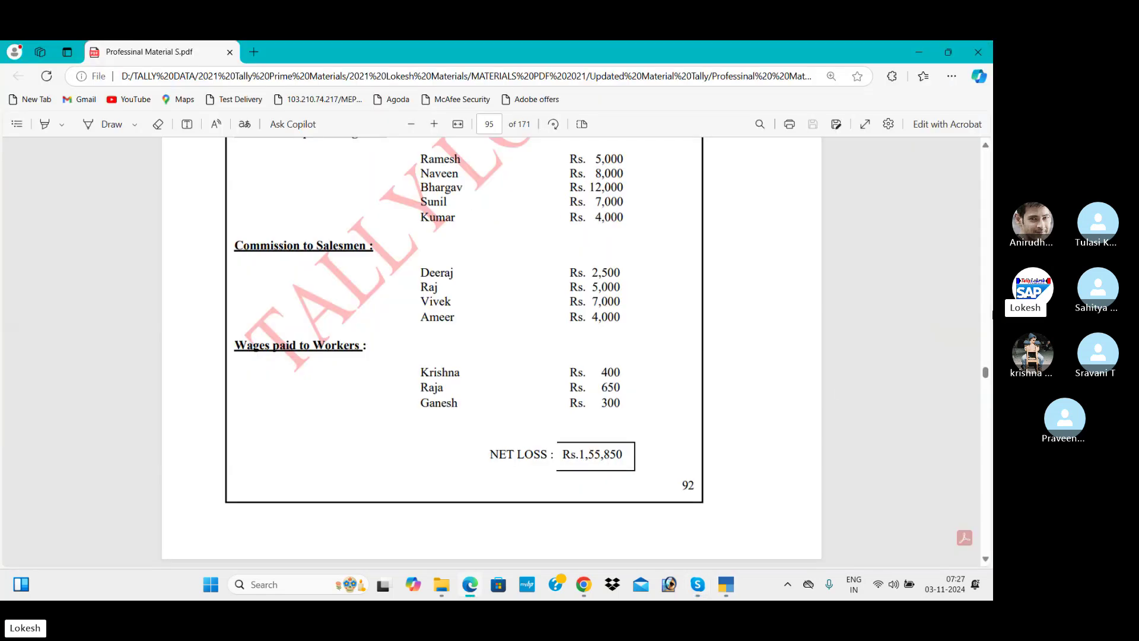
pyautogui.click(986, 422)
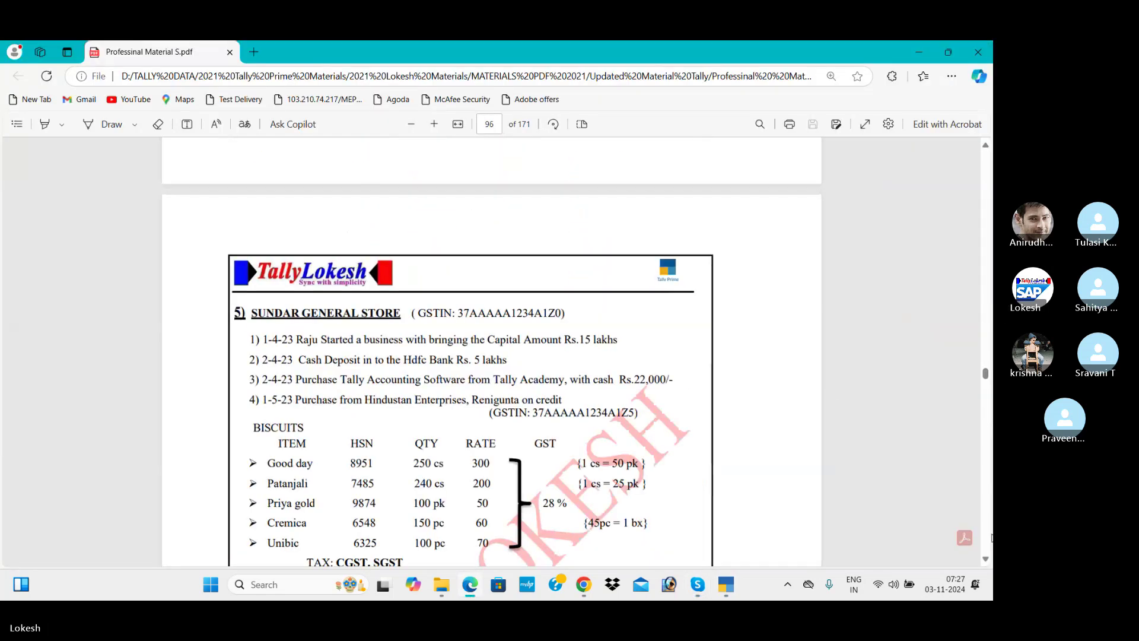
pyautogui.click(986, 560)
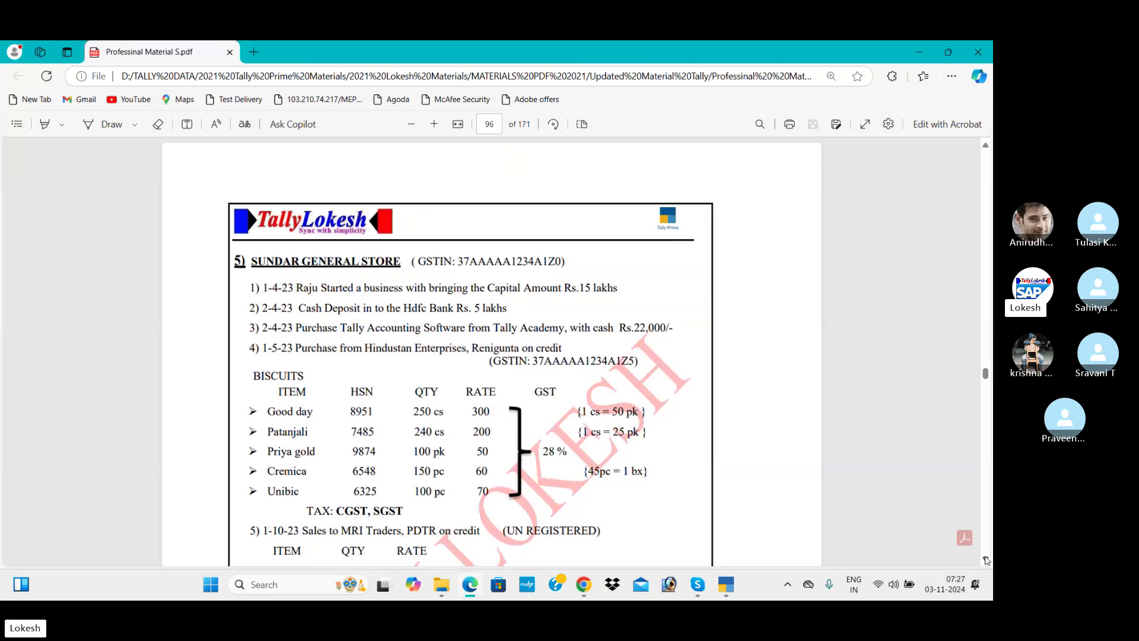
pyautogui.click(986, 560)
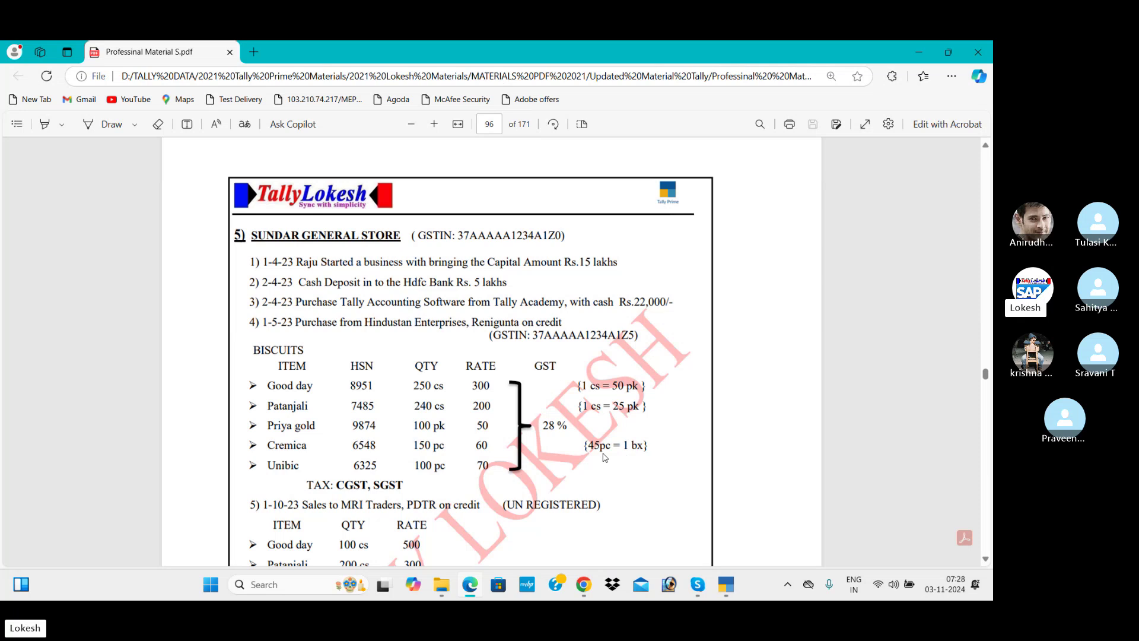
# - Switch back to TallyPrime and open the list for selecting another company
pyautogui.hotkey('alt', 'Tab')
pyautogui.hotkey('alt', 'Tab')
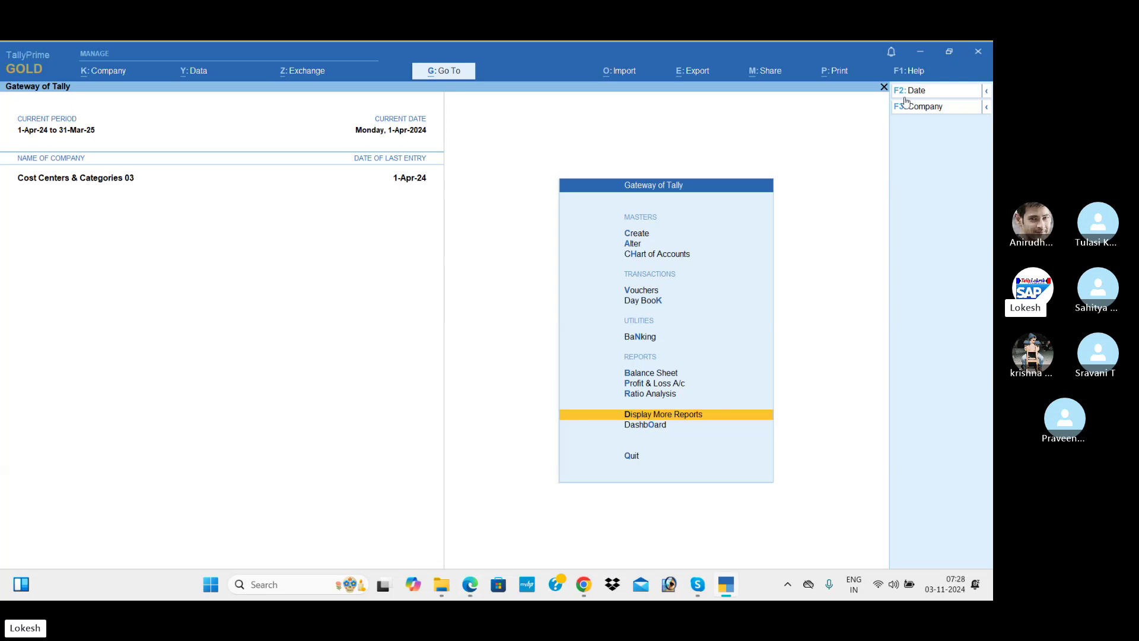
pyautogui.click(927, 108)
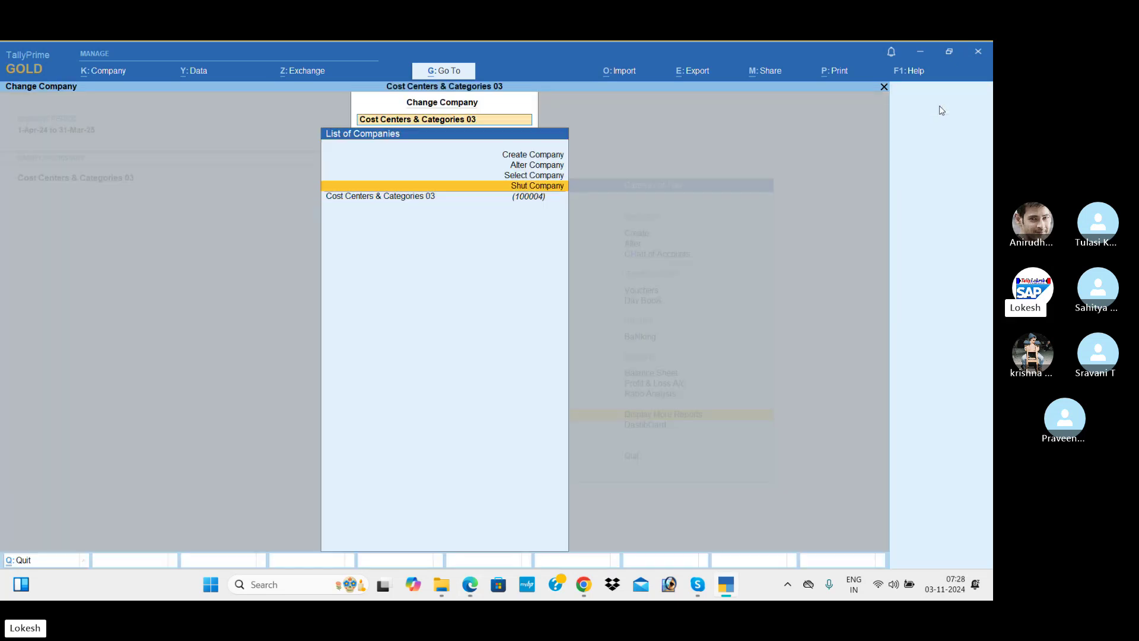
pyautogui.press('Up')
pyautogui.press('Return')
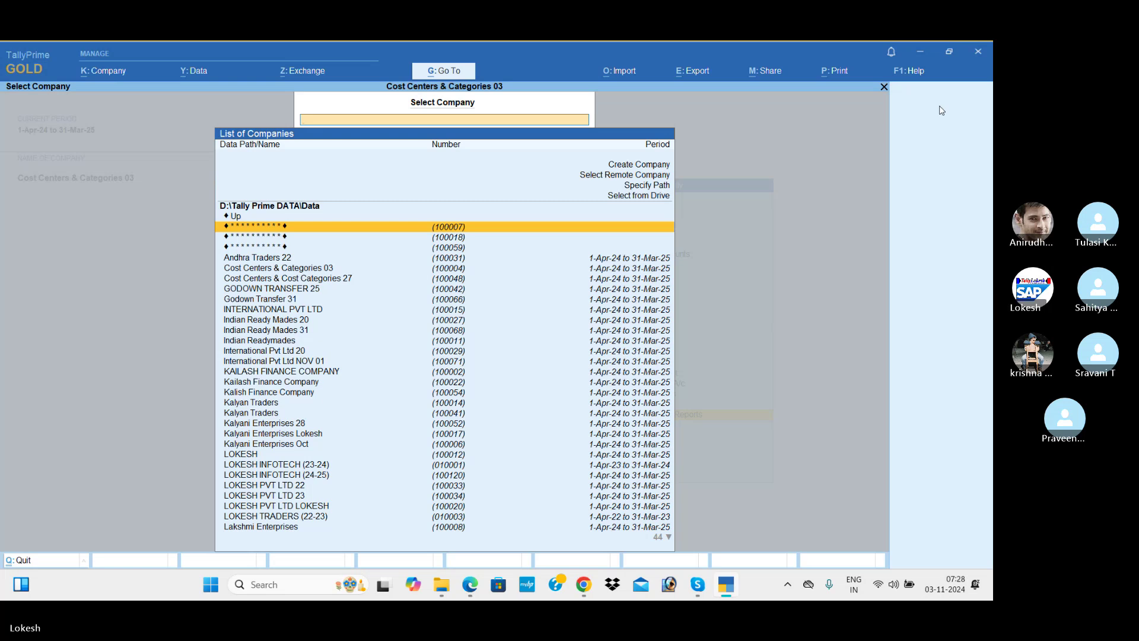
pyautogui.write('pr')
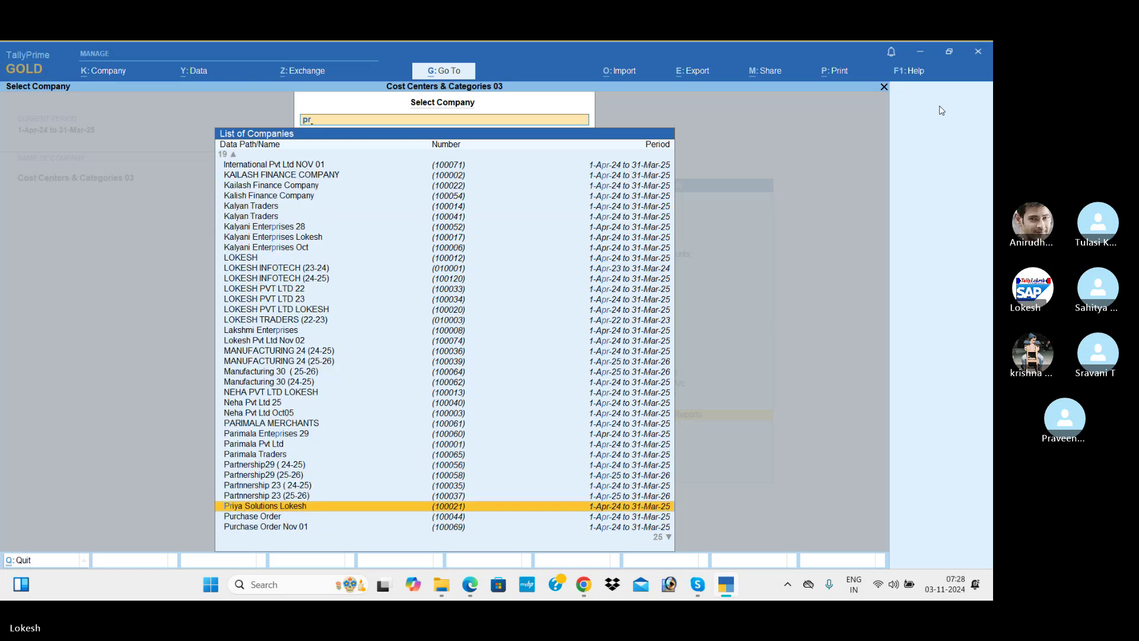
pyautogui.press('BackSpace')
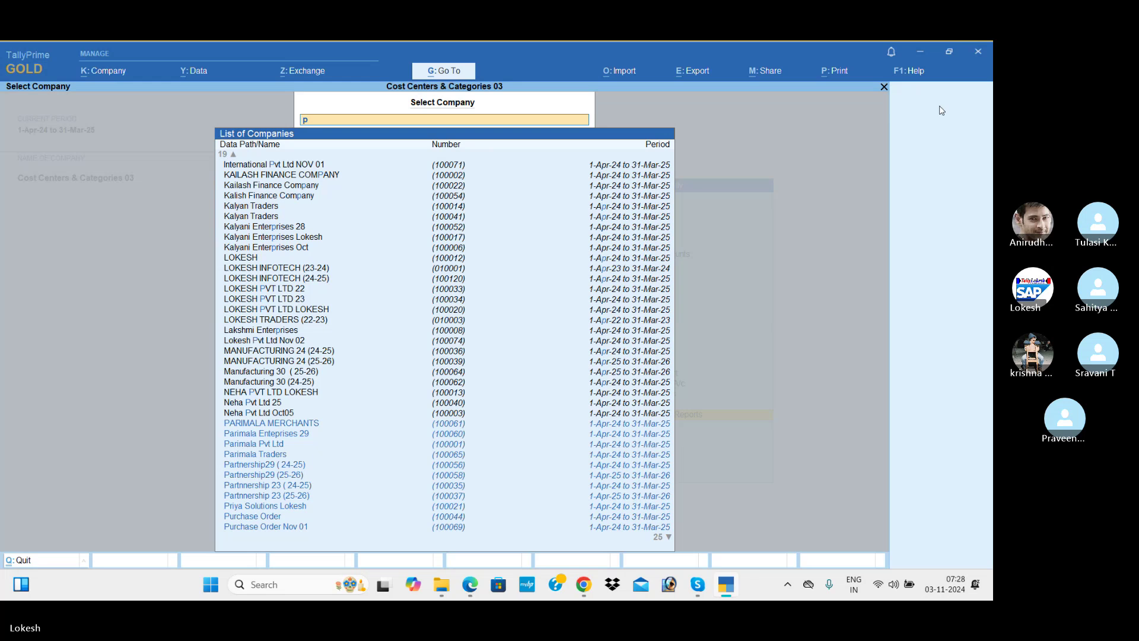
pyautogui.write('un')
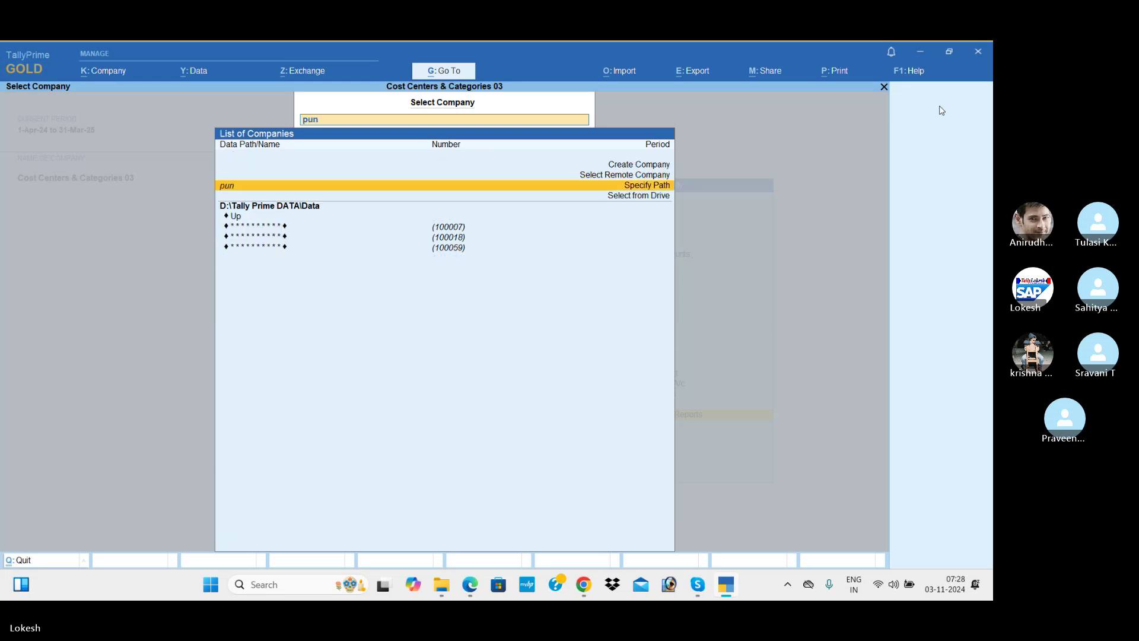
pyautogui.press('BackSpace')
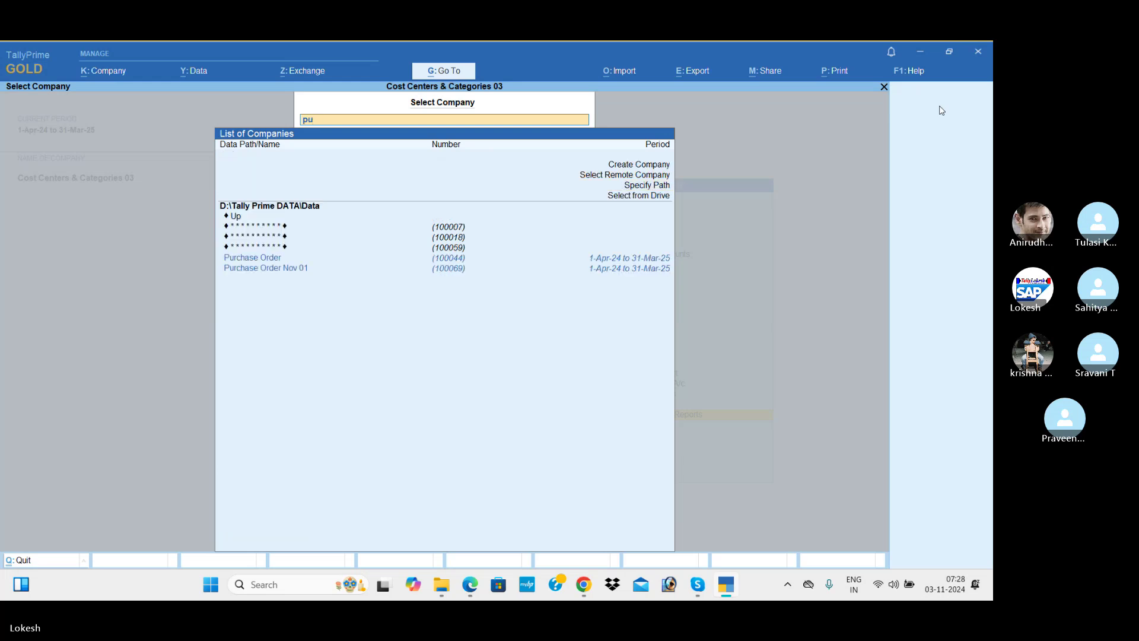
pyautogui.press('Down')
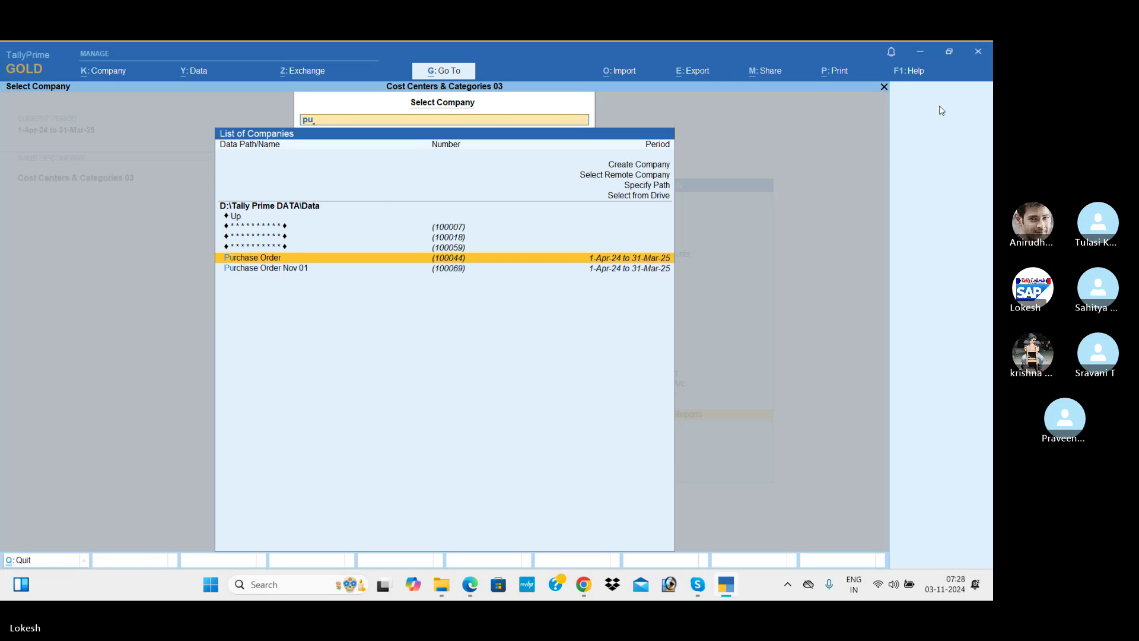
pyautogui.press('BackSpace')
pyautogui.press('BackSpace')
pyautogui.write('plok')
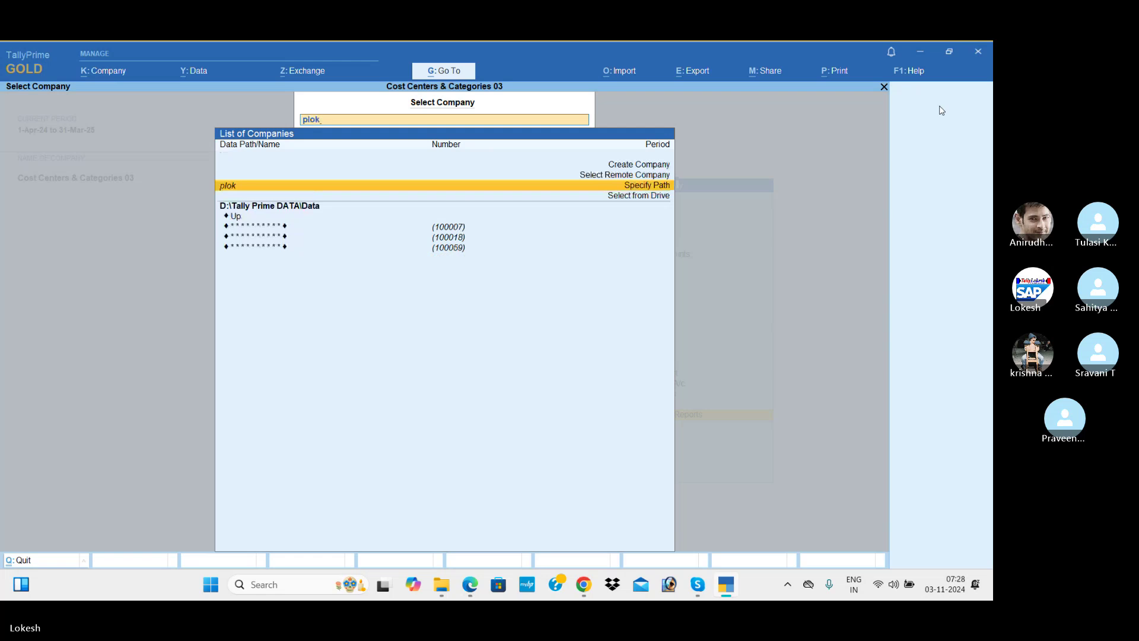
pyautogui.press('BackSpace')
pyautogui.press('BackSpace')
pyautogui.press('BackSpace')
pyautogui.press('BackSpace')
# - Find and load the company Lokesh Pvt Ltd Nov 02
pyautogui.write('lok')
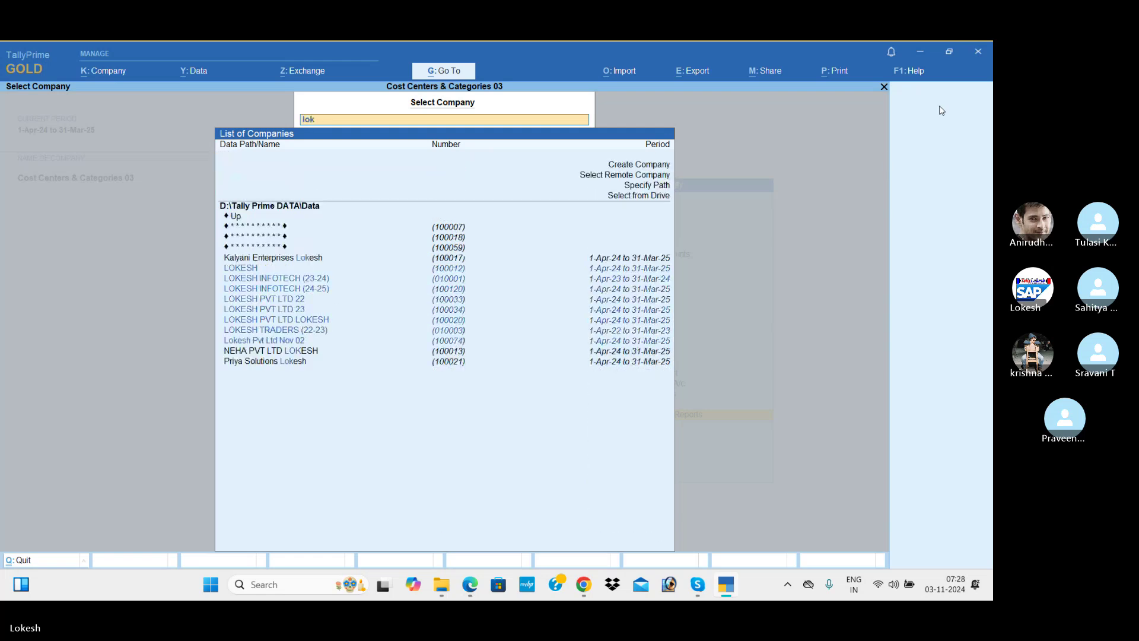
pyautogui.press('Down')
pyautogui.press('Down')
pyautogui.press('Down')
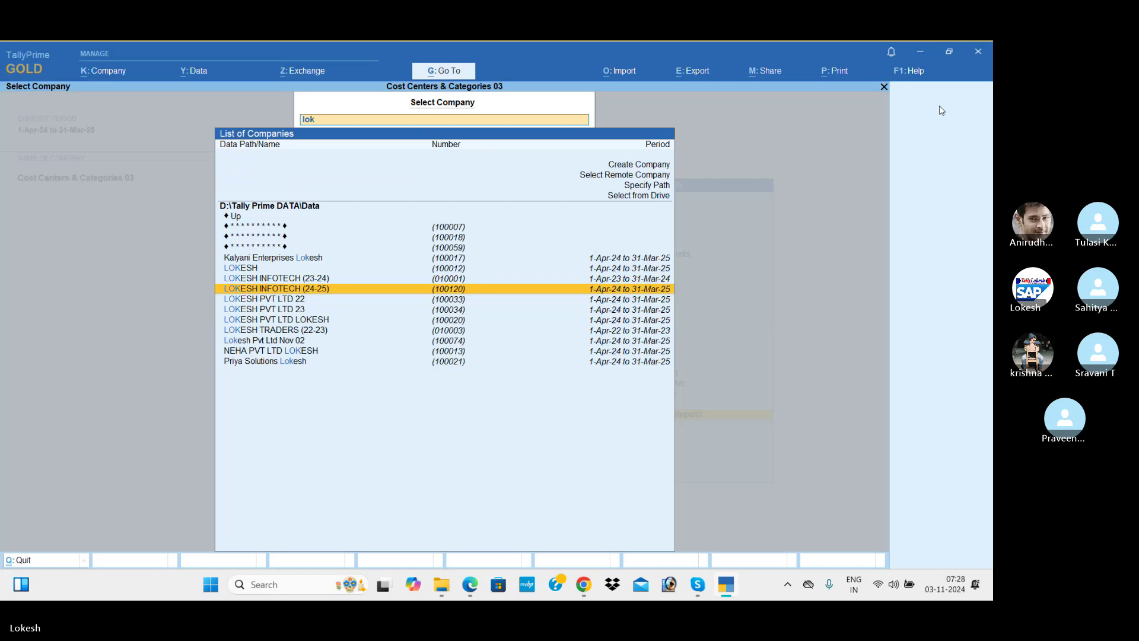
pyautogui.press('Down')
pyautogui.press('Down')
pyautogui.press('Down')
pyautogui.press('Down')
pyautogui.press('Down')
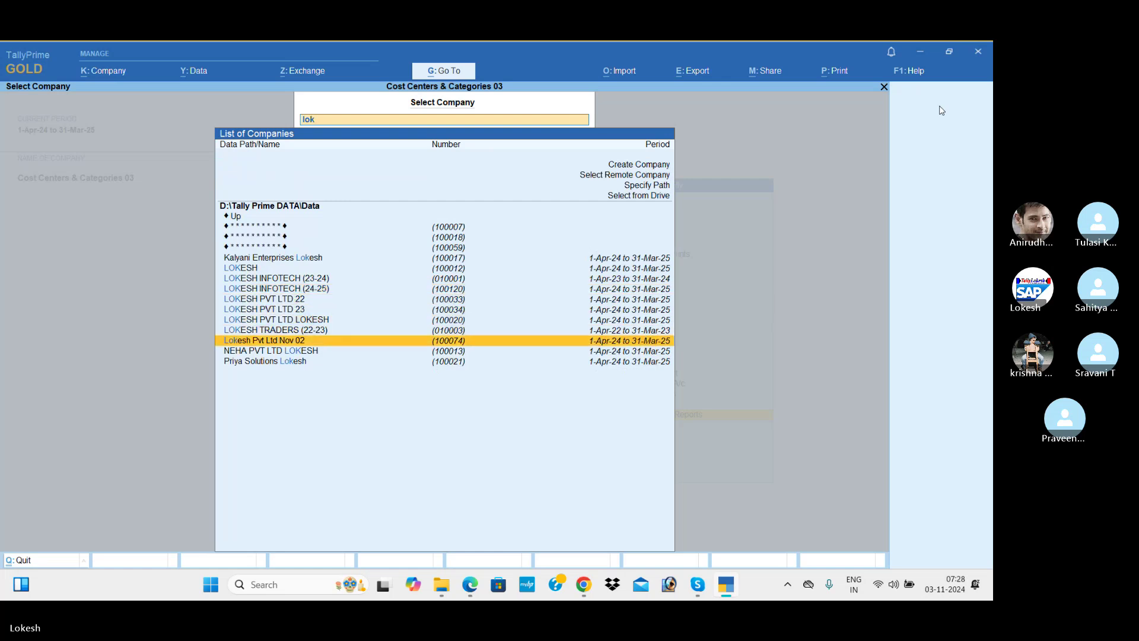
pyautogui.press('Return')
# - Open voucher creation with a new payment voucher in Lokesh Pvt Ltd Nov 02
pyautogui.press('Up')
pyautogui.press('Up')
pyautogui.press('Up')
pyautogui.press('Up')
pyautogui.press('Up')
pyautogui.press('Up')
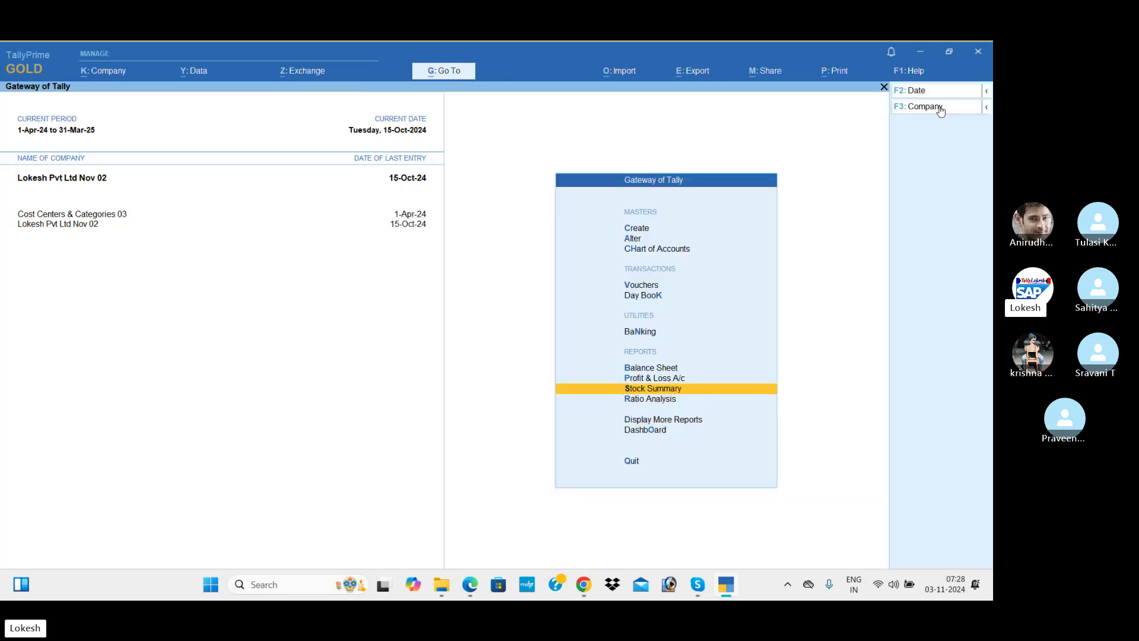
pyautogui.press('Return')
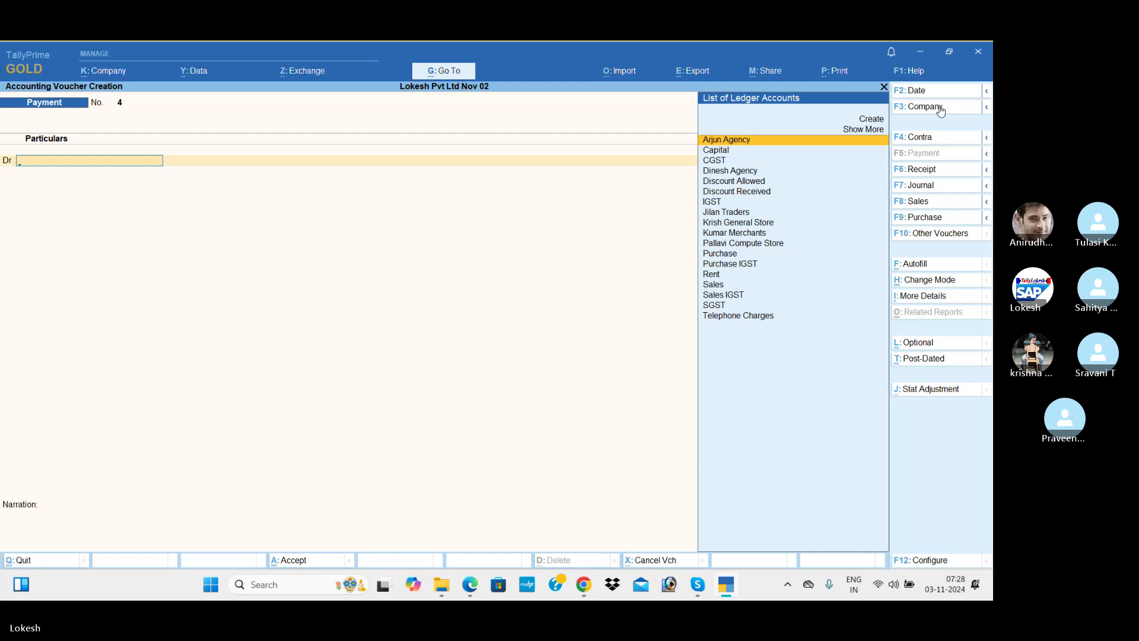
# - Switch to a purchase voucher, start a new party ledger, and check the supplier in the PDF's Problem 5
pyautogui.click(931, 221)
pyautogui.press('Return')
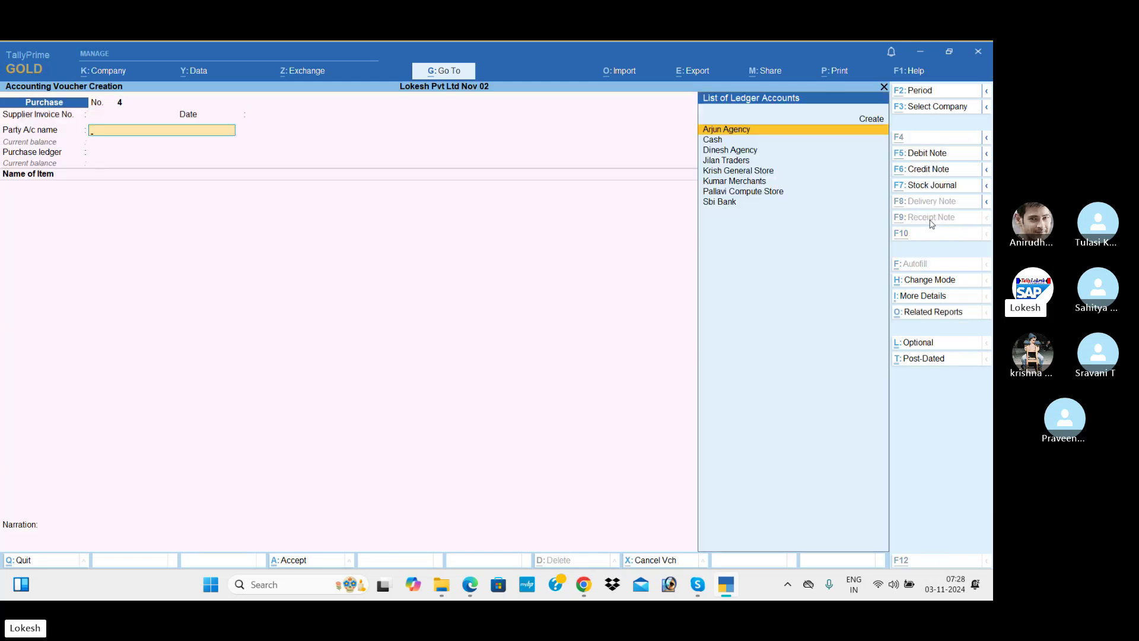
pyautogui.hotkey('alt', 'c')
pyautogui.hotkey('alt', 'Tab')
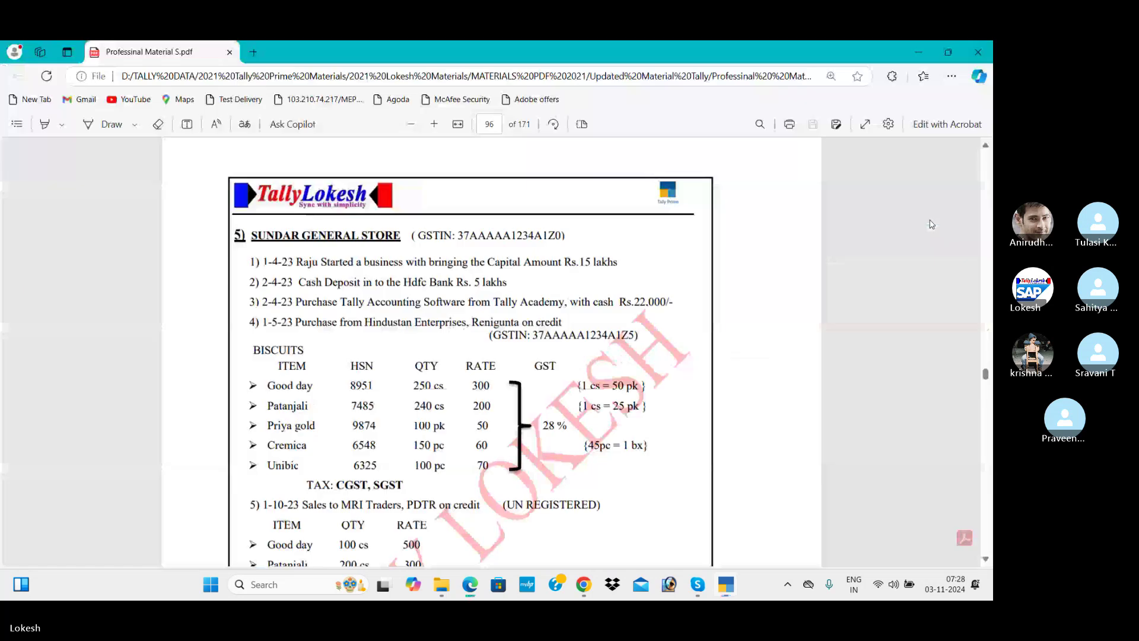
pyautogui.hotkey('alt', 'Tab')
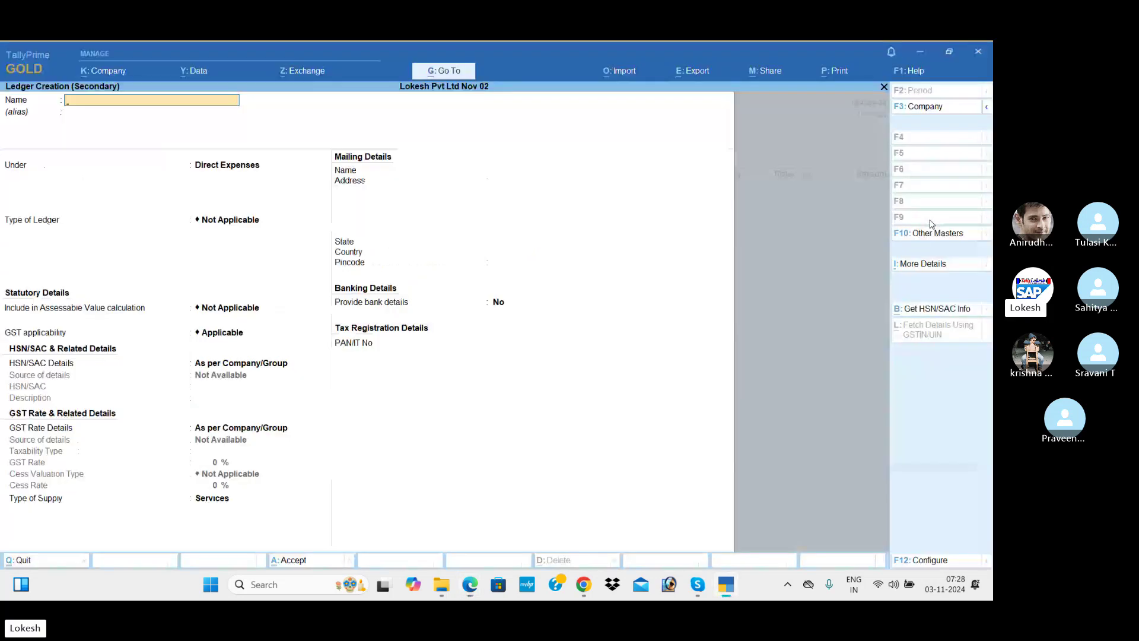
# - Name the ledger Hindusthan Enterprises and place it under Sundry Creditors, with Andhra Pradesh, India in the mailing details
pyautogui.write('Hindus')
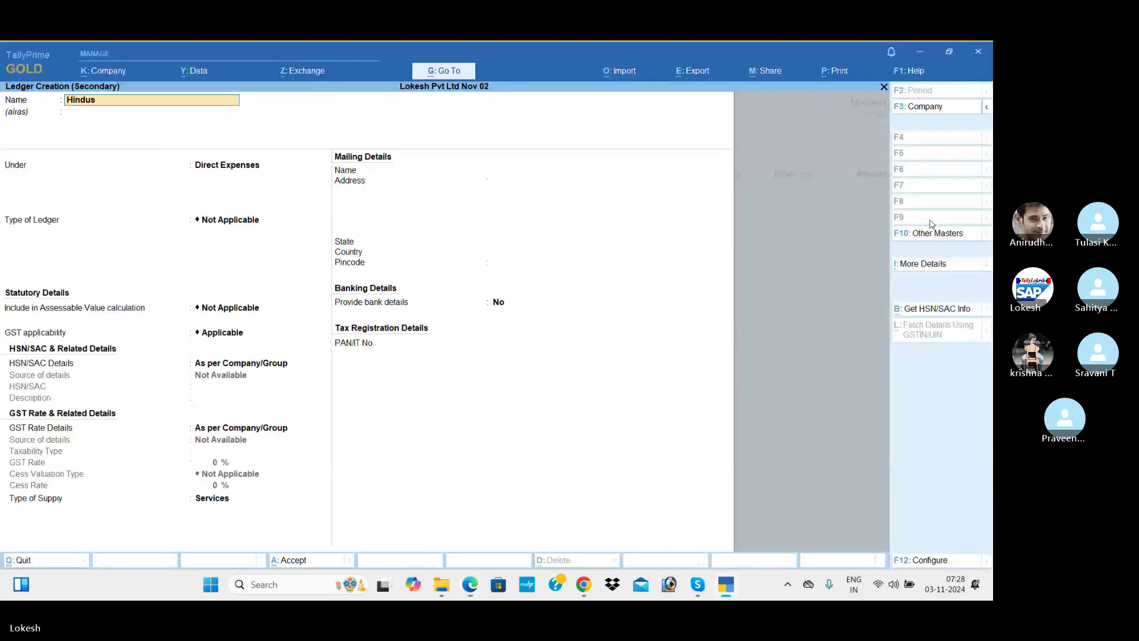
pyautogui.write('than enterprises')
pyautogui.press('Return')
pyautogui.write('Sun')
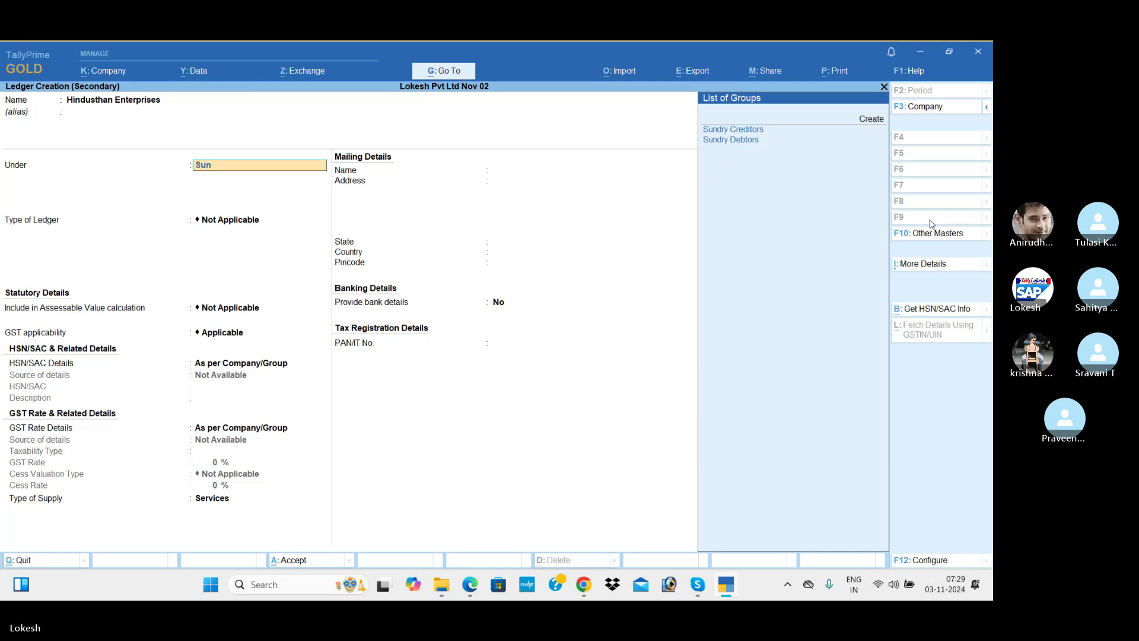
pyautogui.press('Return')
pyautogui.press('Return')
pyautogui.press('Return')
pyautogui.press('Return')
pyautogui.press('Return')
pyautogui.press('Return')
pyautogui.press('Return')
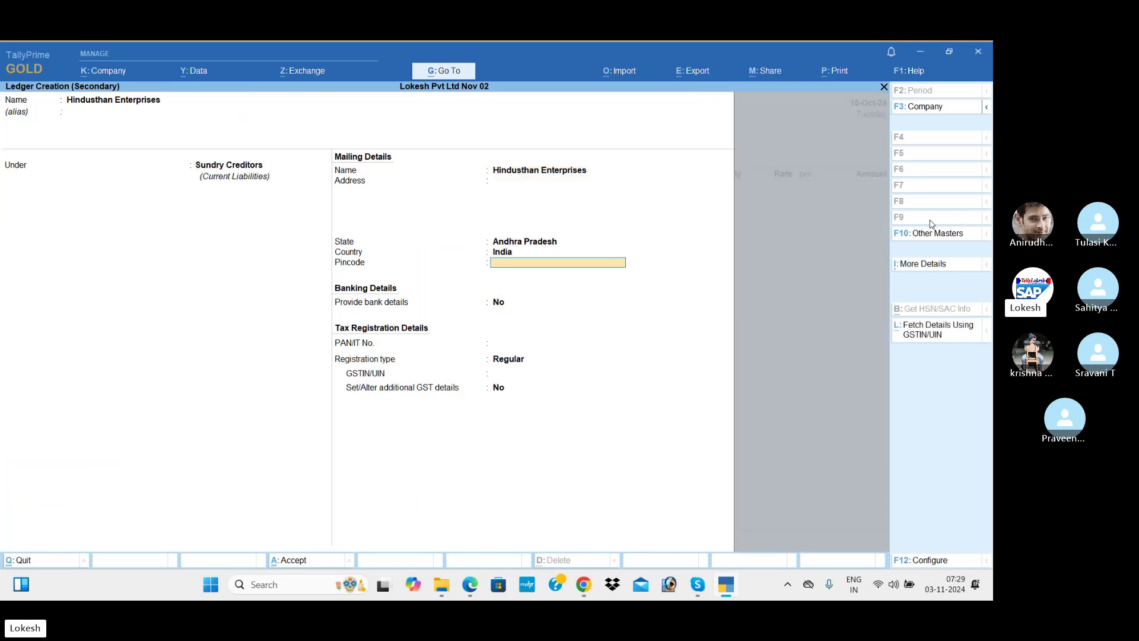
# - Save the supplier ledger with Regular registration, accept the receipt and party details, and choose Purchase as the purchase ledger
pyautogui.press('Return')
pyautogui.press('Return')
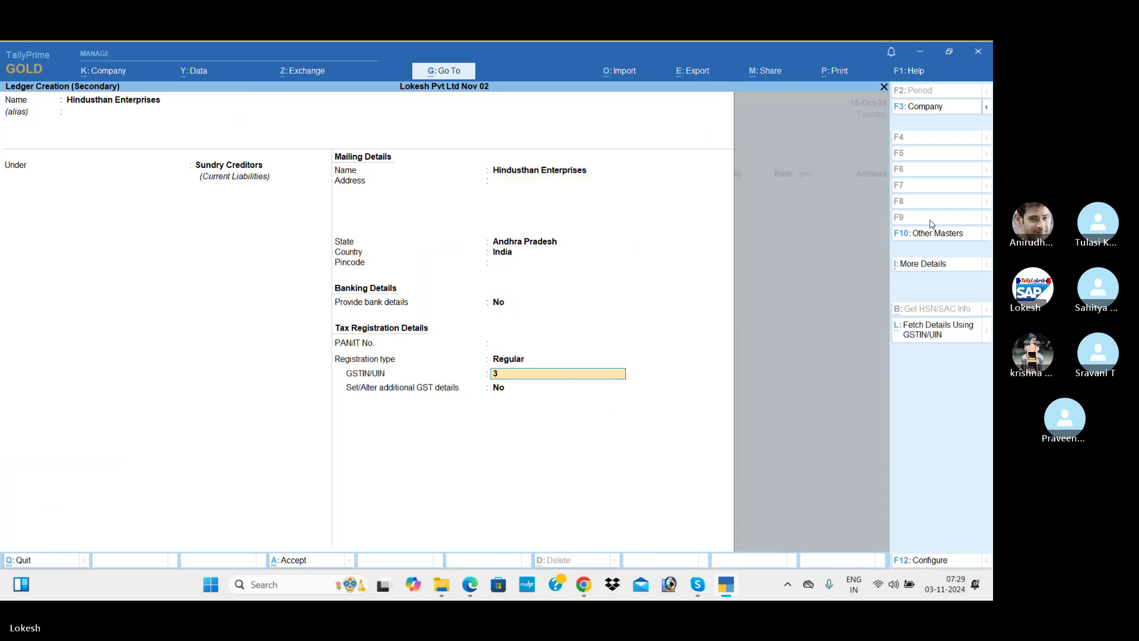
pyautogui.press('Return')
pyautogui.press('Return')
pyautogui.hotkey('ctrl', 'a')
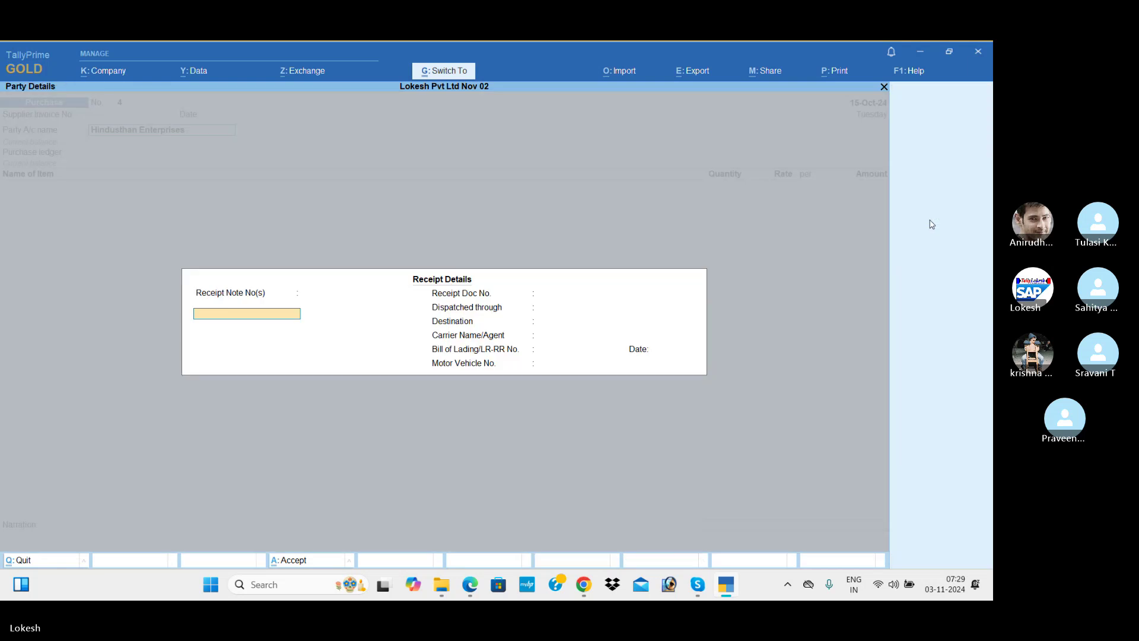
pyautogui.hotkey('ctrl', 'a')
pyautogui.press('Return')
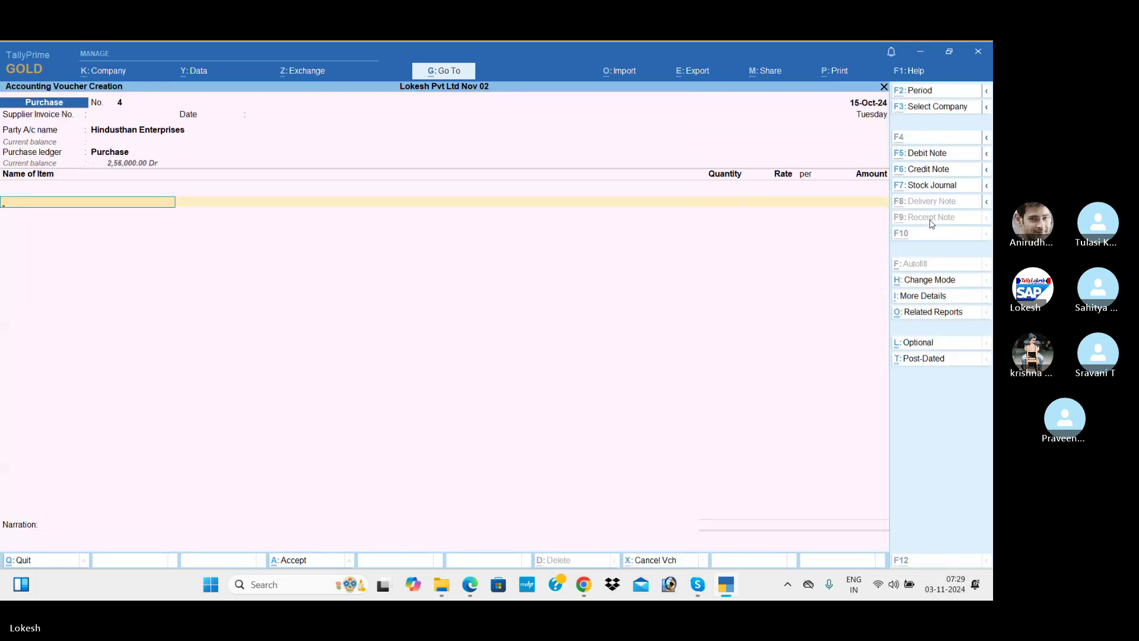
# - Start a new stock item from the purchase voucher's item line and name it Good Day
pyautogui.hotkey('alt', 'c')
pyautogui.write('Go')
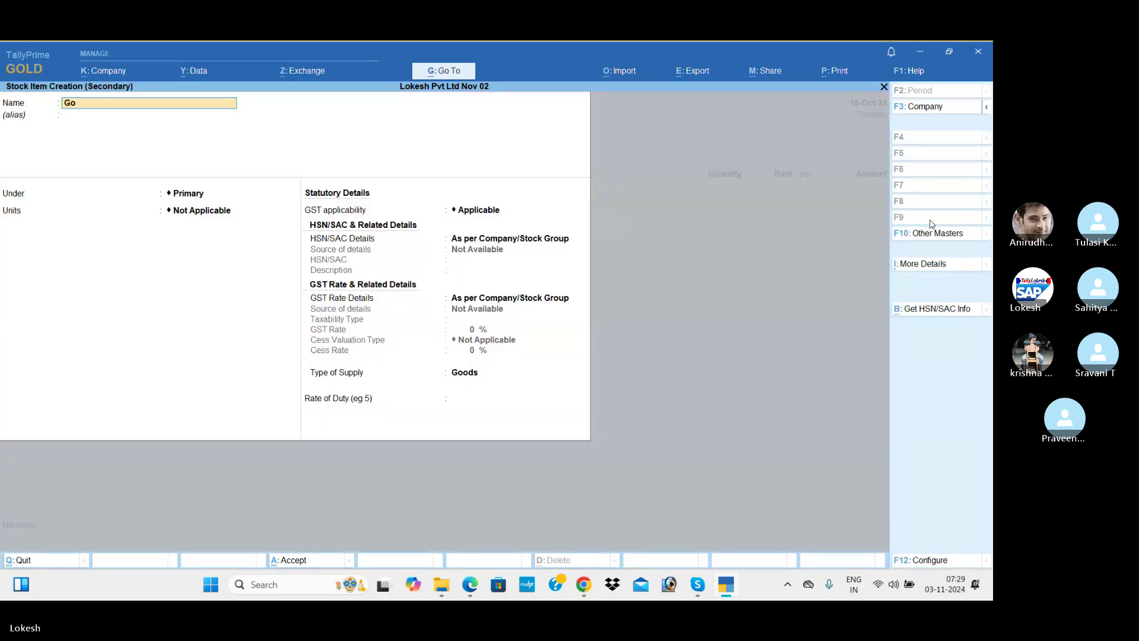
pyautogui.write('od da')
pyautogui.press('Return')
pyautogui.press('Return')
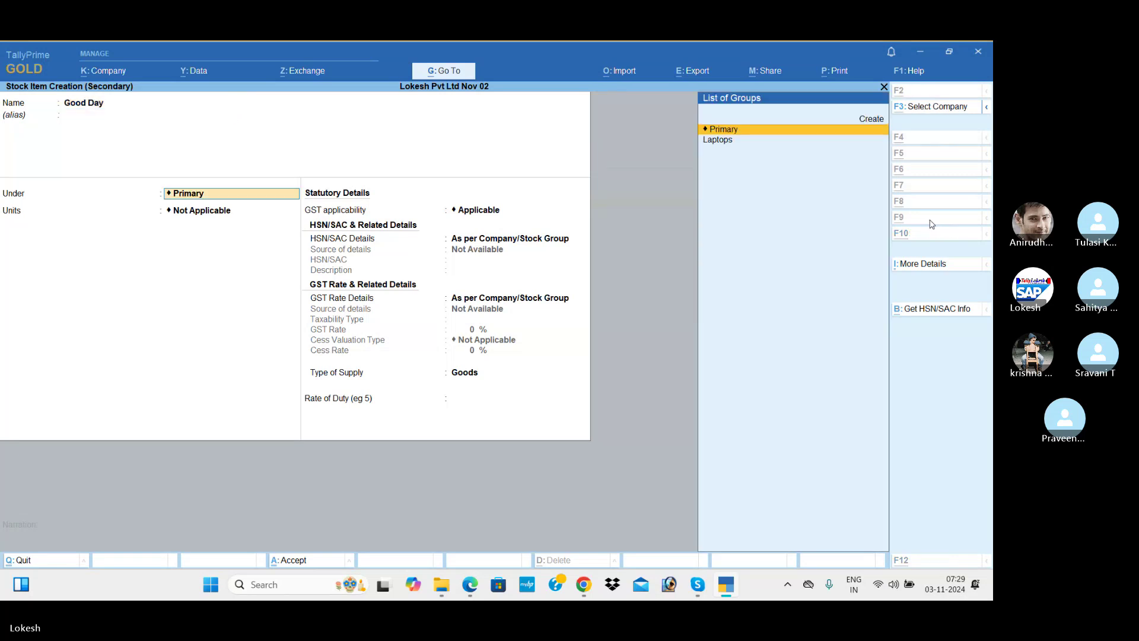
# - Check the item group in the PDF, then create the stock group Biscuits under Primary and assign Good Day to it
pyautogui.hotkey('alt', 'Tab')
pyautogui.hotkey('alt', 'Tab')
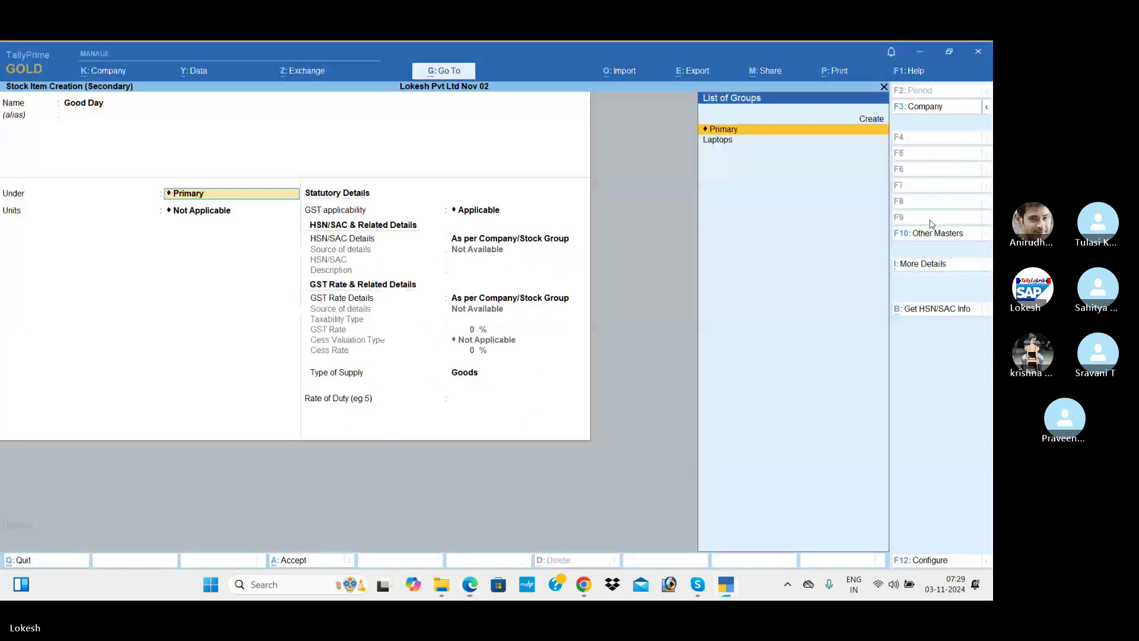
pyautogui.press('Return')
pyautogui.press('BackSpace')
pyautogui.hotkey('alt', 'c')
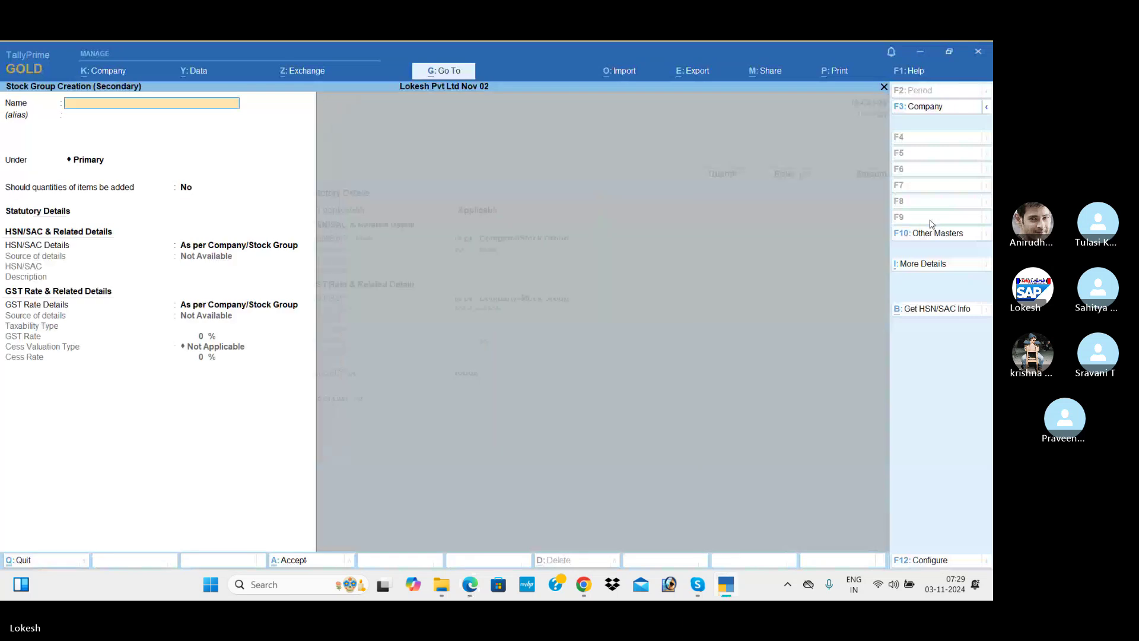
pyautogui.write('Biscuits')
pyautogui.press('Return')
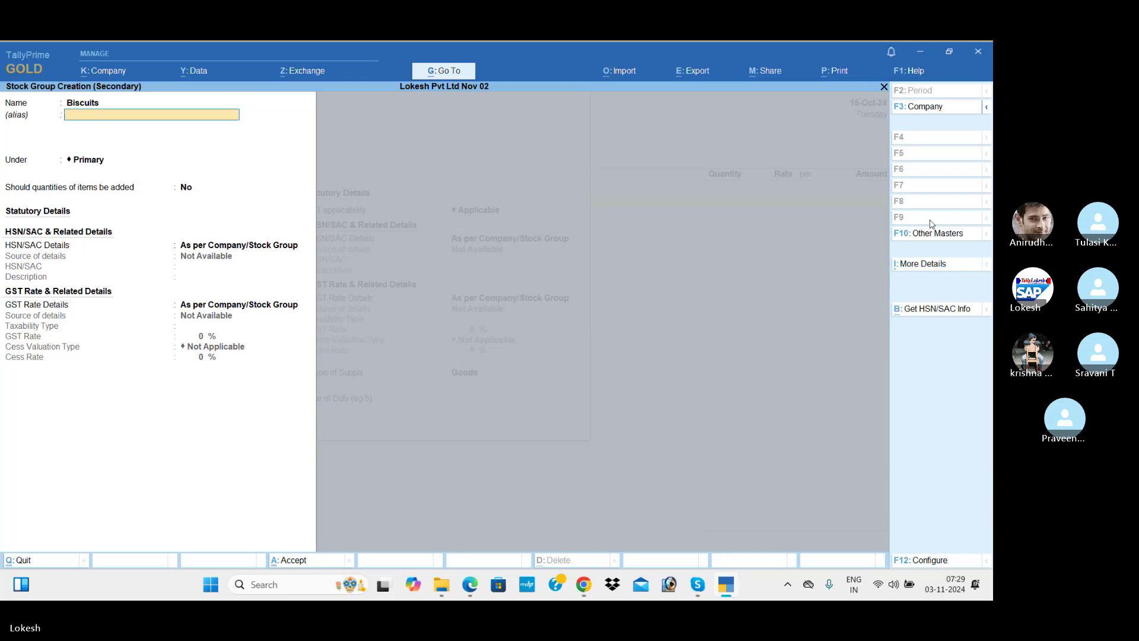
pyautogui.press('Return')
pyautogui.press('Return')
pyautogui.press('Return')
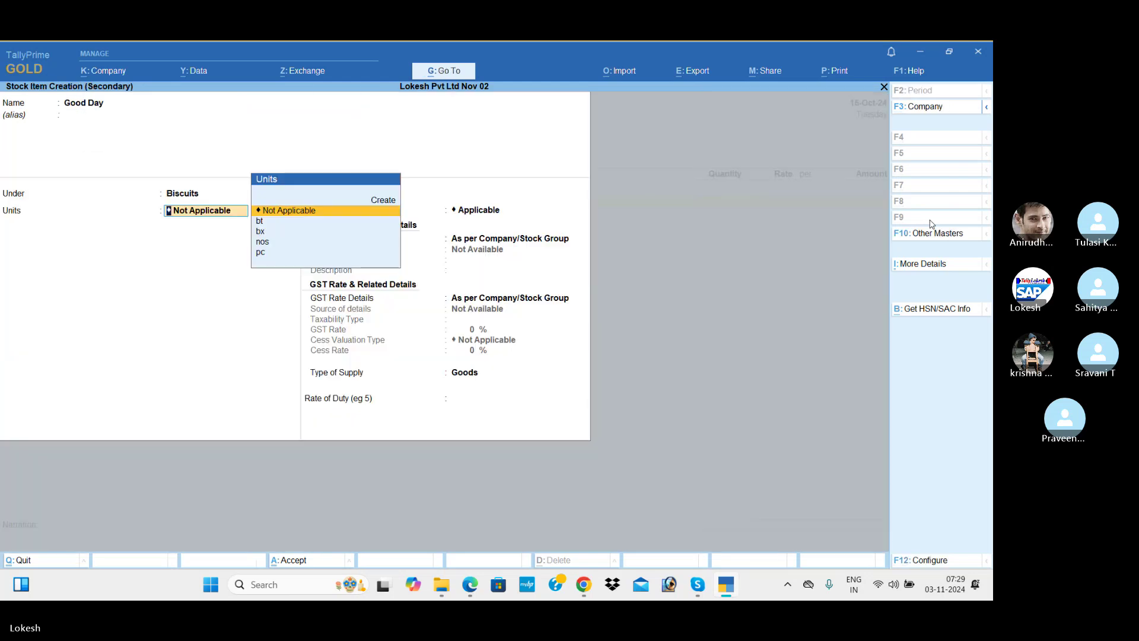
# - Check the quantity unit in the PDF and create the simple unit cs with UQC CTN-CARTONS and 0 decimal places for Good Day
pyautogui.hotkey('alt', 'Tab')
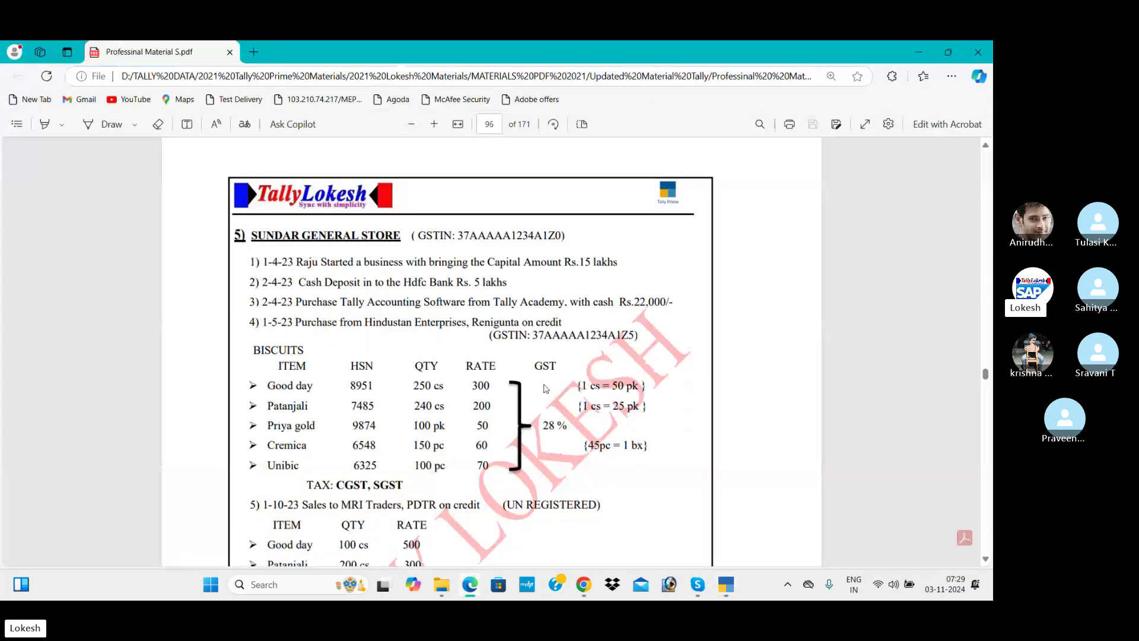
pyautogui.hotkey('alt', 'Tab')
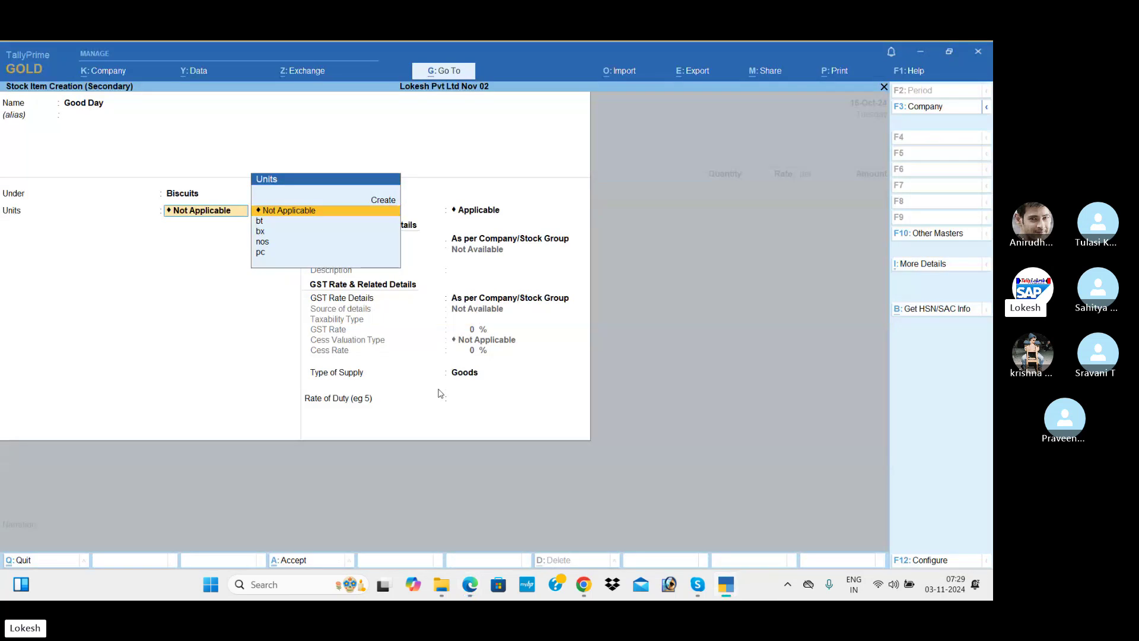
pyautogui.hotkey('alt', 'c')
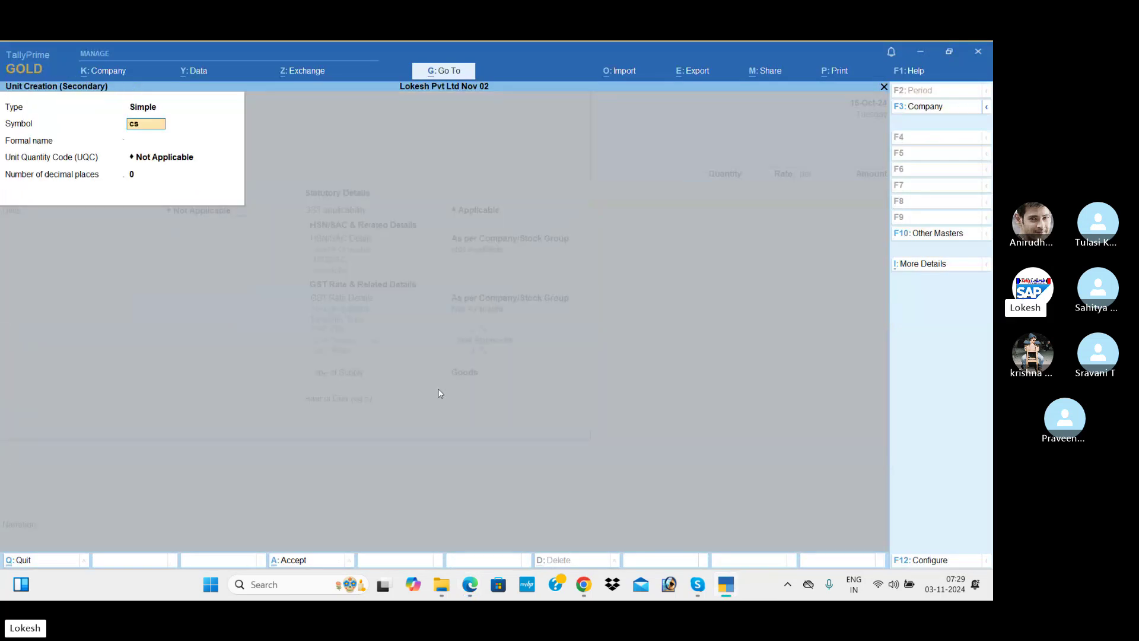
pyautogui.press('Return')
pyautogui.press('Return')
pyautogui.write('c')
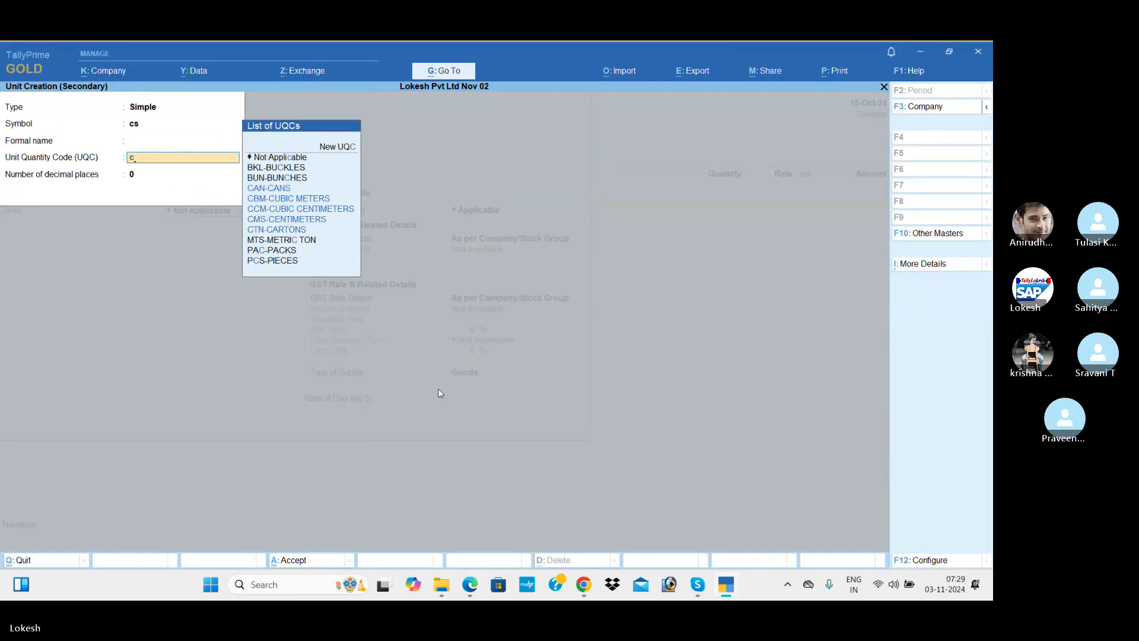
pyautogui.press('Down')
pyautogui.press('Down')
pyautogui.press('Down')
pyautogui.press('Down')
pyautogui.press('Down')
pyautogui.press('Up')
pyautogui.press('Return')
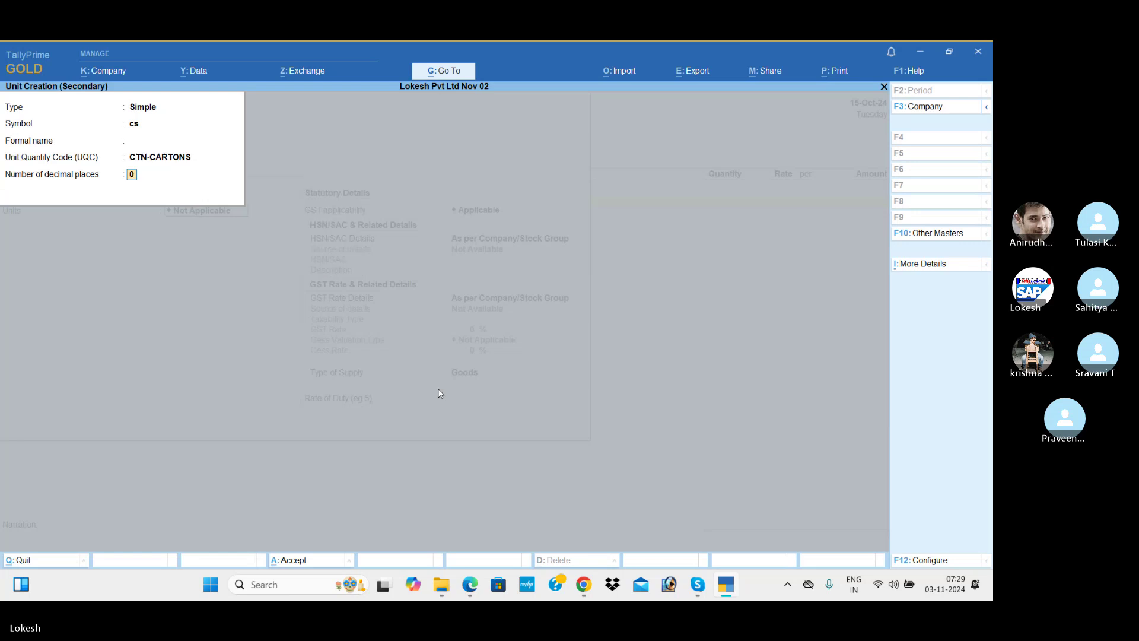
pyautogui.press('Return')
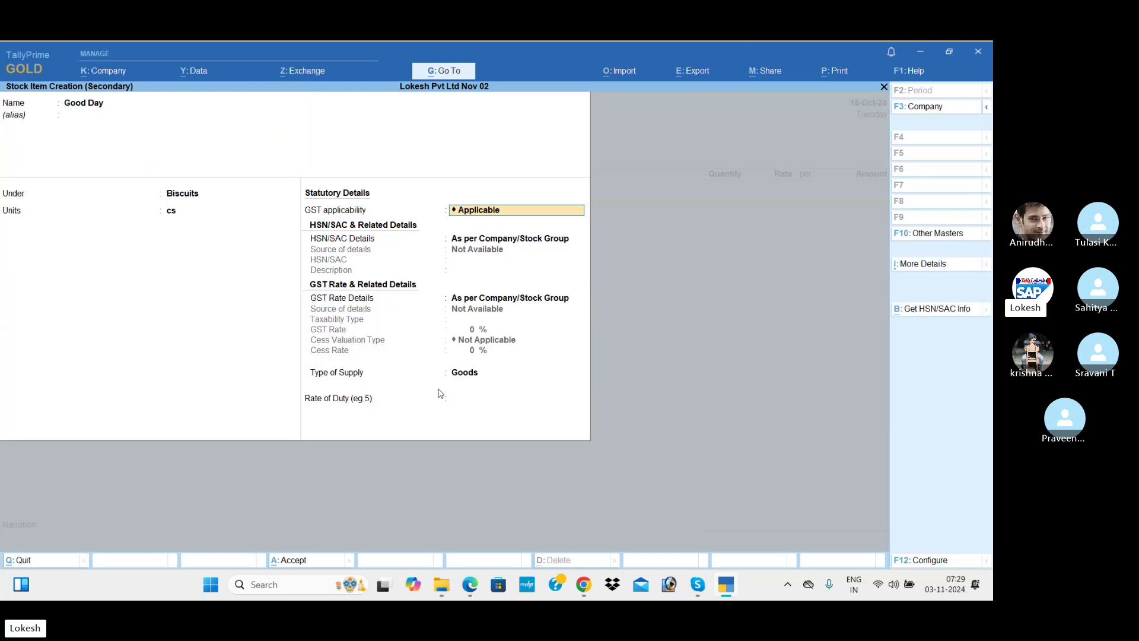
# - Enable Use Alternate Units in the stock item configuration and return to Good Day's alternate units field
pyautogui.click(930, 560)
pyautogui.press('Down')
pyautogui.press('Down')
pyautogui.press('Down')
pyautogui.press('Down')
pyautogui.press('Down')
pyautogui.press('Down')
pyautogui.press('Down')
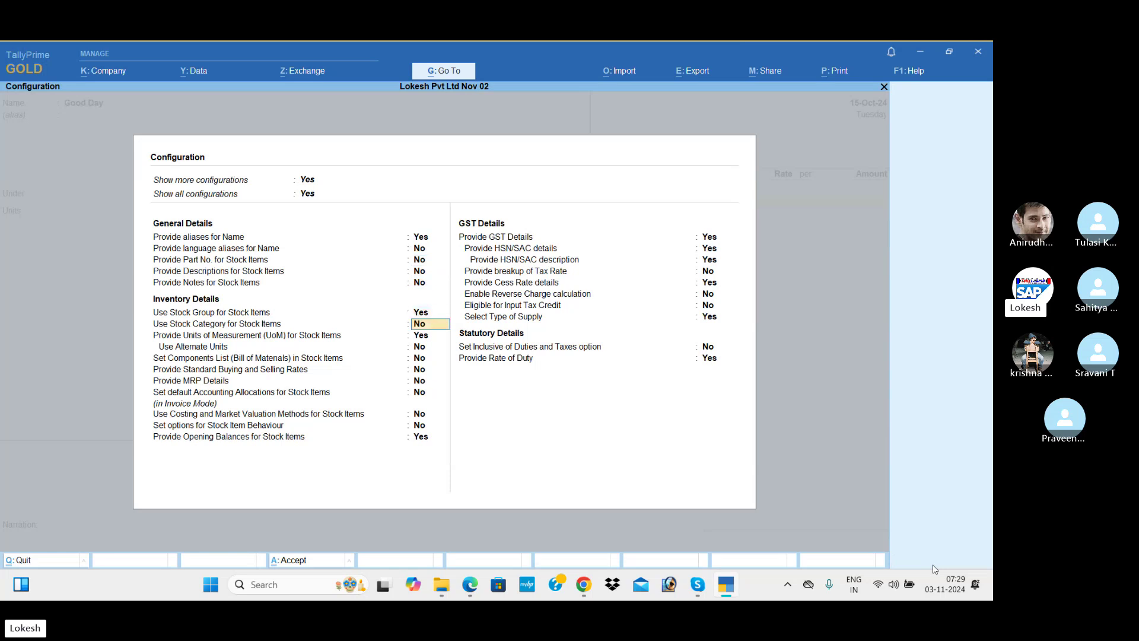
pyautogui.press('Down')
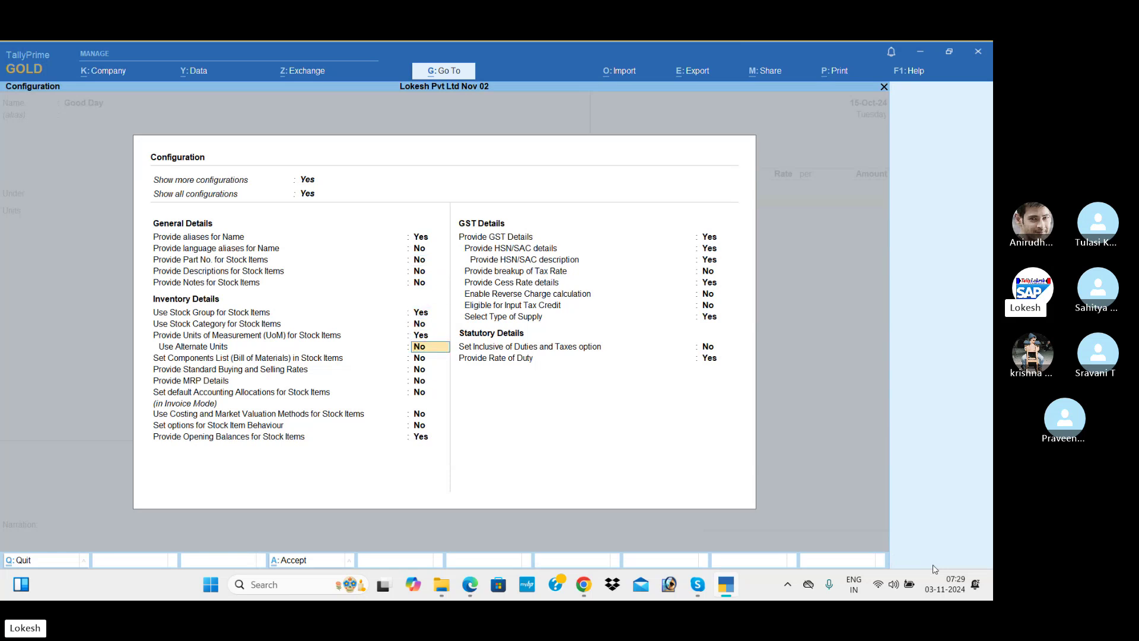
pyautogui.write('y')
pyautogui.press('Return')
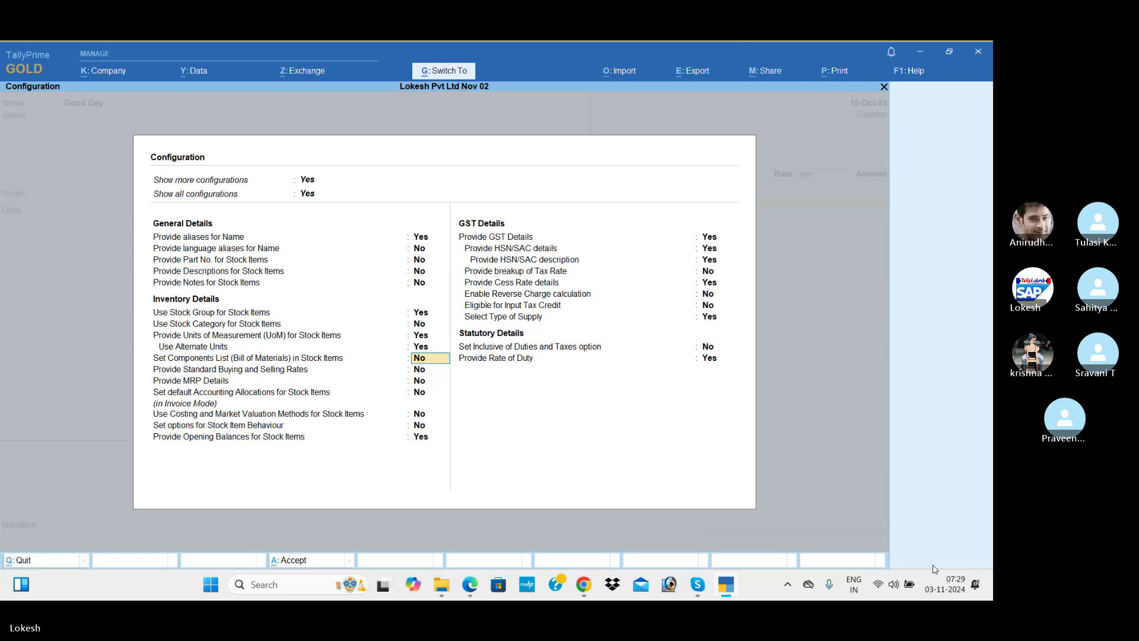
pyautogui.hotkey('ctrl', 'a')
pyautogui.press('BackSpace')
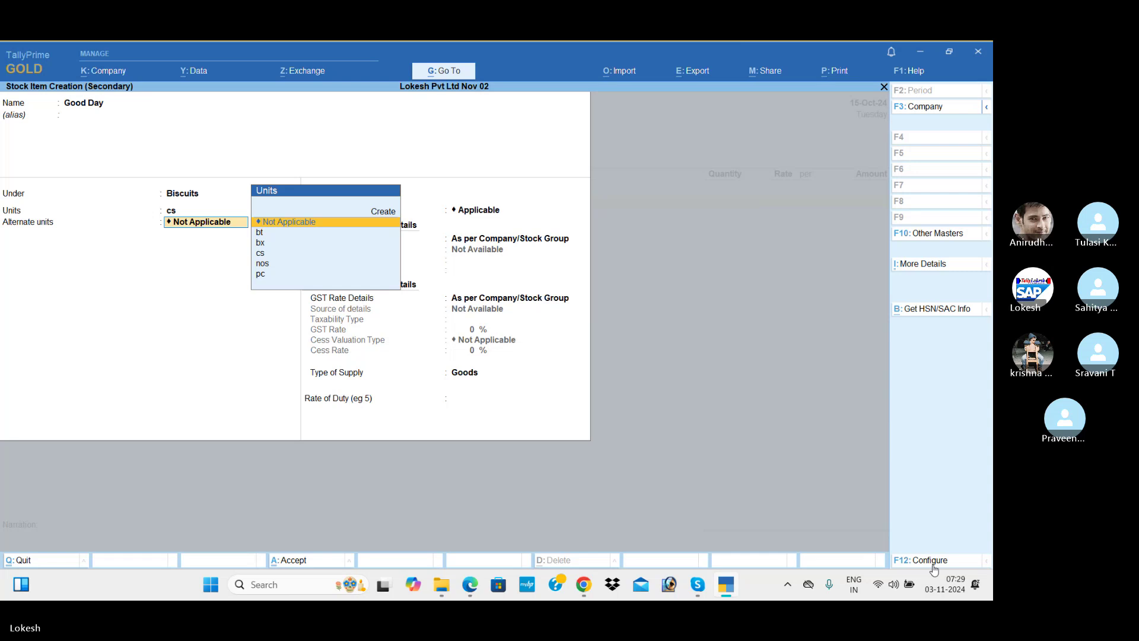
# - Create the simple unit pk with UQC PAC-PACKS and 0 decimal places as Good Day's alternate unit, checking the PDF for the unit
pyautogui.hotkey('alt', 'Tab')
pyautogui.hotkey('alt', 'Tab')
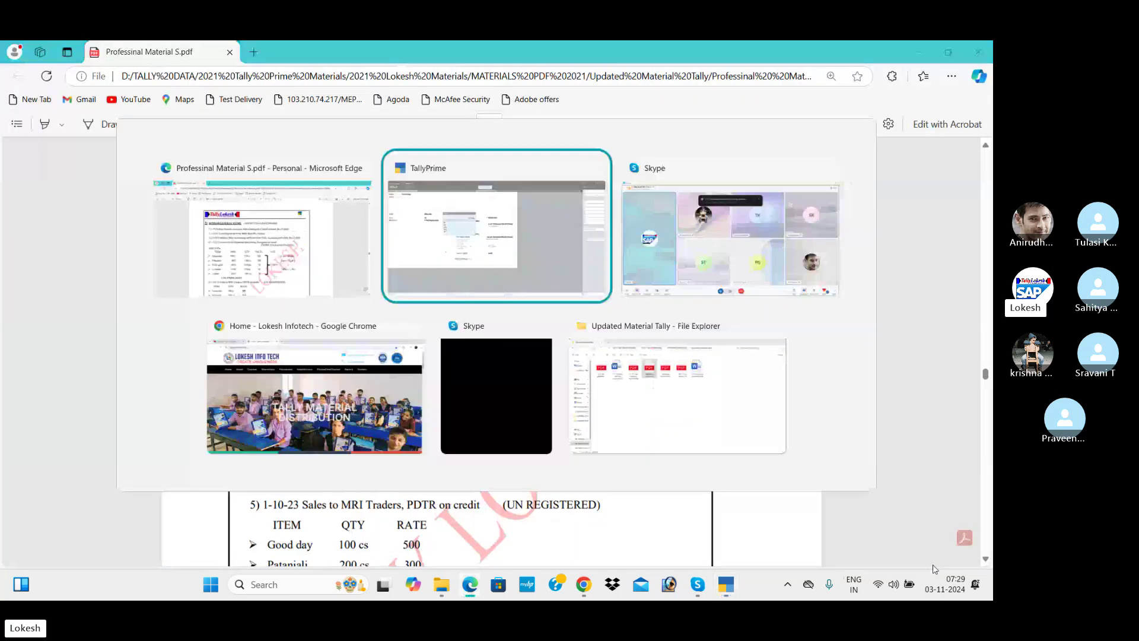
pyautogui.press('Down')
pyautogui.press('Down')
pyautogui.press('Down')
pyautogui.press('Down')
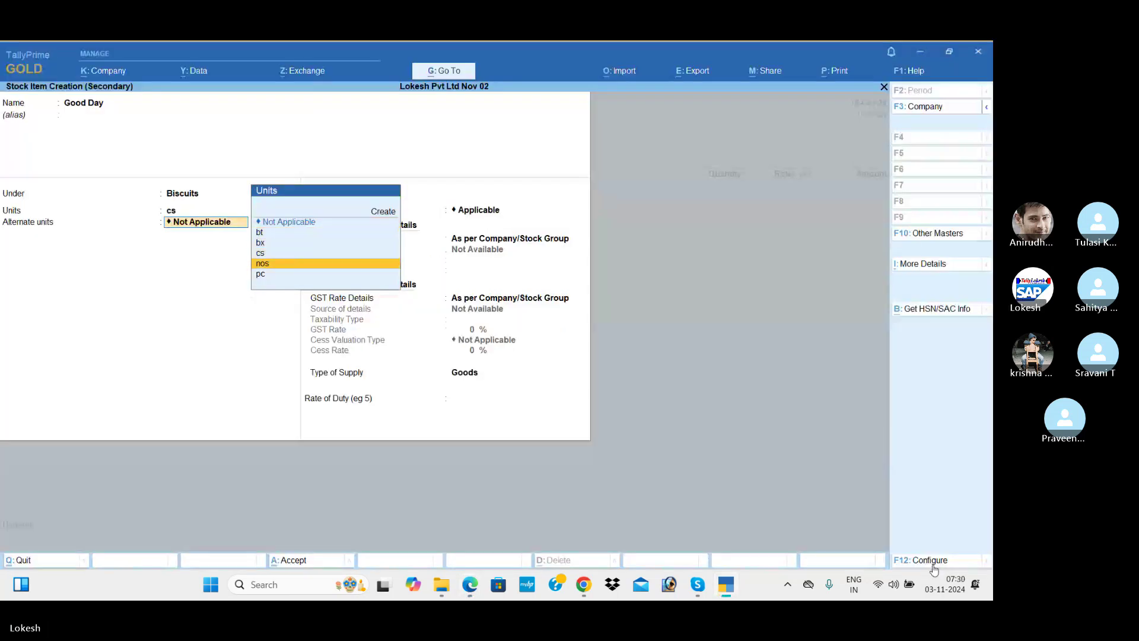
pyautogui.press('Up')
pyautogui.press('Up')
pyautogui.press('Up')
pyautogui.press('Up')
pyautogui.press('Up')
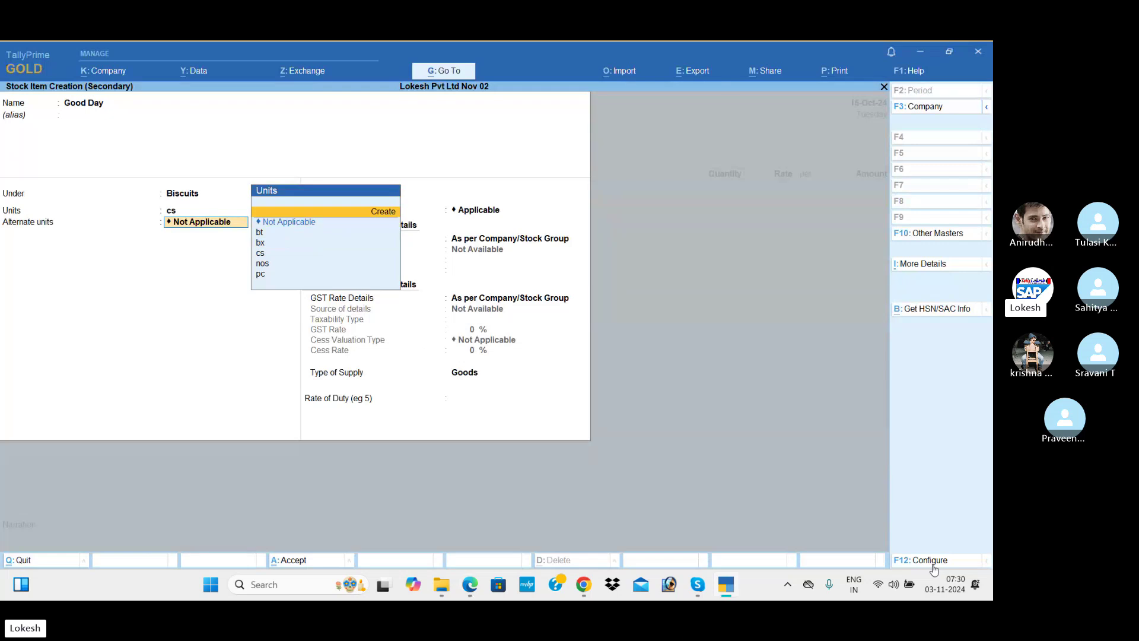
pyautogui.press('Return')
pyautogui.write('pk')
pyautogui.press('Return')
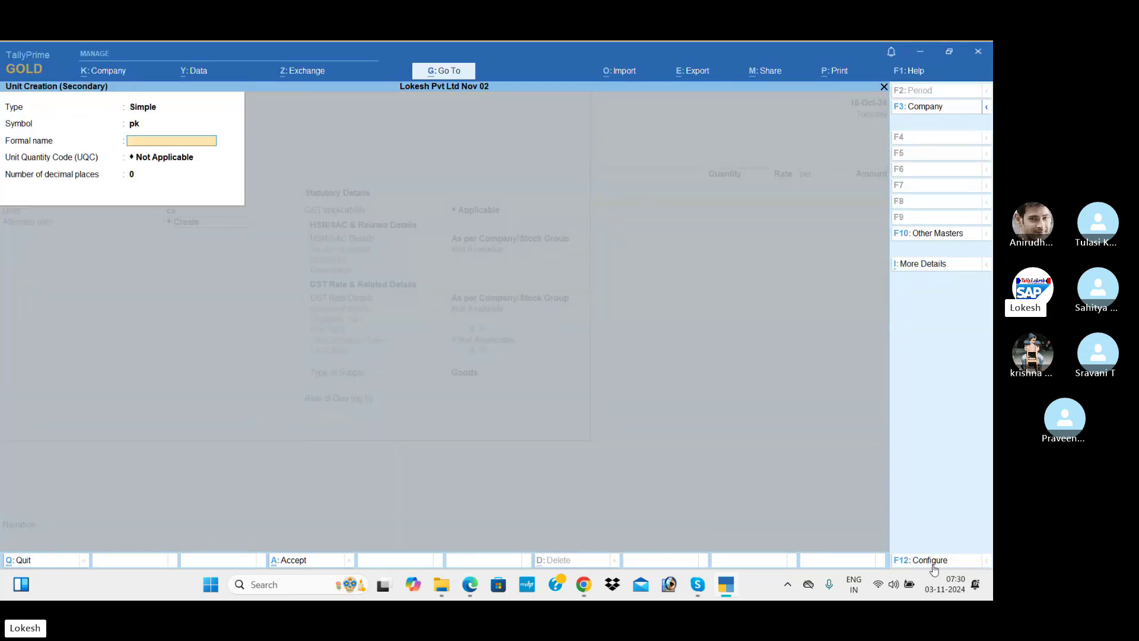
pyautogui.press('Return')
pyautogui.write('pa')
pyautogui.press('Return')
pyautogui.press('Return')
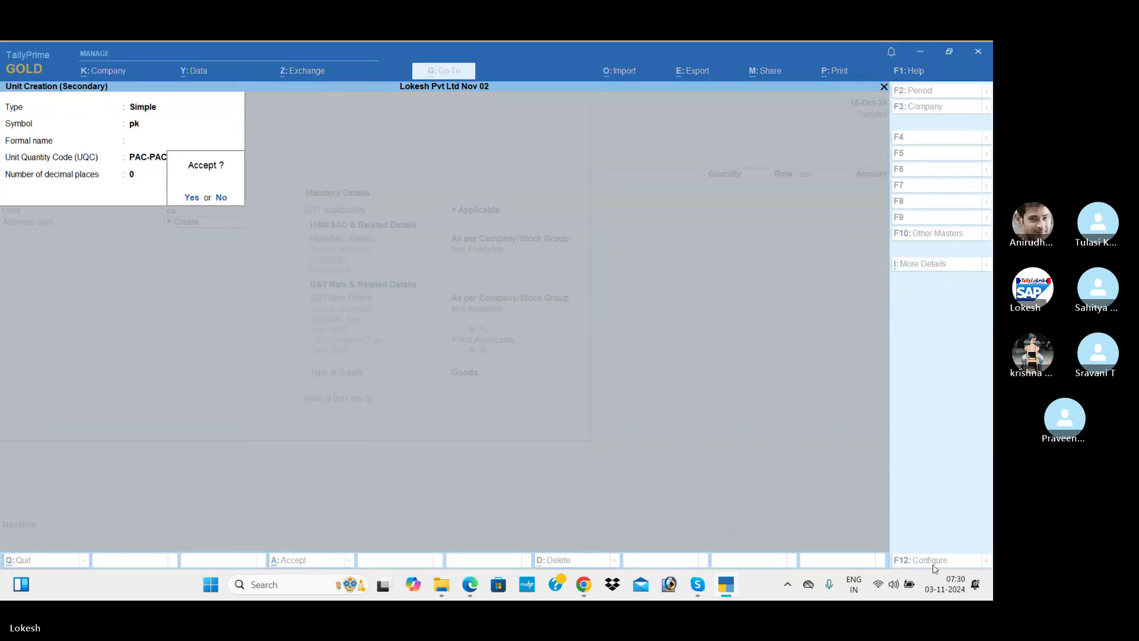
pyautogui.press('Return')
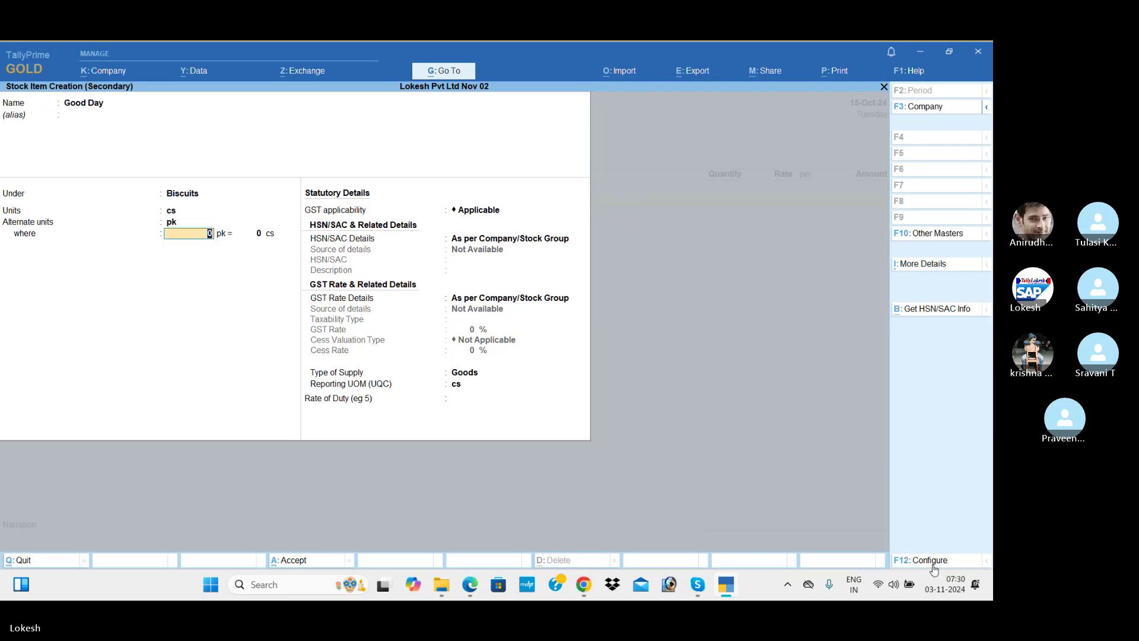
# - Check the conversion in the PDF and set Good Day's alternate unit relation to 50 pk = 1 cs
pyautogui.hotkey('alt', 'Tab')
pyautogui.hotkey('alt', 'Tab')
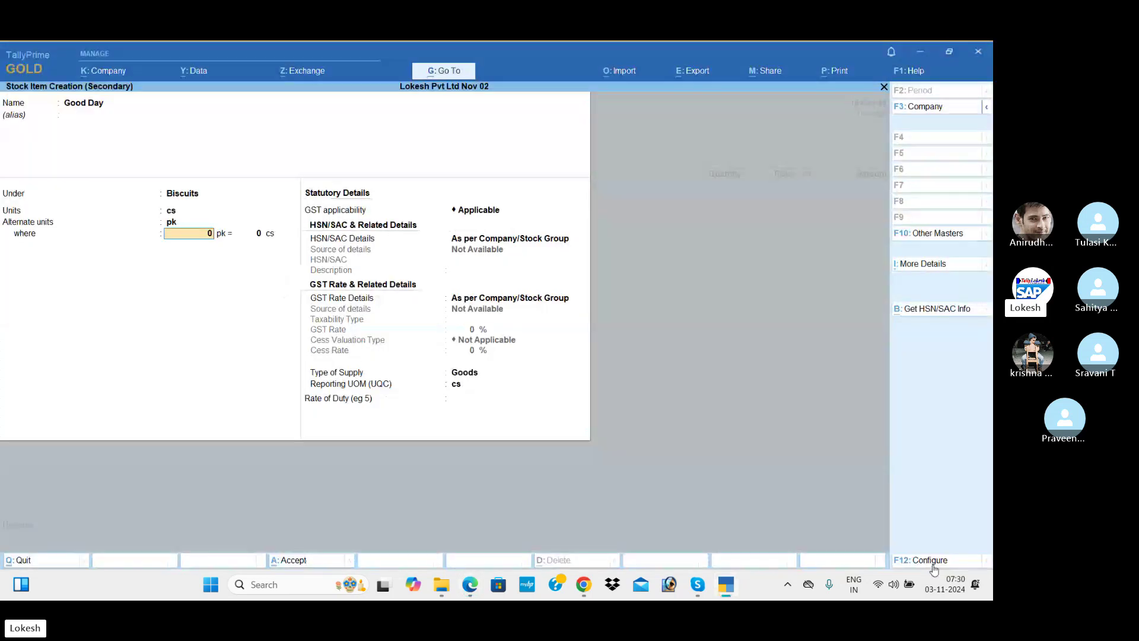
pyautogui.write('50')
pyautogui.press('Return')
pyautogui.write('1')
pyautogui.press('Return')
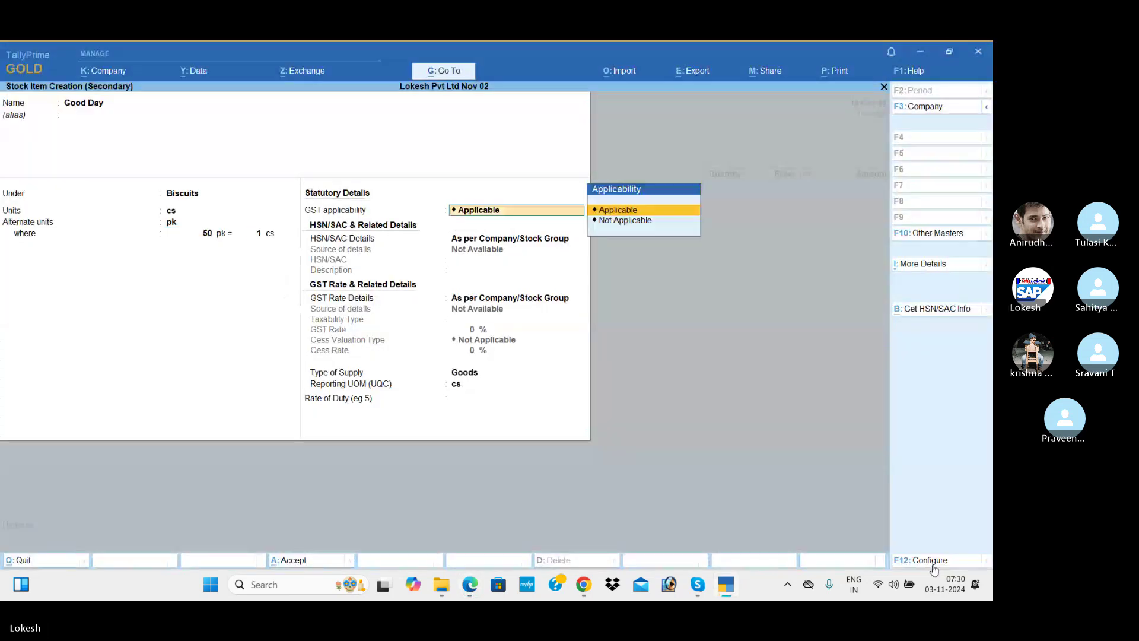
# - Keep GST applicable for Good Day and specify its HSN/SAC code directly as 5478
pyautogui.press('Return')
pyautogui.press('Down')
pyautogui.press('Return')
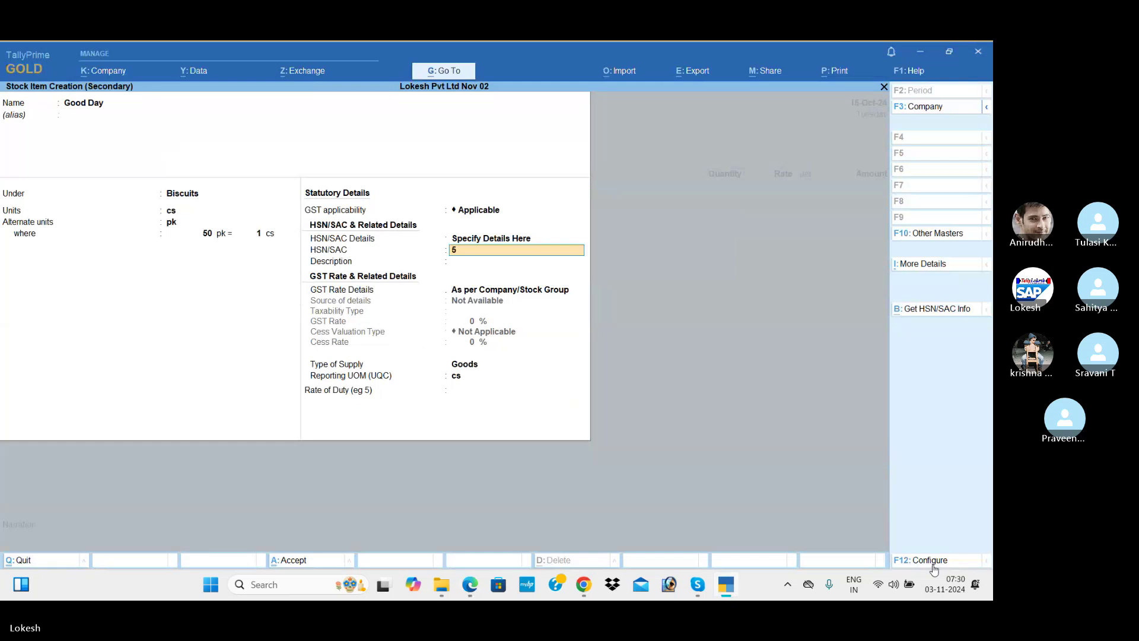
pyautogui.write('5478')
pyautogui.press('Return')
pyautogui.press('Return')
# - Specify Good Day's GST details as Taxable at 28%, checking the rate in the PDF, and save the stock item
pyautogui.press('Down')
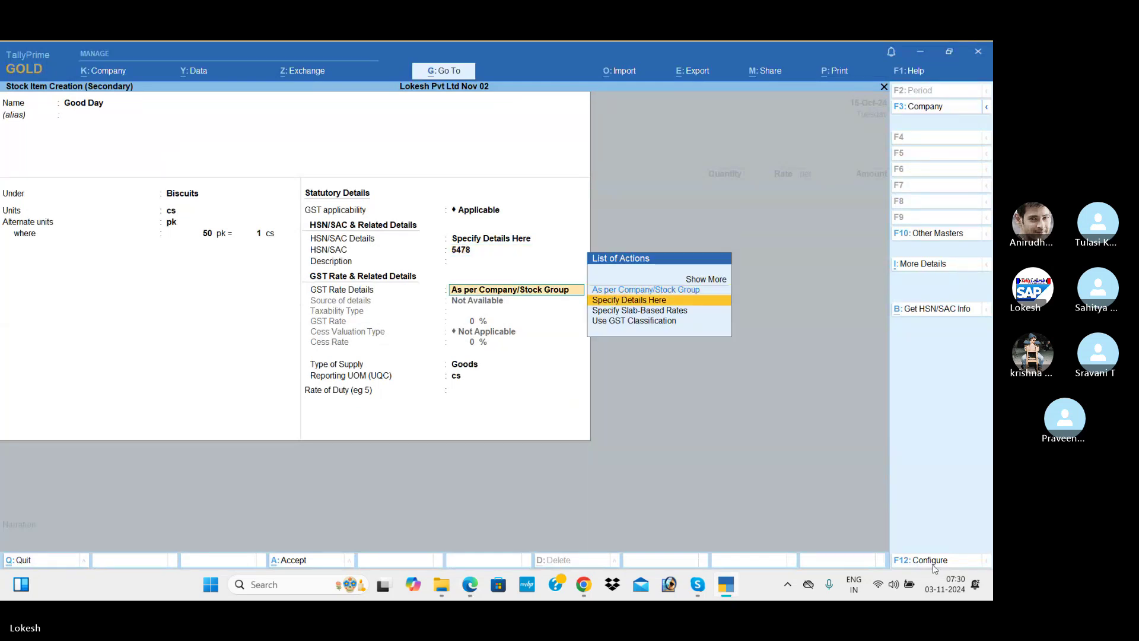
pyautogui.press('Return')
pyautogui.press('Return')
pyautogui.hotkey('alt', 'Tab')
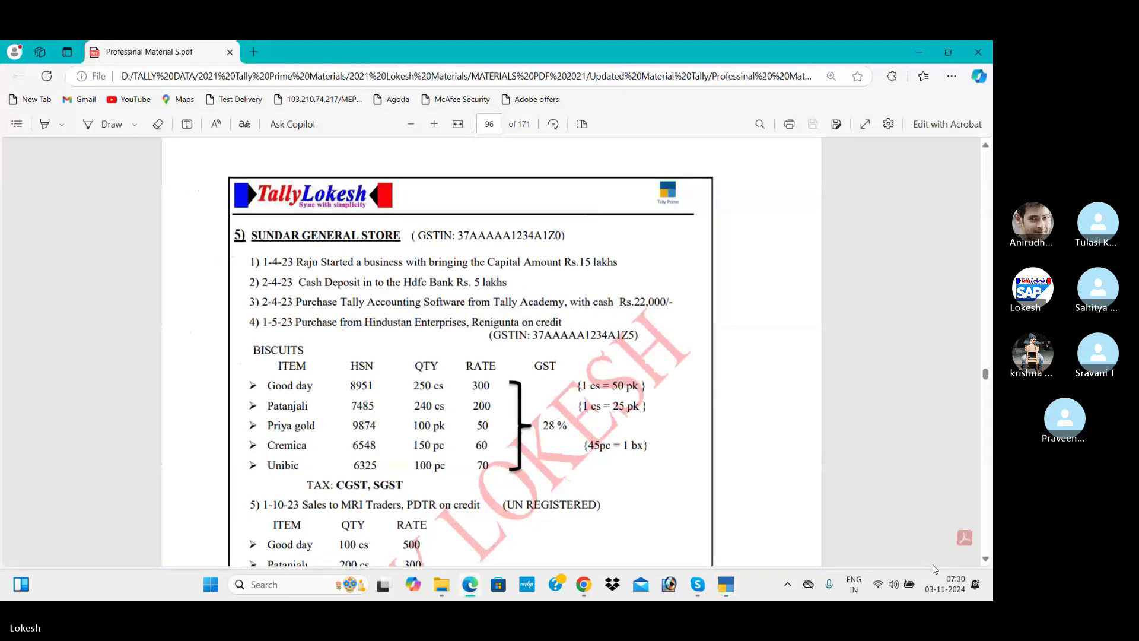
pyautogui.hotkey('alt', 'Tab')
pyautogui.write('28')
pyautogui.press('Return')
pyautogui.press('Return')
pyautogui.press('Return')
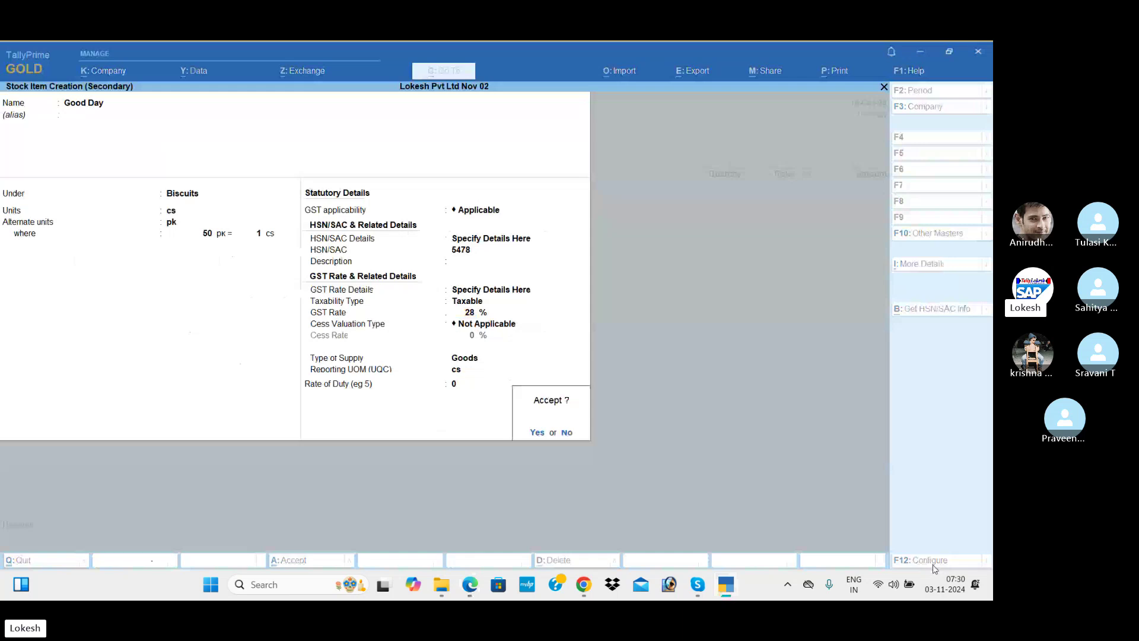
pyautogui.press('y')
# - Enter 250 cs of Good Day at a rate of 300 per cs in the purchase voucher, checking both figures in the PDF
pyautogui.hotkey('alt', 'Tab')
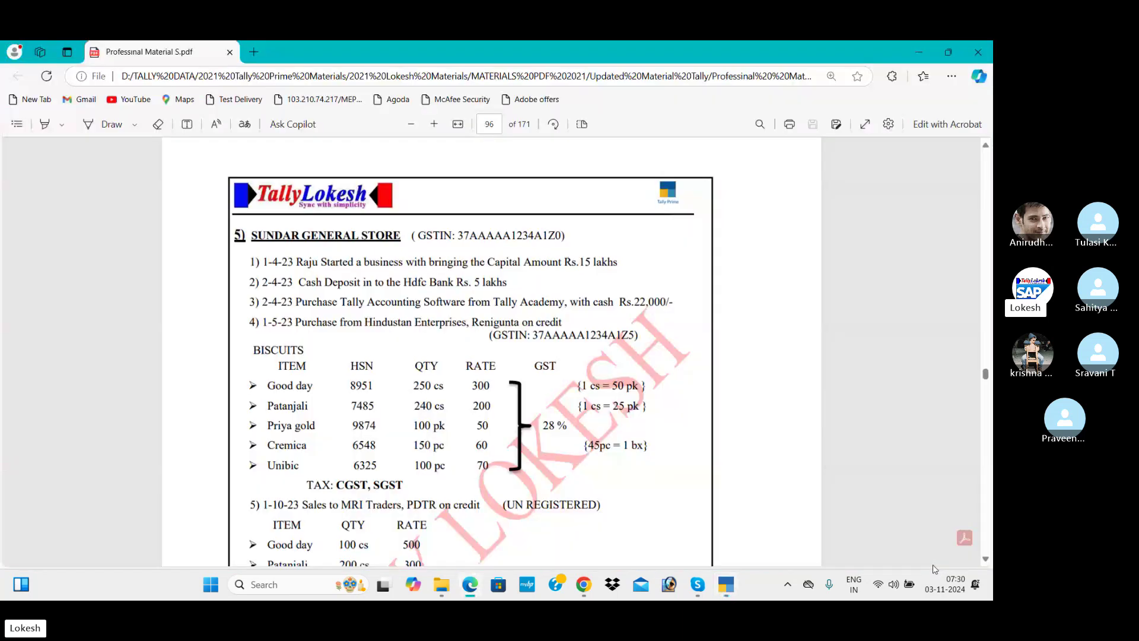
pyautogui.hotkey('alt', 'Tab')
pyautogui.write('250')
pyautogui.press('Return')
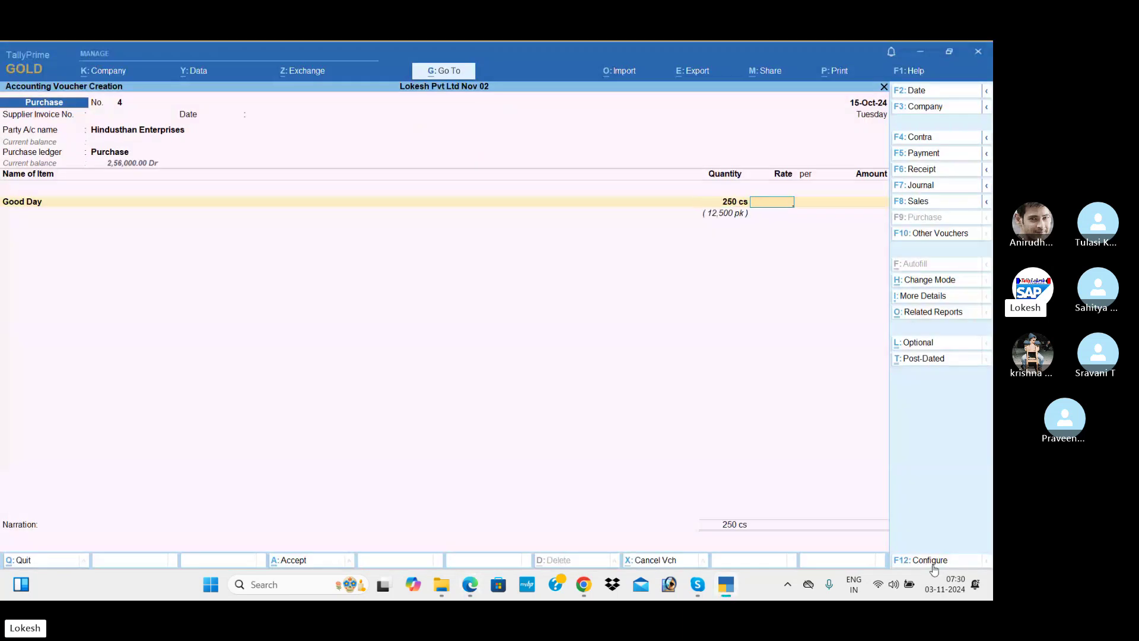
pyautogui.hotkey('alt', 'Tab')
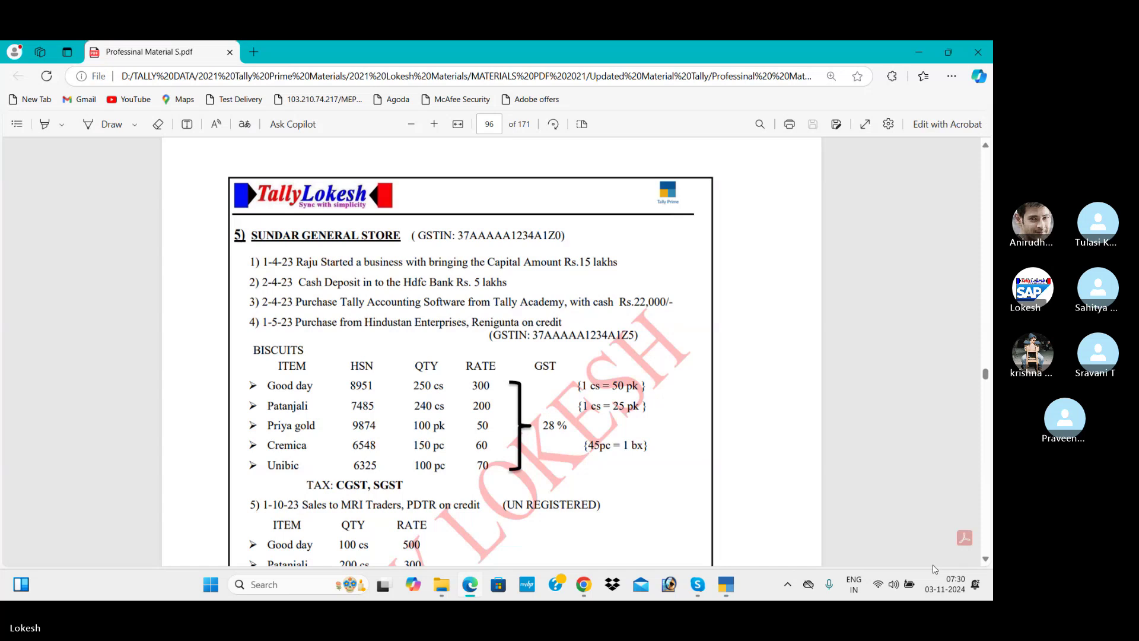
pyautogui.hotkey('alt', 'Tab')
pyautogui.write('300')
pyautogui.press('Return')
pyautogui.press('Return')
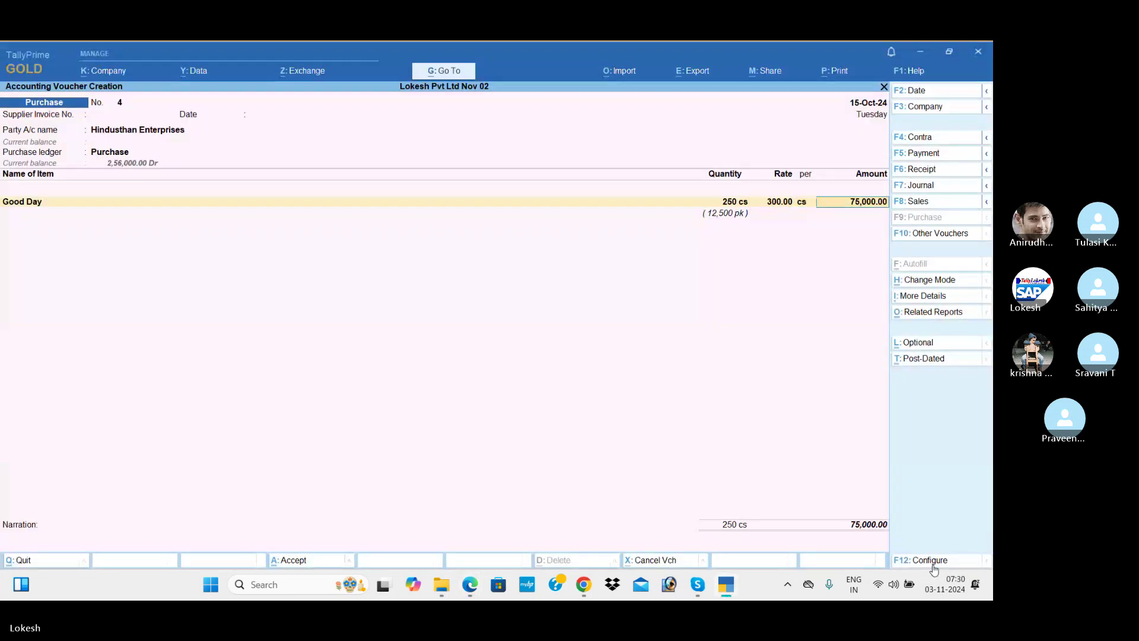
pyautogui.press('Return')
# - Start a new stock item named Patanjali under the Biscuits group with cs as its unit
pyautogui.hotkey('alt', 'c')
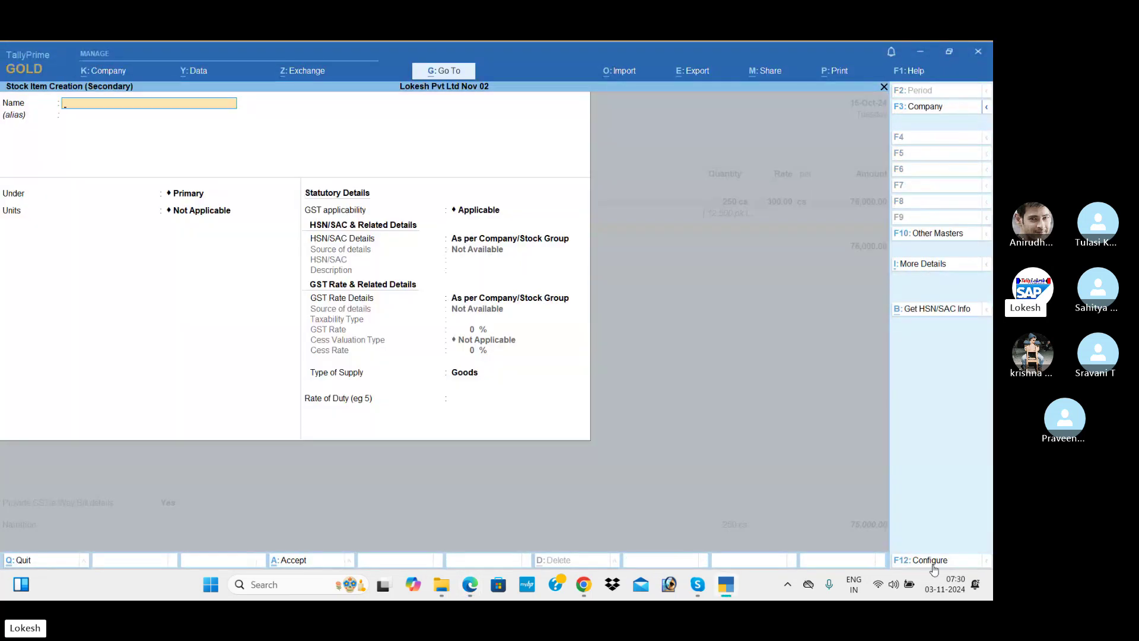
pyautogui.write('Patan')
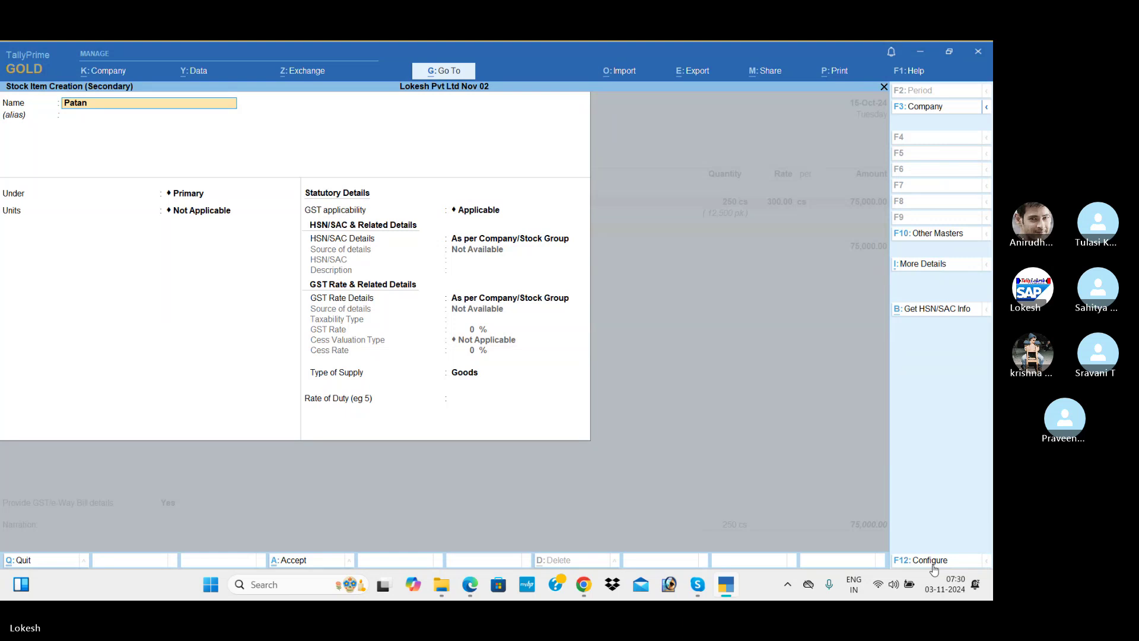
pyautogui.write('jali')
pyautogui.press('Return')
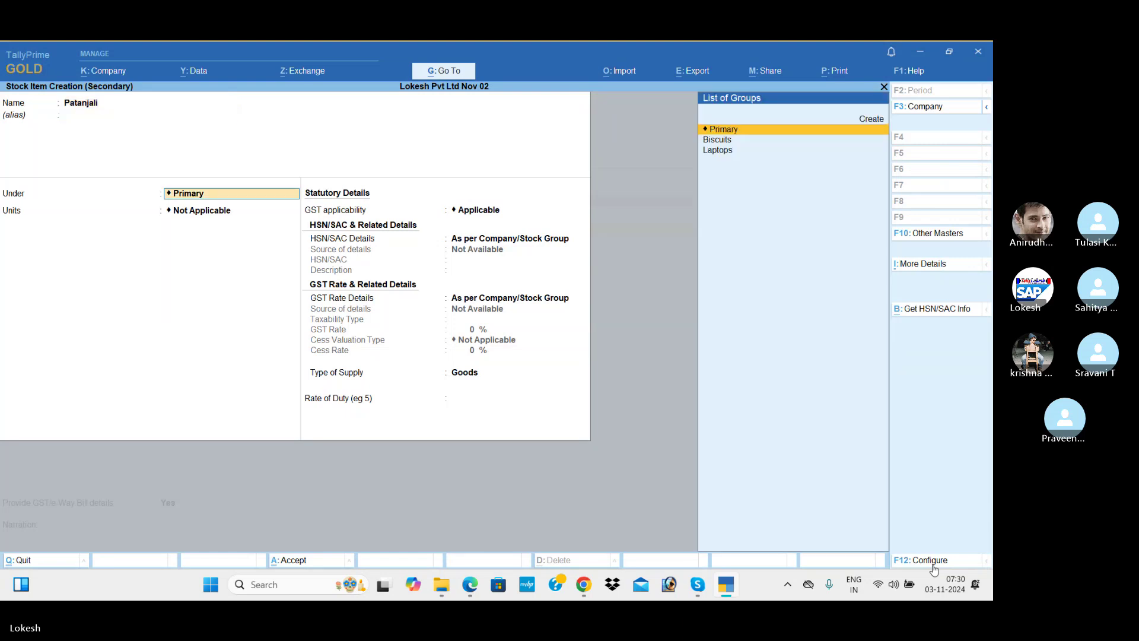
pyautogui.press('Down')
pyautogui.press('Return')
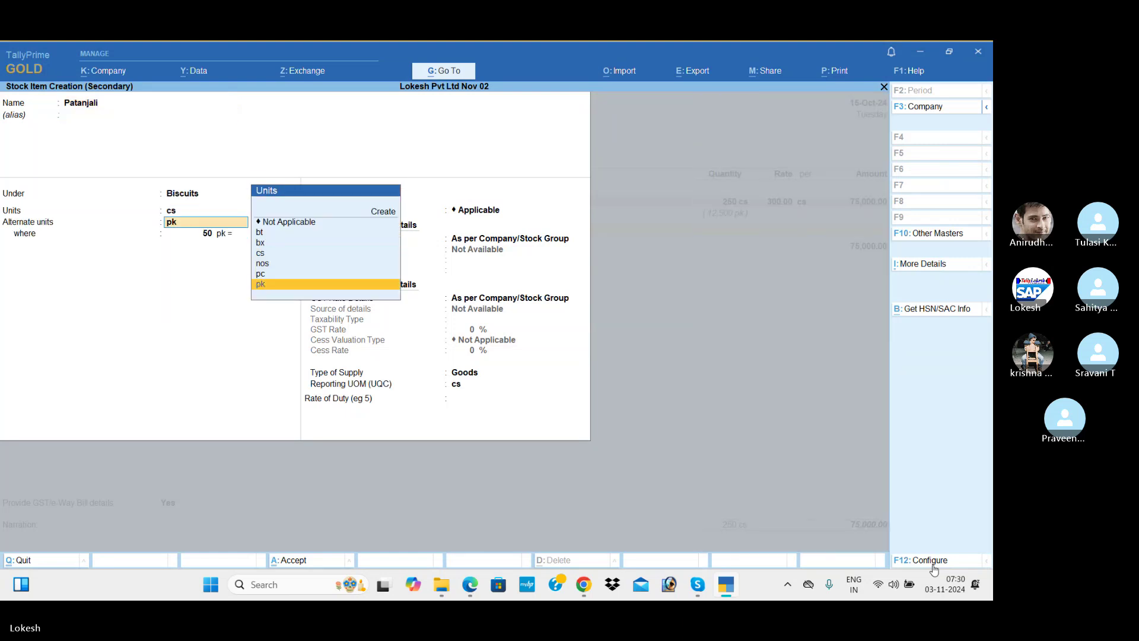
# - Set Patanjali's alternate unit to pk with the relation 25 pk = 1 cs, checking the conversion in the PDF
pyautogui.press('Return')
pyautogui.write('25')
pyautogui.press('Return')
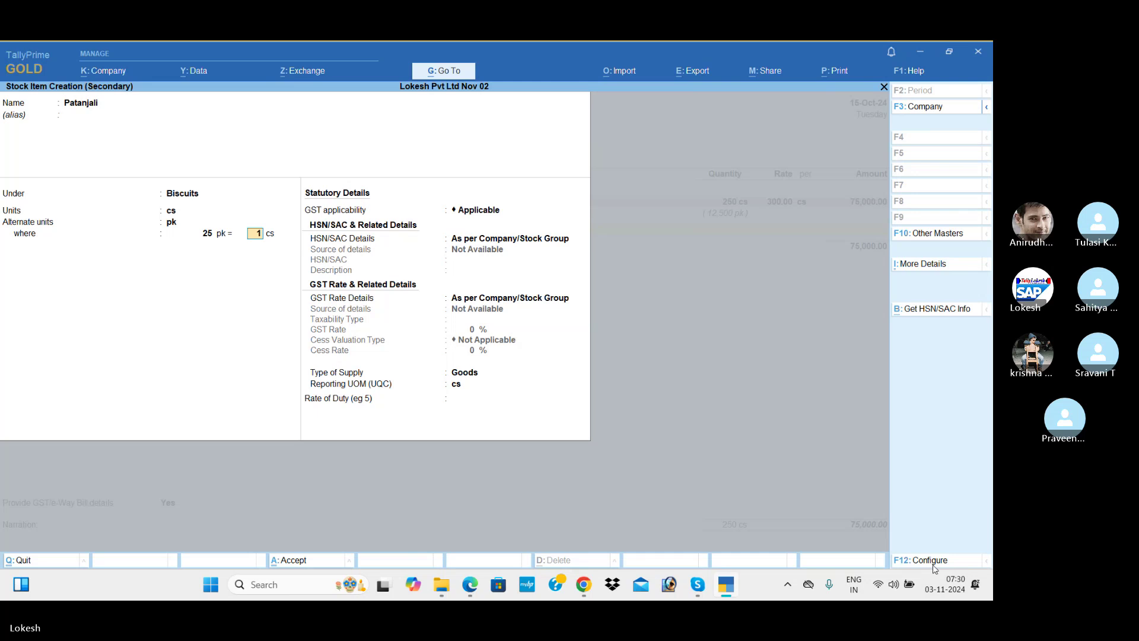
pyautogui.hotkey('alt', 'Tab')
pyautogui.hotkey('alt', 'Tab')
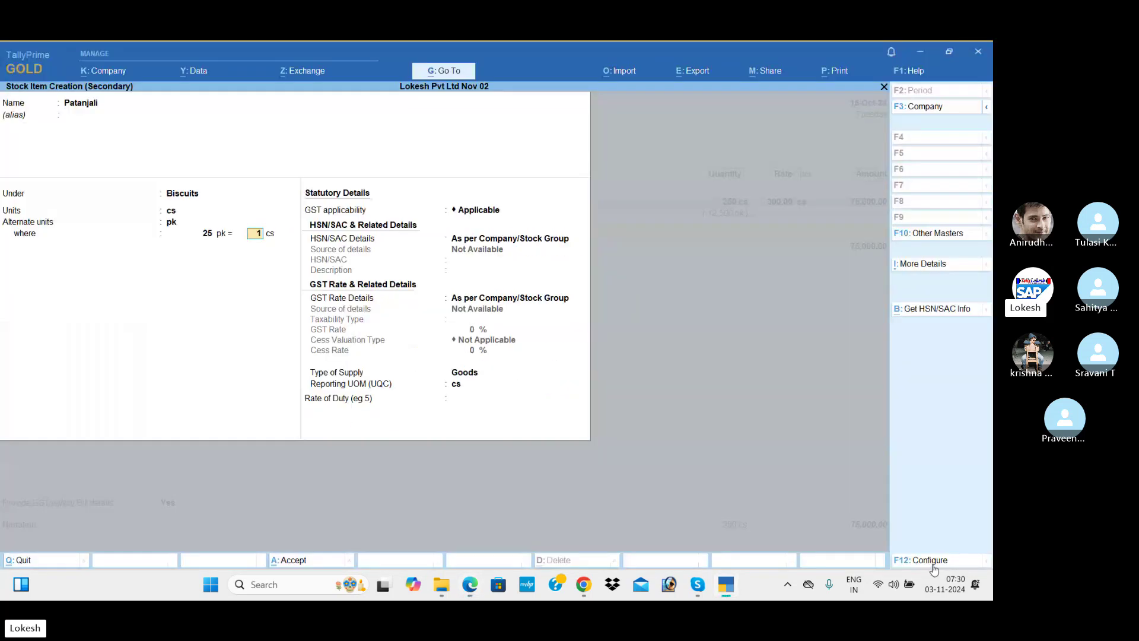
pyautogui.press('Return')
# - Specify Patanjali's HSN/SAC code directly as 4578
pyautogui.press('Down')
pyautogui.press('Return')
pyautogui.write('45')
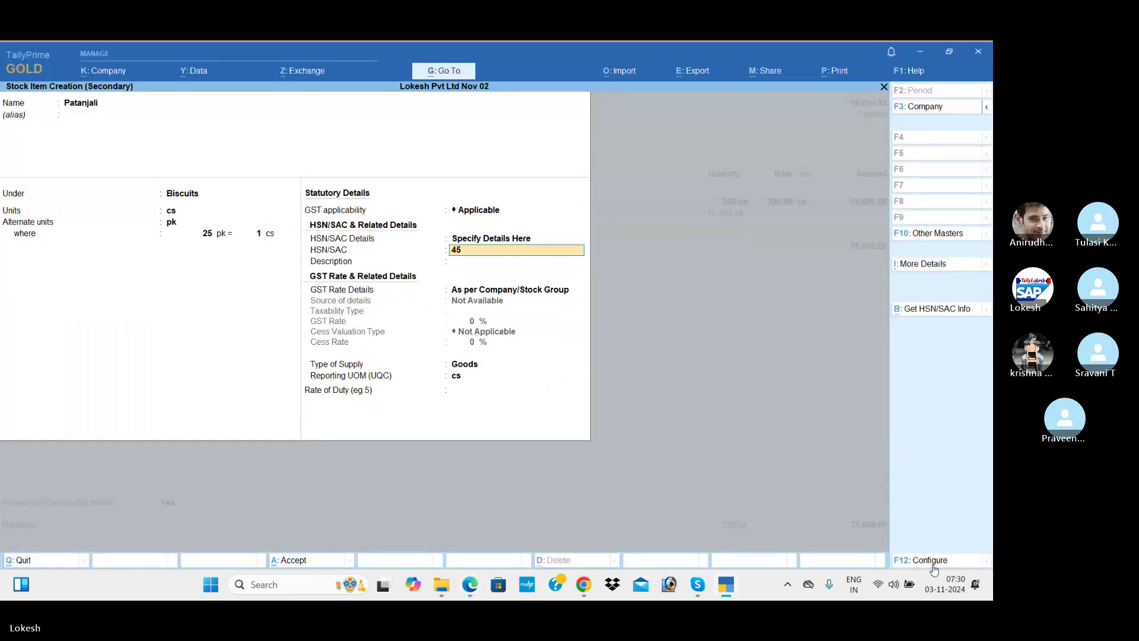
pyautogui.write('78')
pyautogui.press('Return')
pyautogui.press('Return')
# - Specify Patanjali's GST details as Taxable at 28% with Goods as the supply type, and save the stock item
pyautogui.press('Down')
pyautogui.press('Return')
pyautogui.press('Return')
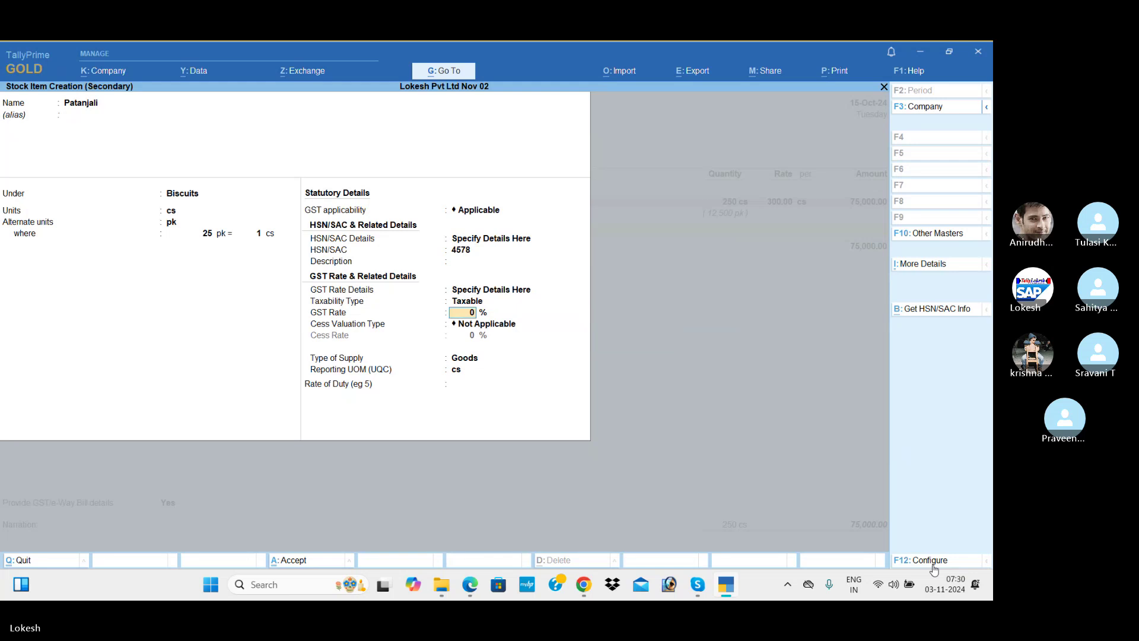
pyautogui.write('28')
pyautogui.press('Return')
pyautogui.press('Return')
pyautogui.press('Return')
pyautogui.press('Return')
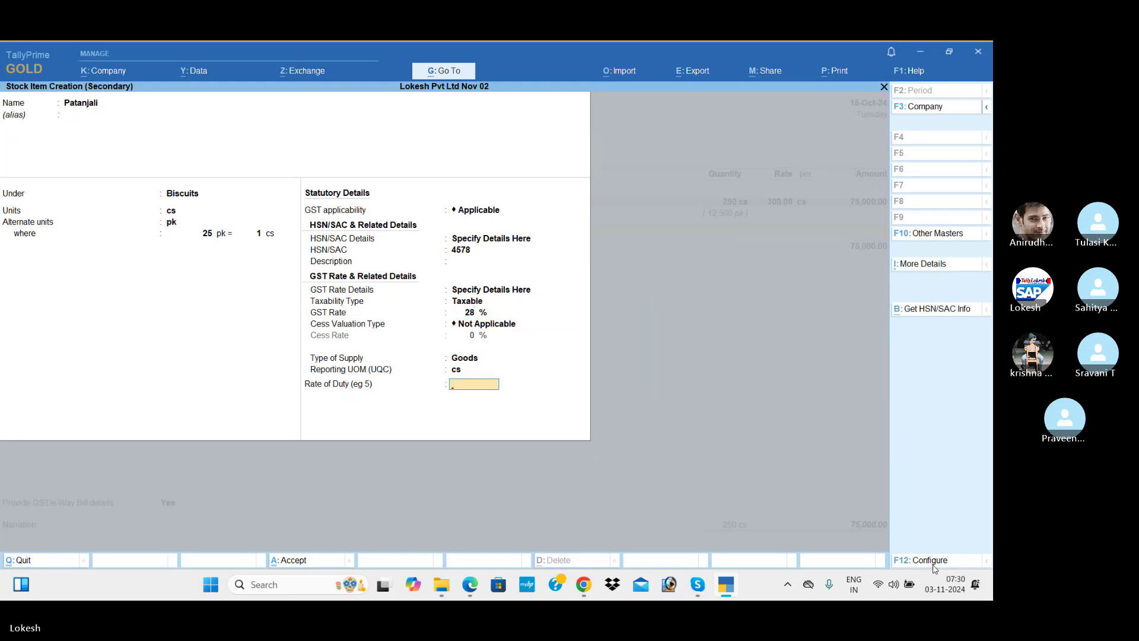
pyautogui.press('Return')
pyautogui.press('Return')
# - Enter 240 cs of Patanjali at a rate of 200 per cs in the purchase voucher, checking both figures in the PDF
pyautogui.hotkey('alt', 'Tab')
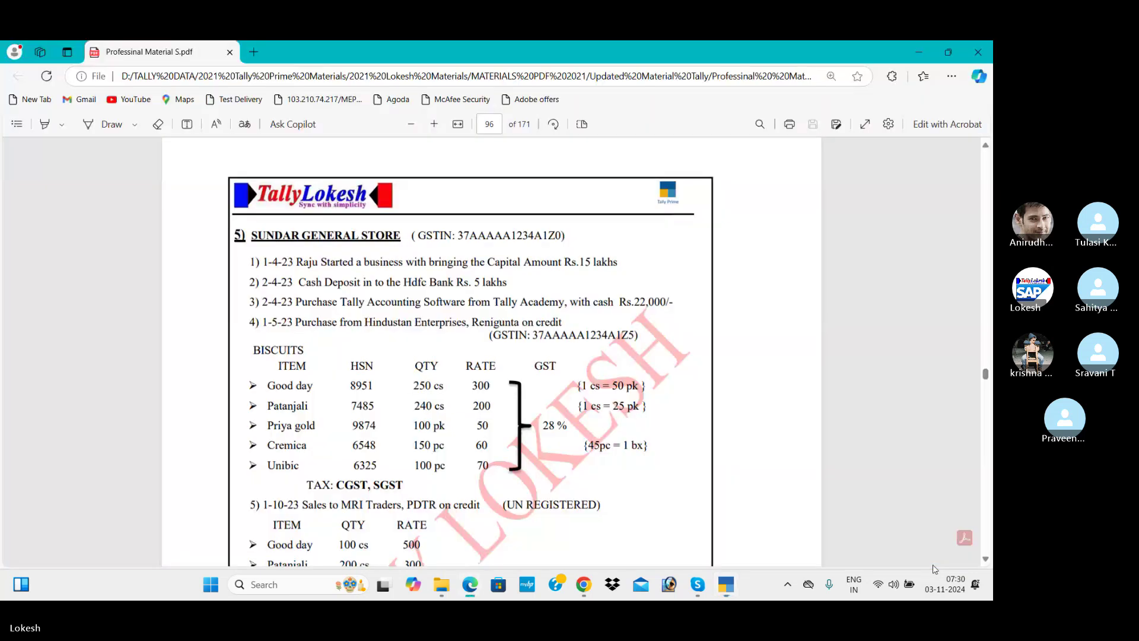
pyautogui.hotkey('alt', 'Tab')
pyautogui.write('240')
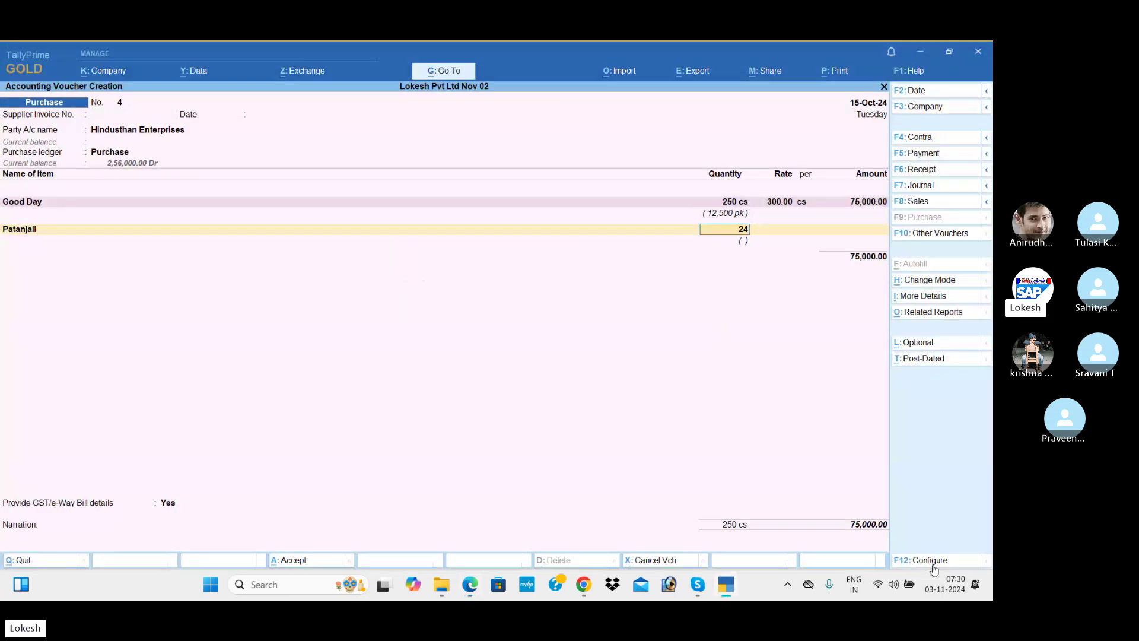
pyautogui.press('Return')
pyautogui.hotkey('alt', 'Tab')
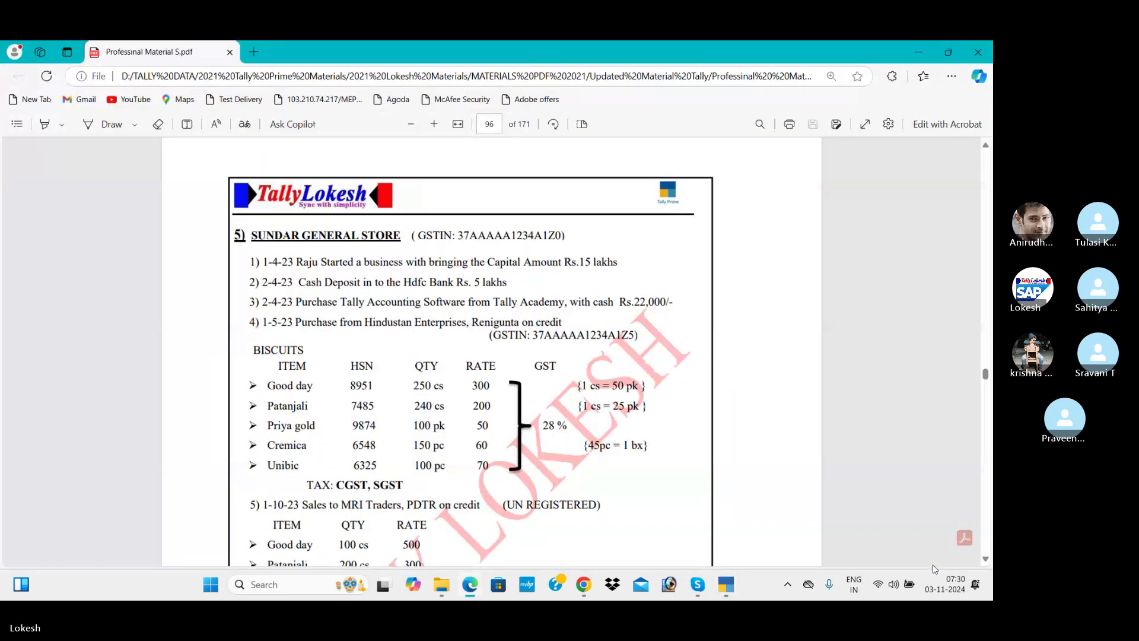
pyautogui.hotkey('alt', 'Tab')
pyautogui.write('200')
pyautogui.press('Return')
pyautogui.press('Return')
pyautogui.press('Return')
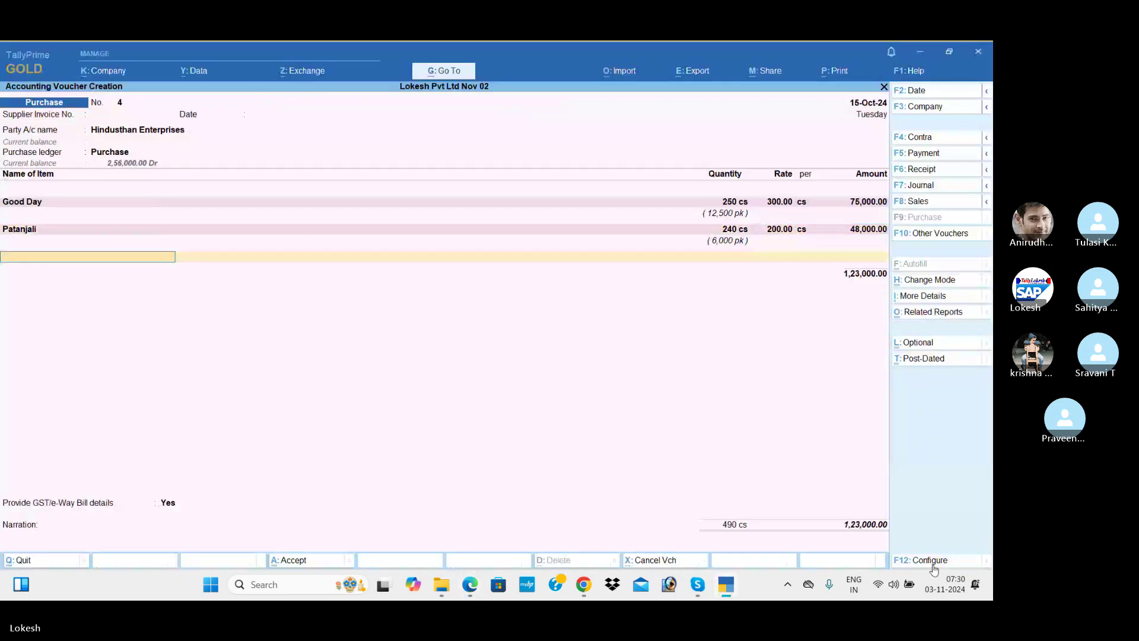
# - Start a new stock item named Cremica under the Biscuits group
pyautogui.hotkey('alt', 'c')
pyautogui.write('C')
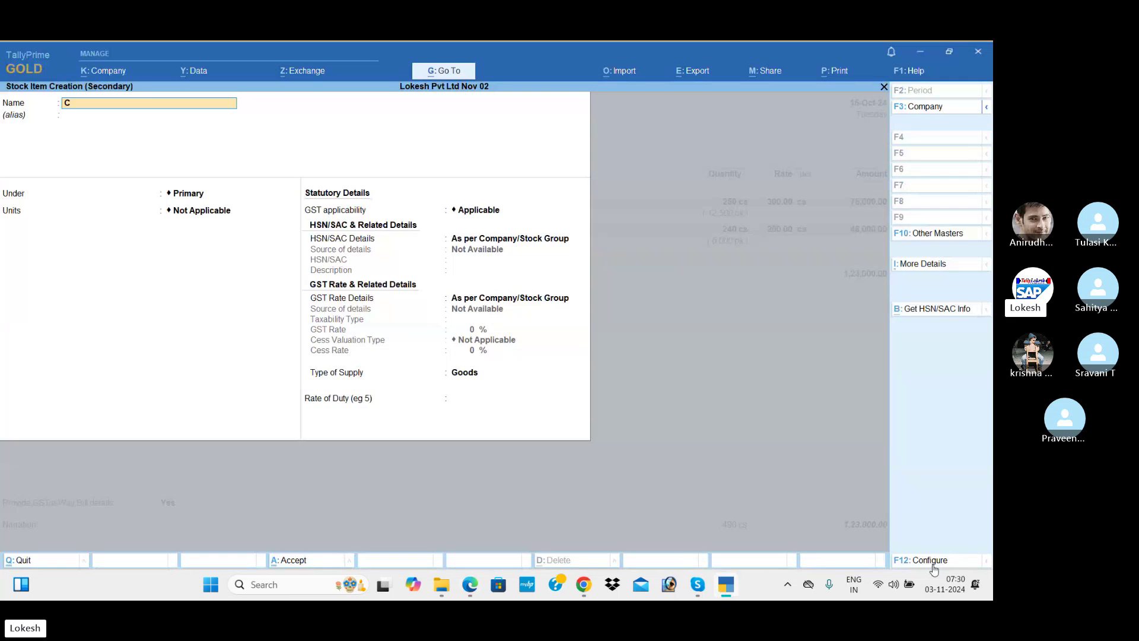
pyautogui.write('remica')
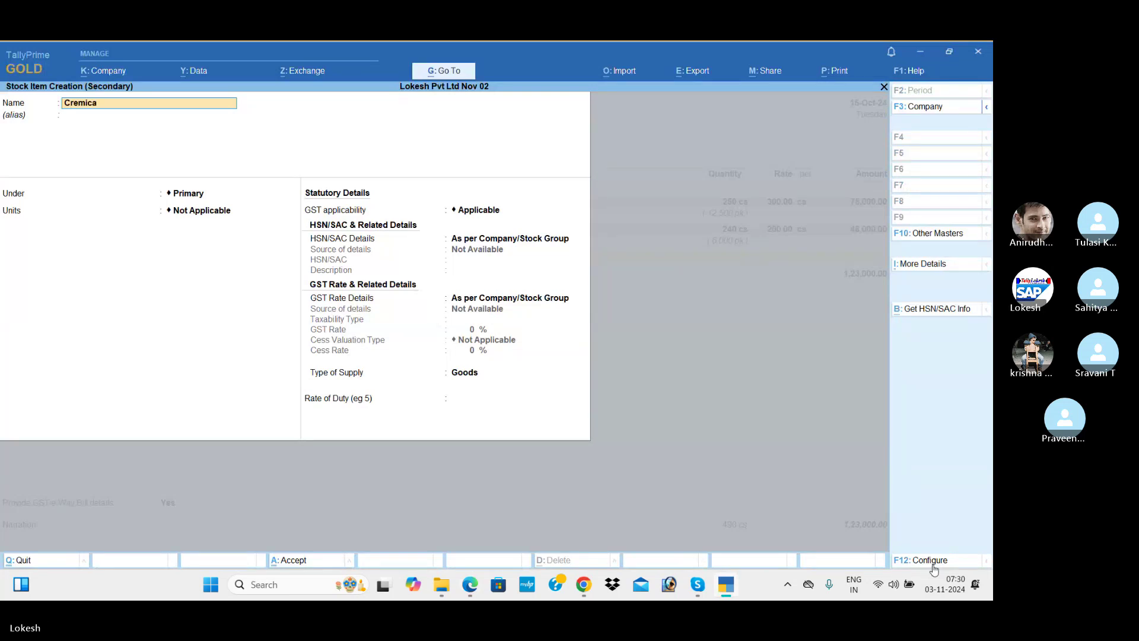
pyautogui.press('Return')
pyautogui.press('Return')
pyautogui.press('Down')
pyautogui.press('Return')
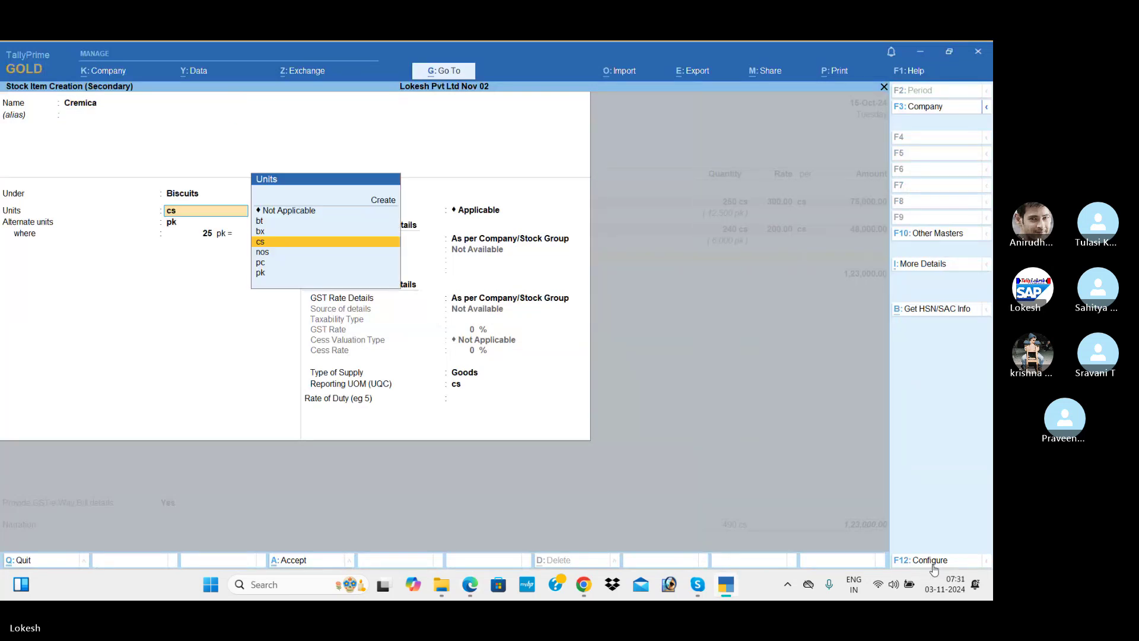
# - Check Cremica's quantity unit in the PDF and set the stock item's unit to pc
pyautogui.hotkey('alt', 'Tab')
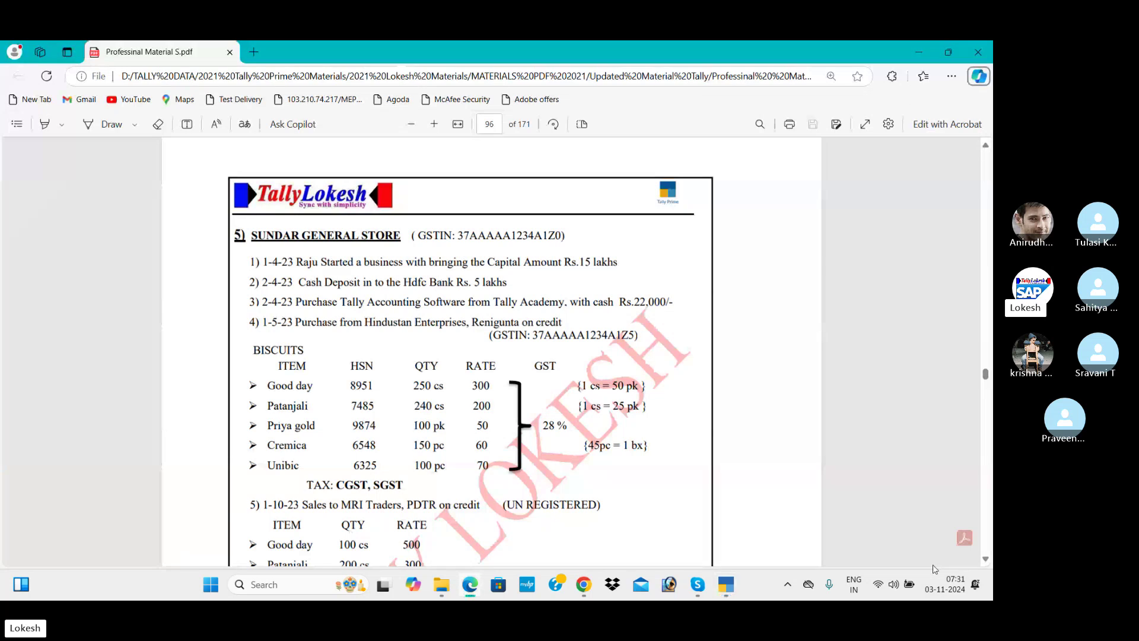
pyautogui.hotkey('alt', 'Tab')
pyautogui.press('Up')
pyautogui.press('Down')
pyautogui.press('Down')
pyautogui.press('Down')
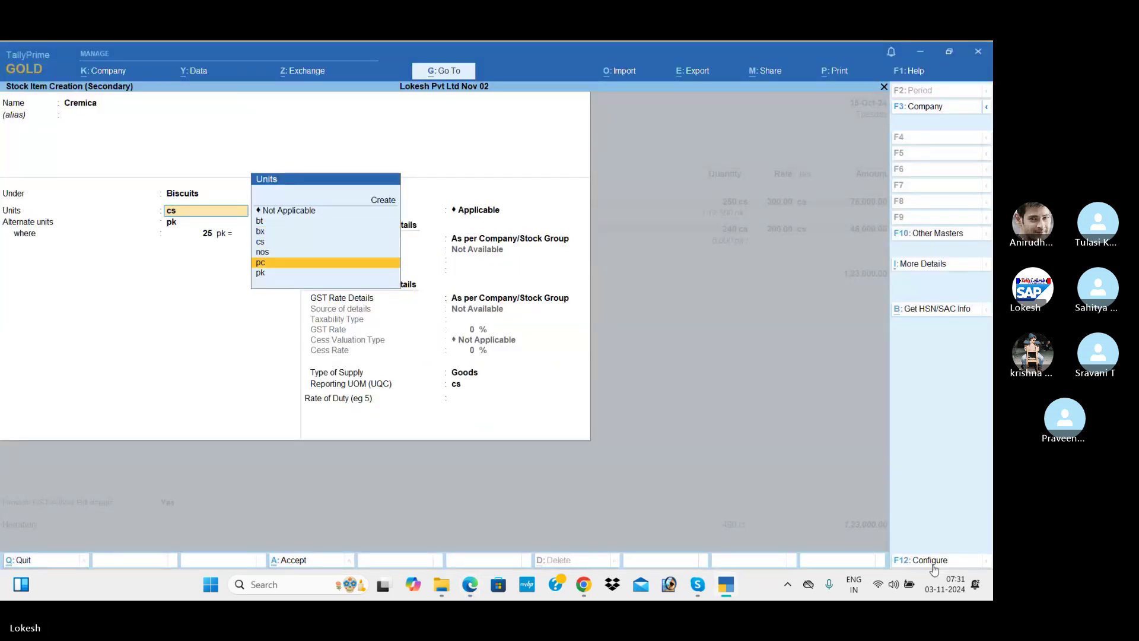
pyautogui.press('Return')
# - Set Cremica's alternate unit to bx with the relation 1 bx = 45 pc, checking the conversion in the PDF
pyautogui.press('Up')
pyautogui.press('Up')
pyautogui.press('Up')
pyautogui.press('Up')
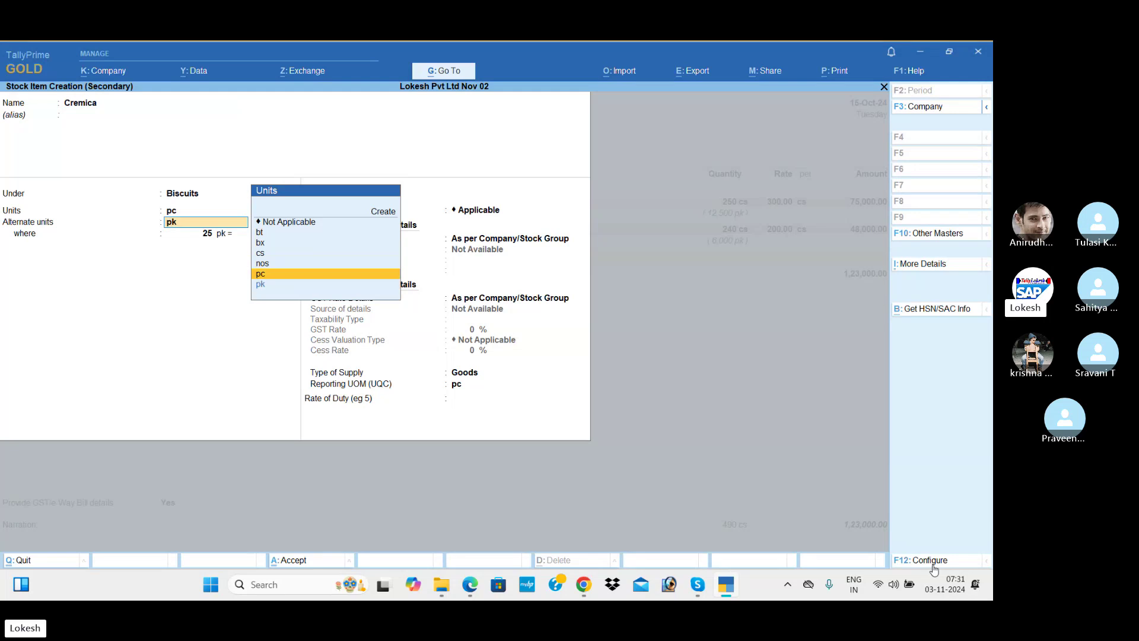
pyautogui.press('Return')
pyautogui.write('1')
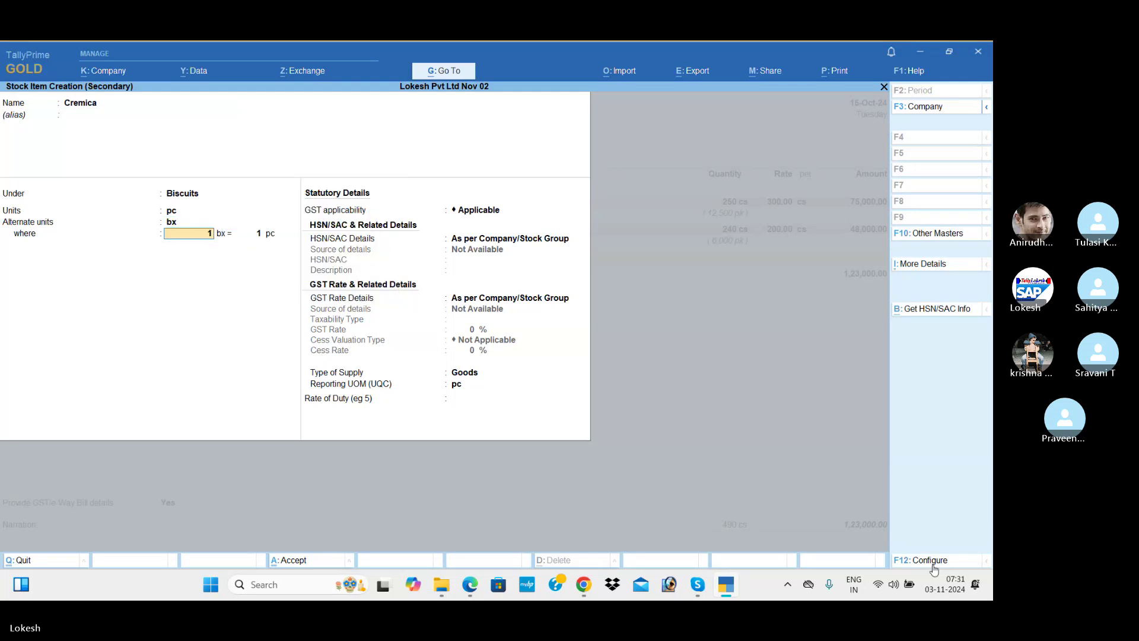
pyautogui.press('Return')
pyautogui.hotkey('alt', 'Tab')
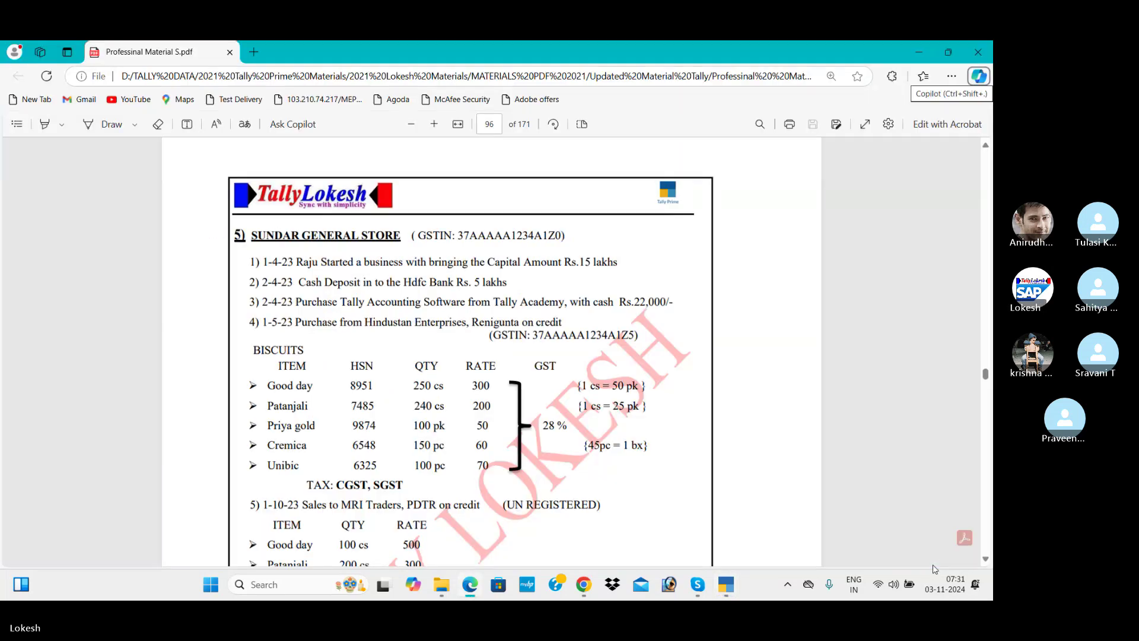
pyautogui.hotkey('alt', 'Tab')
pyautogui.write('45')
pyautogui.press('Return')
# - Keep GST applicable for Cremica and specify its HSN/SAC code directly as 2589
pyautogui.press('Return')
pyautogui.press('Down')
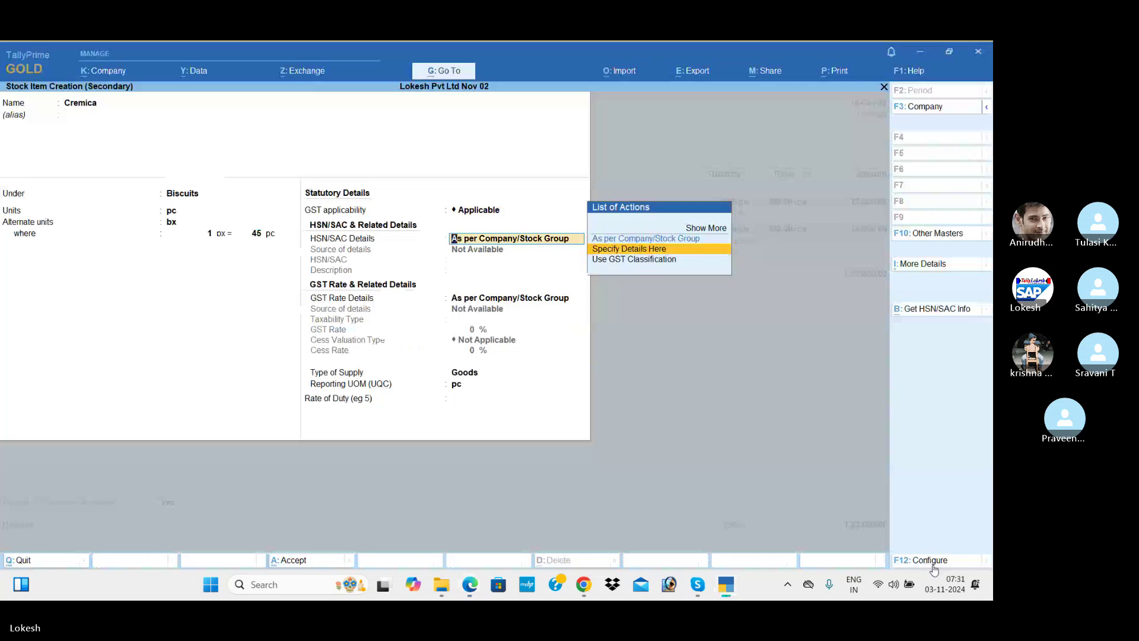
pyautogui.press('Return')
pyautogui.write('2589')
pyautogui.press('Return')
pyautogui.press('Return')
# - Specify Cremica's GST details as Taxable at 28% with Goods as the supply type, and save the stock item
pyautogui.press('Return')
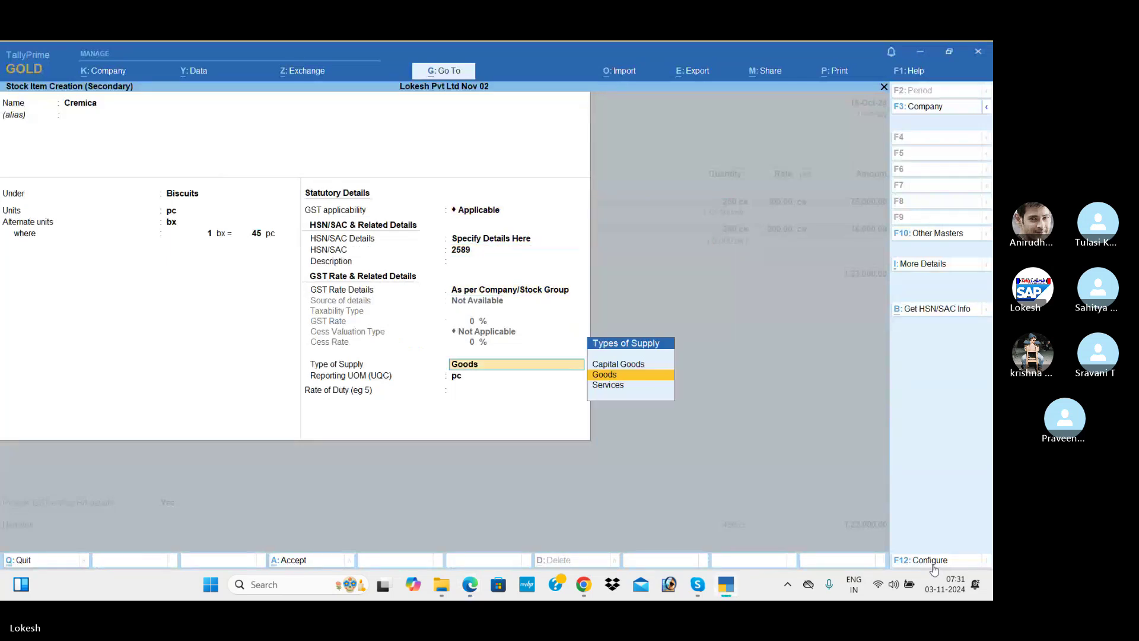
pyautogui.press('BackSpace')
pyautogui.press('Return')
pyautogui.press('BackSpace')
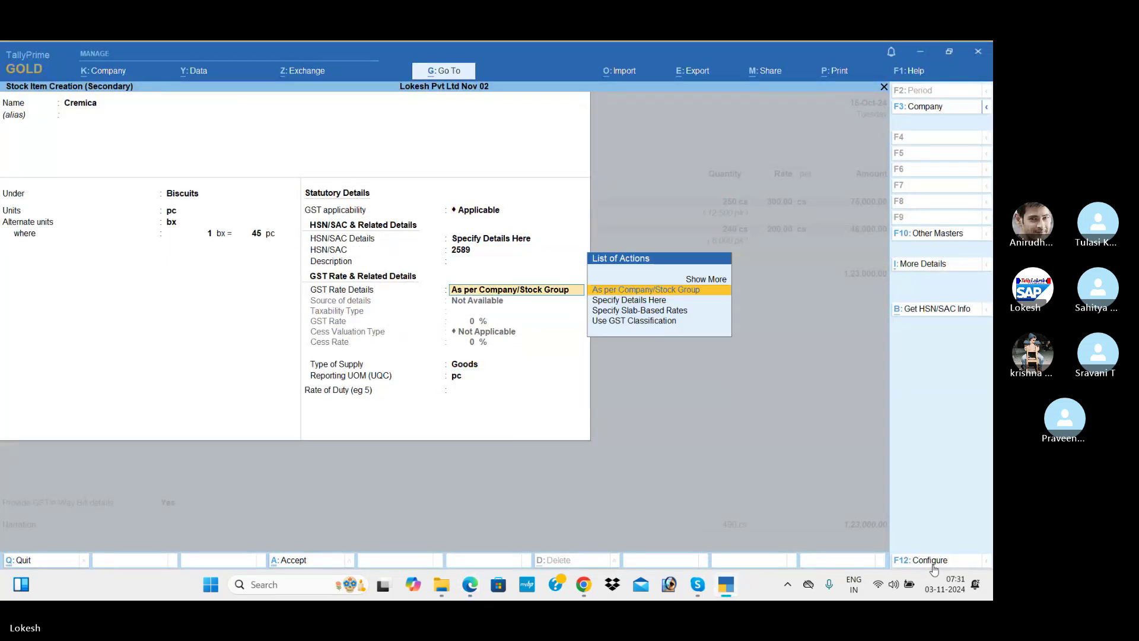
pyautogui.press('Down')
pyautogui.press('Return')
pyautogui.press('Return')
pyautogui.write('28')
pyautogui.press('Return')
pyautogui.press('Return')
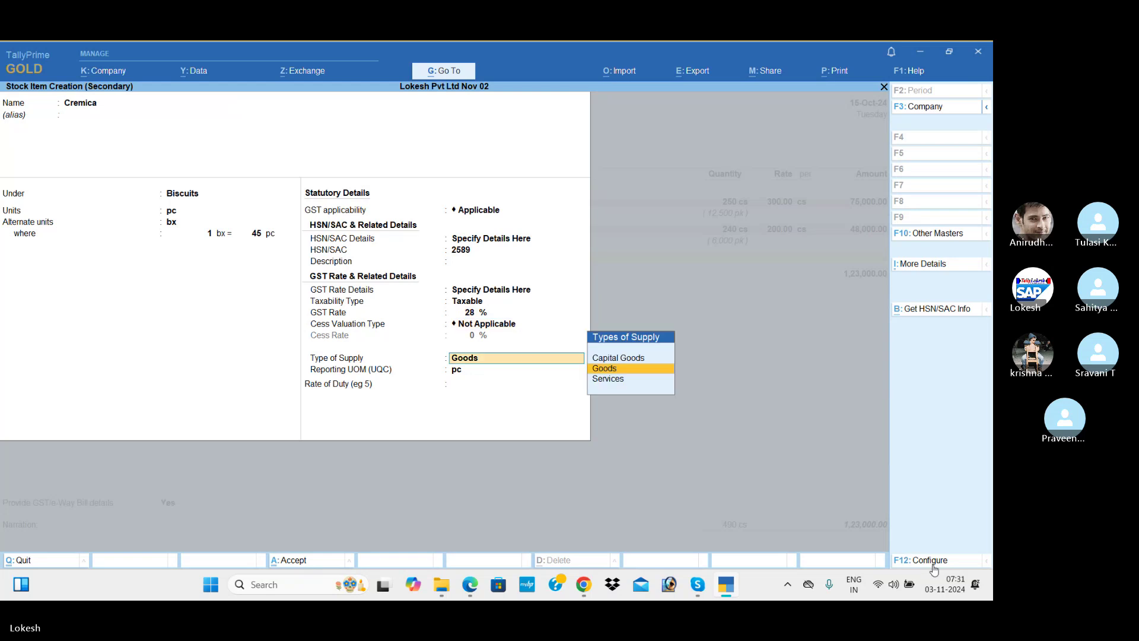
pyautogui.press('Return')
pyautogui.press('Return')
pyautogui.press('Return')
pyautogui.press('Return')
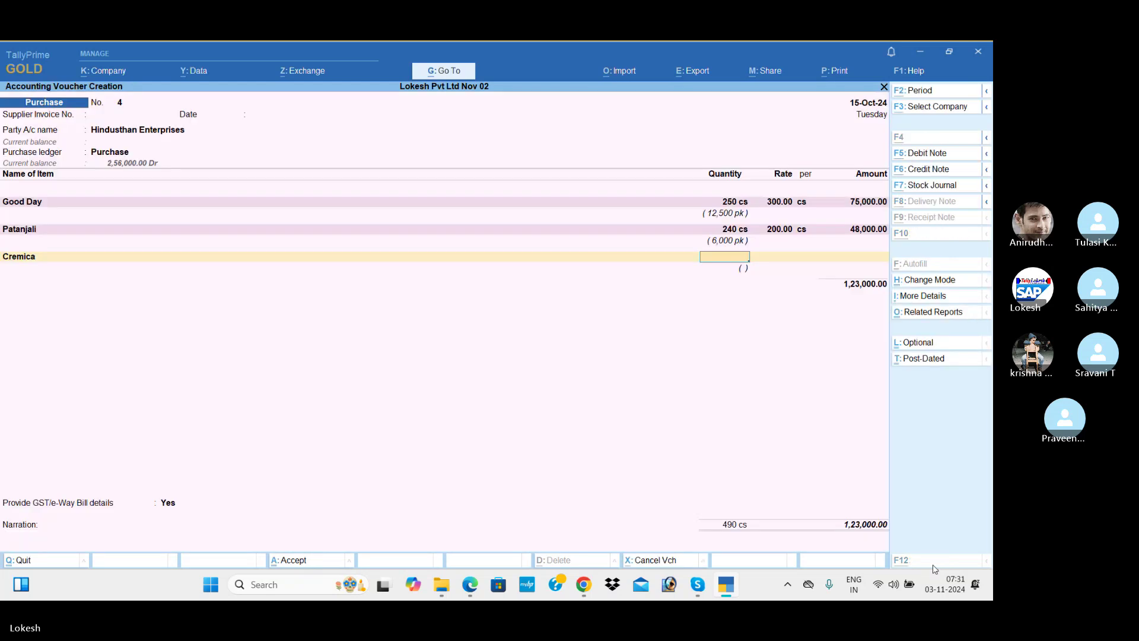
# - Enter Cremica's quantity as 150 pc and its rate as 60 per pc, checking both in the problem PDF
pyautogui.hotkey('alt', 'Tab')
pyautogui.hotkey('alt', 'Tab')
pyautogui.write('150')
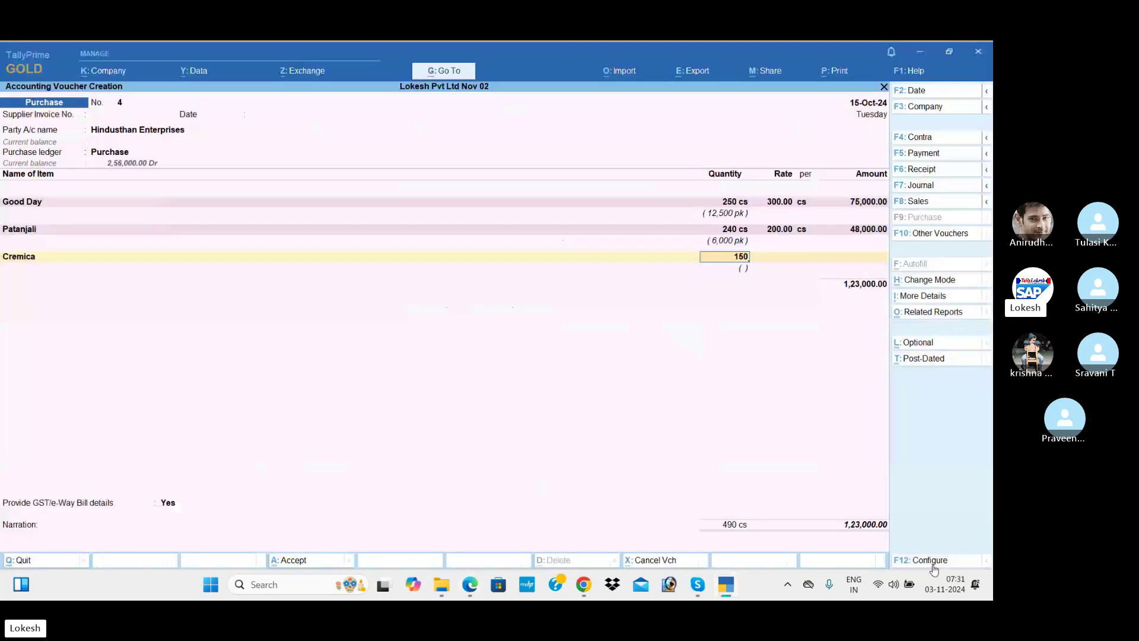
pyautogui.press('Return')
pyautogui.hotkey('alt', 'Tab')
pyautogui.hotkey('alt', 'Tab')
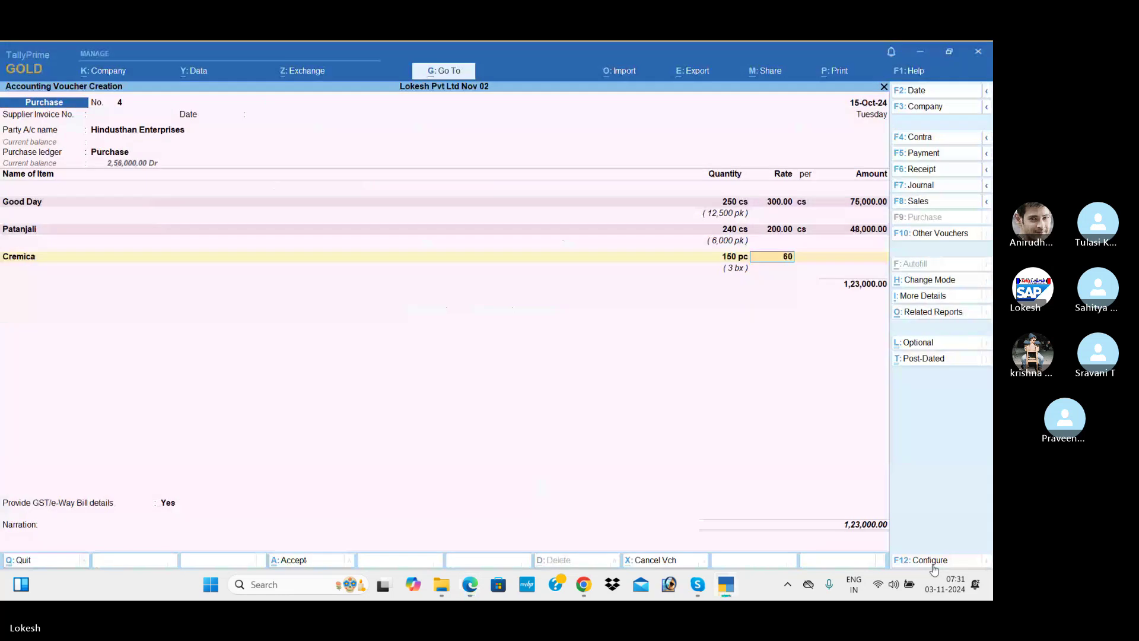
pyautogui.write('60')
pyautogui.press('Return')
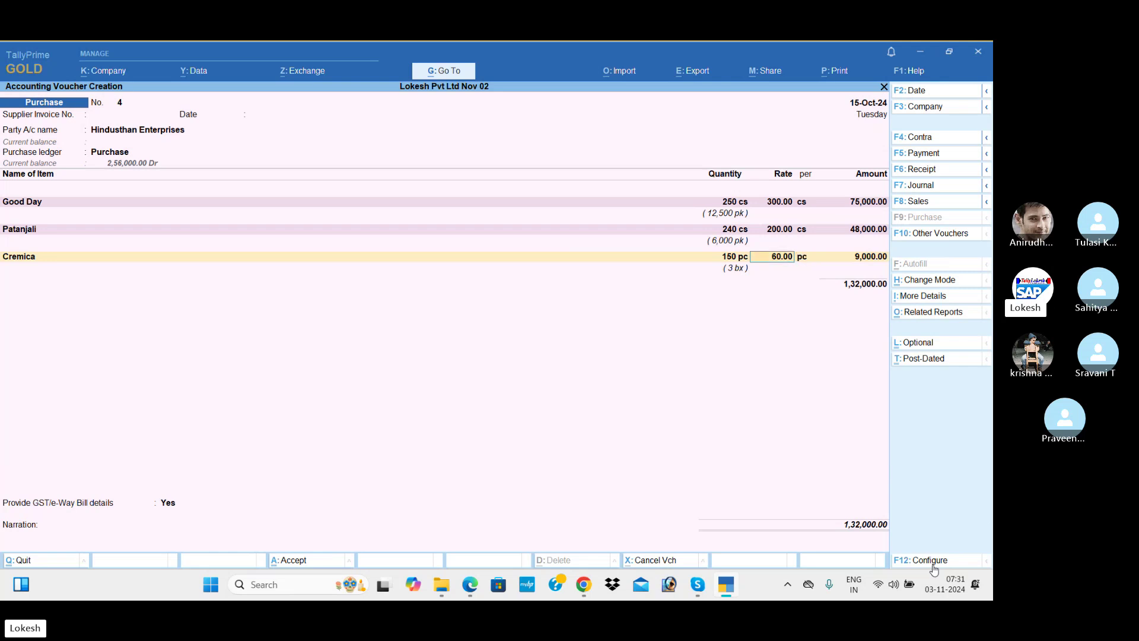
# - Return to Cremica's item name in the purchase voucher and open the stock item for alteration at its unit
pyautogui.press('BackSpace')
pyautogui.press('BackSpace')
pyautogui.press('BackSpace')
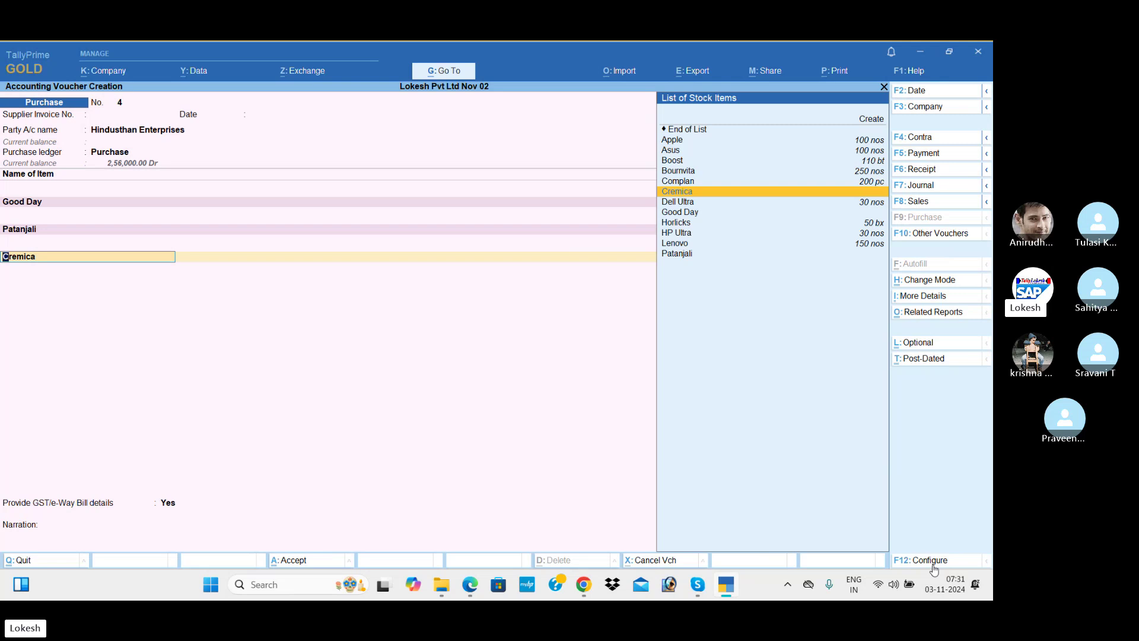
pyautogui.press('alt')
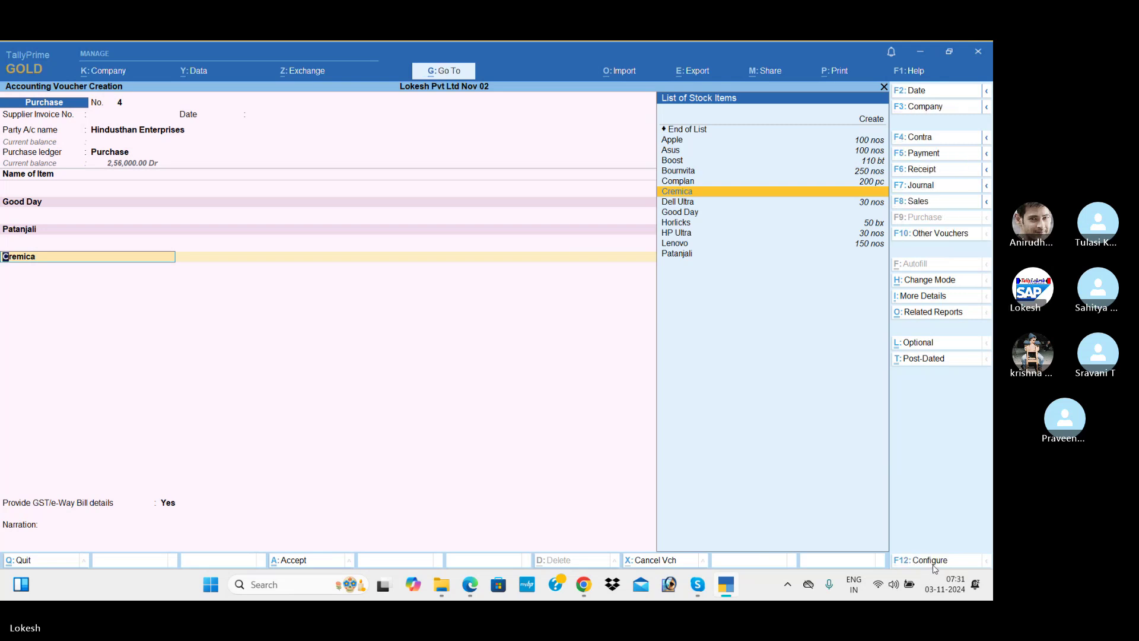
pyautogui.hotkey('ctrl', 'Return')
pyautogui.press('Return')
pyautogui.press('Return')
pyautogui.press('Return')
# - Alter Cremica's main unit, keeping the symbol pc and setting its number of decimal places to 2
pyautogui.press('ctrl')
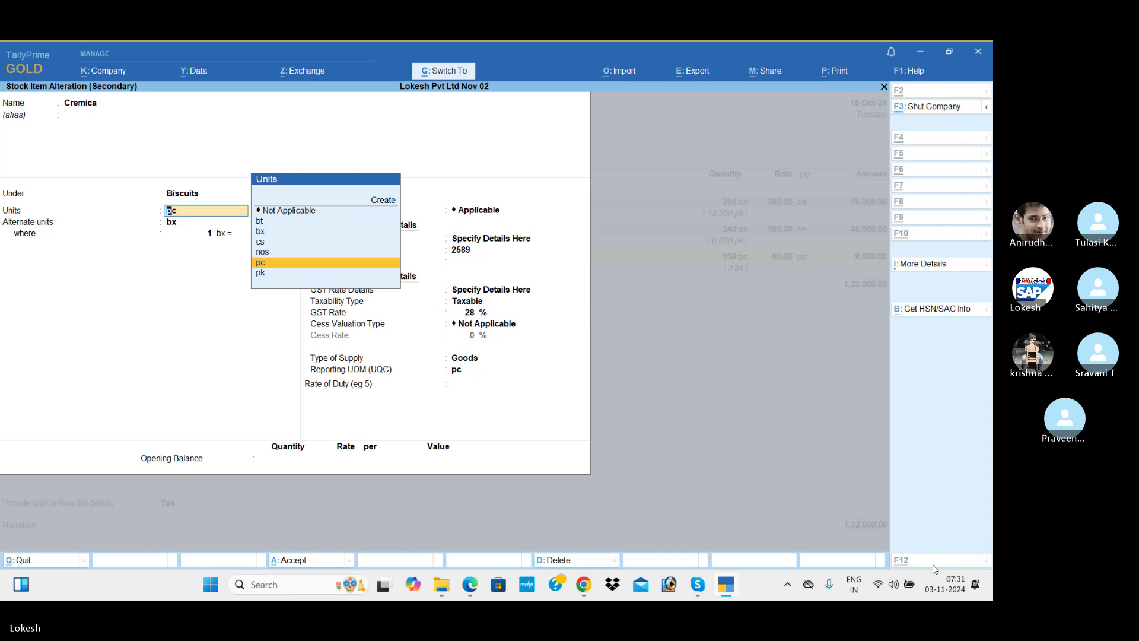
pyautogui.hotkey('ctrl', 'Return')
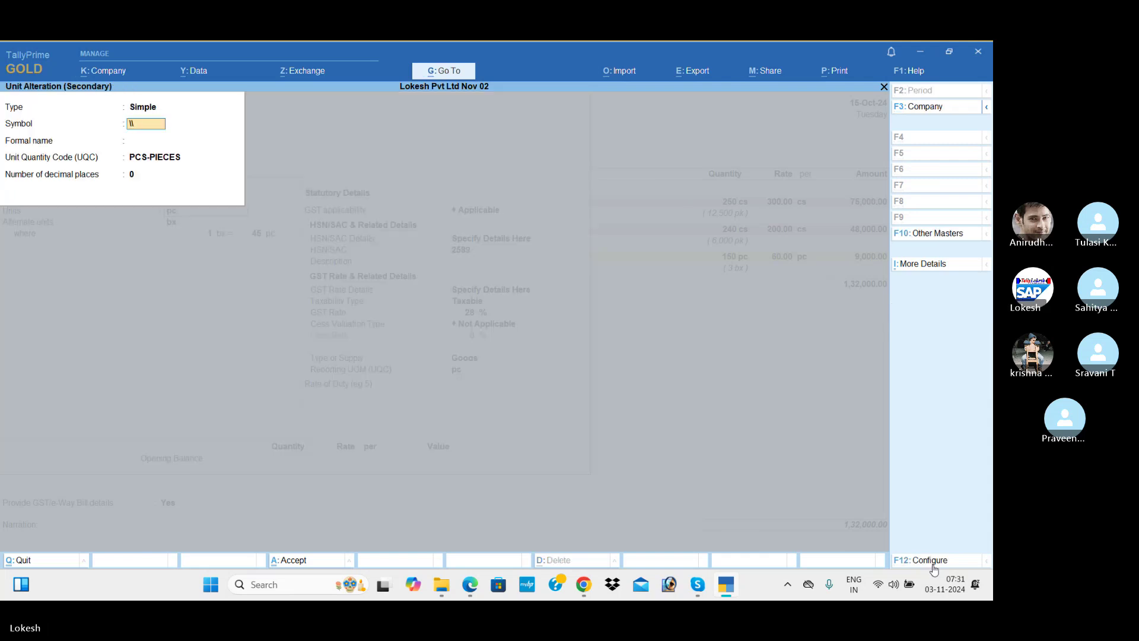
pyautogui.press('BackSpace')
pyautogui.press('BackSpace')
pyautogui.write('pc')
pyautogui.press('Return')
pyautogui.press('Return')
pyautogui.press('Return')
pyautogui.press('Return')
pyautogui.press('Return')
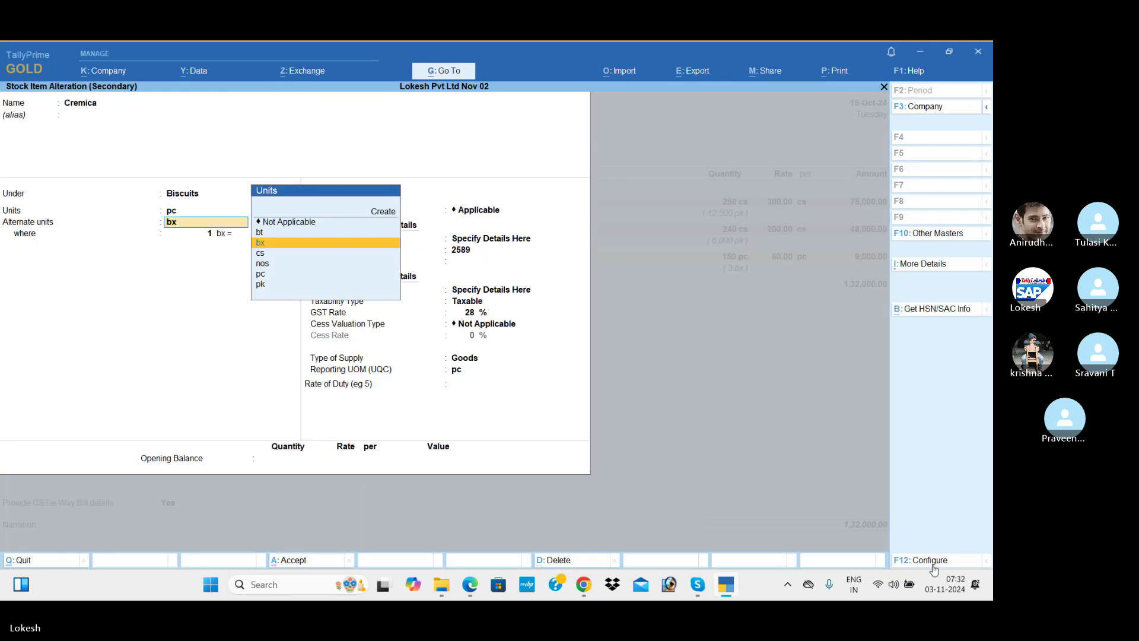
# - Set the alternate unit bx to 2 decimal places and save the Cremica stock item
pyautogui.hotkey('ctrl', 'Return')
pyautogui.press('Return')
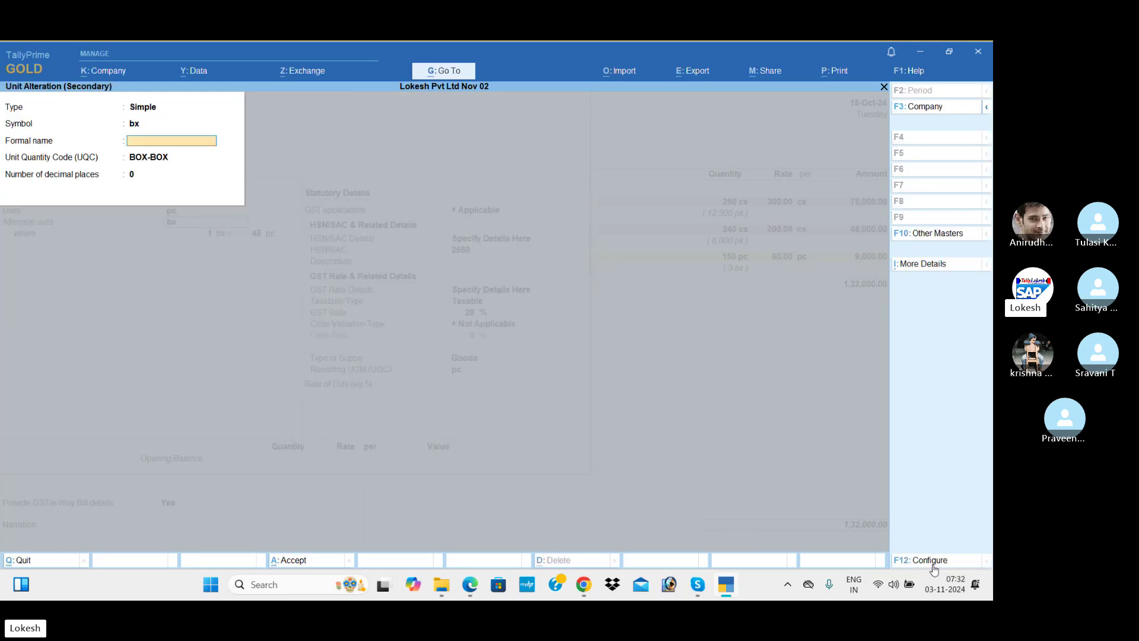
pyautogui.press('Return')
pyautogui.press('Return')
pyautogui.press('Return')
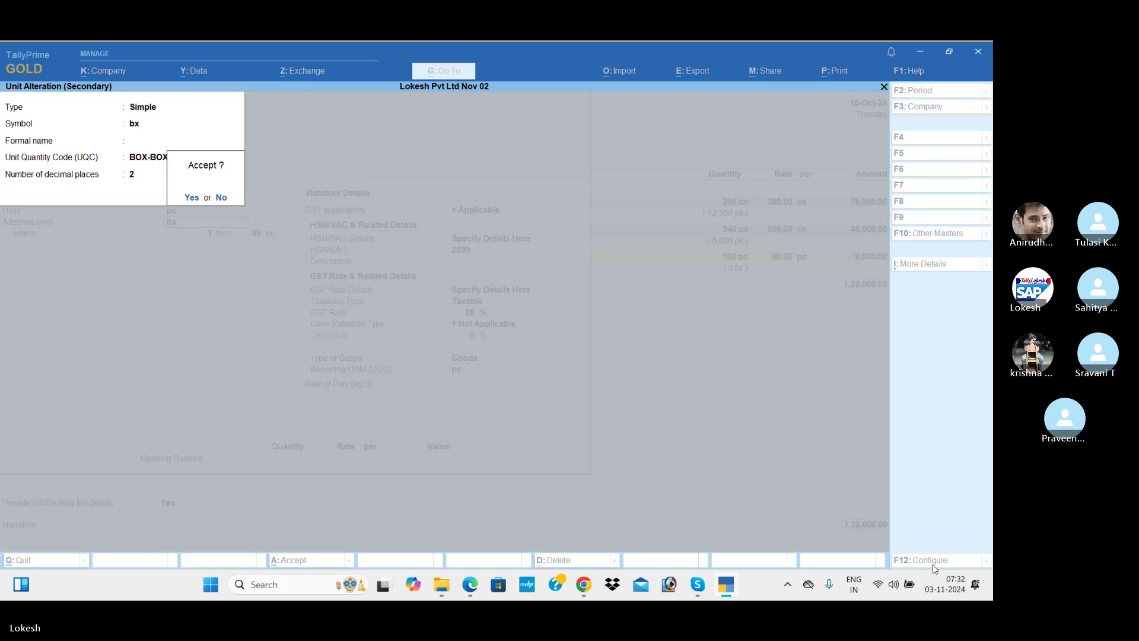
pyautogui.press('Return')
pyautogui.hotkey('ctrl', 'a')
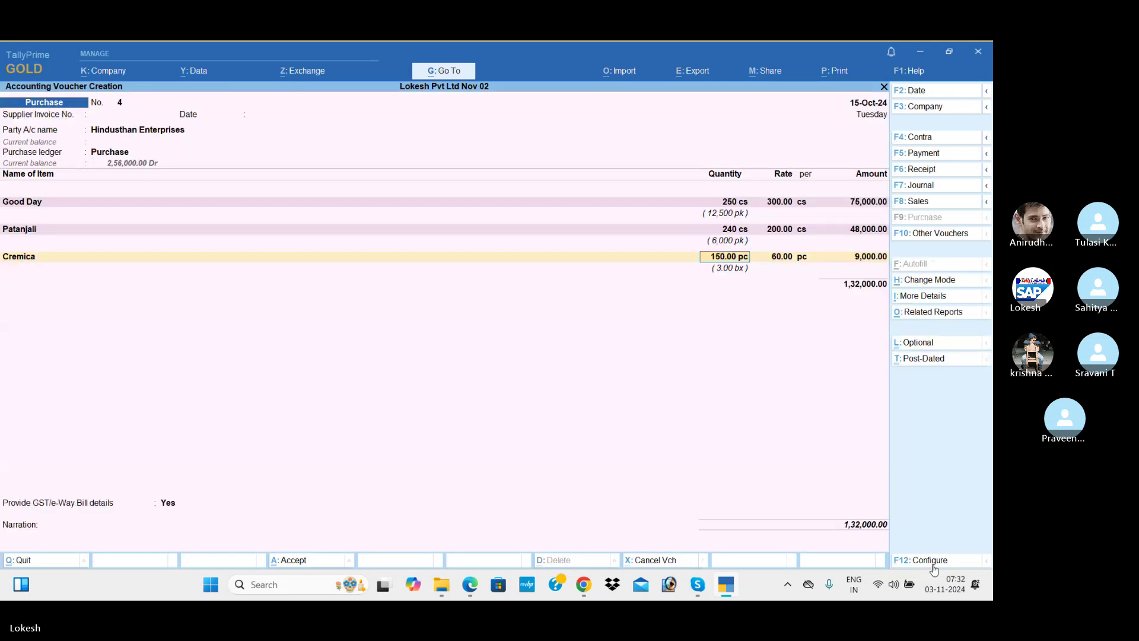
# - Re-enter Cremica's quantity as 150 pc at a rate of 60 per pc and end the item list
pyautogui.press('BackSpace')
pyautogui.write('150')
pyautogui.press('Return')
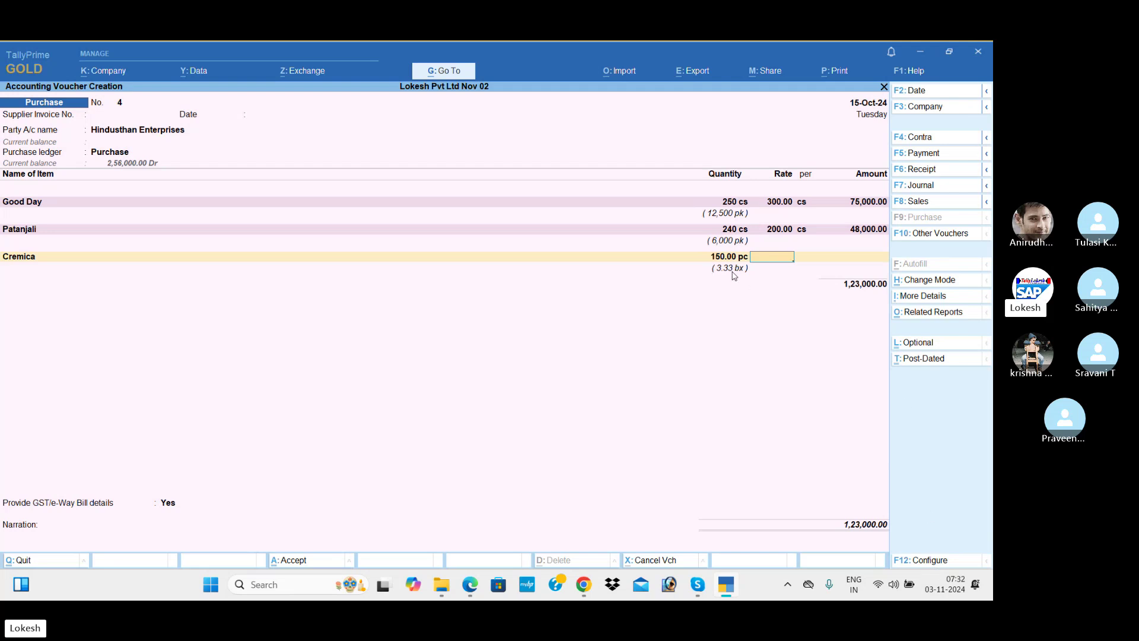
pyautogui.write('60')
pyautogui.press('Return')
pyautogui.press('Return')
pyautogui.press('Return')
# - Add the CGST and SGST ledgers below the items in the purchase voucher
pyautogui.write('C')
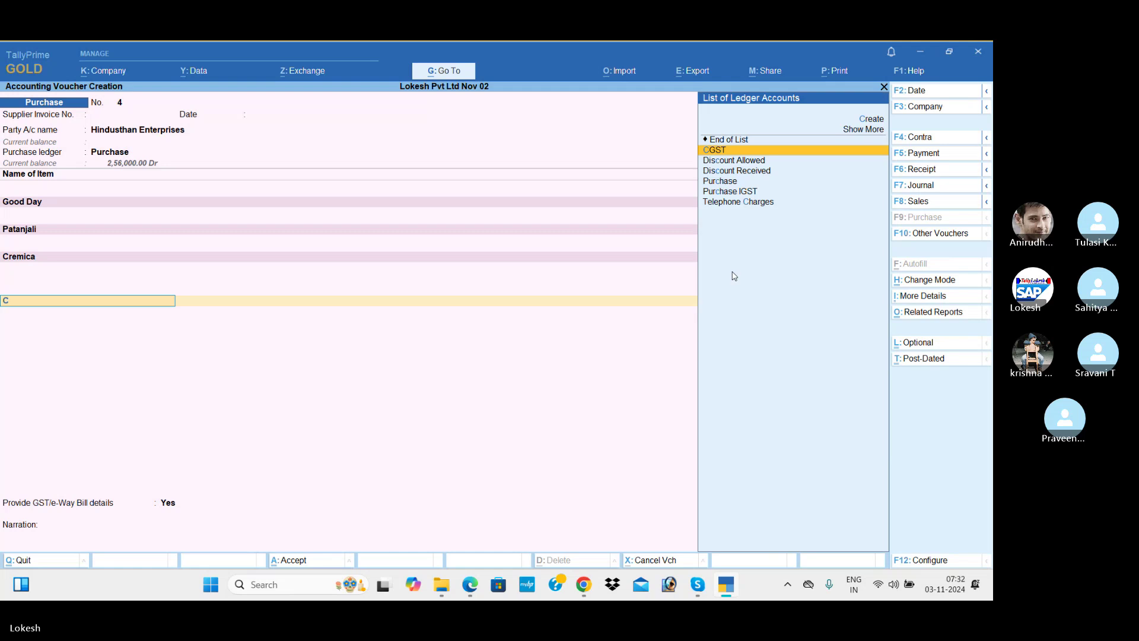
pyautogui.write('g')
pyautogui.press('Return')
pyautogui.press('Return')
pyautogui.write('Sg')
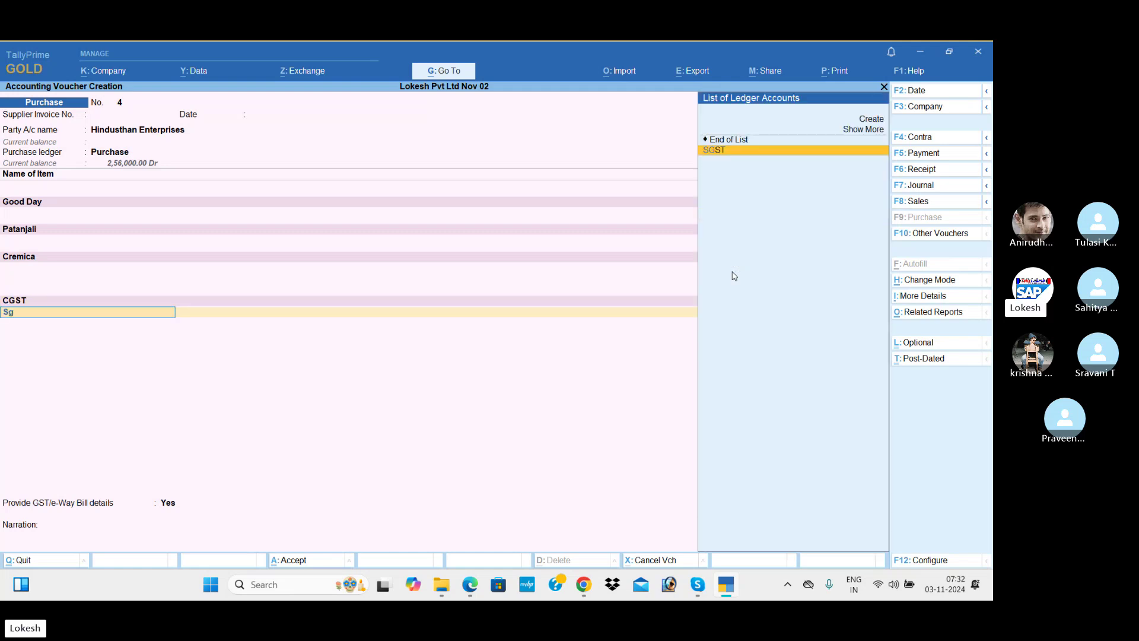
pyautogui.press('Return')
pyautogui.press('Return')
pyautogui.press('Return')
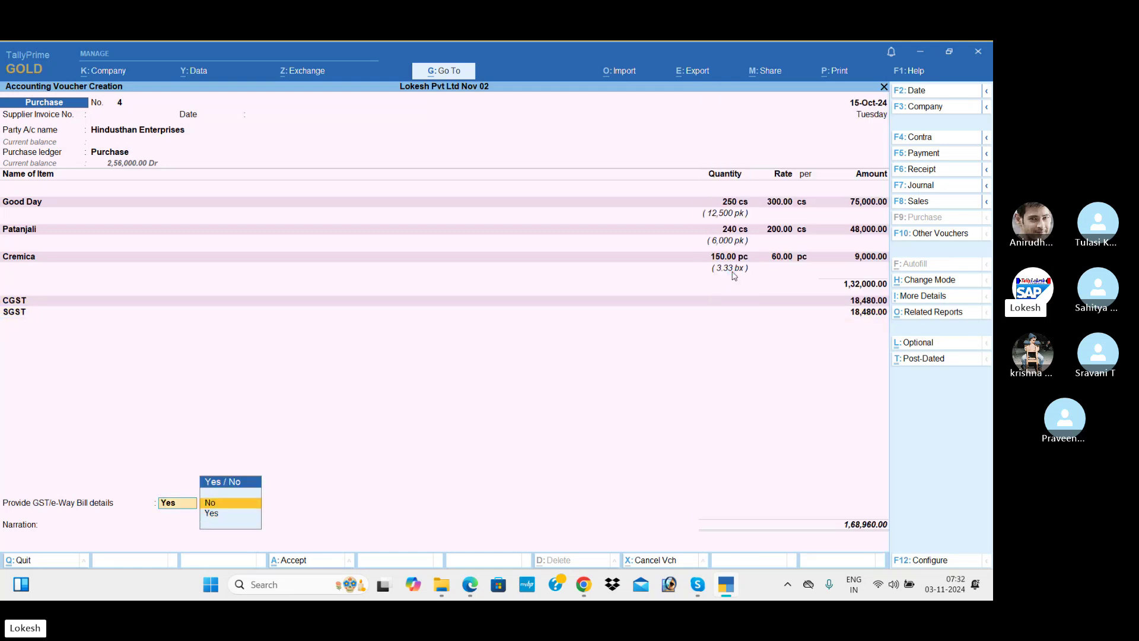
# - Set Provide GST/e-Way Bill details to No, leave the narration blank and save the purchase voucher
pyautogui.press('Return')
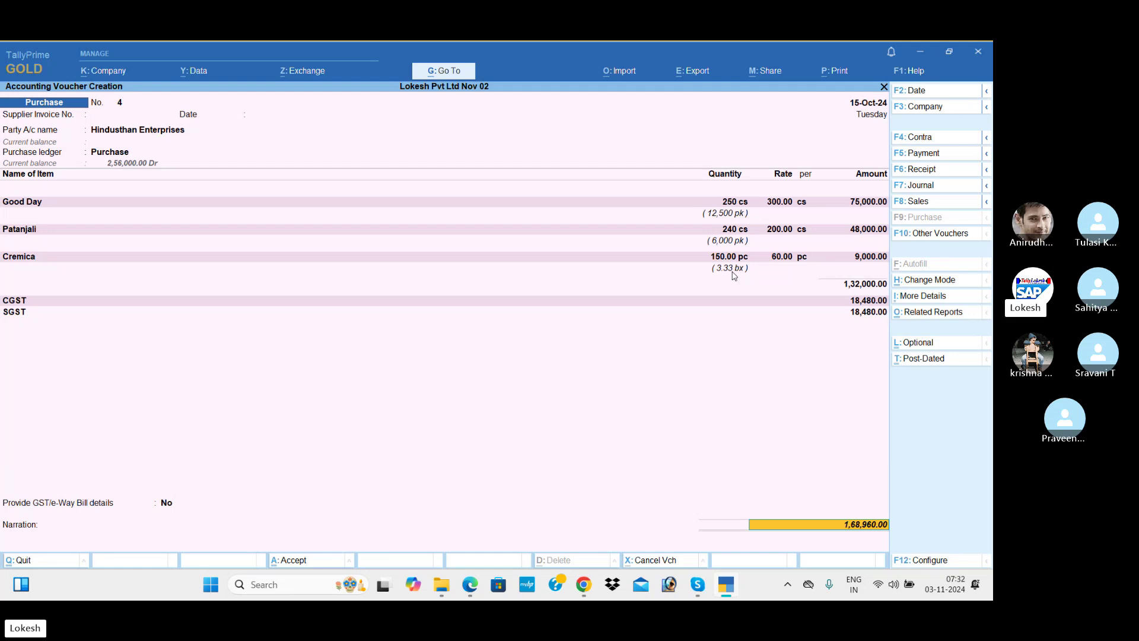
pyautogui.press('Return')
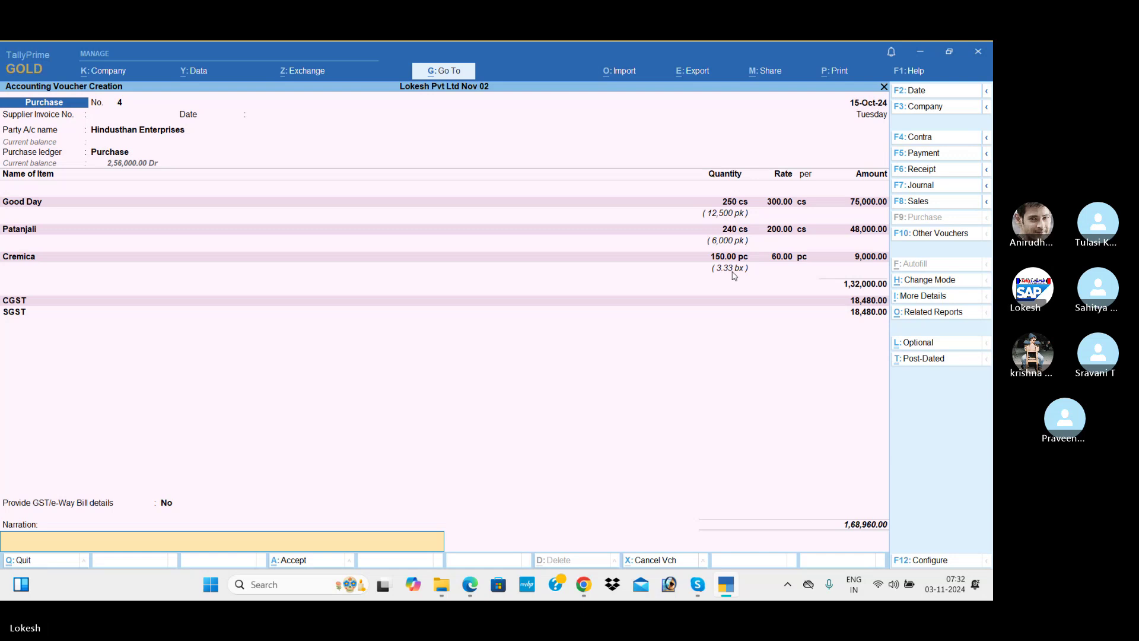
pyautogui.press('Return')
pyautogui.press('Return')
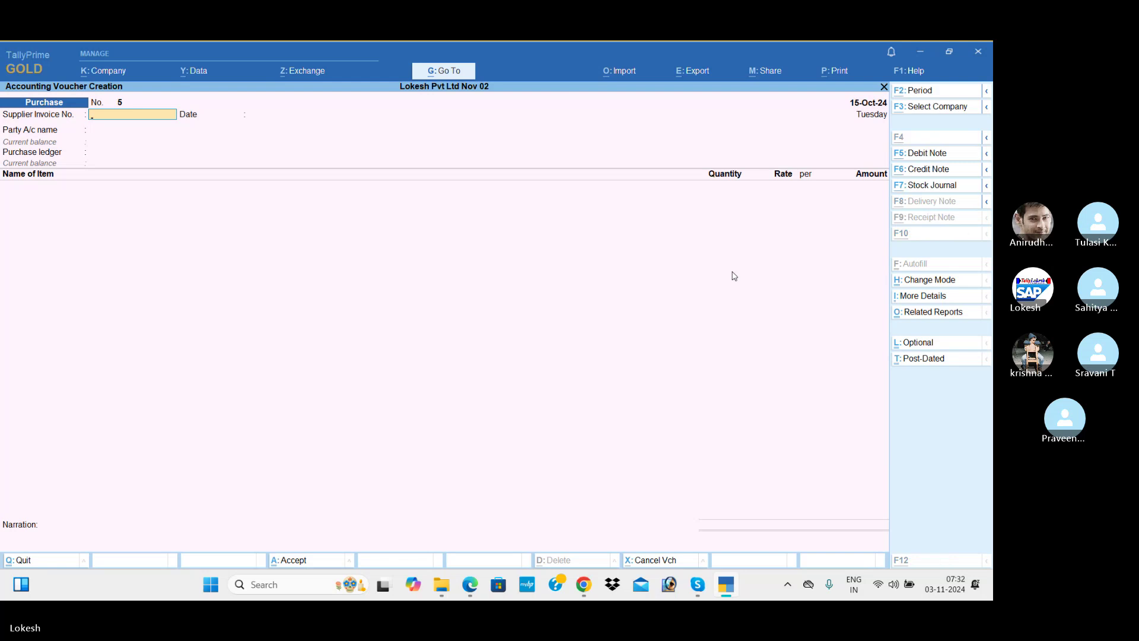
# - Switch from the new blank purchase voucher to the Skype call window
pyautogui.hotkey('alt', 'Tab')
pyautogui.hotkey('alt', 'Tab')
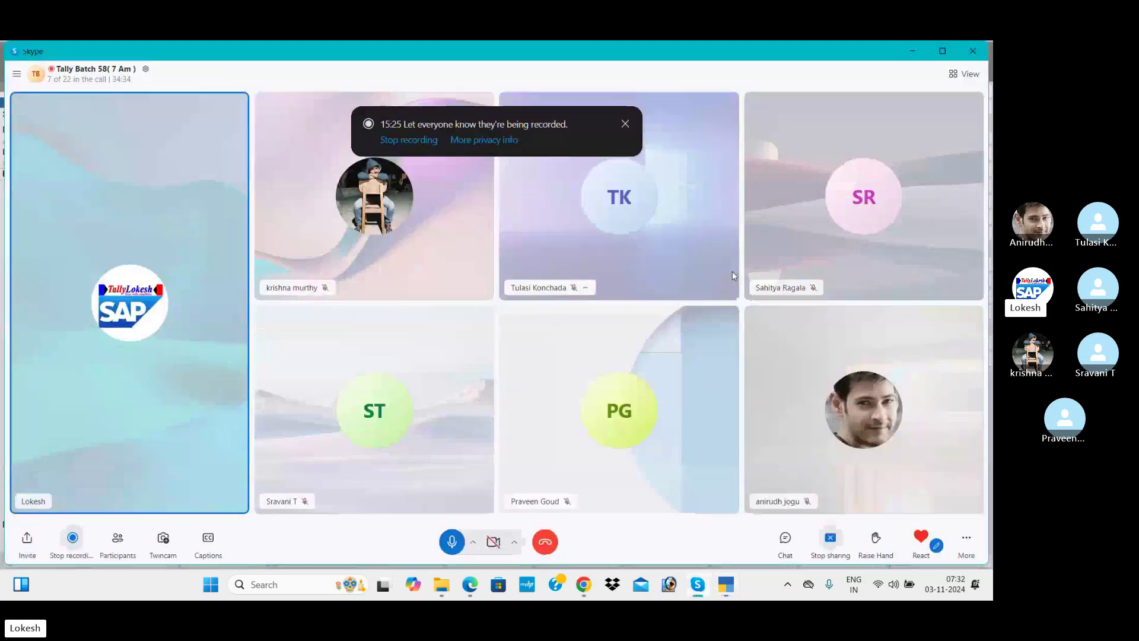